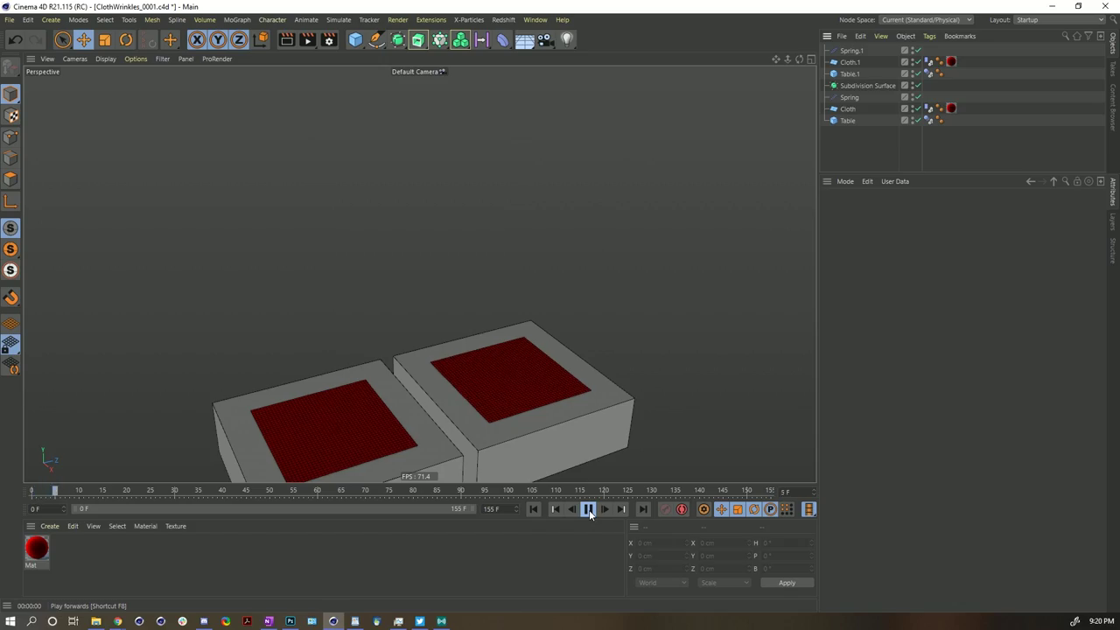
# Step: Add a Plane primitive to the scene from the objects flyout
pyautogui.click(589, 510)
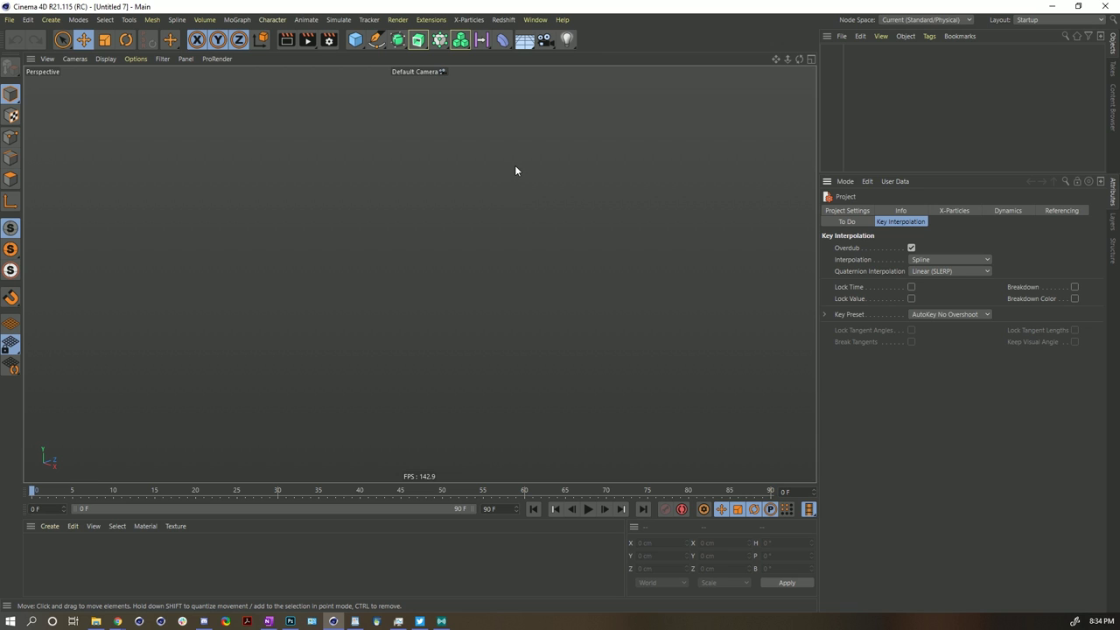
pyautogui.click(359, 42)
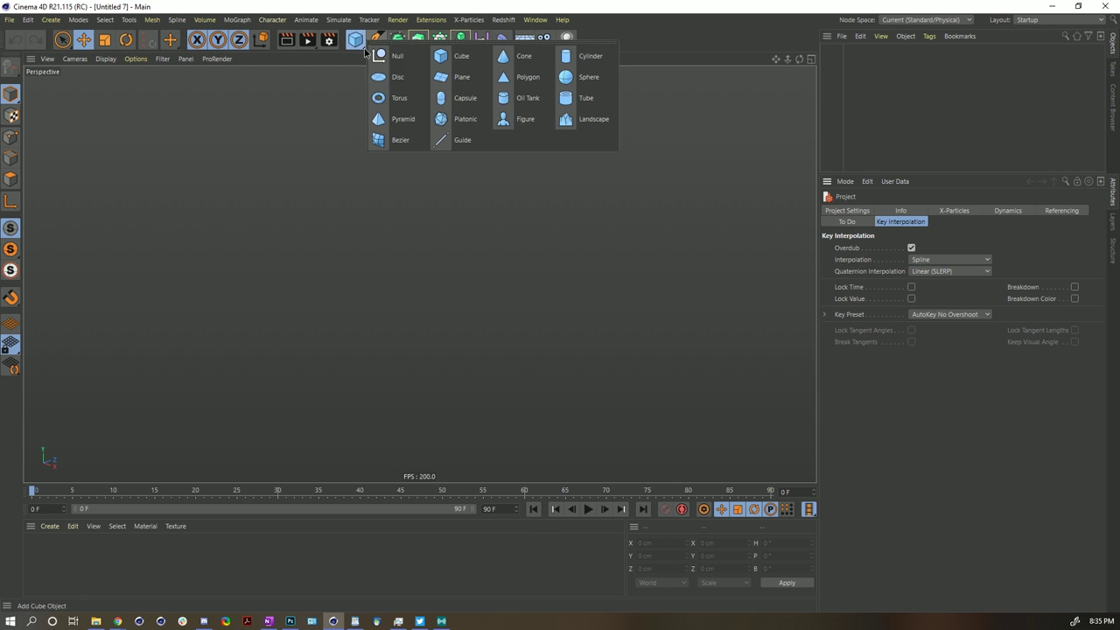
pyautogui.click(451, 78)
# Step: Switch the viewport to Gouraud shading with lines so the plane's segments show
pyautogui.press('n')
pyautogui.press('b')
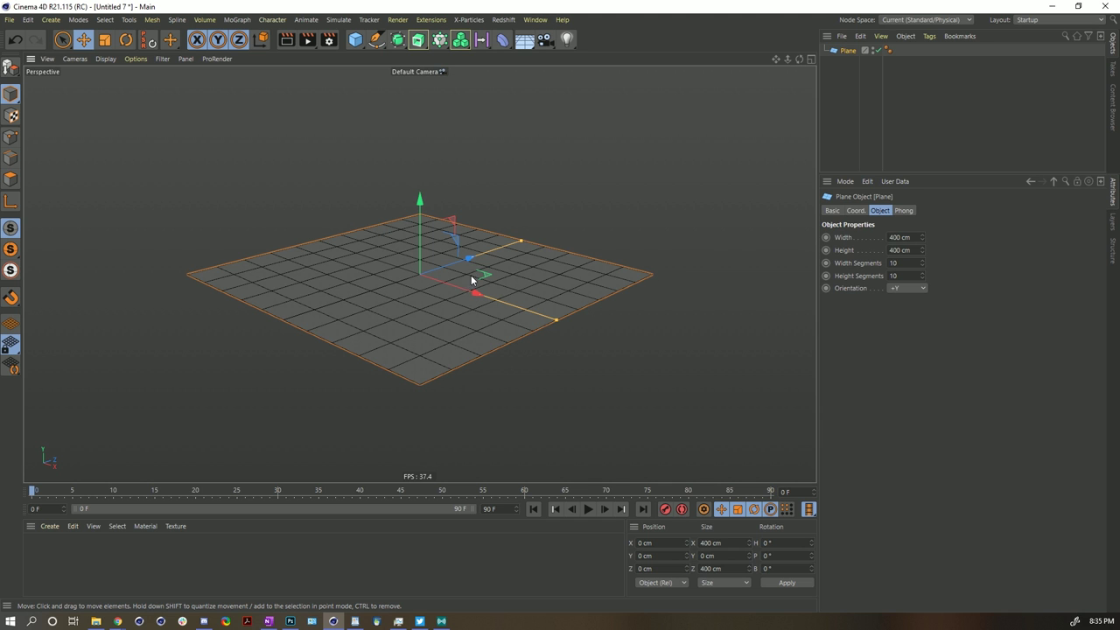
pyautogui.keyDown('alt'); pyautogui.moveTo(471, 280); pyautogui.dragTo(459, 293); pyautogui.keyUp('alt')
pyautogui.press('n')
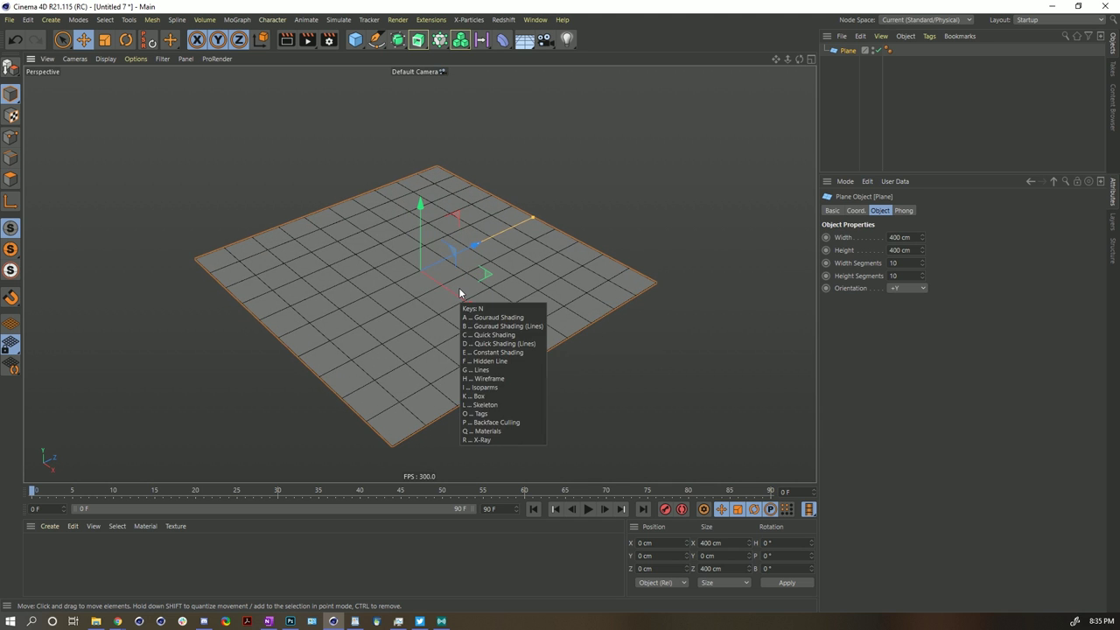
pyautogui.press('a')
pyautogui.click(136, 60)
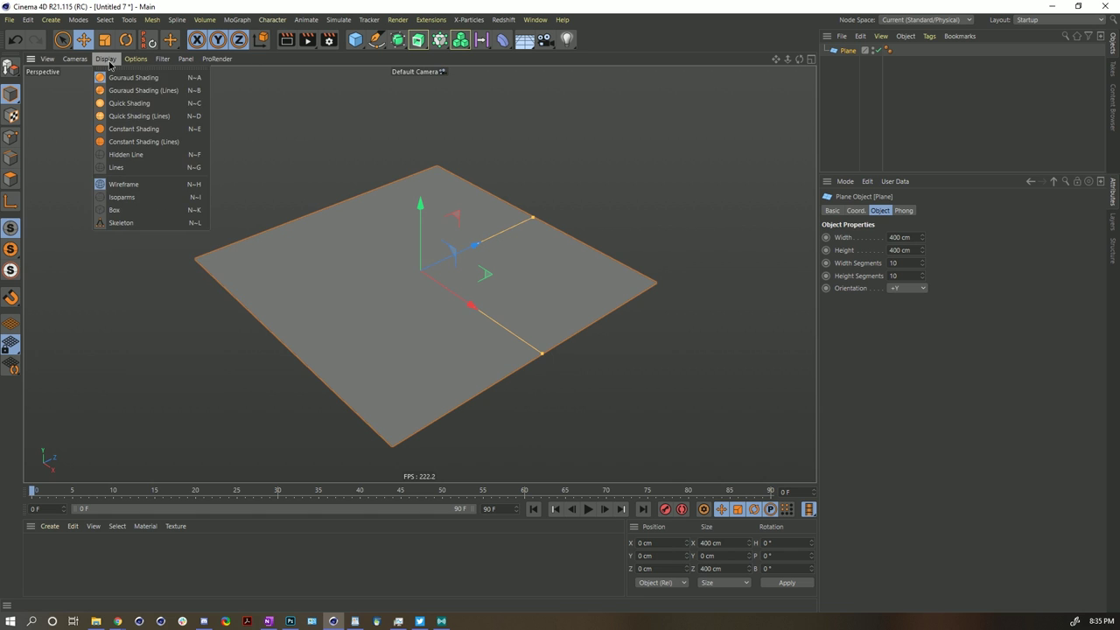
pyautogui.click(516, 64)
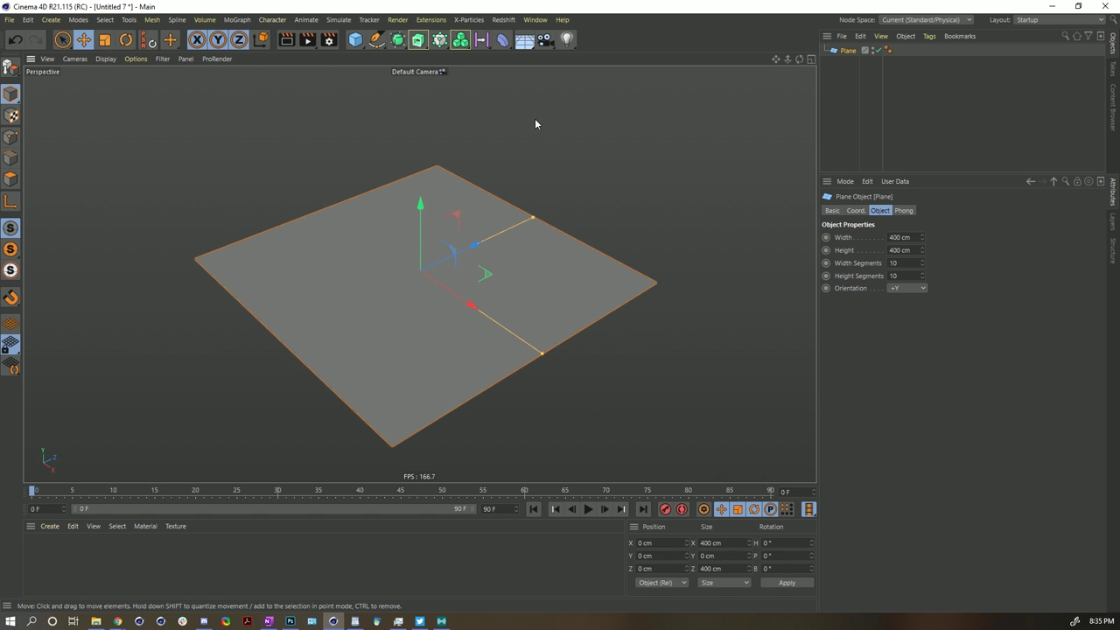
pyautogui.press('n')
pyautogui.press('b')
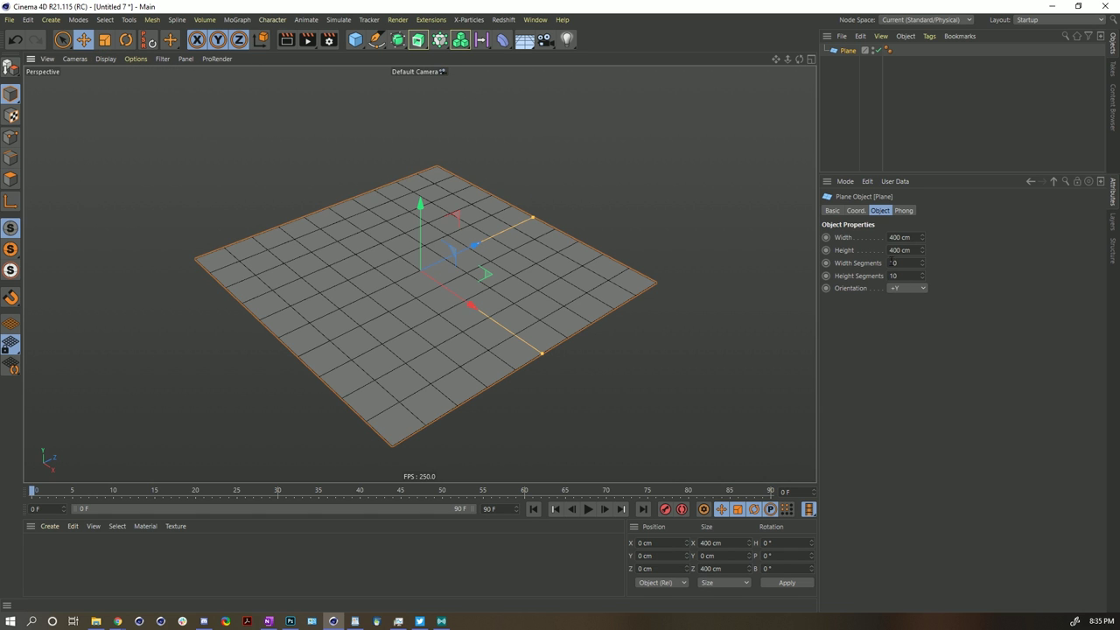
# Step: Set the plane's Width and Height Segments to 40 each
pyautogui.click(894, 263)
pyautogui.write('4040')
pyautogui.press('Return')
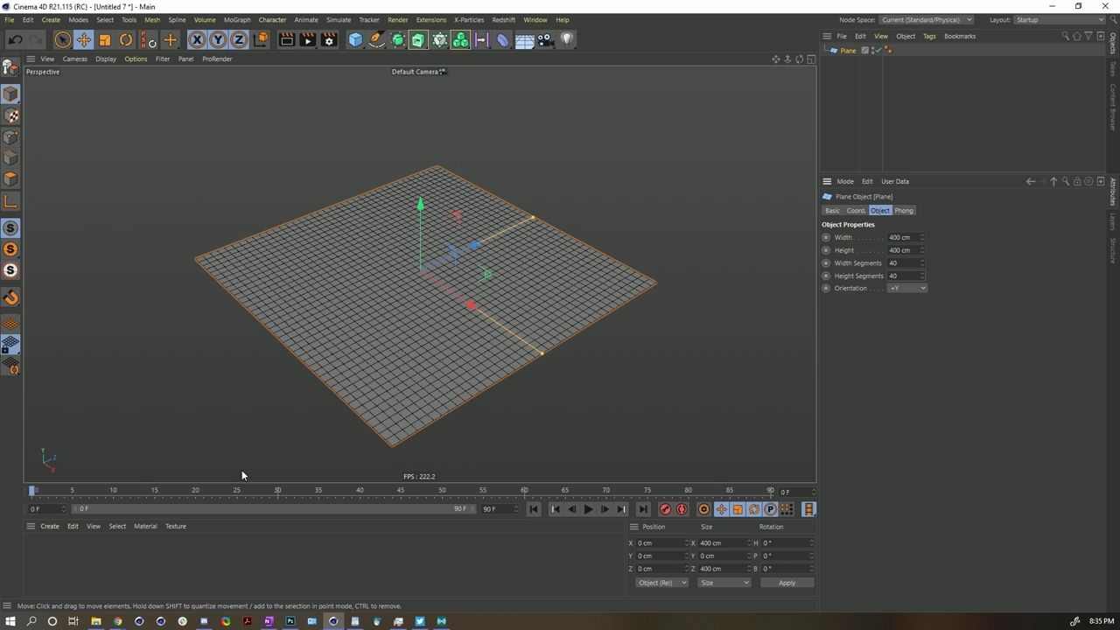
# Step: Create a new material and load a Fresnel shader into its Color texture
pyautogui.doubleClick(37, 551)
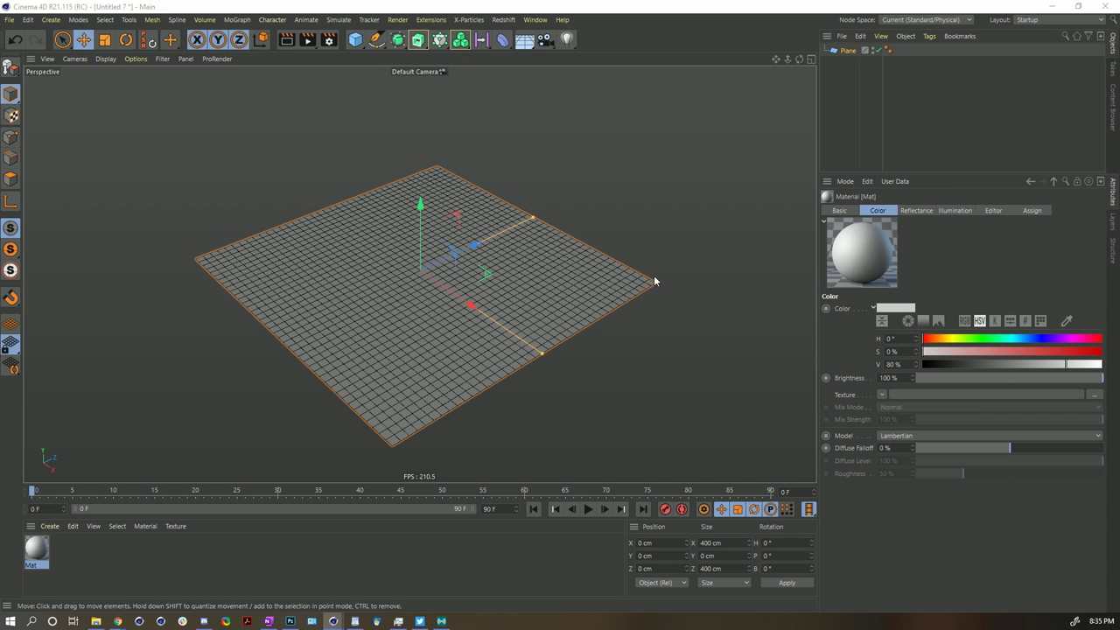
pyautogui.doubleClick(37, 548)
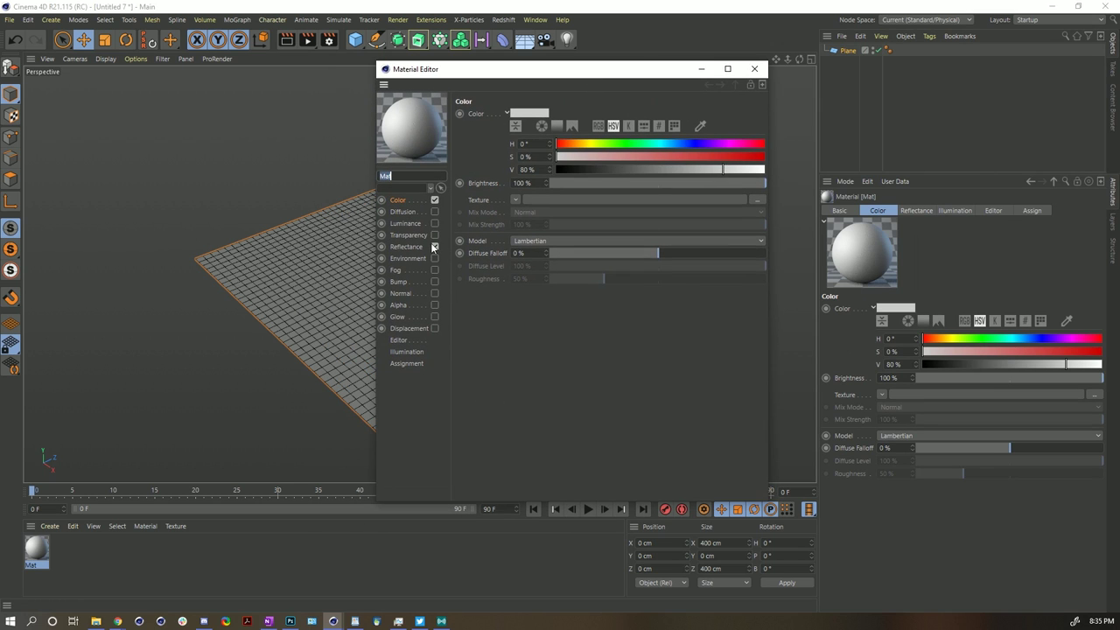
pyautogui.click(409, 202)
pyautogui.click(515, 200)
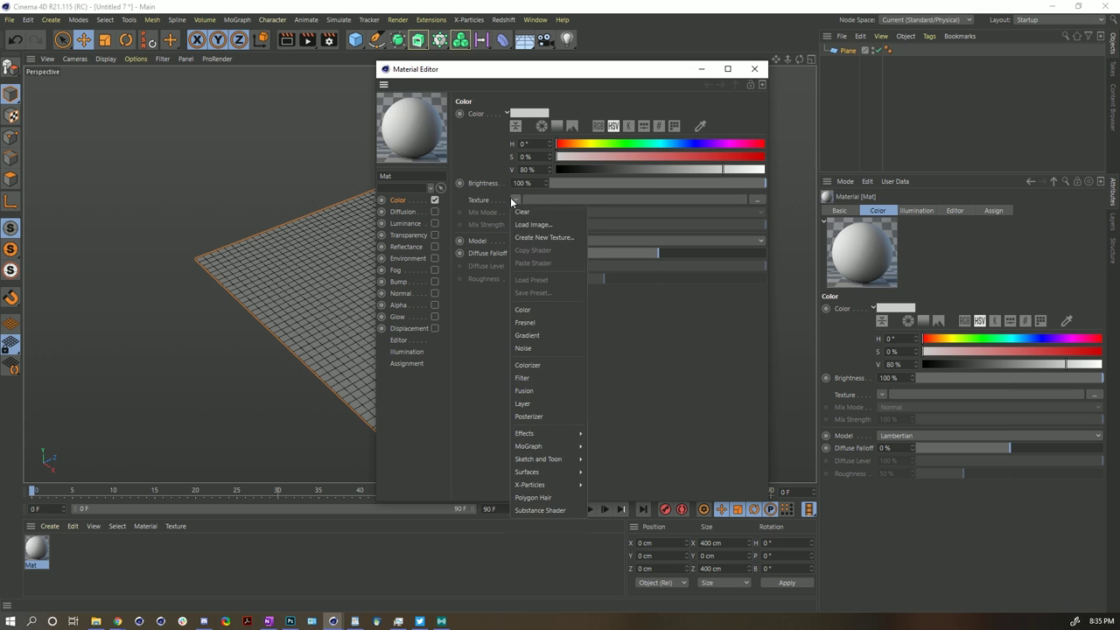
pyautogui.click(552, 322)
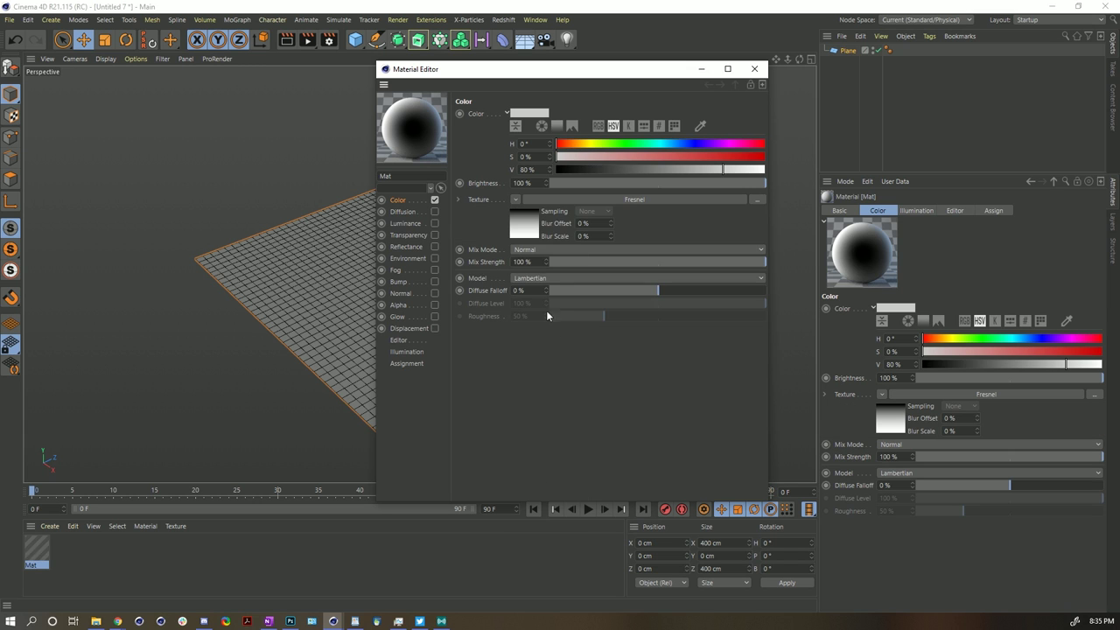
# Step: Recolour the Fresnel gradient from pure red to dark red and apply the material to the plane
pyautogui.click(524, 224)
pyautogui.doubleClick(506, 238)
pyautogui.moveTo(523, 262); pyautogui.dragTo(623, 263)
pyautogui.click(492, 296)
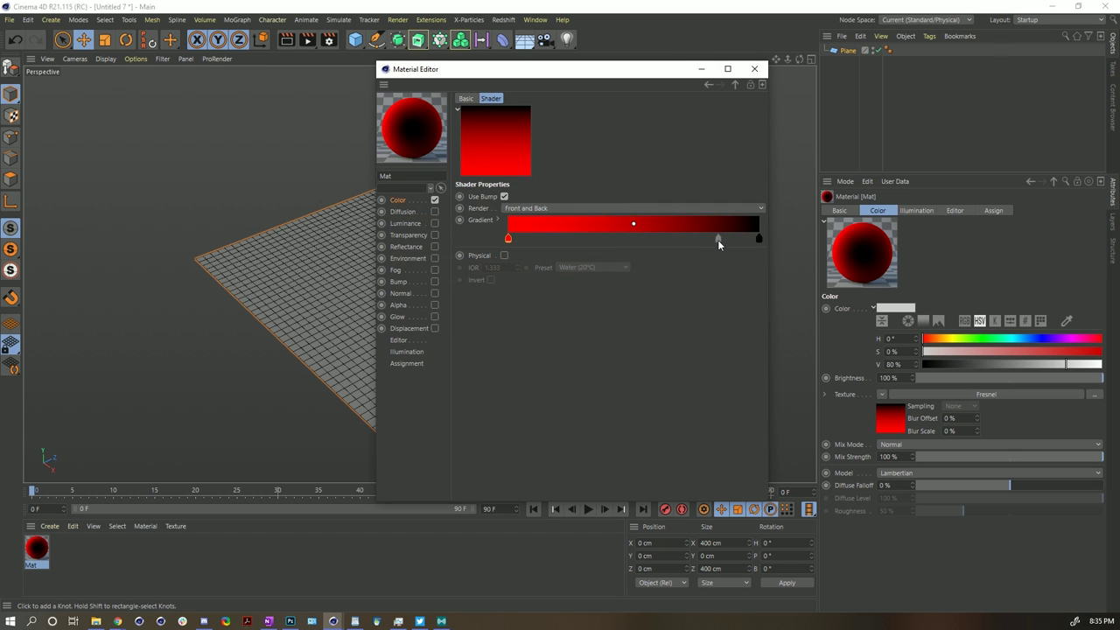
pyautogui.click(721, 238)
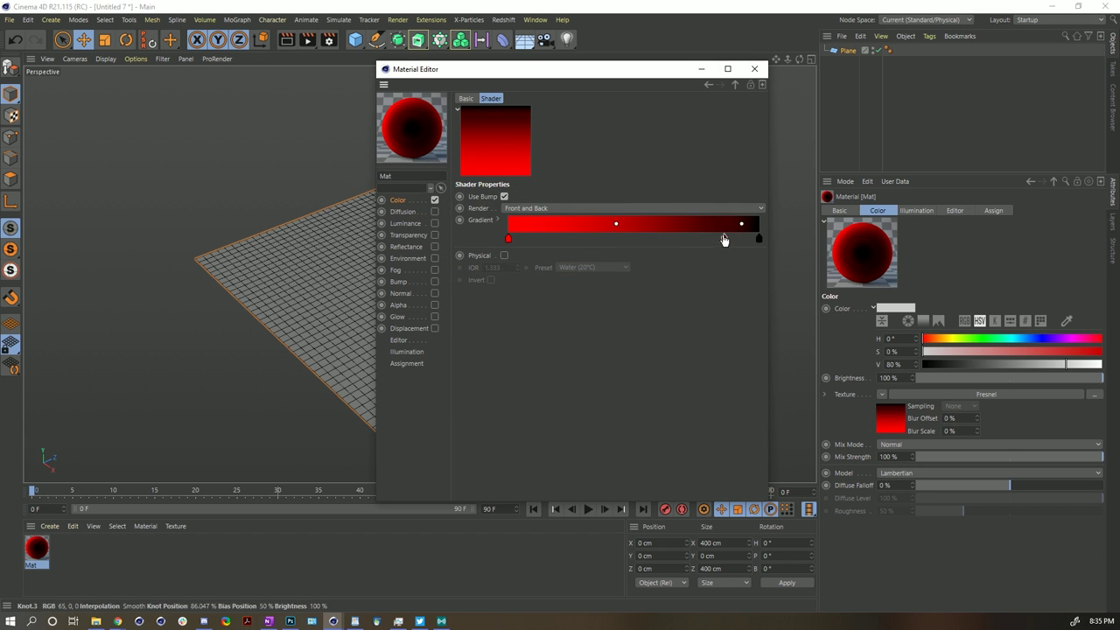
pyautogui.moveTo(758, 238); pyautogui.dragTo(756, 303)
pyautogui.moveTo(724, 238); pyautogui.dragTo(759, 238)
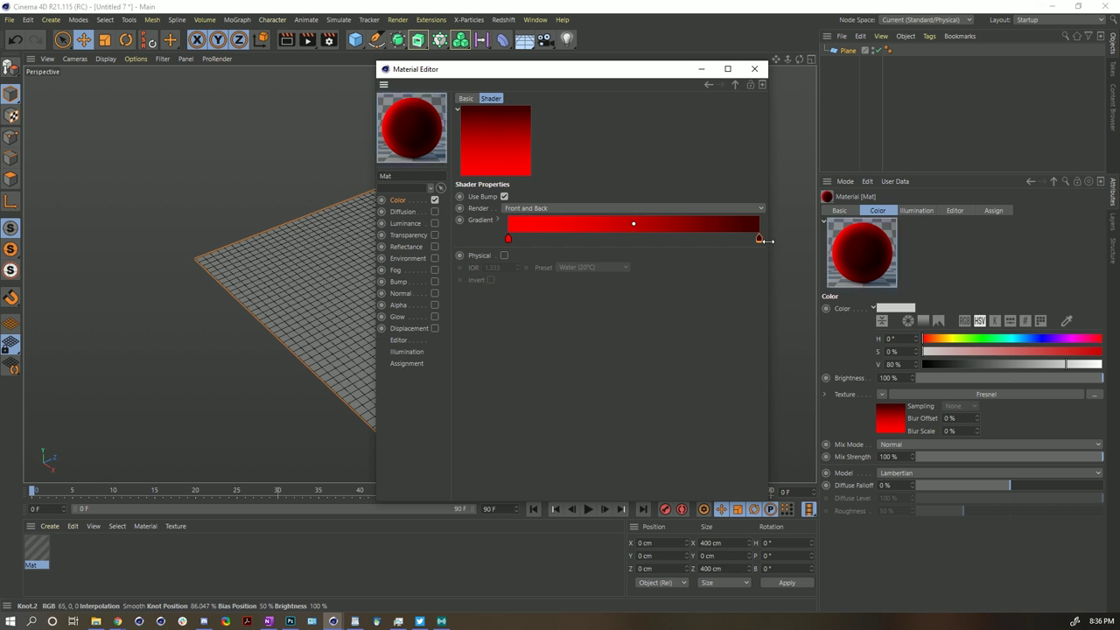
pyautogui.click(755, 69)
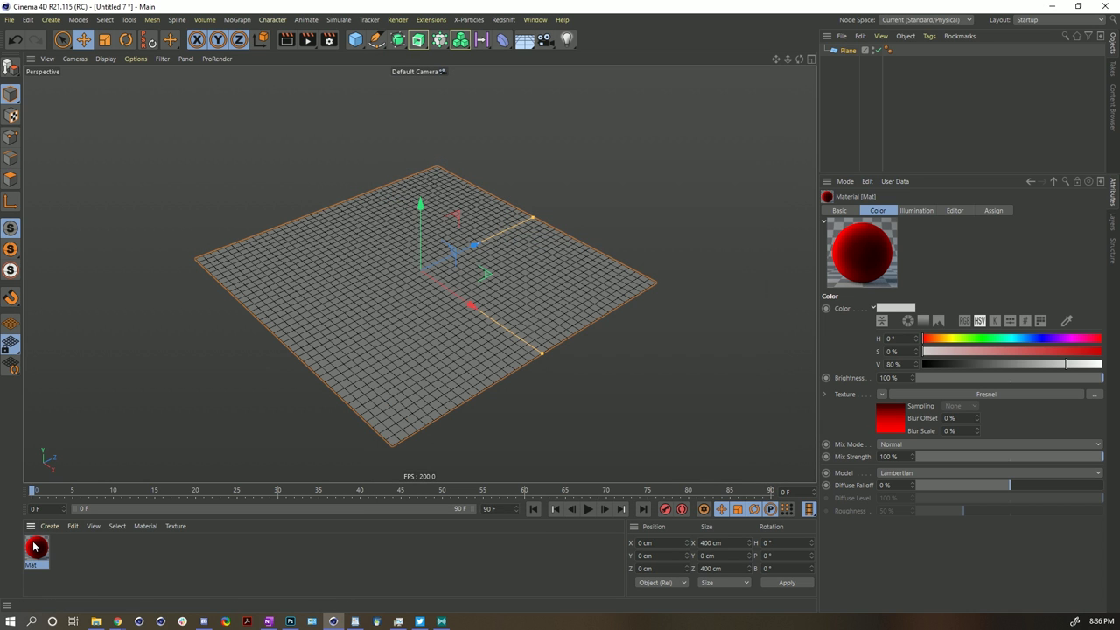
pyautogui.moveTo(369, 273); pyautogui.dragTo(368, 274)
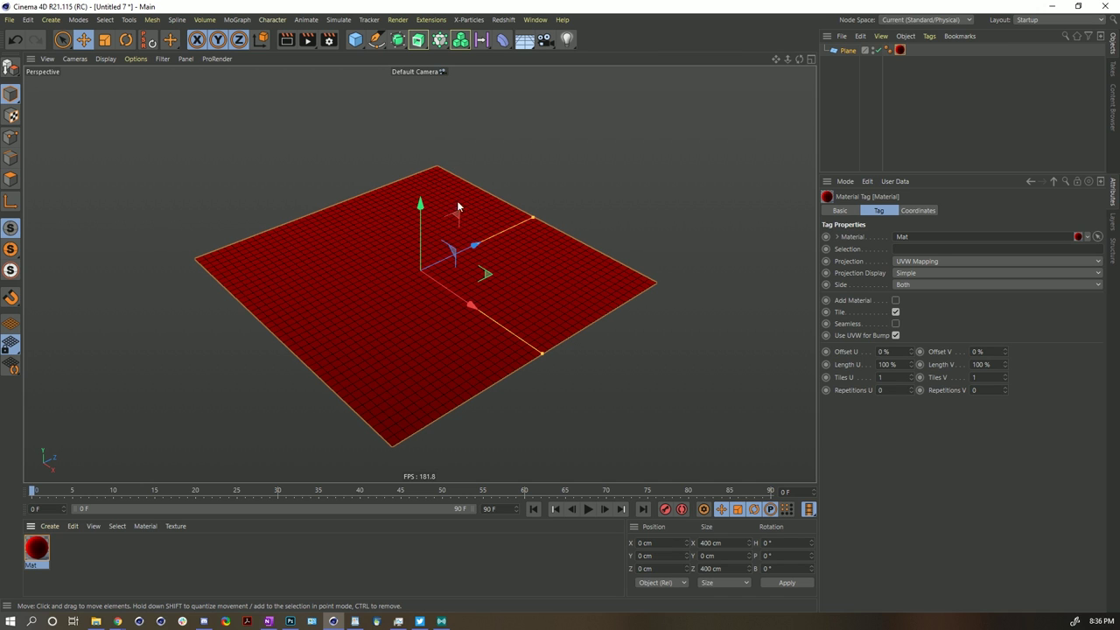
# Step: Rename the plane to Cloth
pyautogui.click(847, 50)
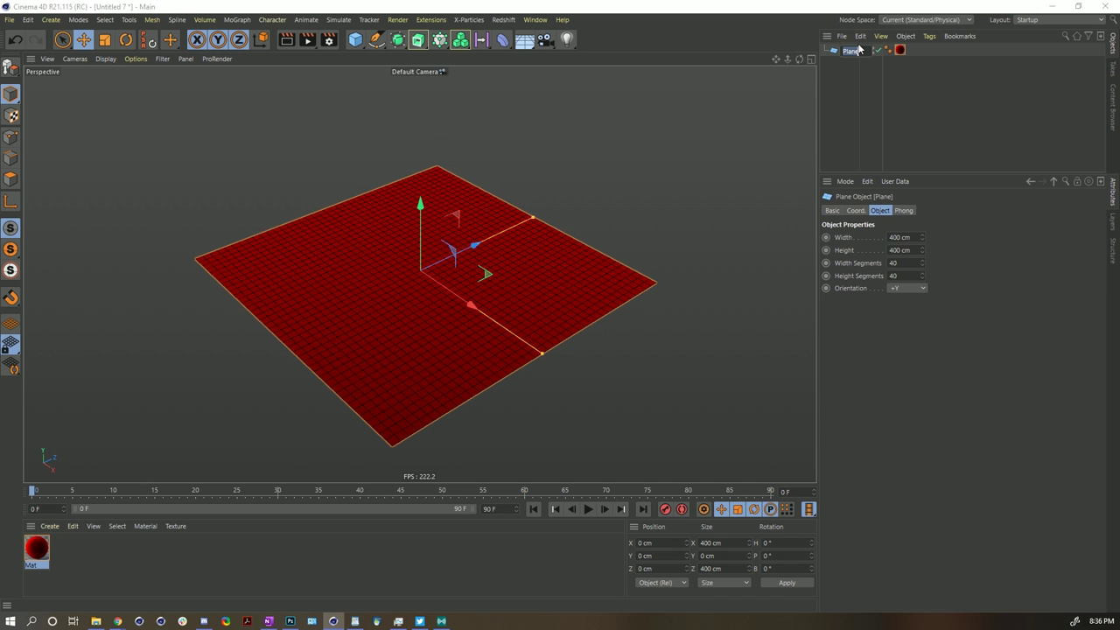
pyautogui.doubleClick(856, 50)
pyautogui.press('Return')
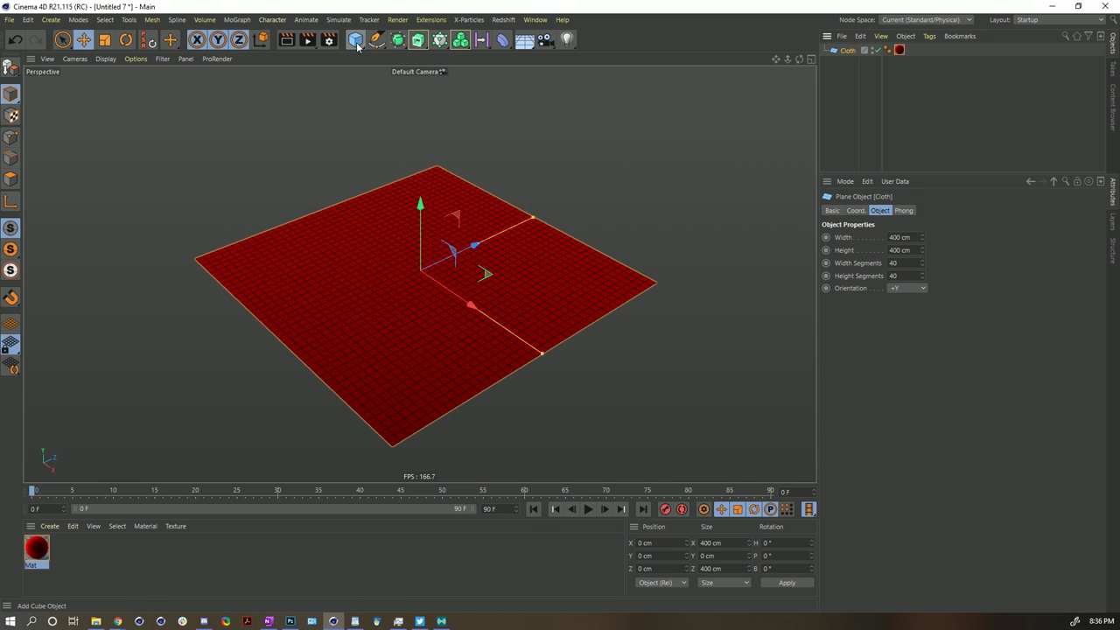
# Step: Add a Cube and set its Y position to -105 cm
pyautogui.moveTo(357, 47); pyautogui.dragTo(471, 61)
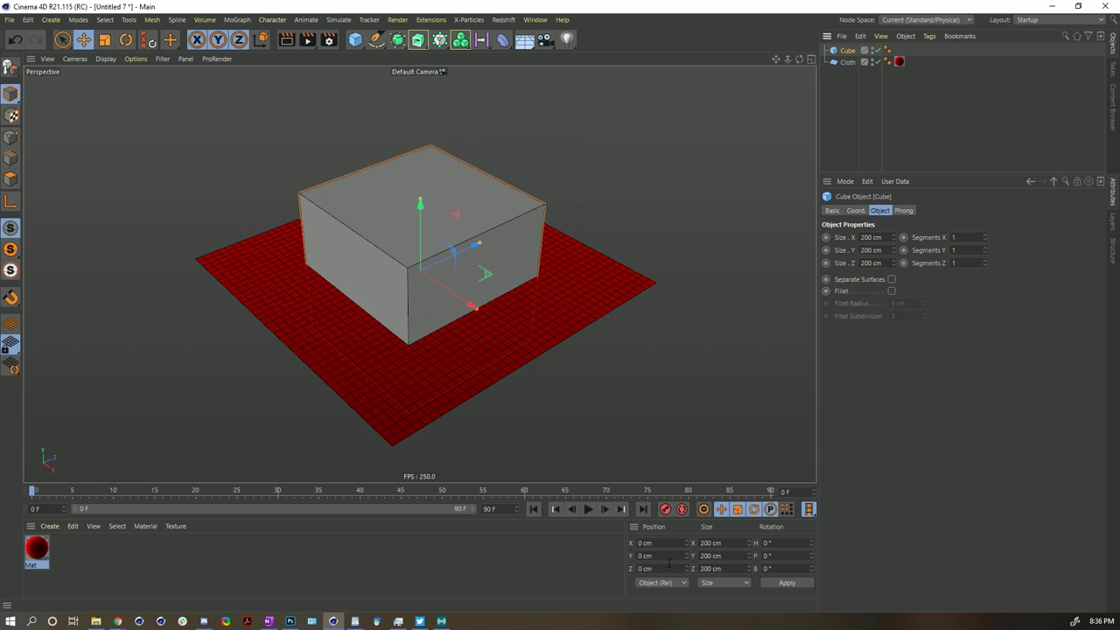
pyautogui.click(665, 557)
pyautogui.write('-100')
pyautogui.press('BackSpace')
pyautogui.write('5')
pyautogui.click(786, 583)
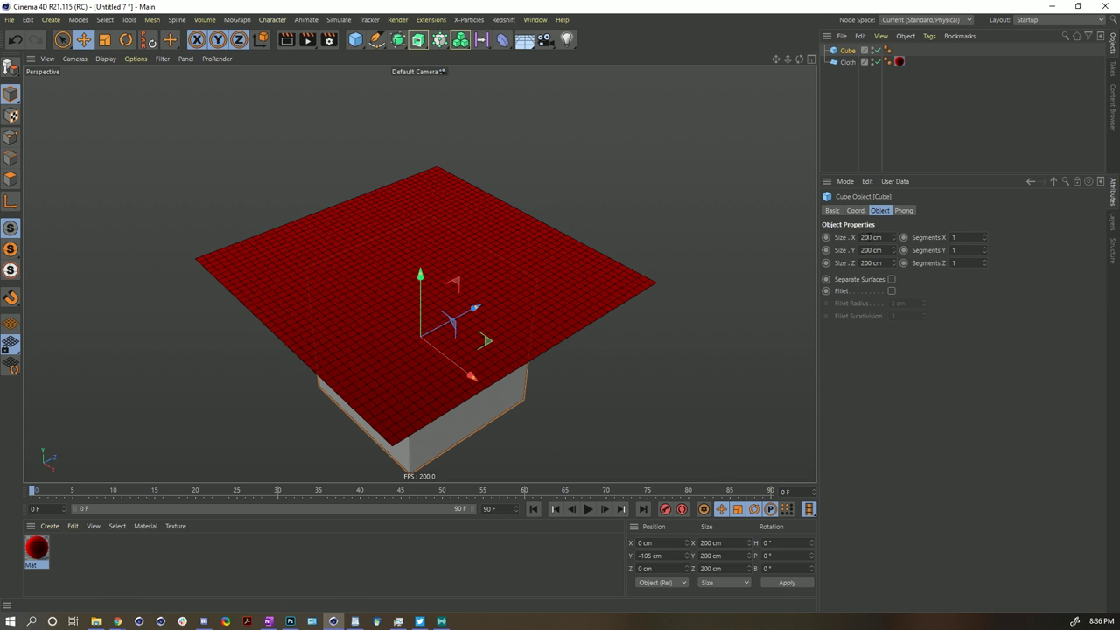
# Step: Resize the cube to 600 × 200 × 600 cm and move it below Cloth in the Object Manager
pyautogui.click(863, 237)
pyautogui.write('600')
pyautogui.press('Return')
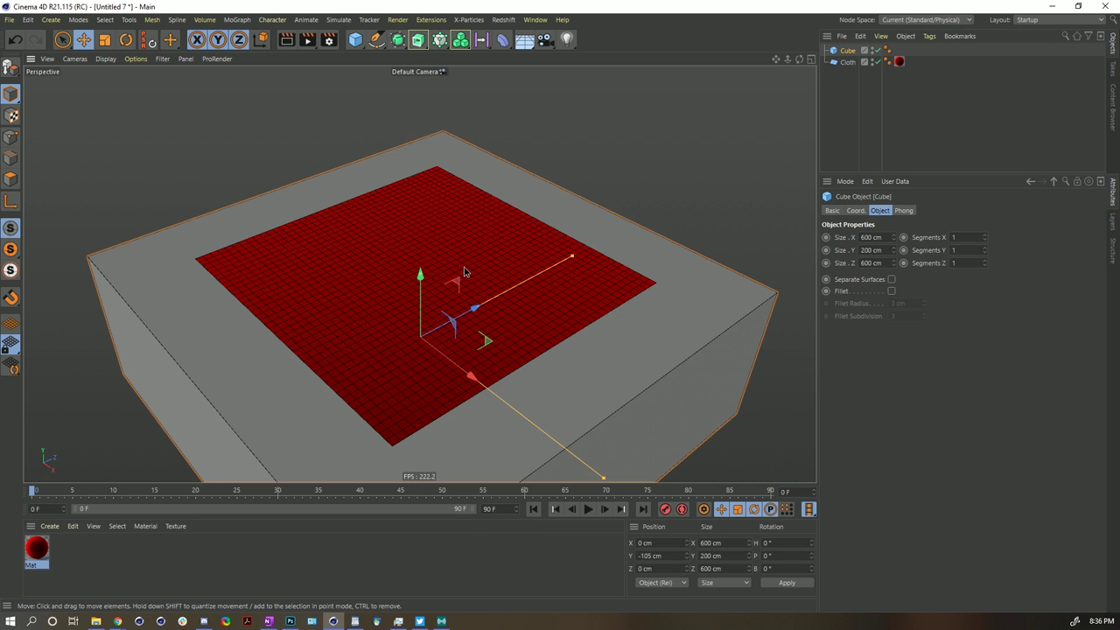
pyautogui.scroll(-2, 449, 278)
pyautogui.keyDown('alt'); pyautogui.moveTo(480, 313); pyautogui.dragTo(411, 231, button='middle'); pyautogui.keyUp('alt')
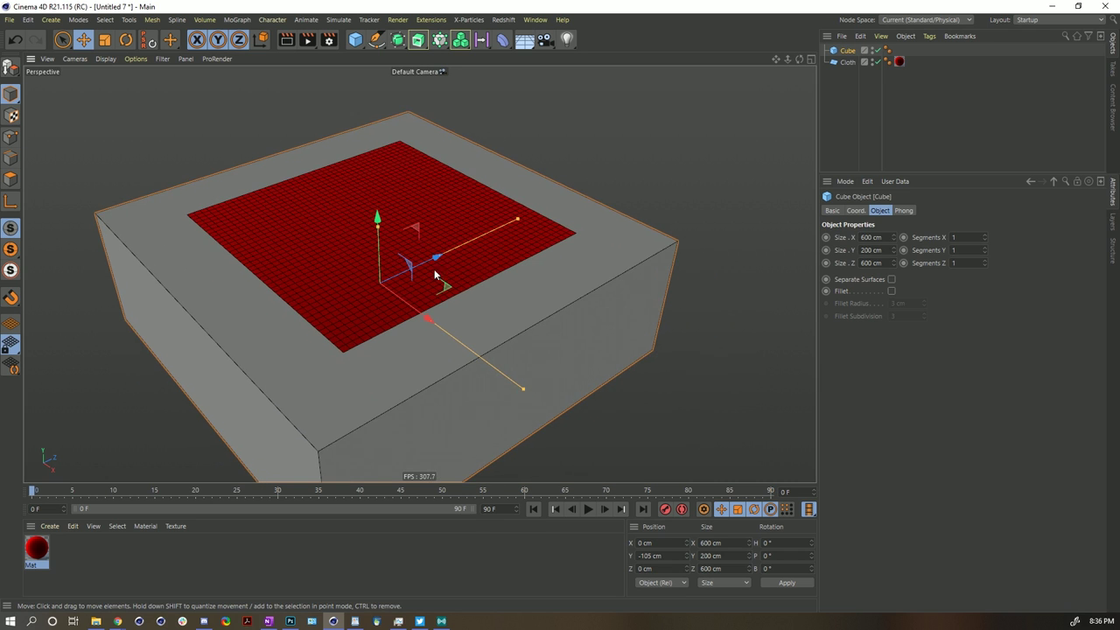
pyautogui.moveTo(852, 54)
pyautogui.mouseDown()
pyautogui.moveTo(854, 81)
pyautogui.moveTo(855, 70)
pyautogui.mouseUp()
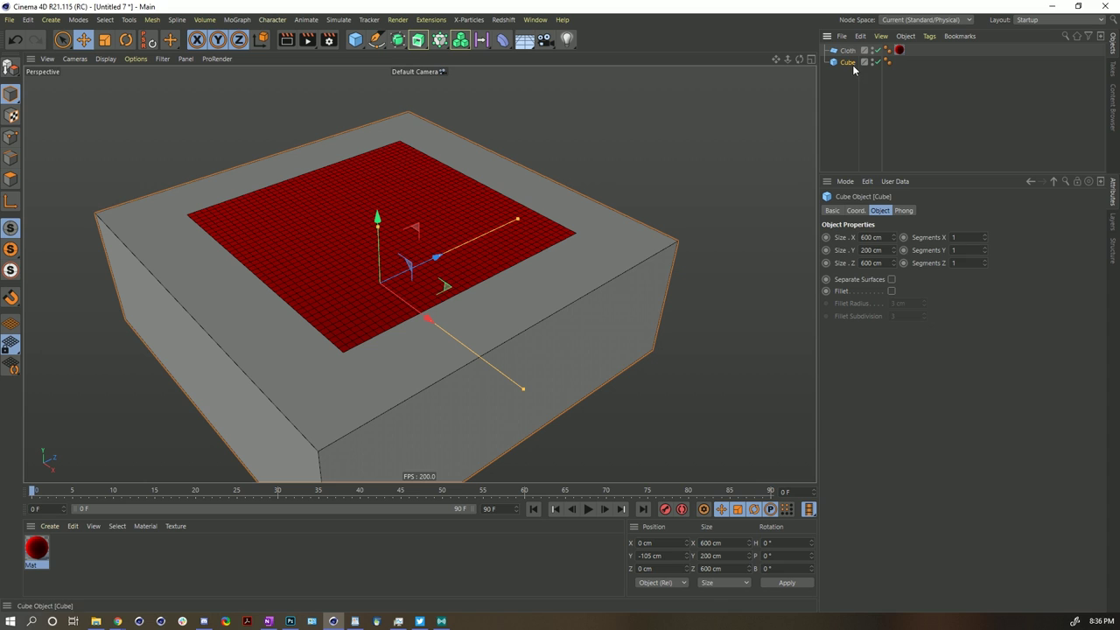
# Step: Rename the cube to Table
pyautogui.doubleClick(854, 63)
pyautogui.press('BackSpace')
pyautogui.write('Table')
pyautogui.press('Return')
# Step: Add a Collider Body tag to Table with a Box collision shape
pyautogui.rightClick(849, 67)
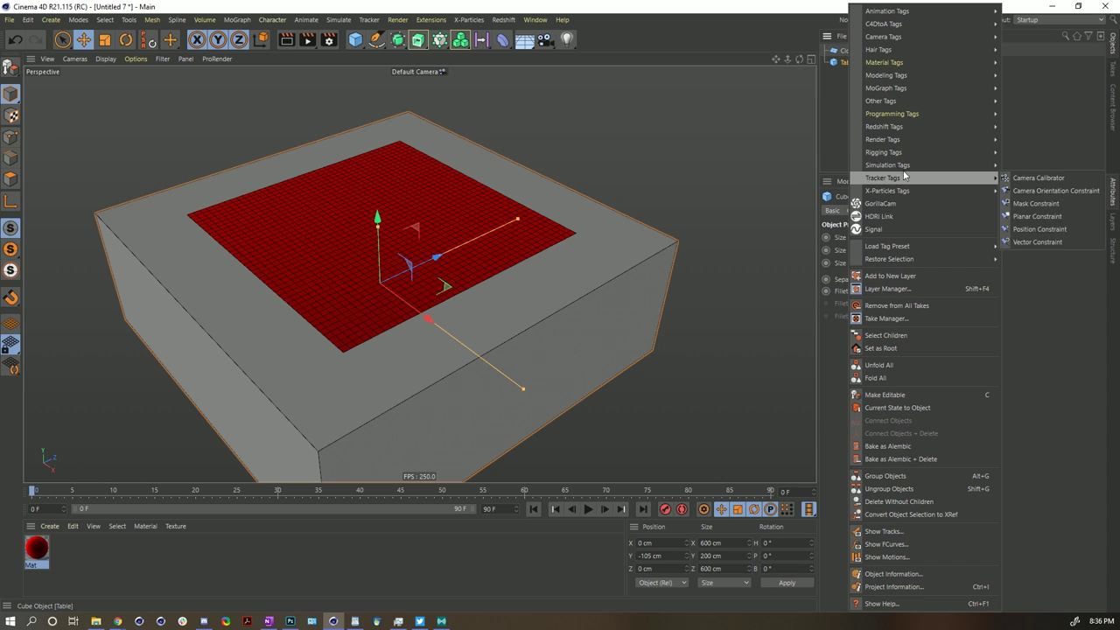
pyautogui.moveTo(899, 167)
pyautogui.click(1033, 190)
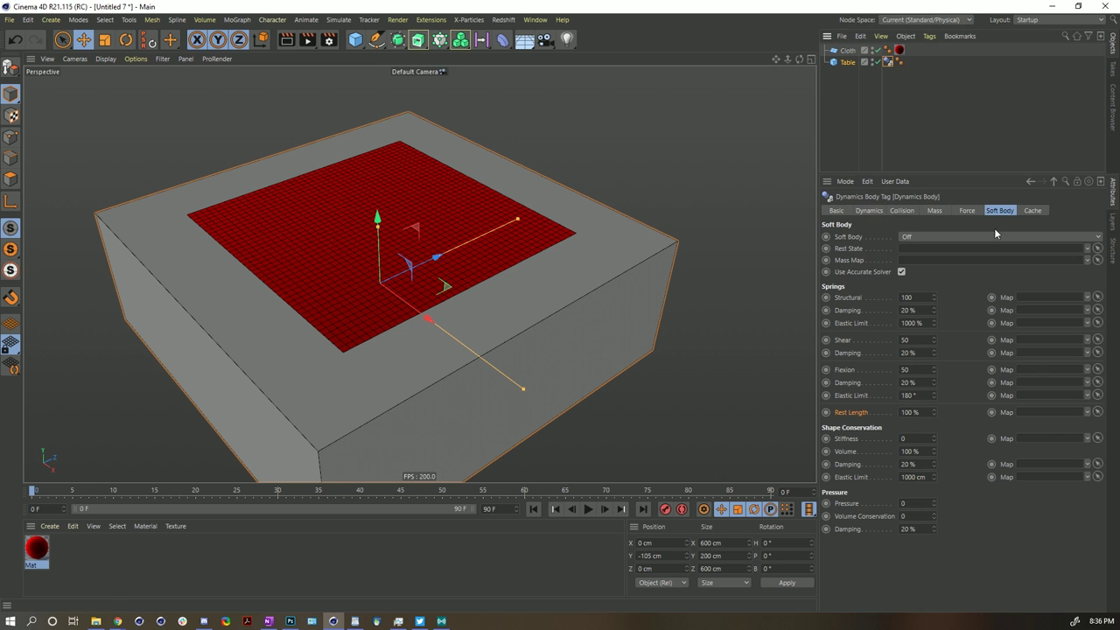
pyautogui.click(901, 210)
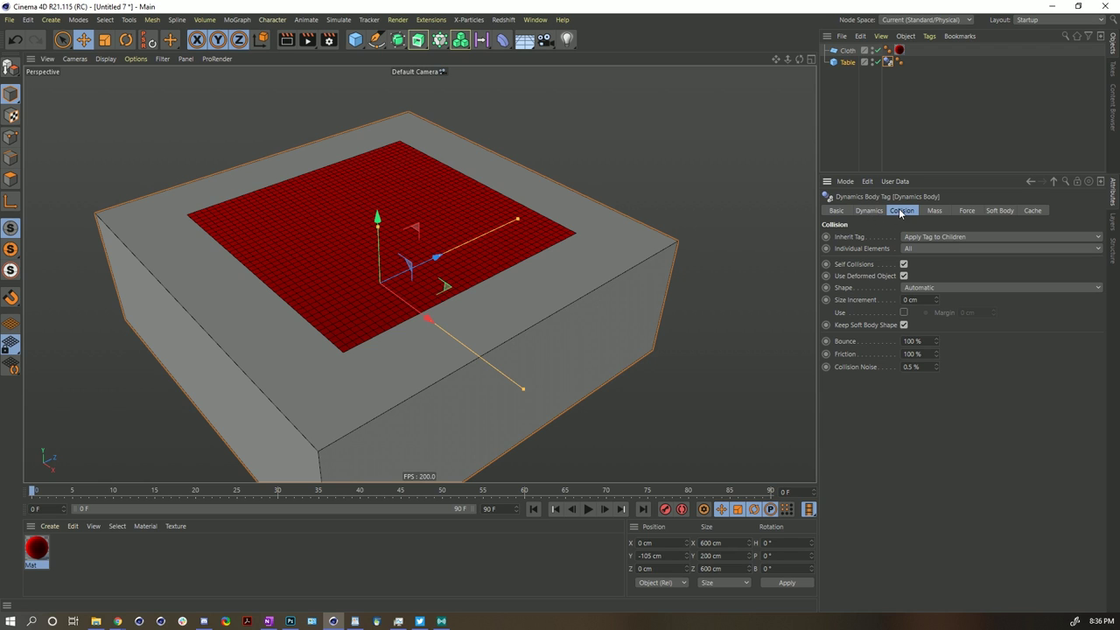
pyautogui.click(908, 291)
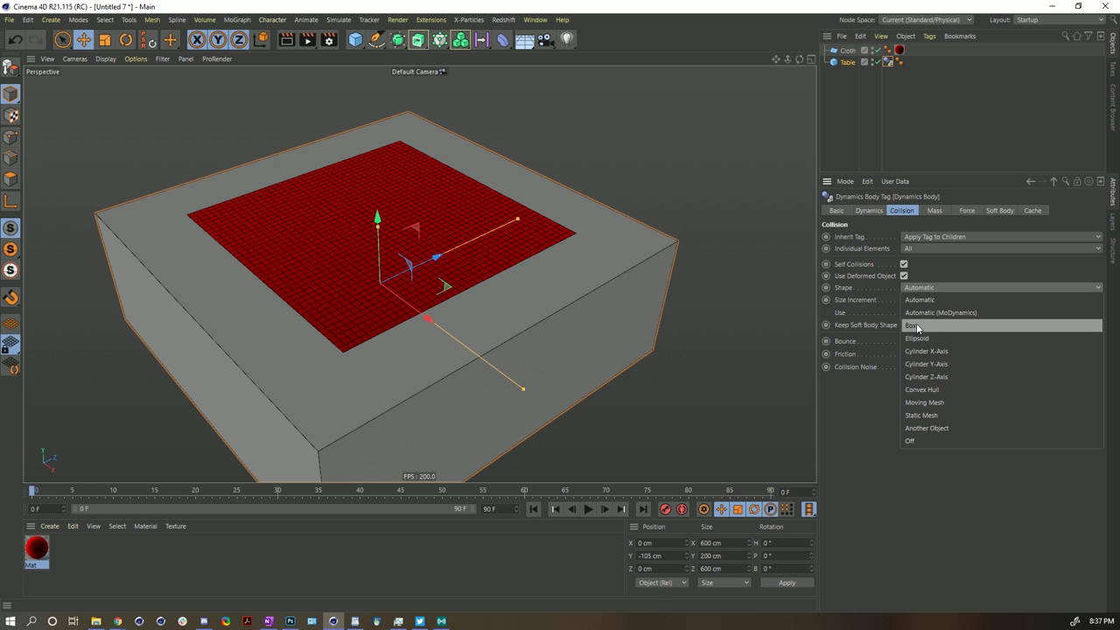
pyautogui.click(917, 325)
pyautogui.click(931, 290)
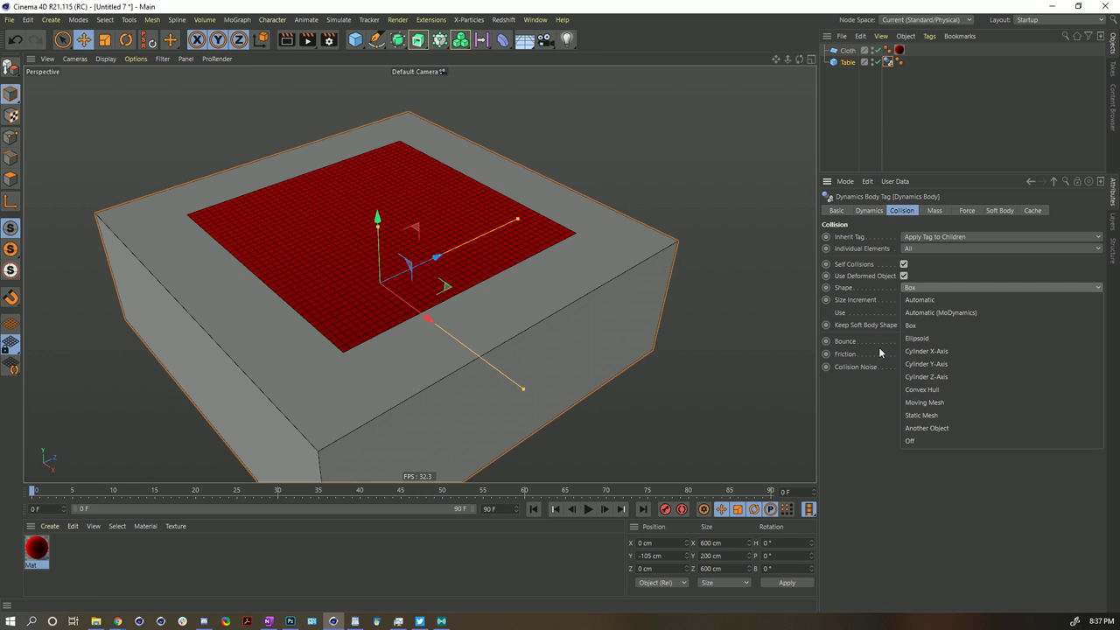
pyautogui.click(854, 288)
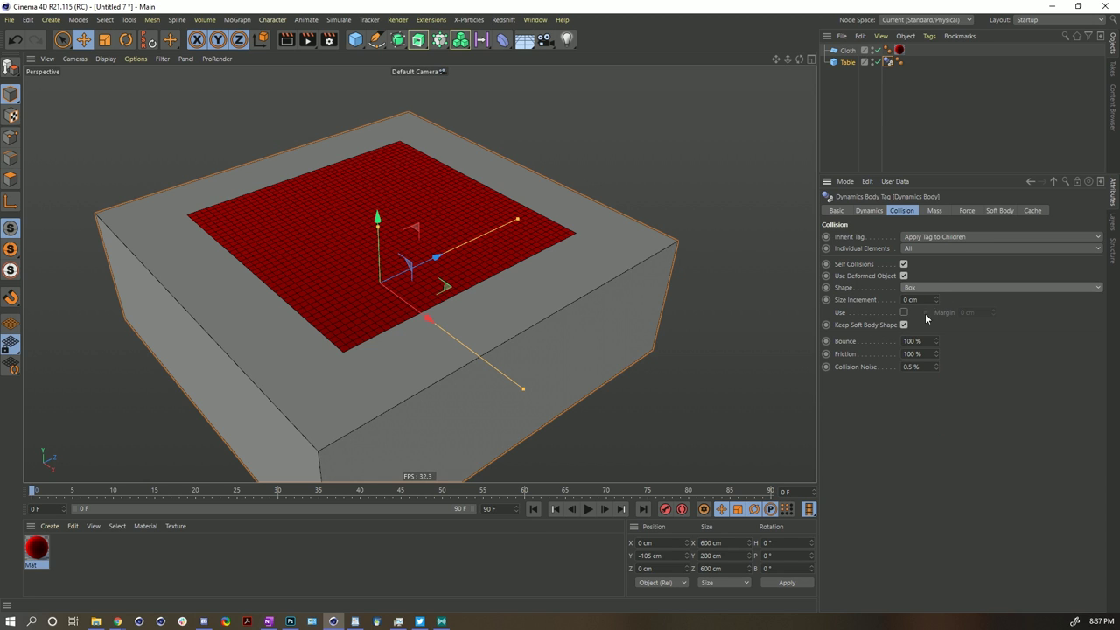
# Step: Set the table's Bounce and Collision Noise to 0%
pyautogui.click(917, 341)
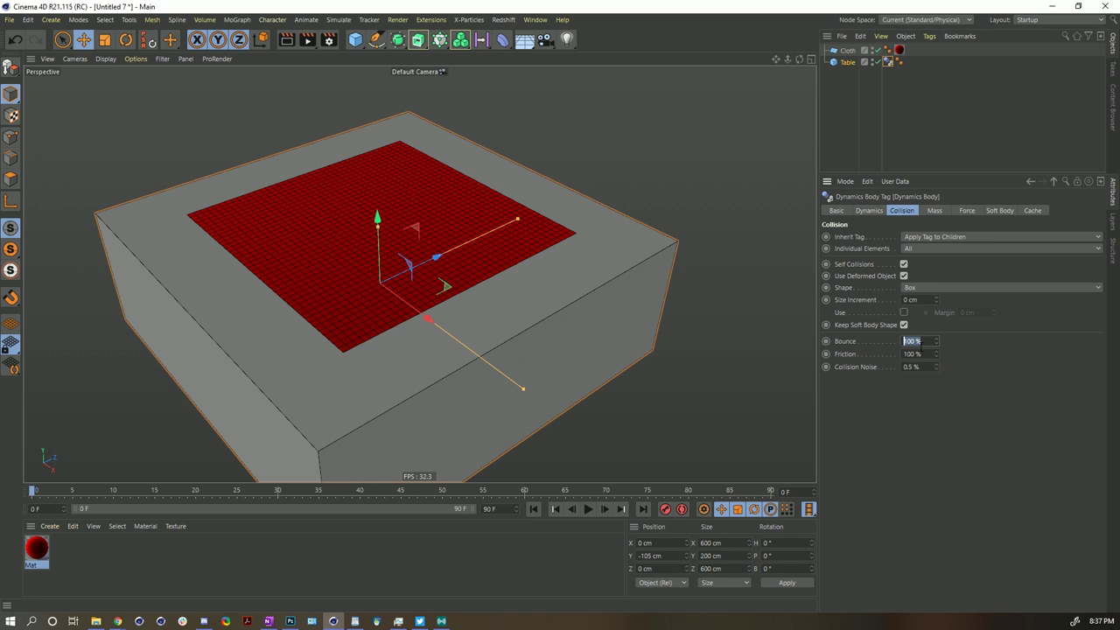
pyautogui.write('0')
pyautogui.press('Return')
pyautogui.click(925, 368)
pyautogui.write('0')
pyautogui.press('Return')
pyautogui.click(845, 54)
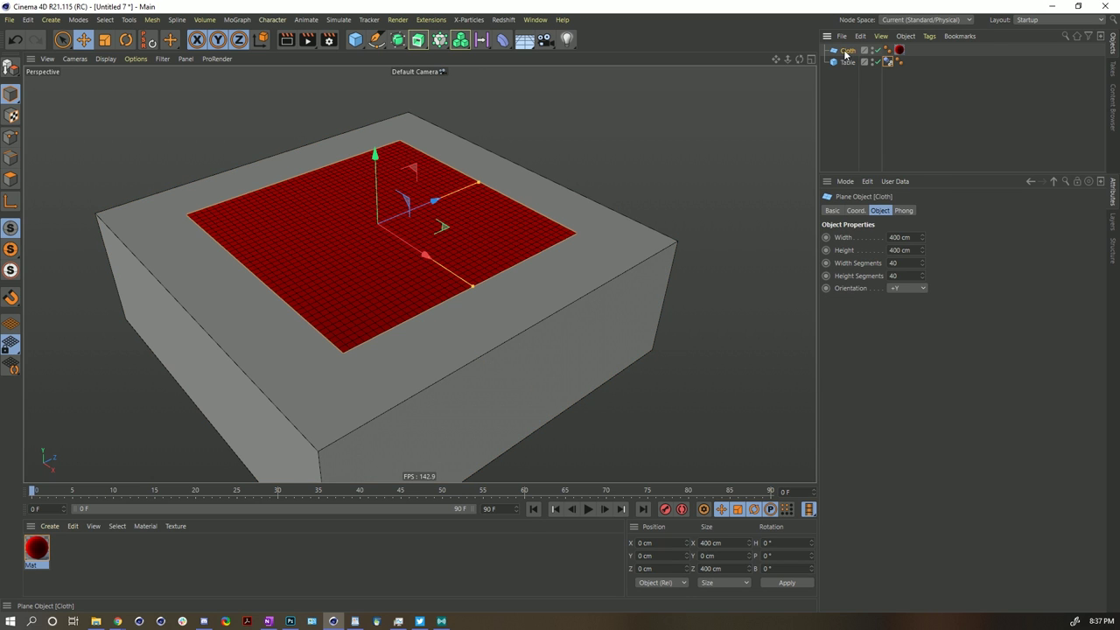
# Step: Add a Soft Body tag to Cloth with 0% bounce and 100% friction
pyautogui.rightClick(845, 52)
pyautogui.moveTo(903, 166)
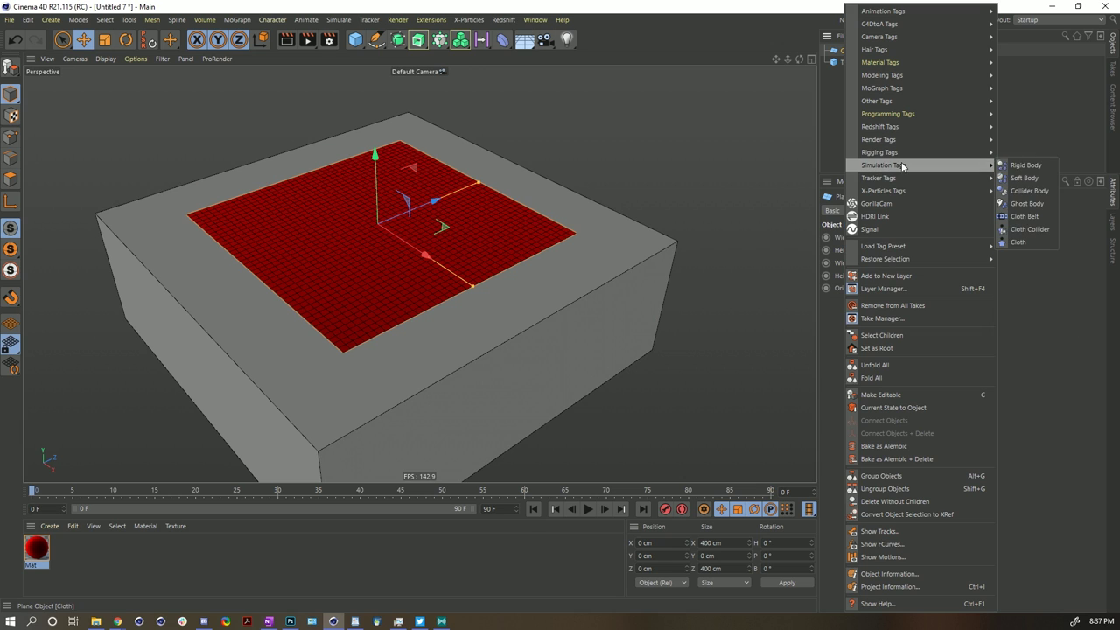
pyautogui.click(1033, 177)
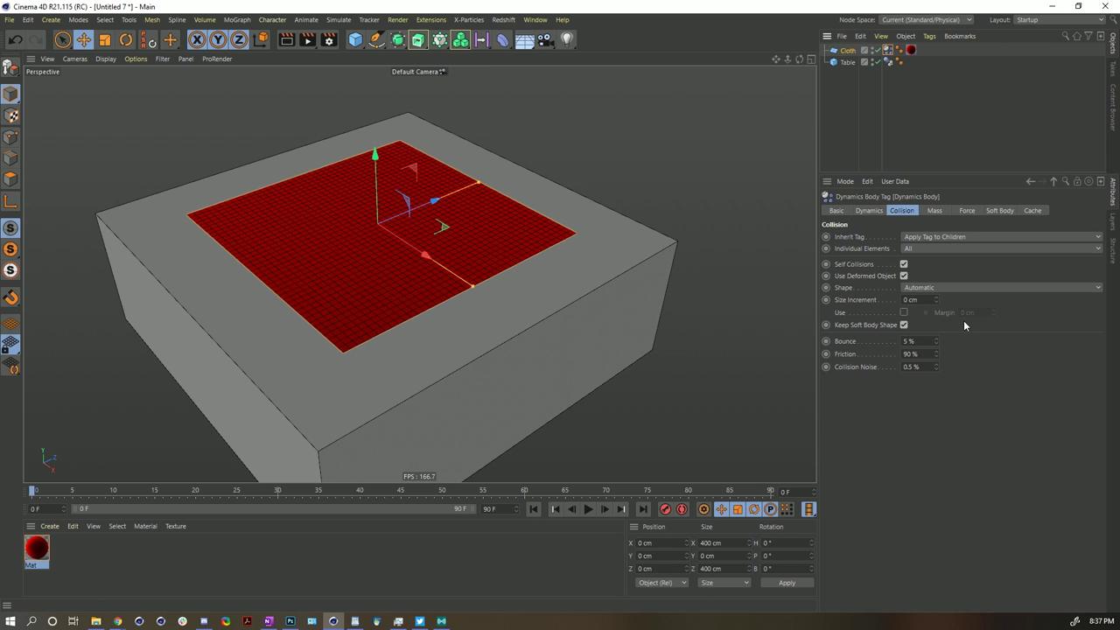
pyautogui.doubleClick(910, 342)
pyautogui.write('0')
pyautogui.press('Tab')
pyautogui.write('100')
pyautogui.press('Return')
# Step: Set the cloth's collision shape to Moving Mesh with 0% collision noise
pyautogui.click(928, 288)
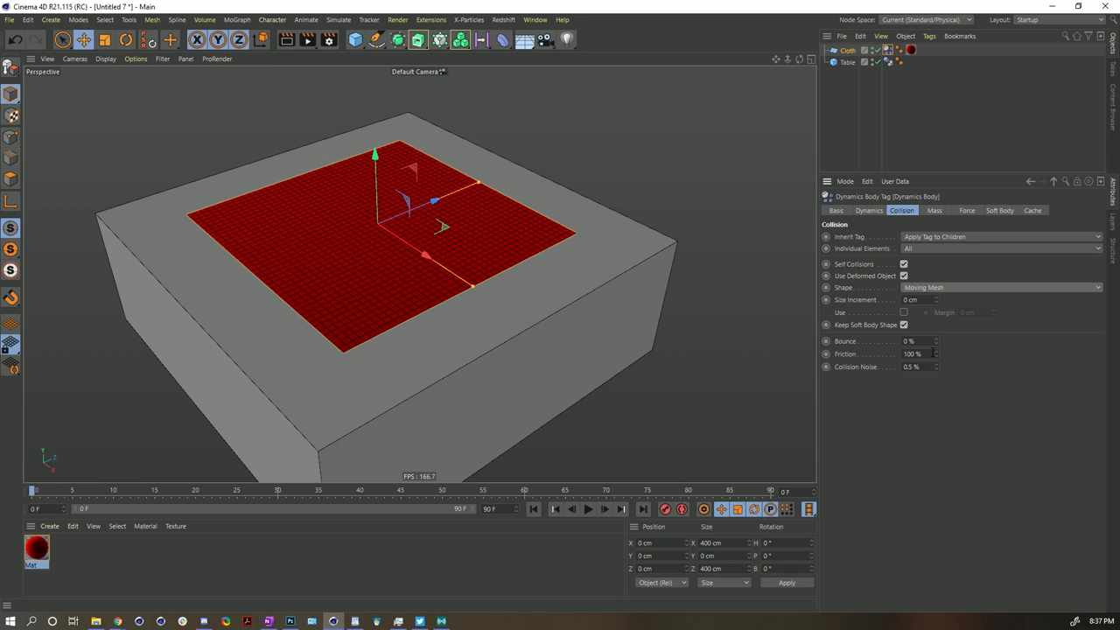
pyautogui.click(937, 404)
pyautogui.click(911, 367)
pyautogui.write('0')
pyautogui.press('Return')
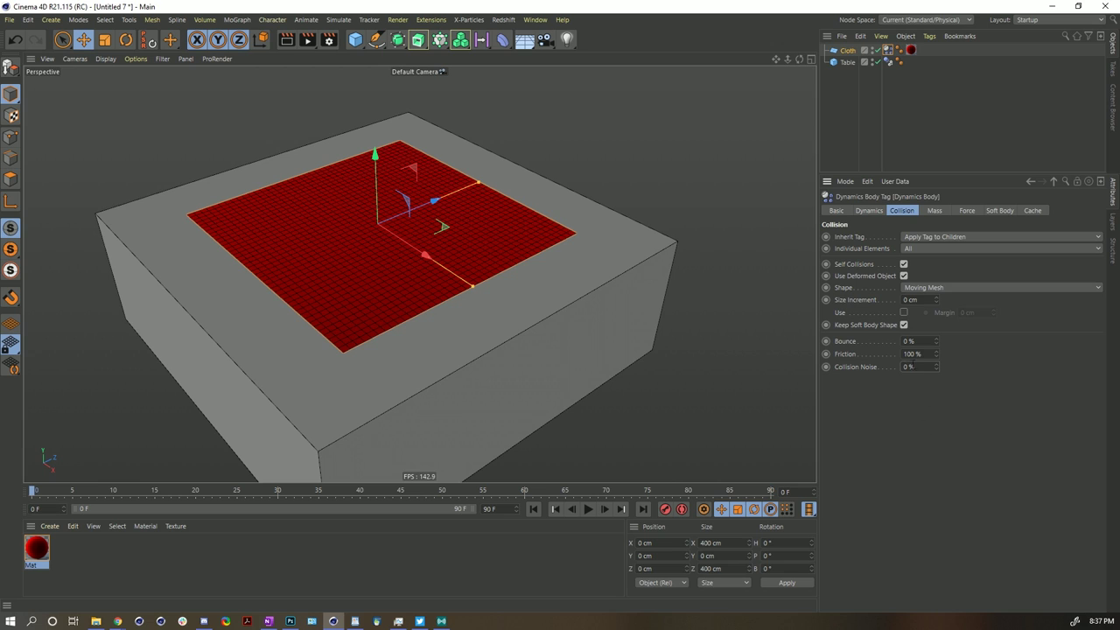
pyautogui.click(994, 210)
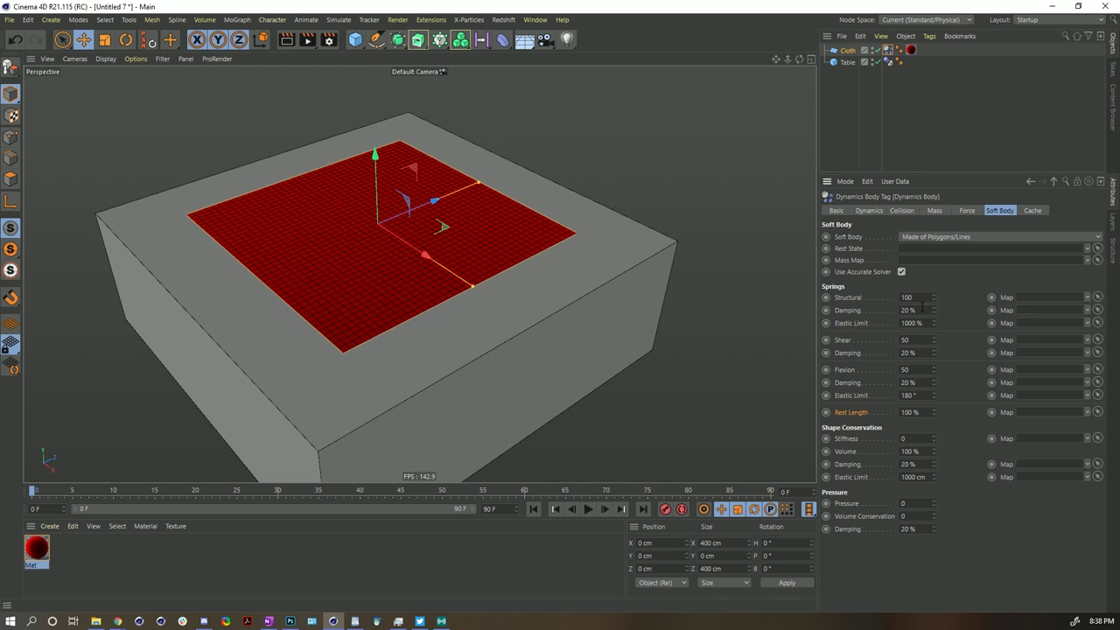
# Step: Set Structural, Shear and Flexion damping of the cloth to 0%
pyautogui.click(923, 308)
pyautogui.click(864, 312)
pyautogui.doubleClick(907, 310)
pyautogui.write('0')
pyautogui.doubleClick(907, 353)
pyautogui.write('0')
pyautogui.doubleClick(908, 383)
pyautogui.write('0')
# Step: Lower Shear and Flexion spring strength to 5 and test-play the simulation
pyautogui.doubleClick(906, 340)
pyautogui.write('5')
pyautogui.doubleClick(916, 369)
pyautogui.write('5')
pyautogui.click(589, 509)
pyautogui.click(589, 509)
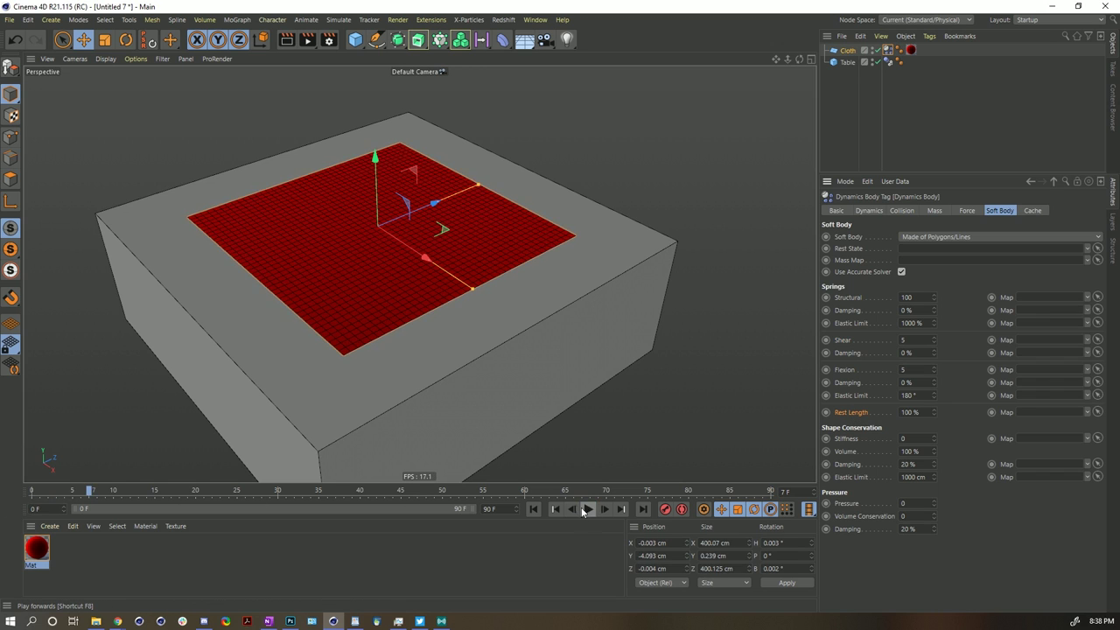
pyautogui.click(533, 509)
# Step: Toggle a Rest Length keyframe at frame 5 off again, then open Project Settings with Ctrl+D
pyautogui.click(137, 60)
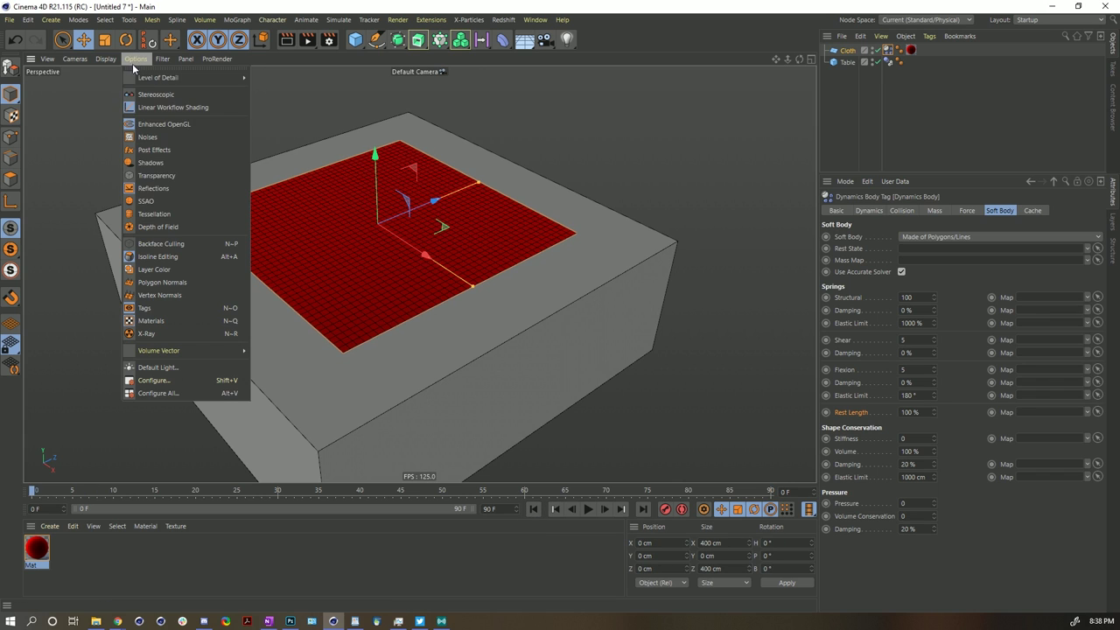
pyautogui.click(169, 198)
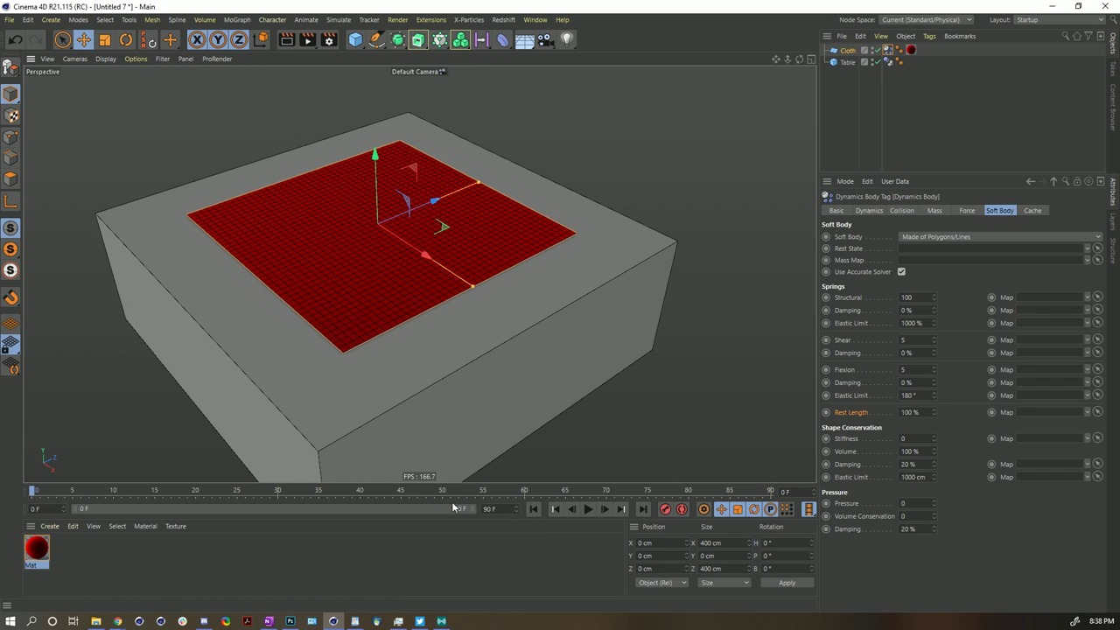
pyautogui.click(72, 492)
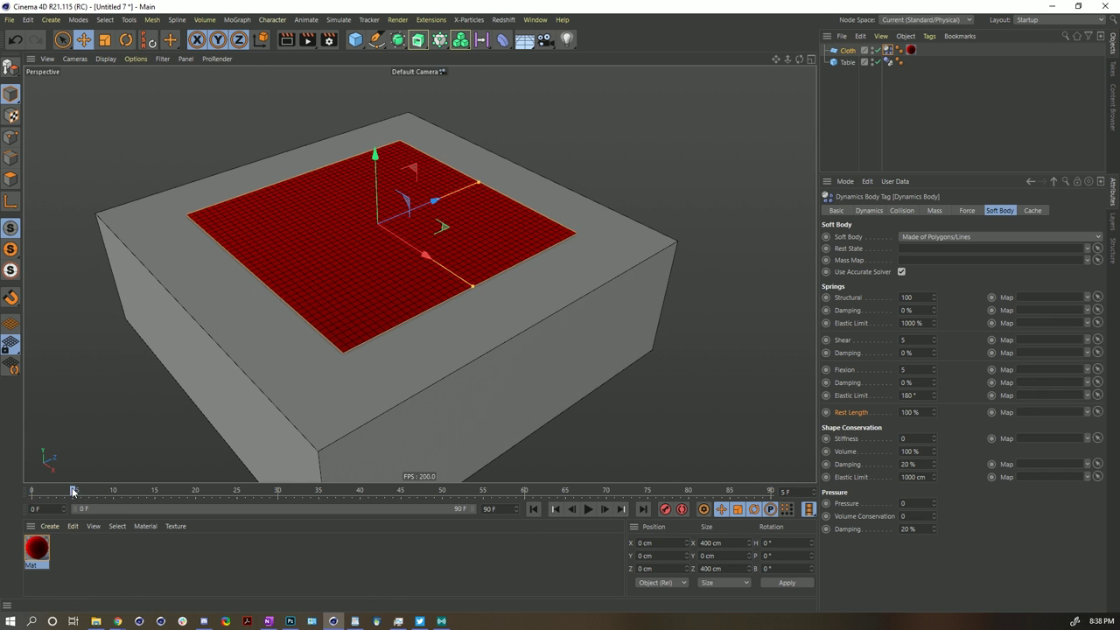
pyautogui.click(827, 413)
pyautogui.click(827, 413)
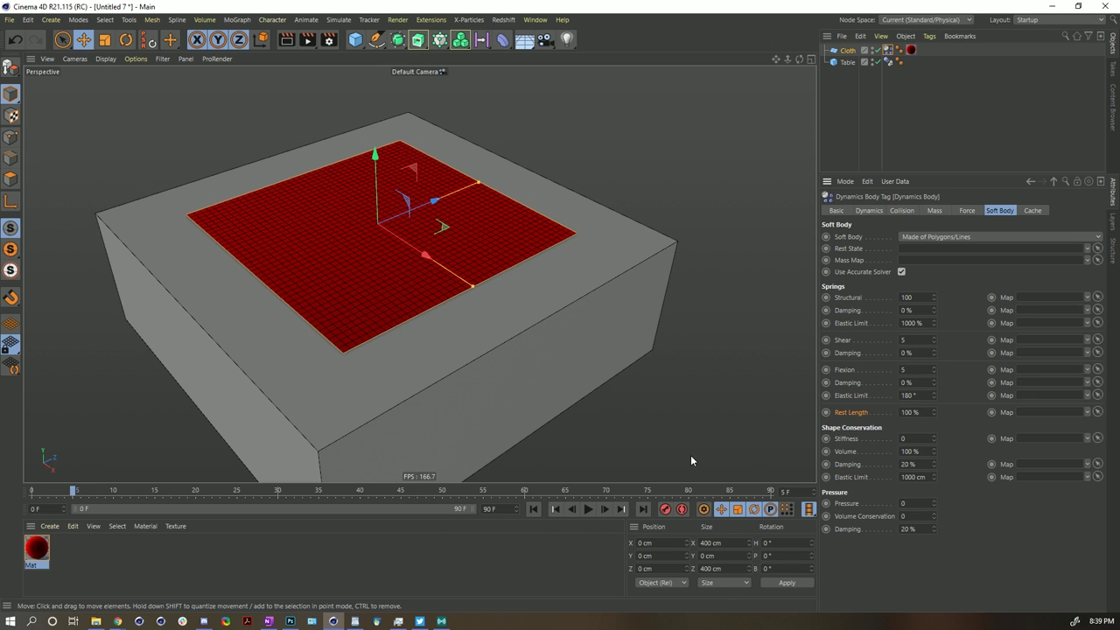
pyautogui.hotkey('ctrl', 'd')
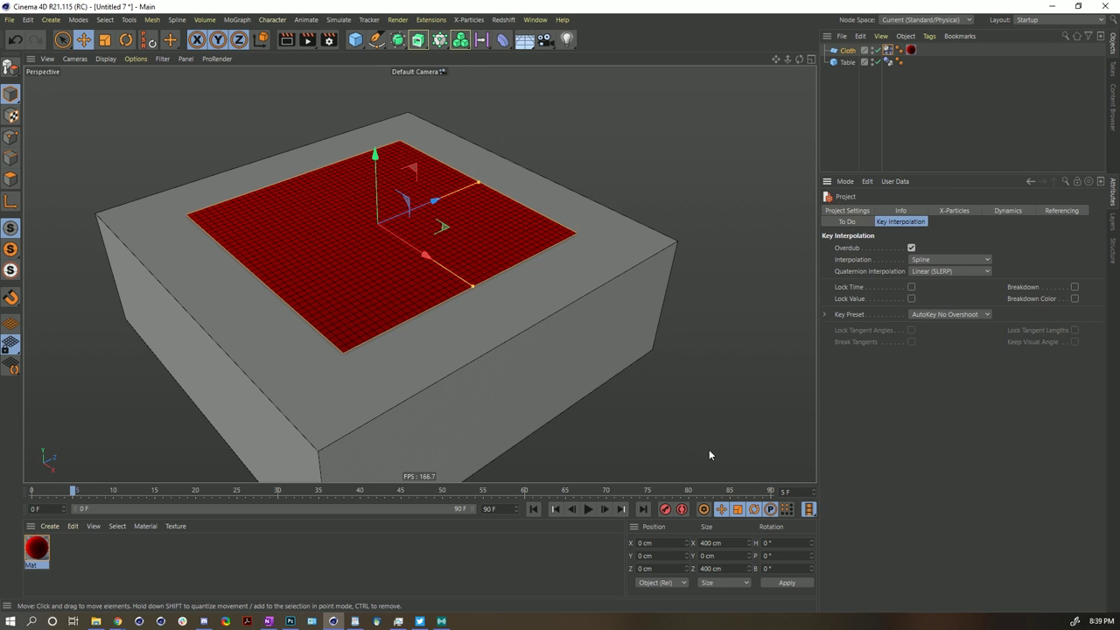
# Step: Set the project's key Interpolation to Linear
pyautogui.click(846, 221)
pyautogui.click(901, 223)
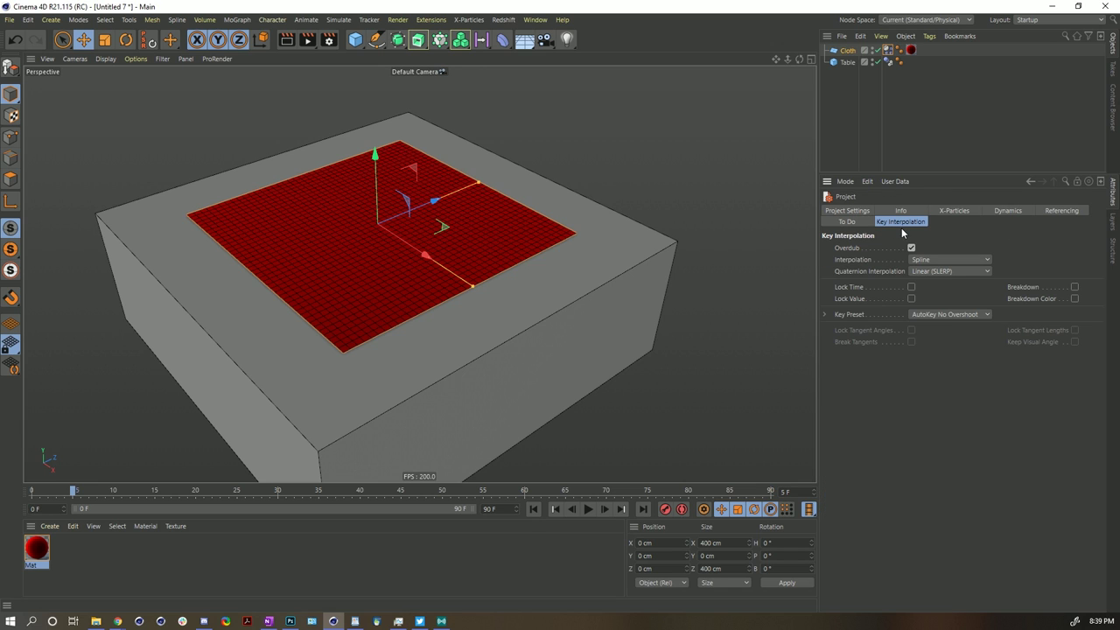
pyautogui.click(930, 260)
pyautogui.click(928, 278)
# Step: Keyframe the cloth's Rest Length at 200% on frame 50, then return to frame 5
pyautogui.click(888, 50)
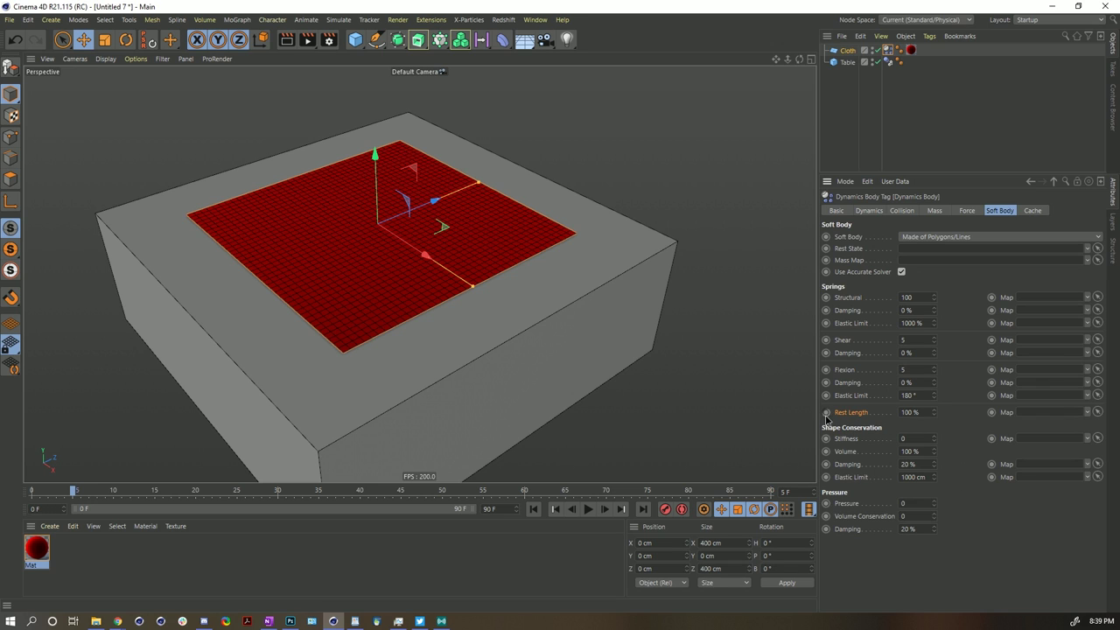
pyautogui.click(443, 492)
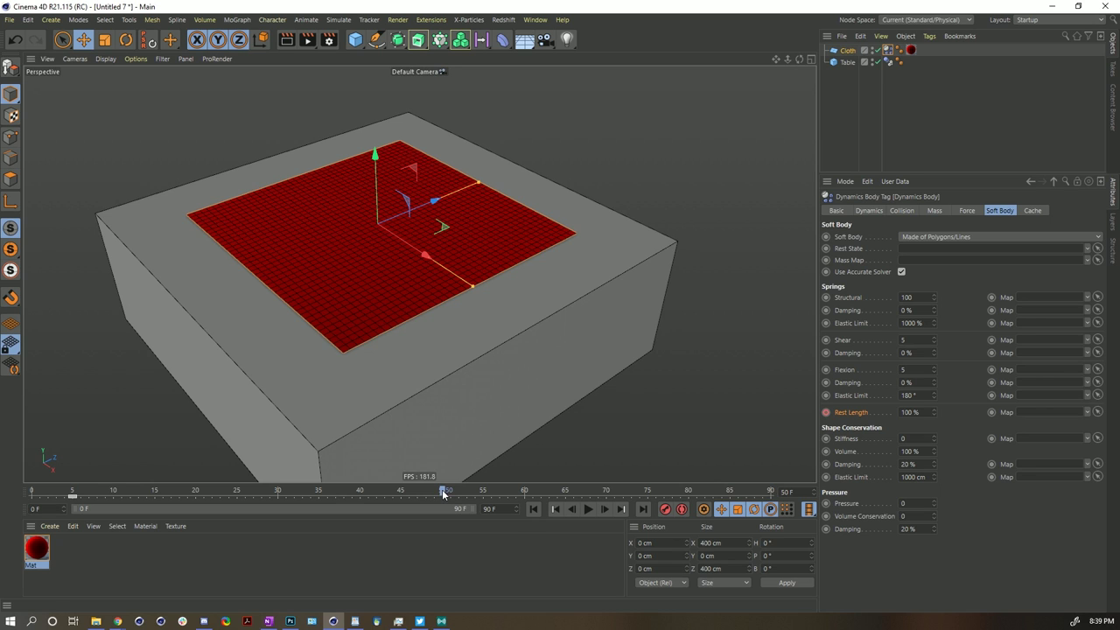
pyautogui.click(911, 412)
pyautogui.write('2')
pyautogui.press('Return')
pyautogui.keyDown('ctrl'); pyautogui.click(826, 412); pyautogui.keyUp('ctrl')
pyautogui.click(74, 491)
pyautogui.hotkey('ctrl', 'd')
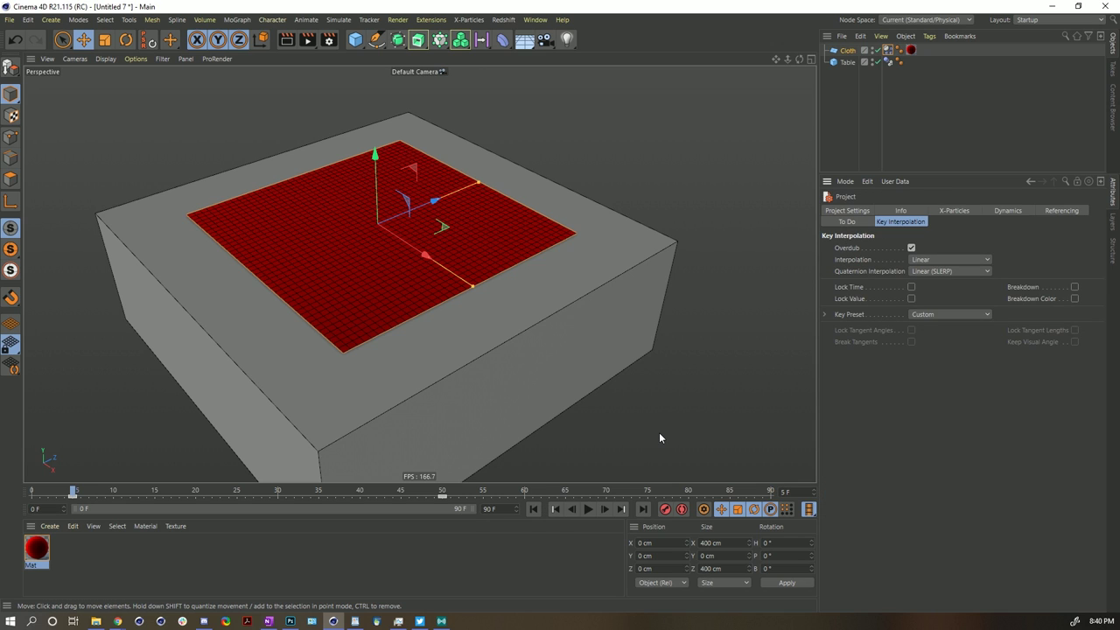
# Step: Set Dynamics Time Scale to 150%, deselect the cloth and bring up Save As
pyautogui.click(1002, 211)
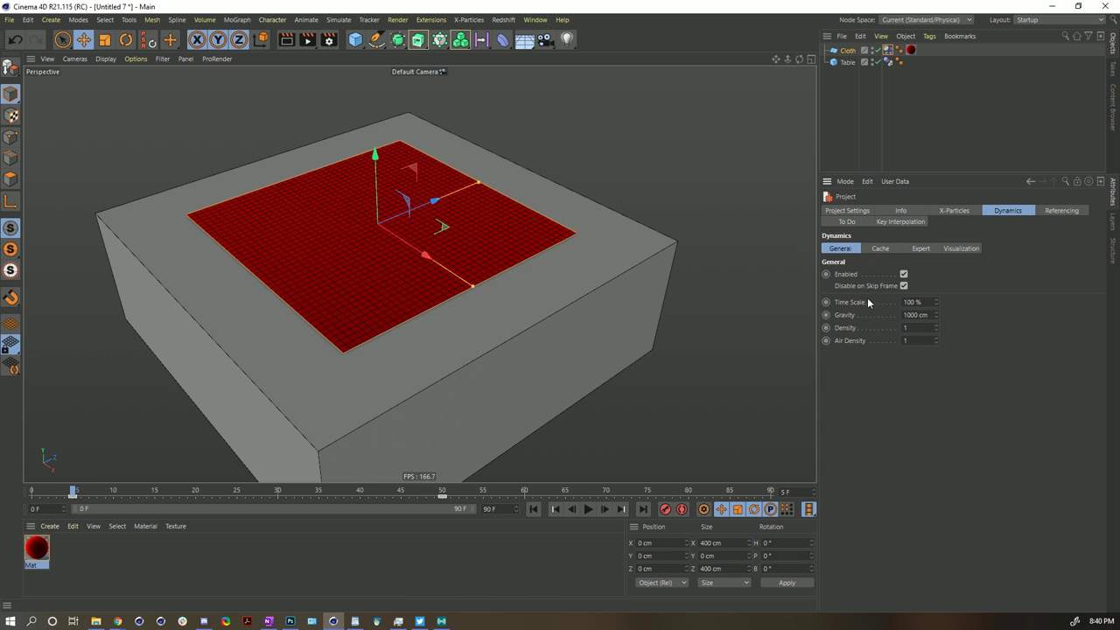
pyautogui.doubleClick(914, 302)
pyautogui.write('150')
pyautogui.press('Return')
pyautogui.click(944, 148)
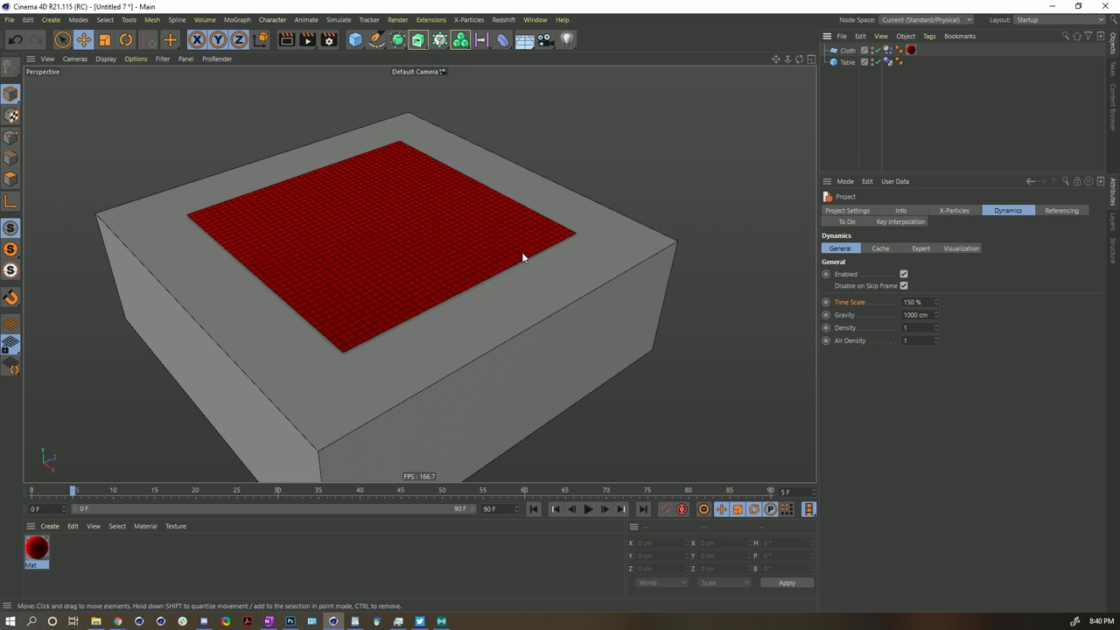
pyautogui.hotkey('ctrl', 's')
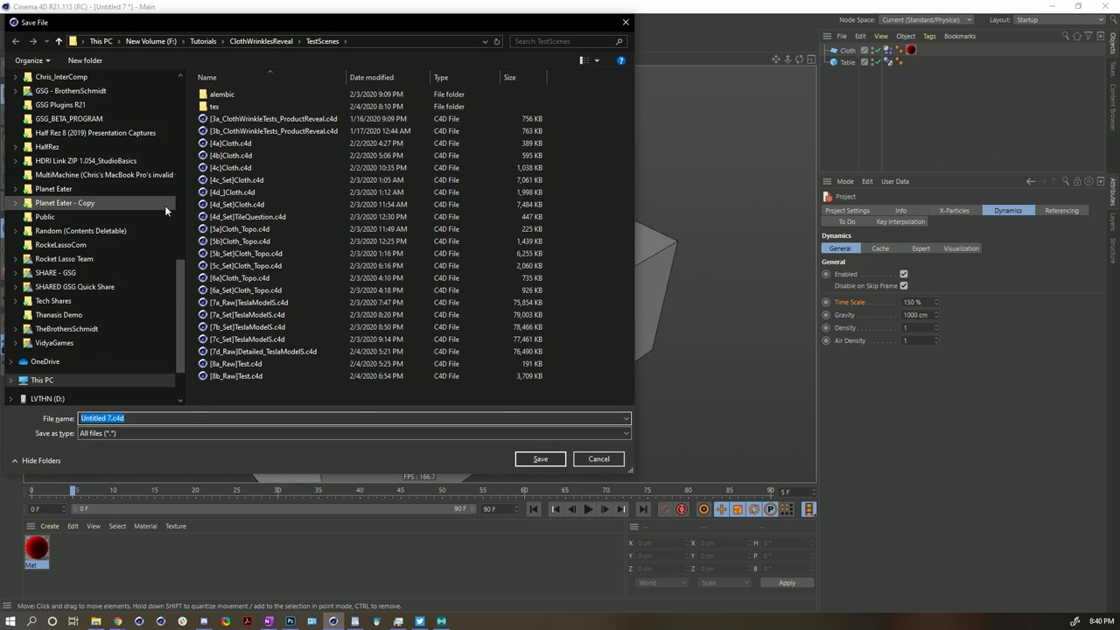
# Step: Save the scene as ClothWrinkles in the TutorialScenes folder
pyautogui.scroll(5, 177, 100)
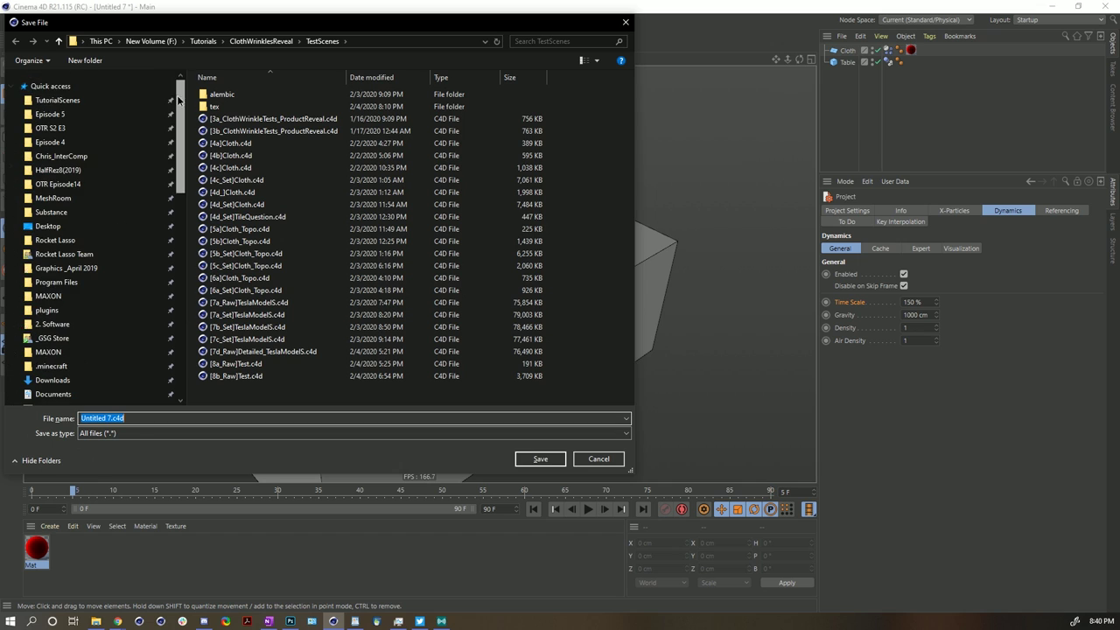
pyautogui.click(122, 100)
pyautogui.click(114, 417)
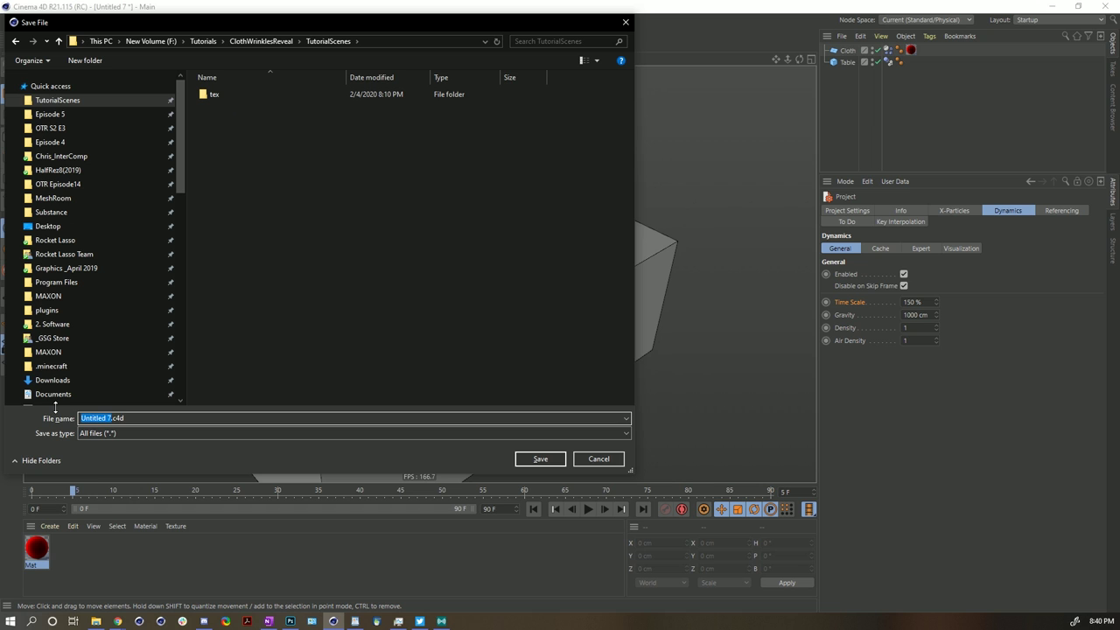
pyautogui.write('ClothWrinkles')
pyautogui.press('Return')
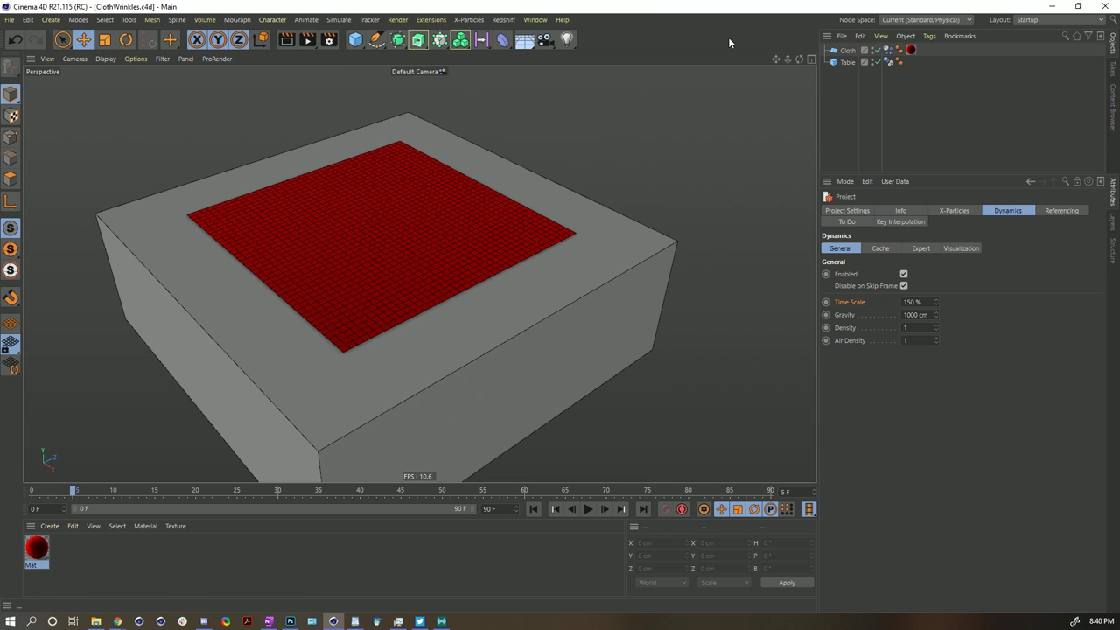
# Step: Play the cloth drape to frame 52, view it from low and high angles, then rewind
pyautogui.click(589, 509)
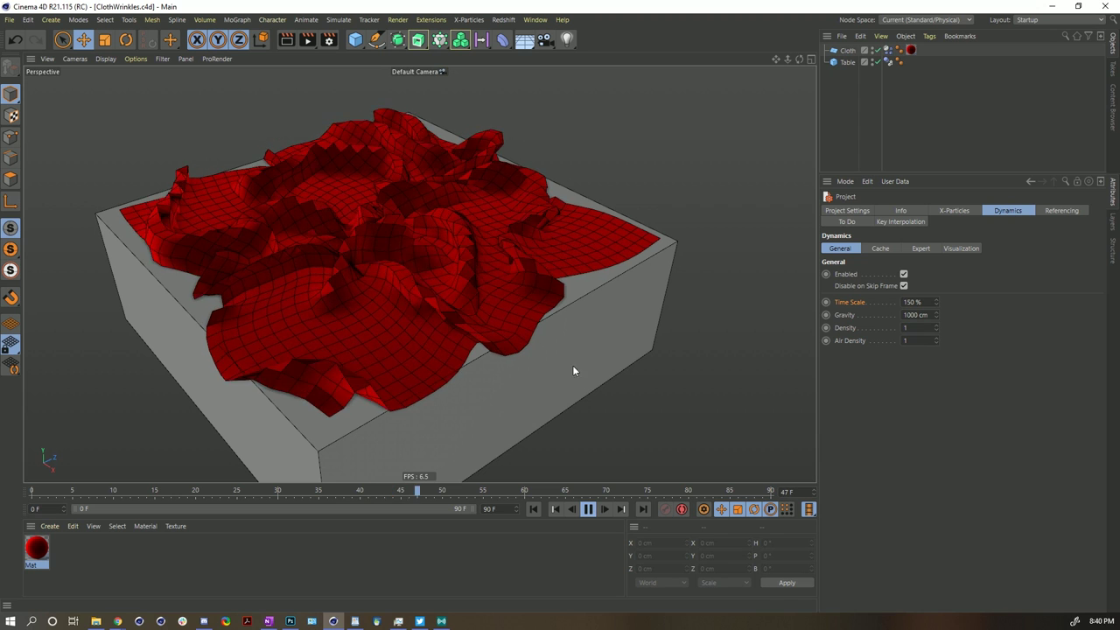
pyautogui.click(588, 509)
pyautogui.keyDown('alt'); pyautogui.moveTo(377, 232); pyautogui.dragTo(423, 327); pyautogui.keyUp('alt')
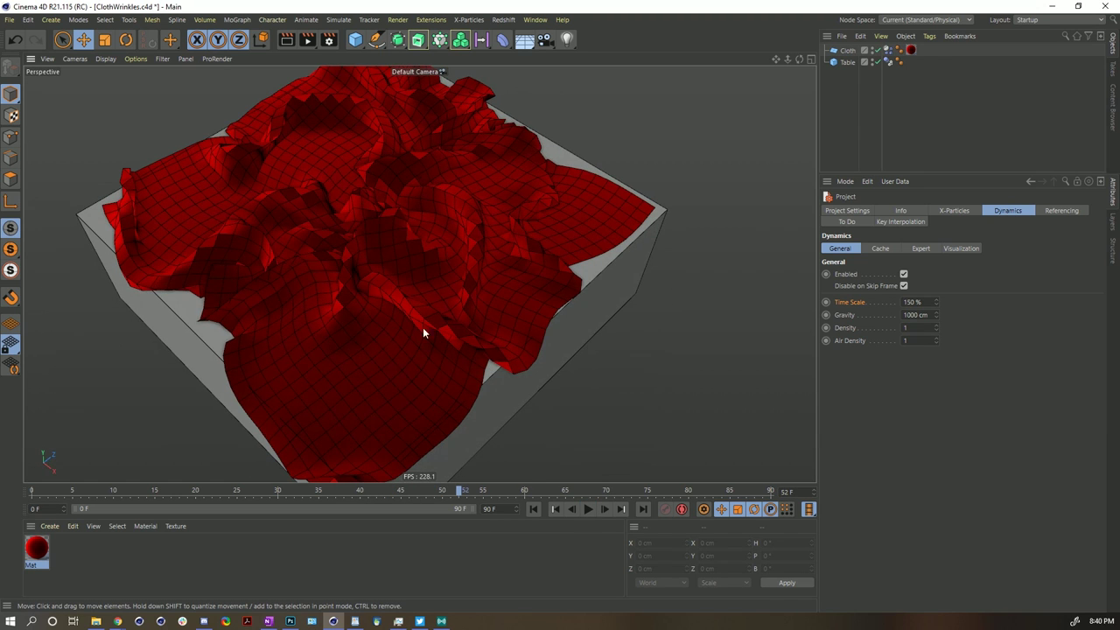
pyautogui.keyDown('alt'); pyautogui.moveTo(492, 300); pyautogui.dragTo(557, 477); pyautogui.keyUp('alt')
pyautogui.click(533, 509)
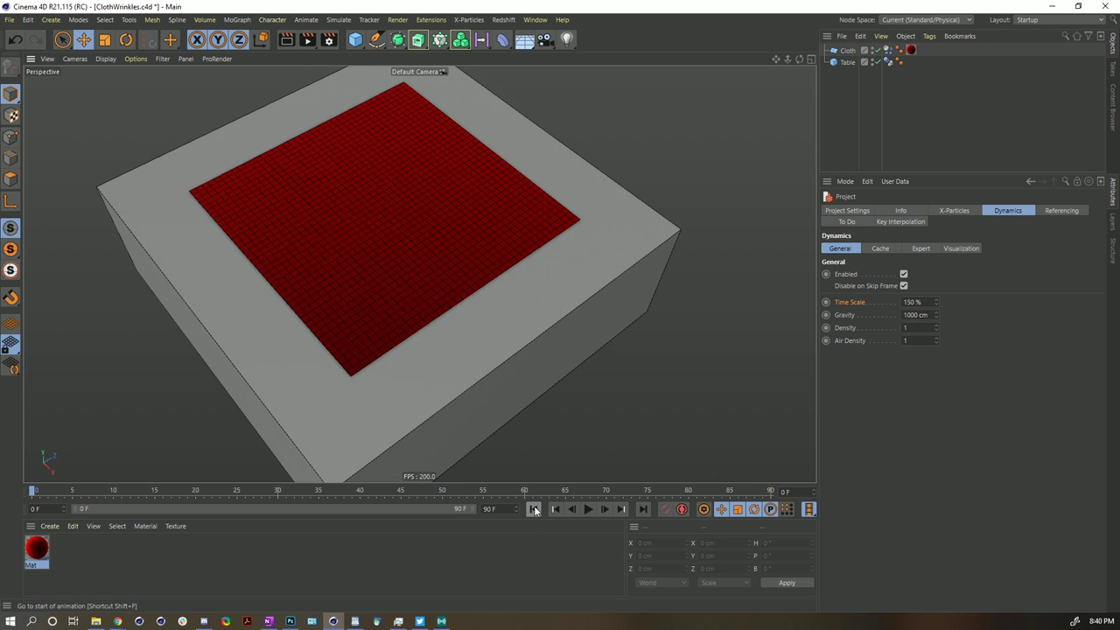
# Step: Replay the drape several times, orbiting around the table between runs, and return to frame 0
pyautogui.click(589, 511)
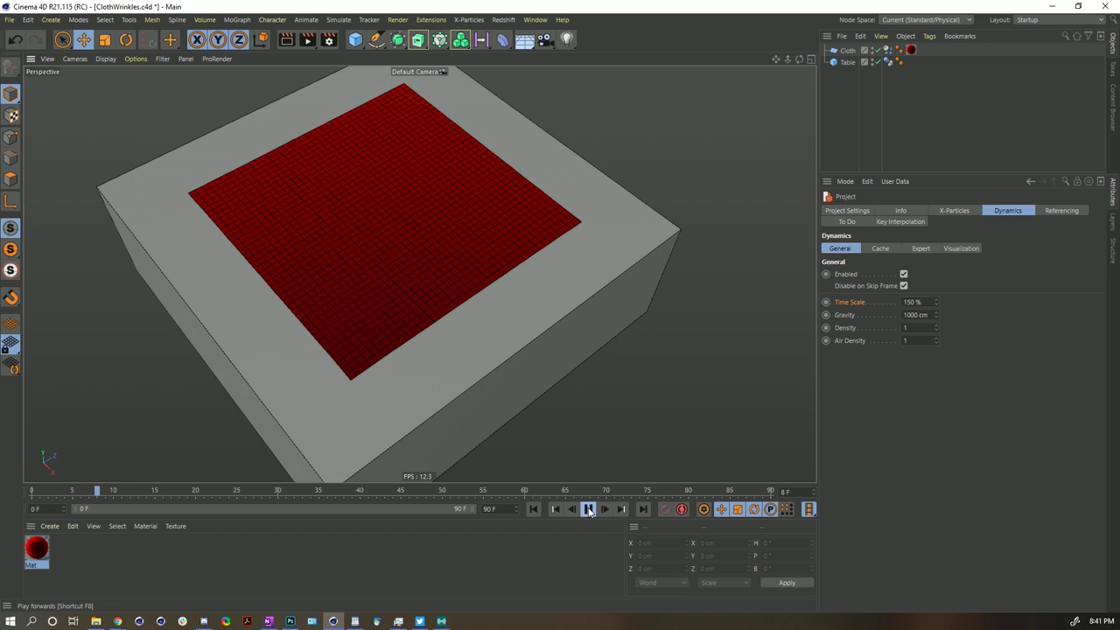
pyautogui.click(589, 509)
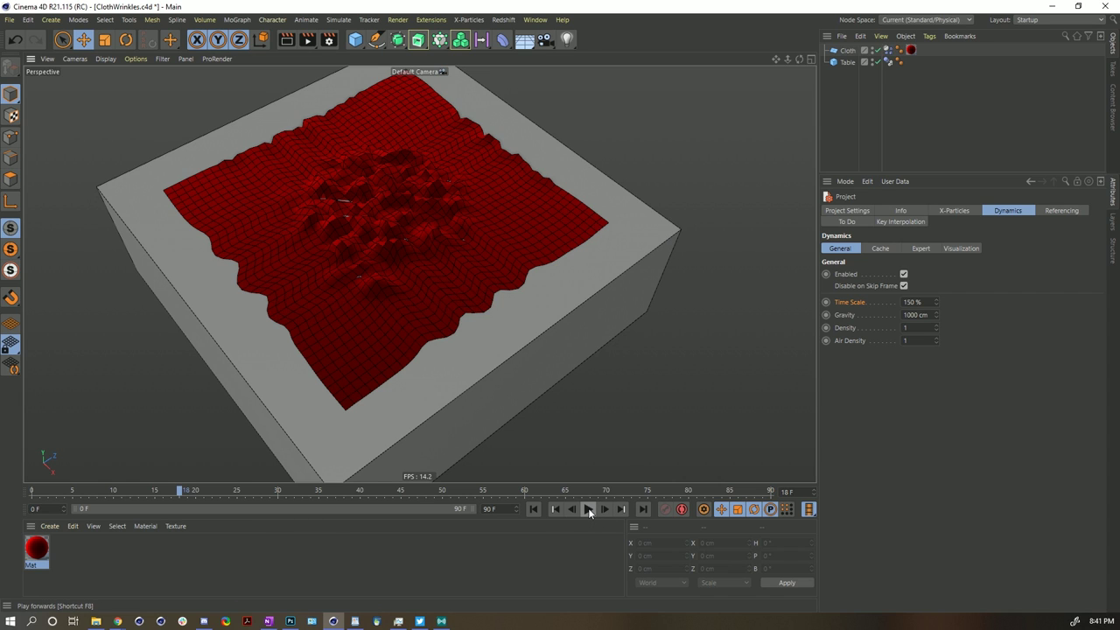
pyautogui.keyDown('alt'); pyautogui.moveTo(419, 261); pyautogui.dragTo(434, 298); pyautogui.keyUp('alt')
pyautogui.click(533, 509)
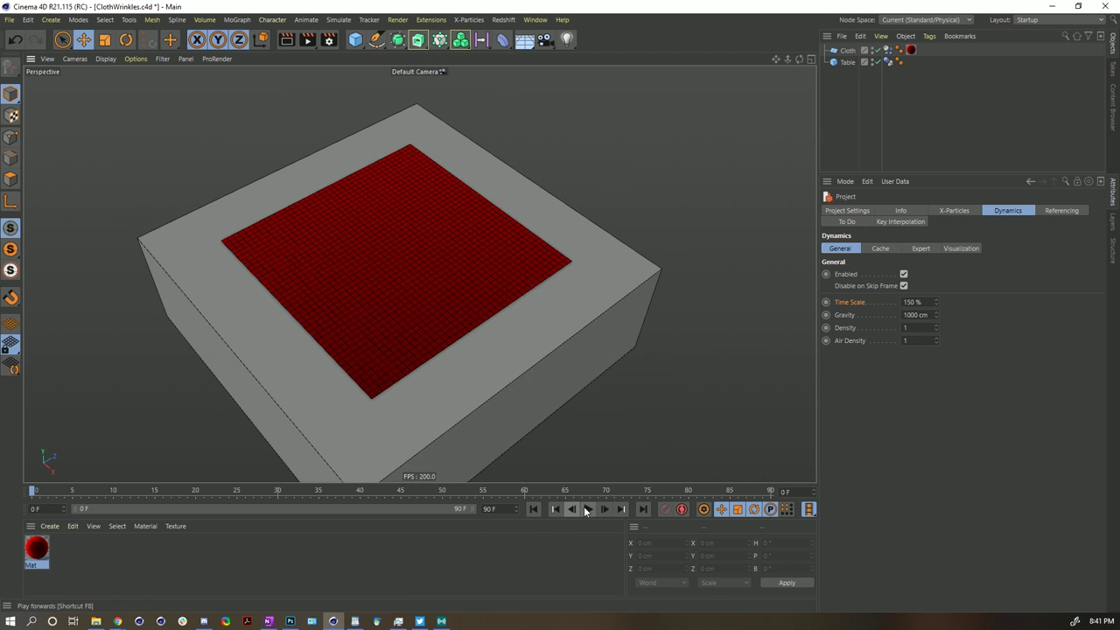
pyautogui.click(588, 508)
pyautogui.click(588, 508)
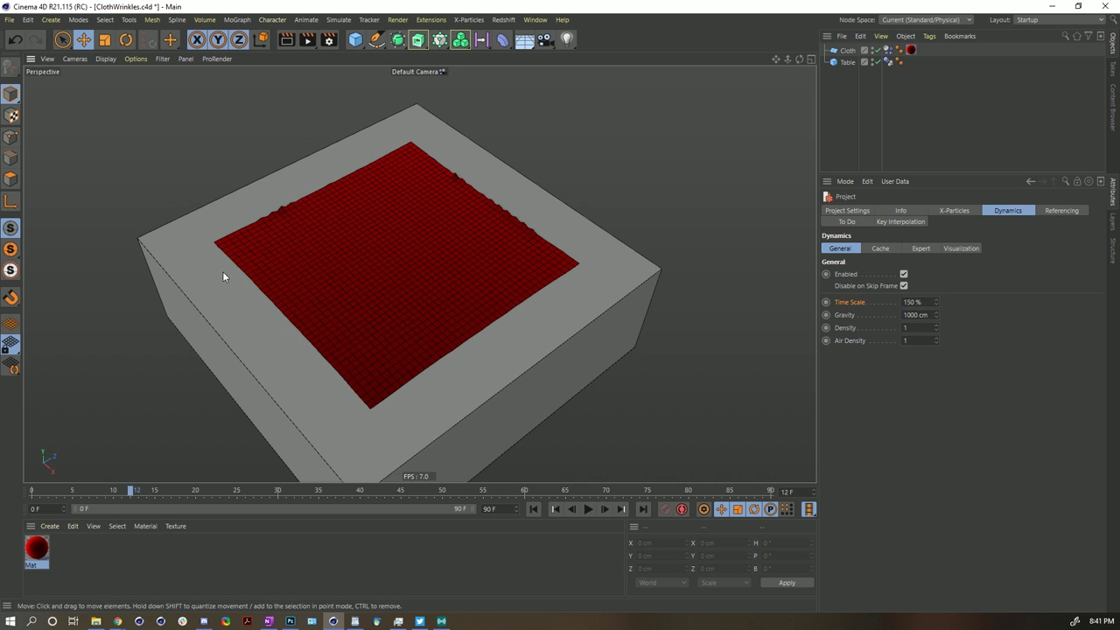
pyautogui.click(587, 511)
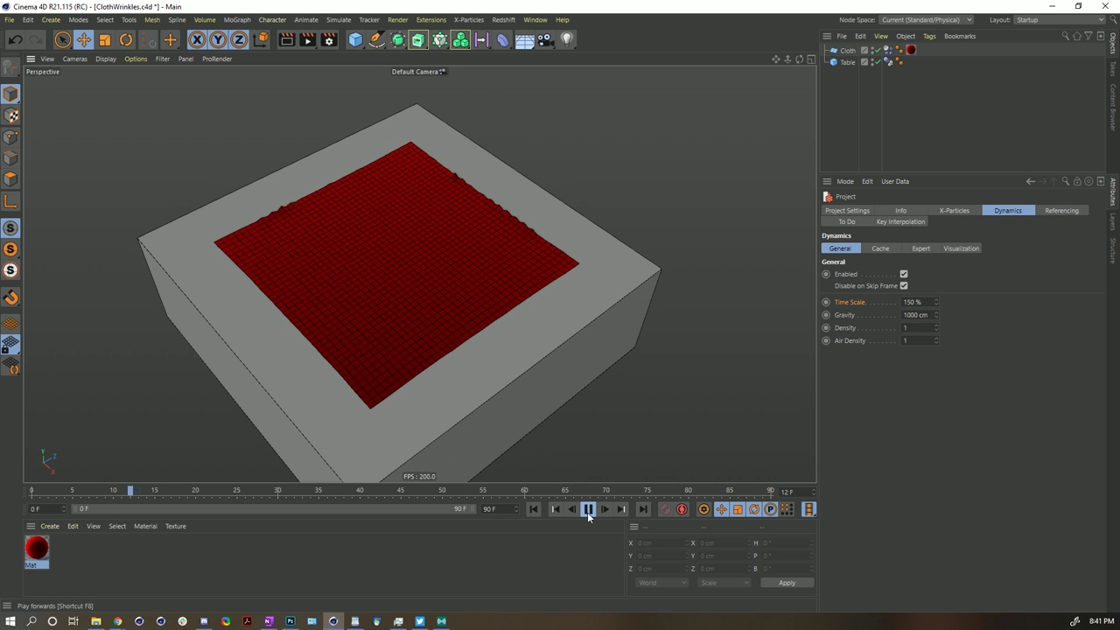
pyautogui.click(588, 510)
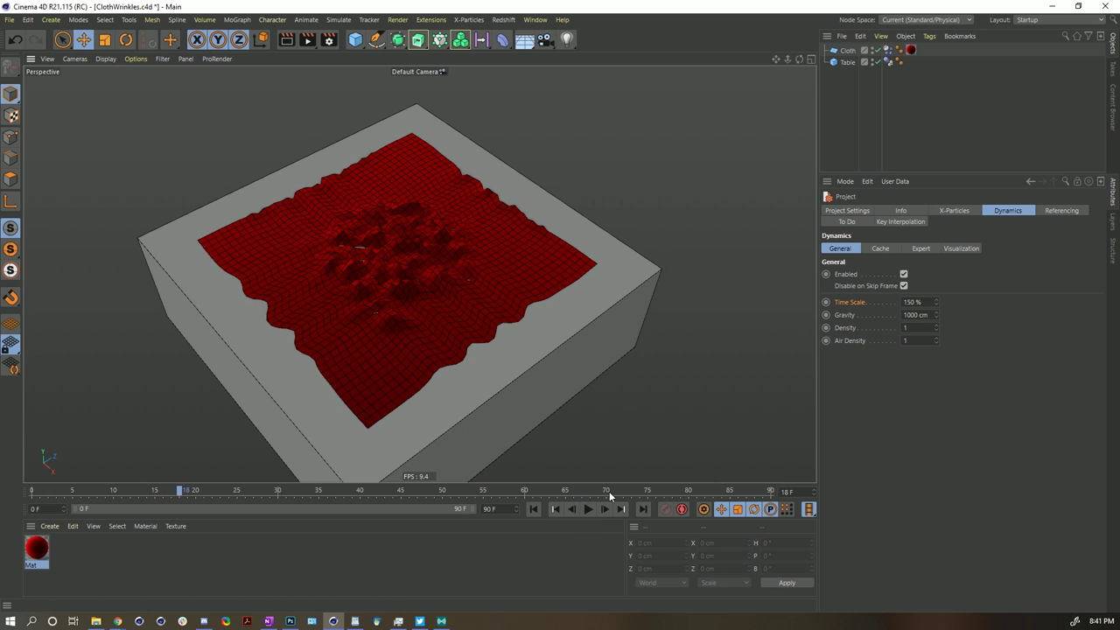
pyautogui.click(533, 509)
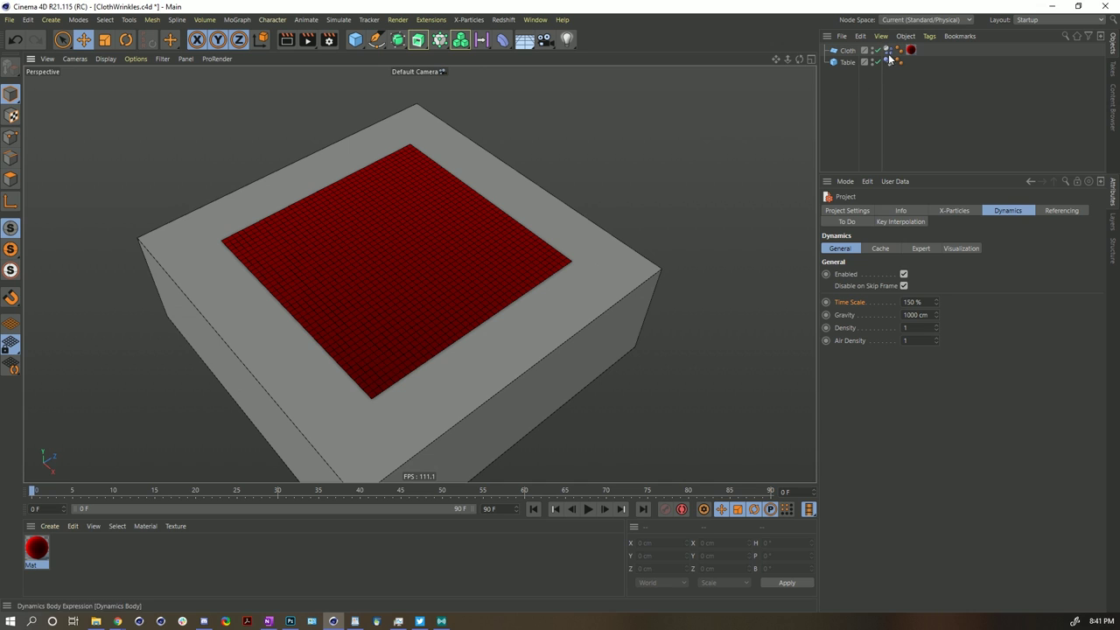
# Step: Set collision Friction to 111% on both the Cloth and Table dynamics tags
pyautogui.moveTo(895, 38); pyautogui.dragTo(878, 73)
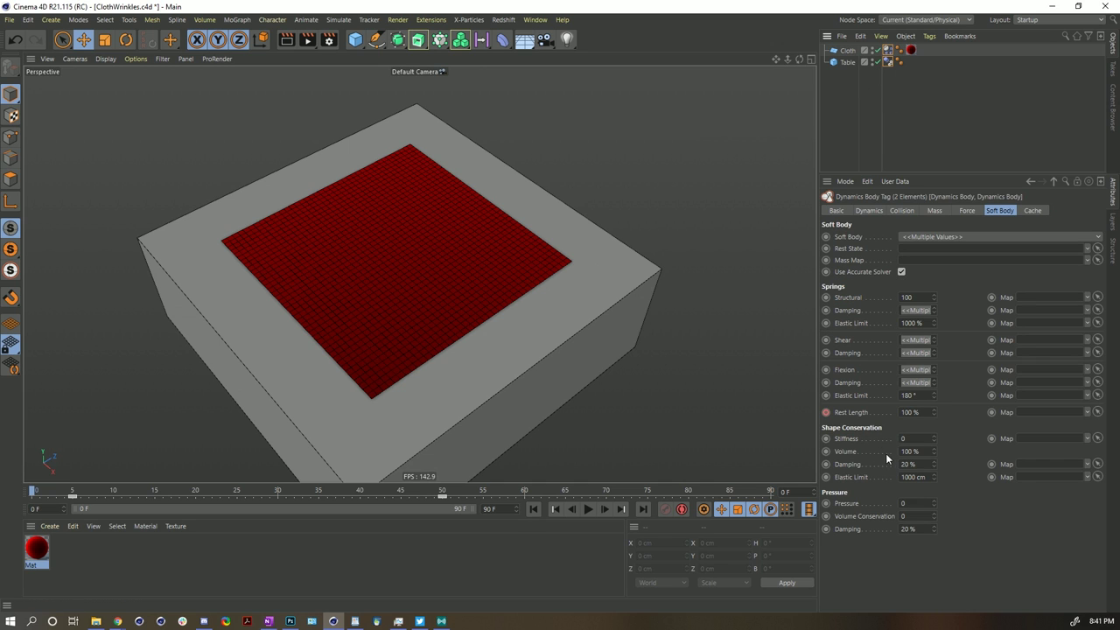
pyautogui.click(903, 210)
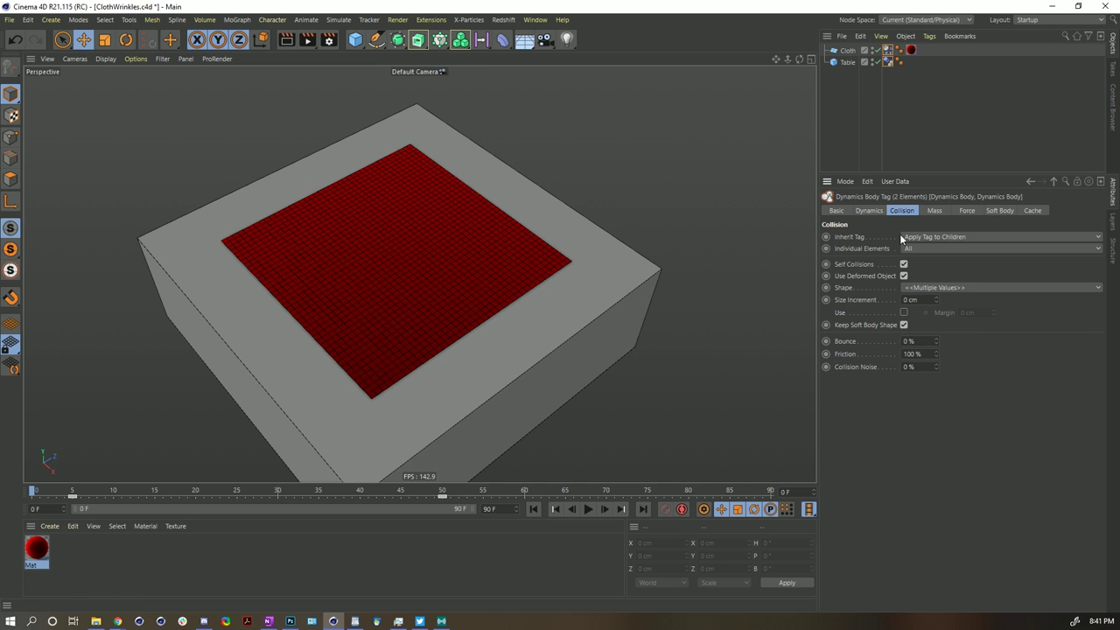
pyautogui.click(918, 353)
pyautogui.write('111')
pyautogui.press('Return')
# Step: Preview the drape at 111% friction, rewind, and raise Friction to 222%
pyautogui.click(589, 509)
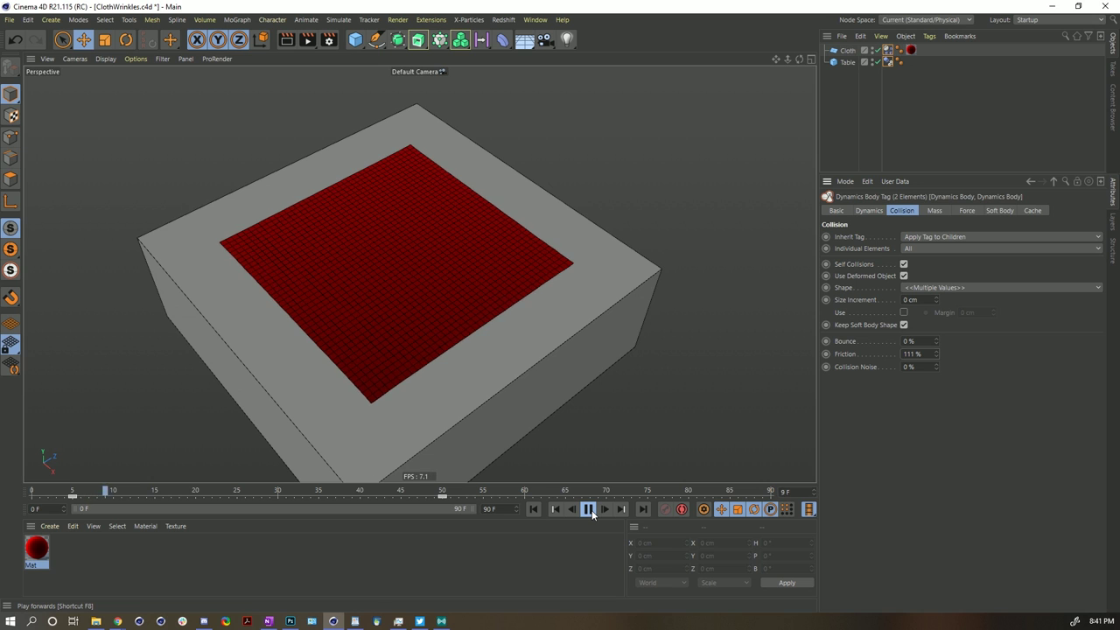
pyautogui.click(589, 509)
pyautogui.click(533, 510)
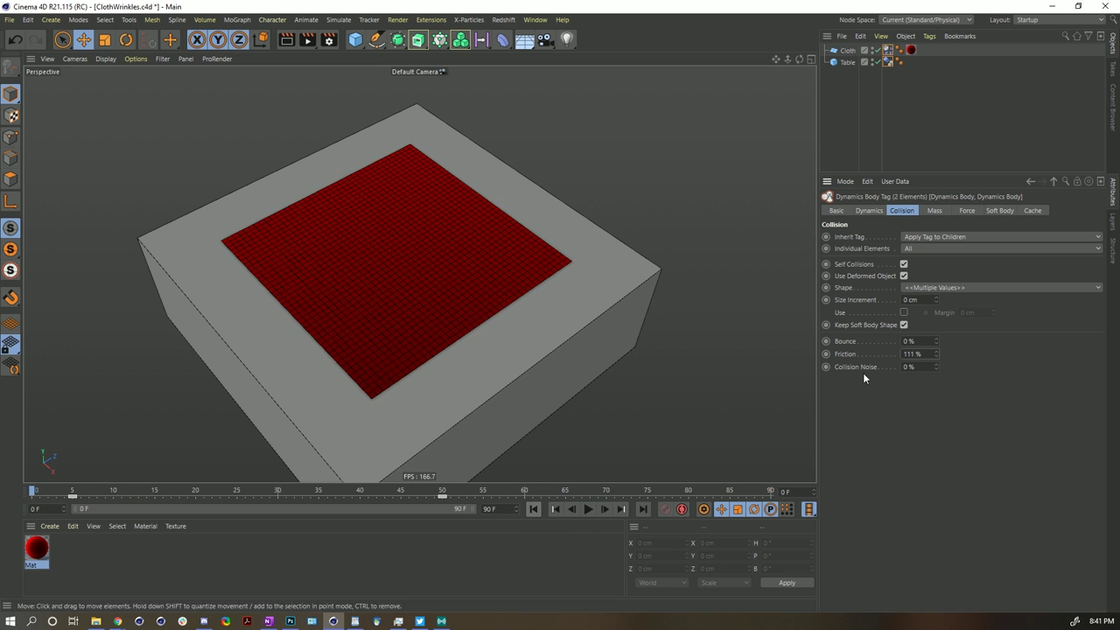
pyautogui.write('222')
pyautogui.press('Return')
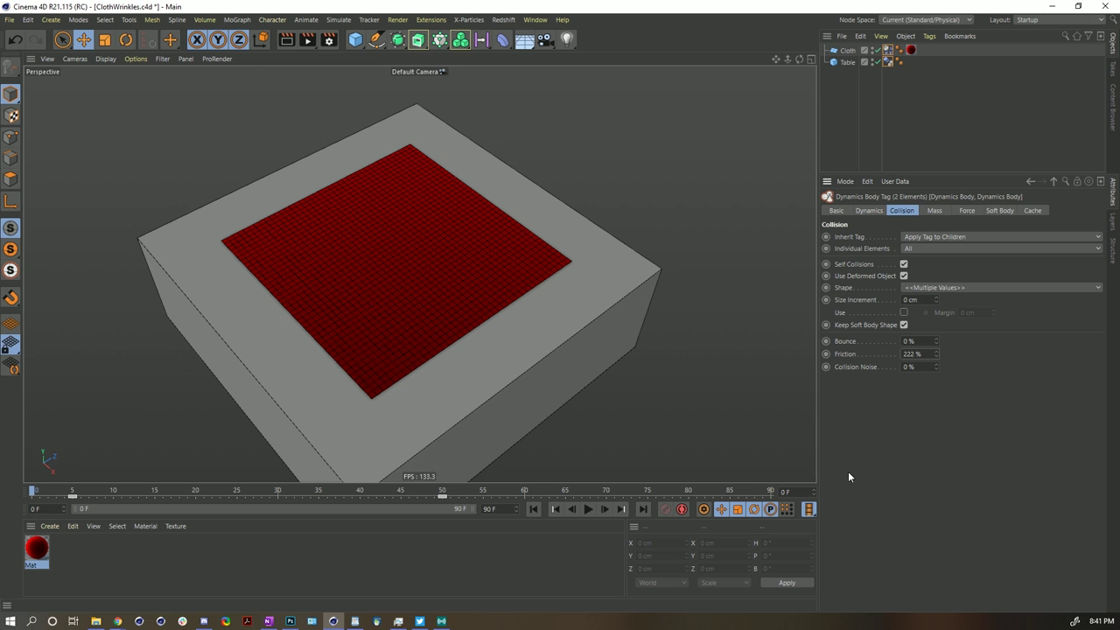
pyautogui.click(533, 510)
pyautogui.click(588, 510)
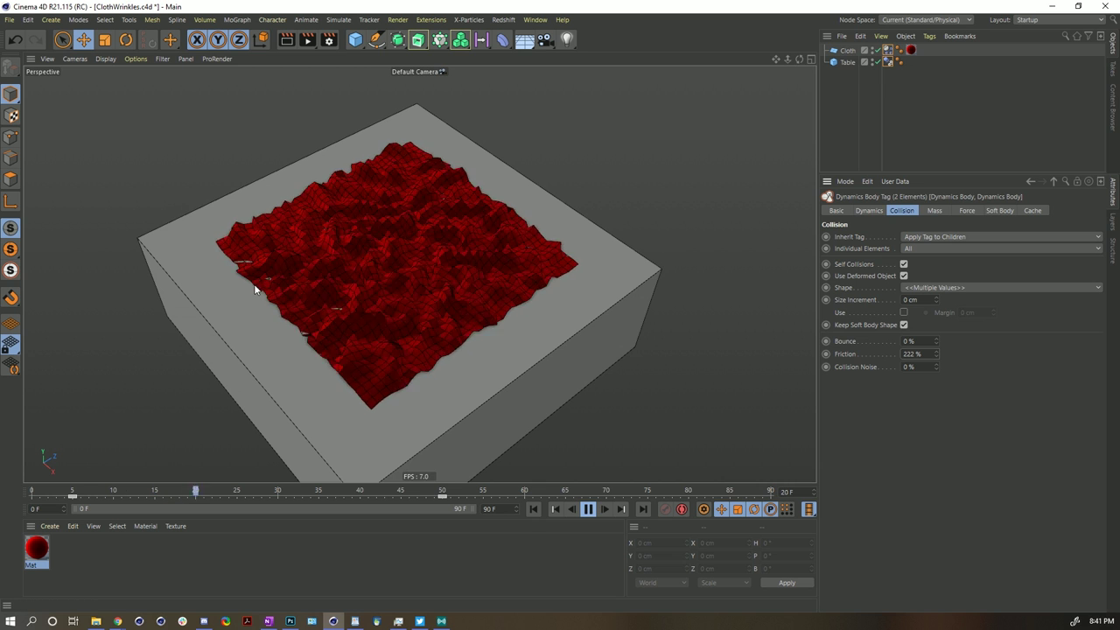
pyautogui.click(588, 511)
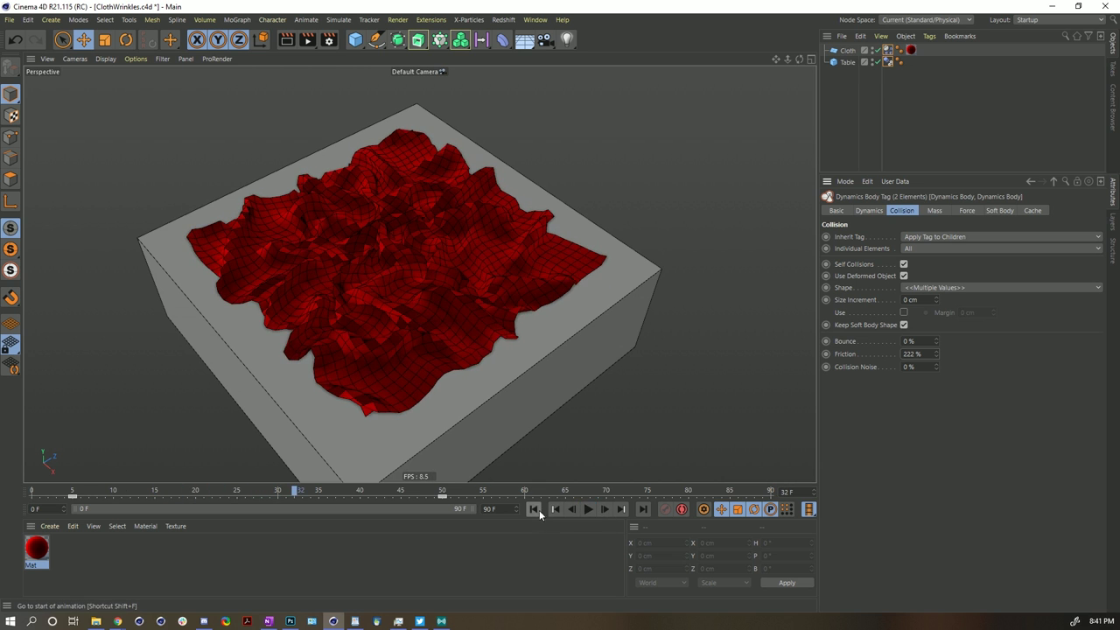
pyautogui.click(534, 509)
pyautogui.click(588, 511)
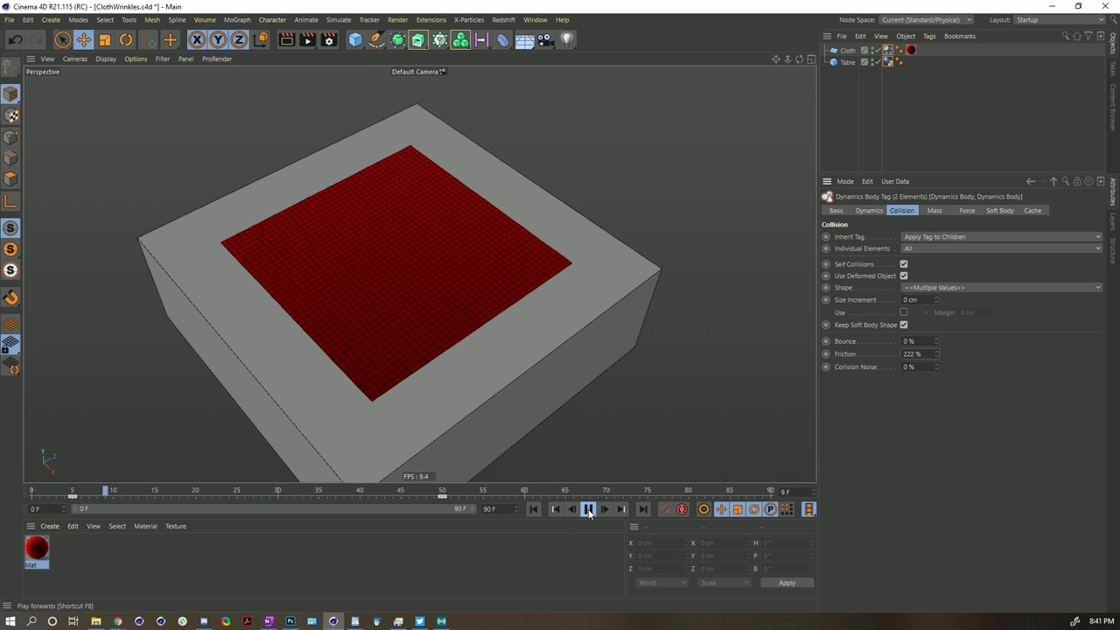
pyautogui.click(588, 510)
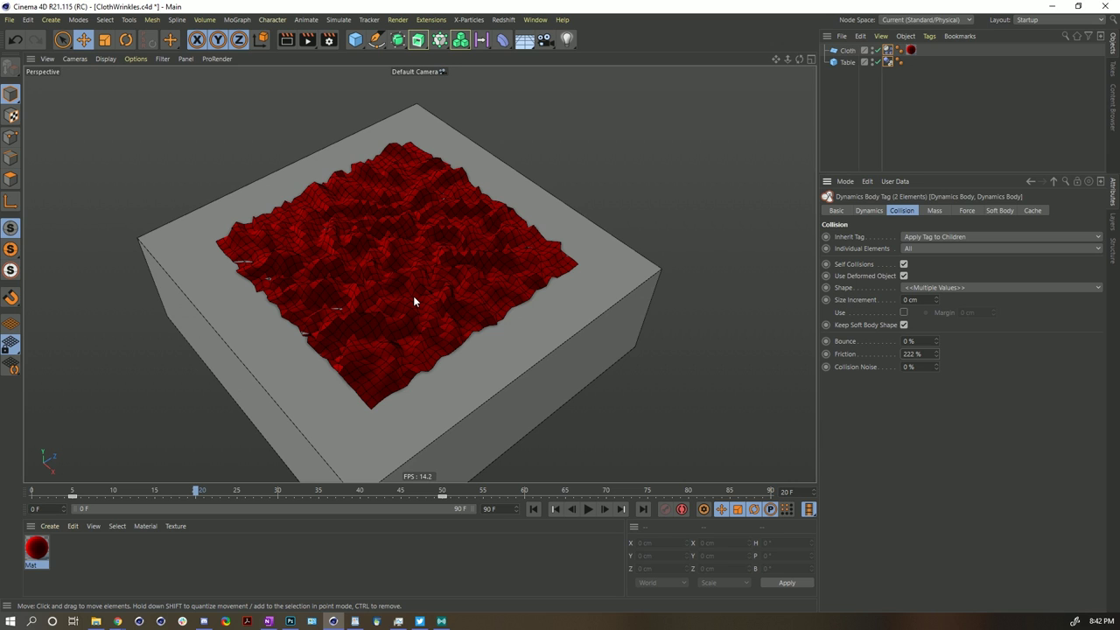
pyautogui.click(587, 510)
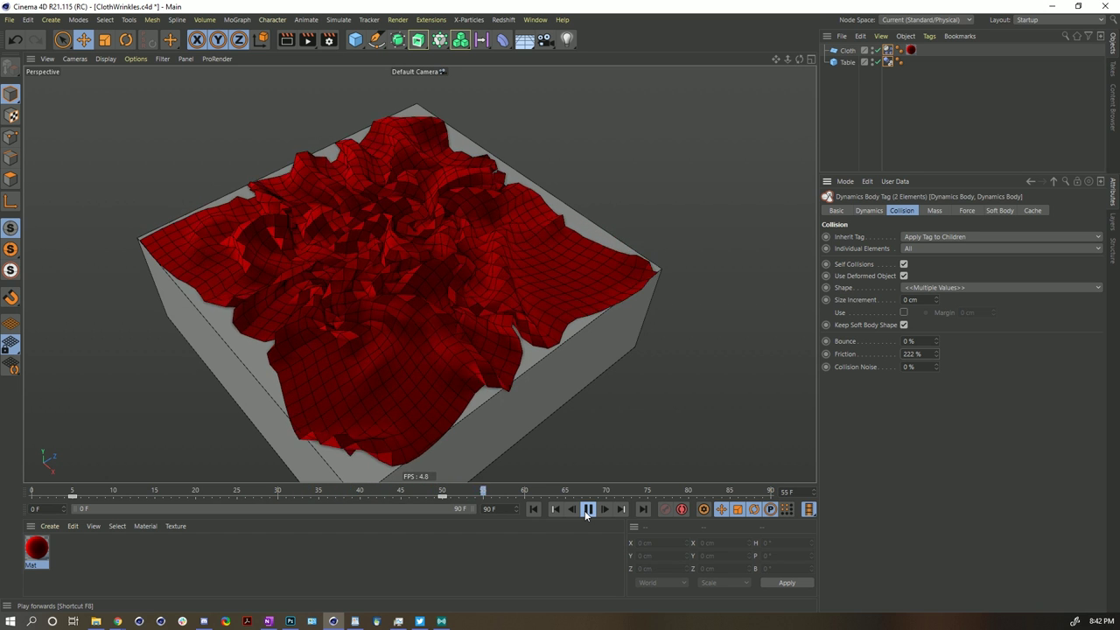
pyautogui.click(587, 513)
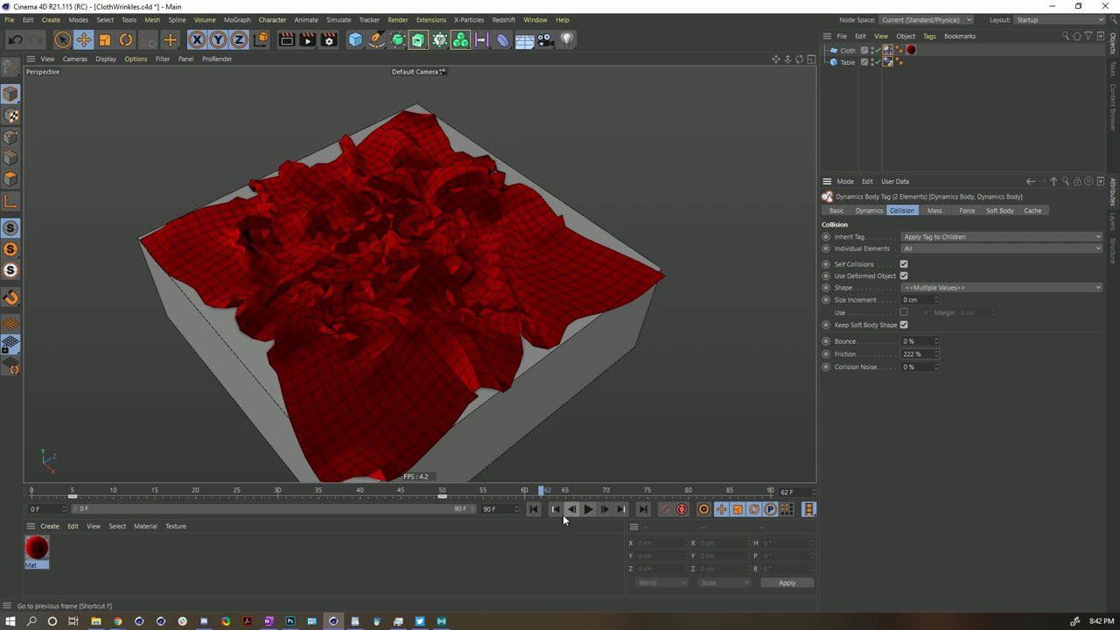
pyautogui.click(536, 509)
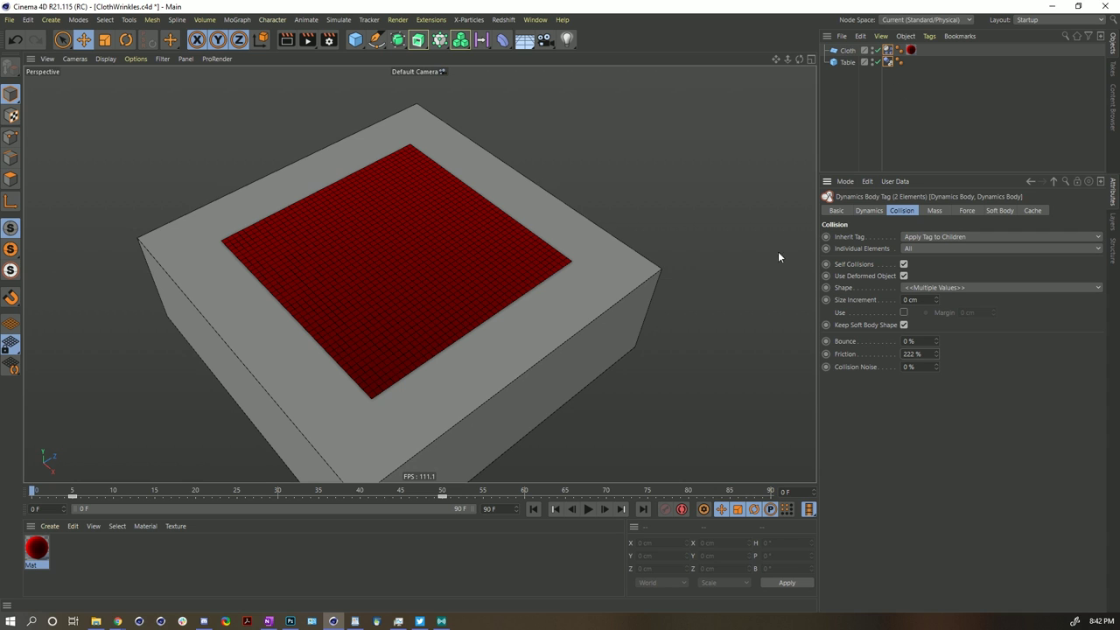
pyautogui.click(588, 510)
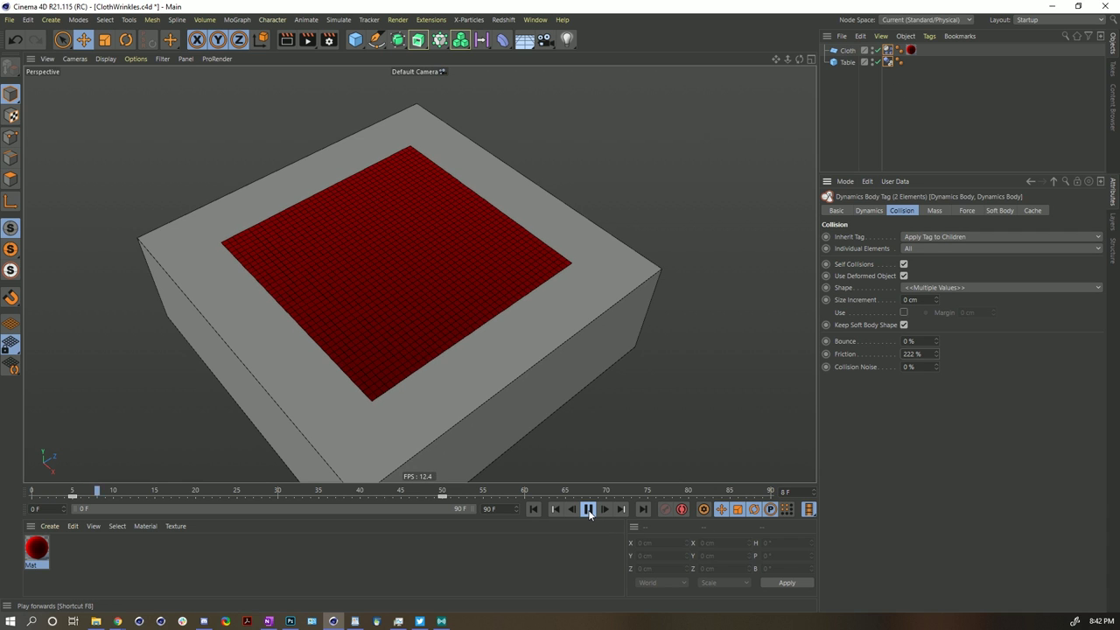
pyautogui.click(588, 509)
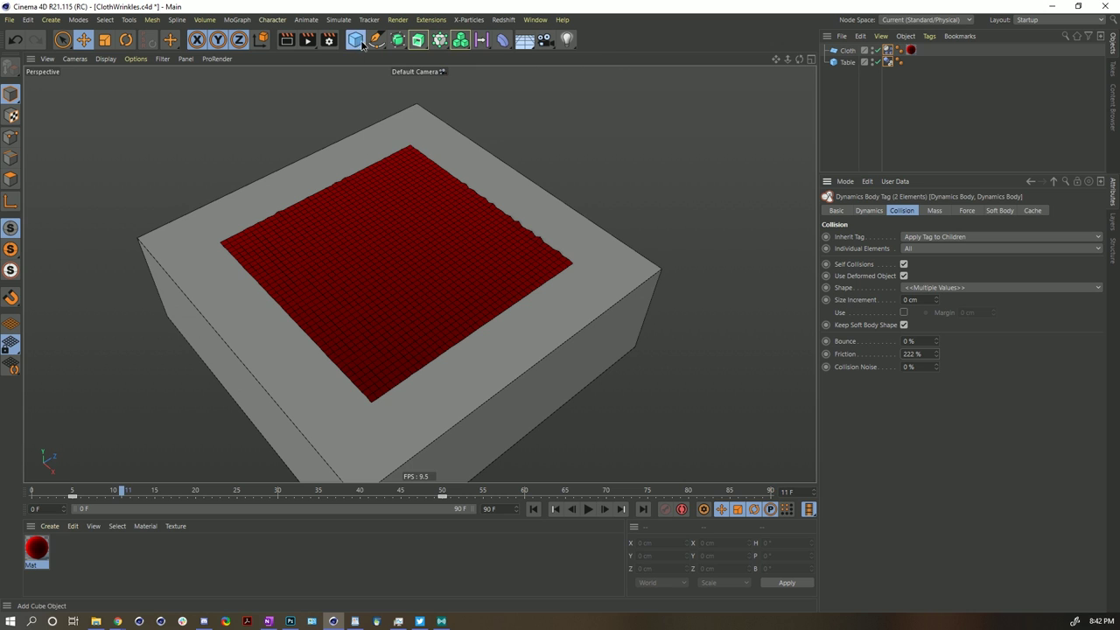
pyautogui.moveTo(355, 39); pyautogui.dragTo(459, 56)
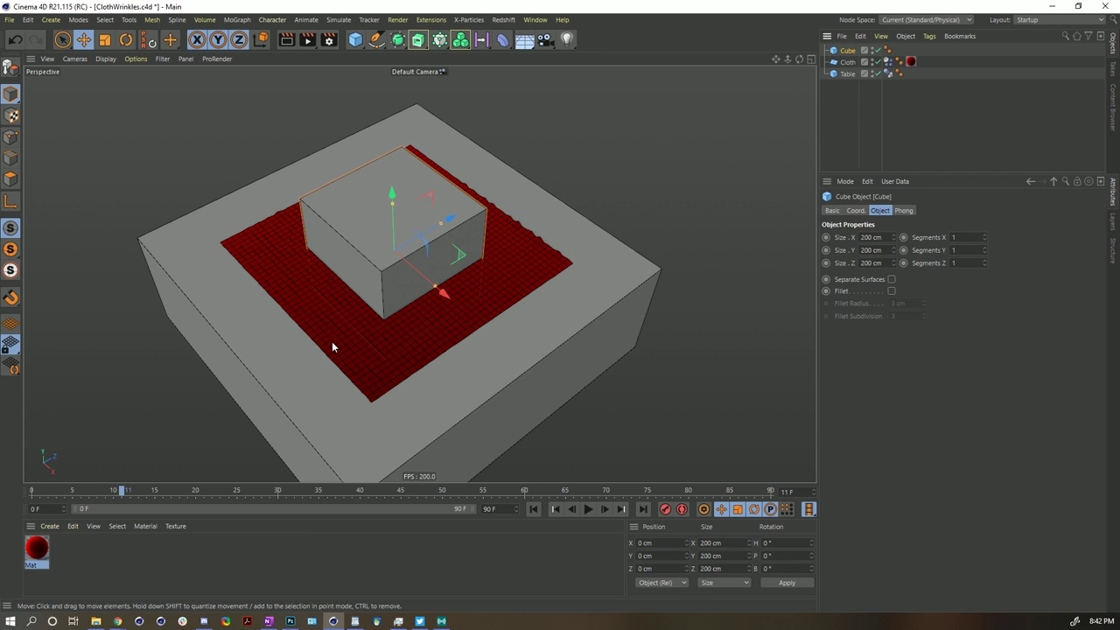
pyautogui.press('Delete')
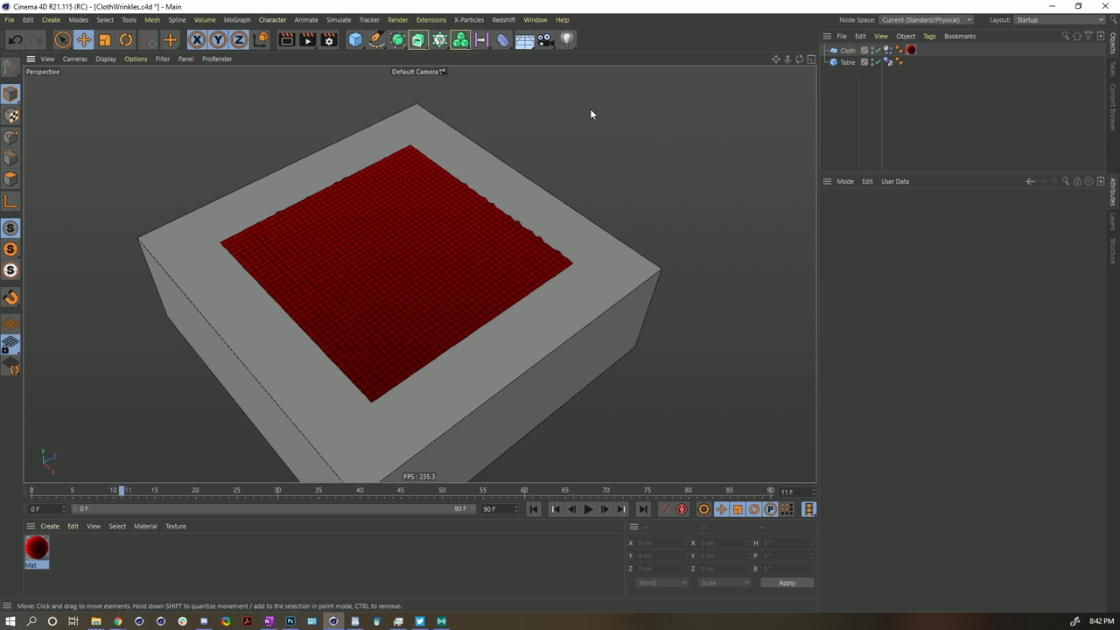
pyautogui.click(533, 508)
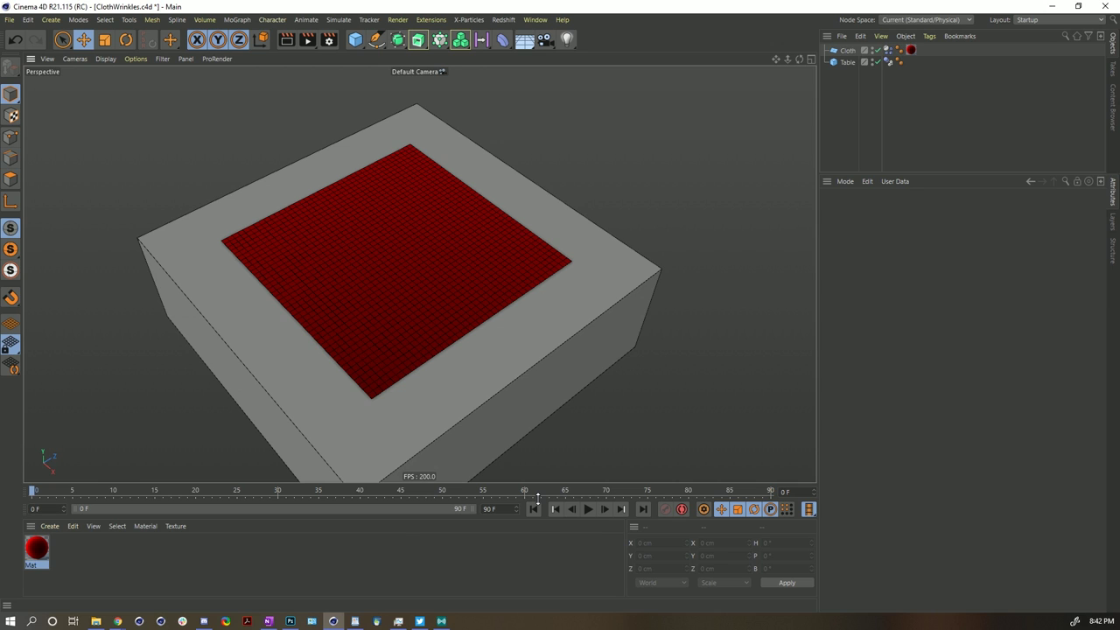
# Step: Select only the Cloth's dynamics tag and play the drape to frame 17, zooming in on it
pyautogui.click(887, 50)
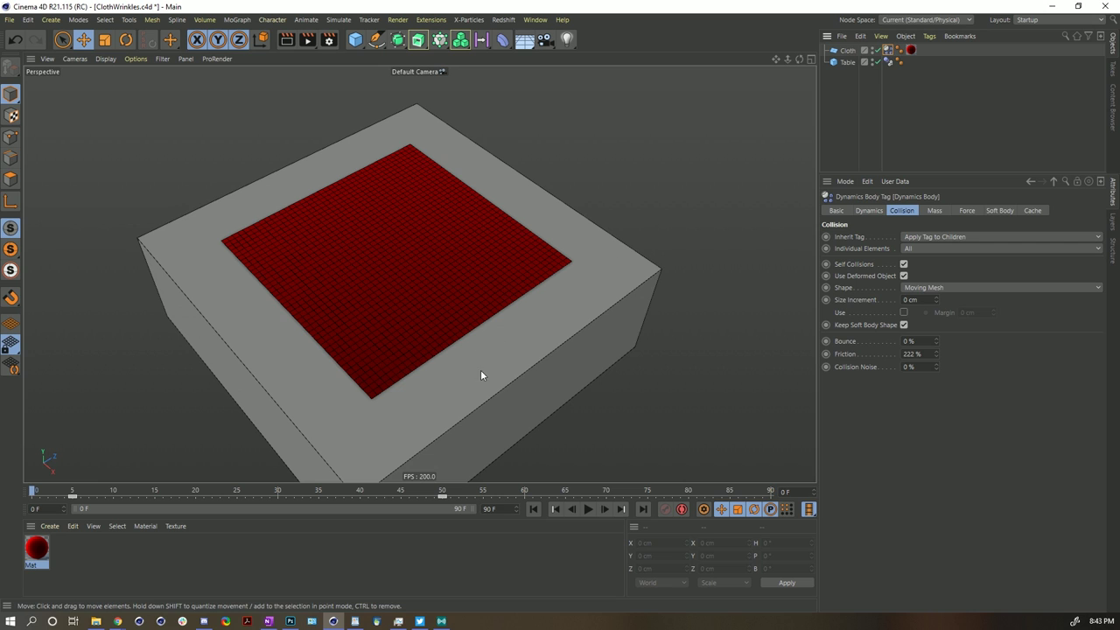
pyautogui.click(588, 510)
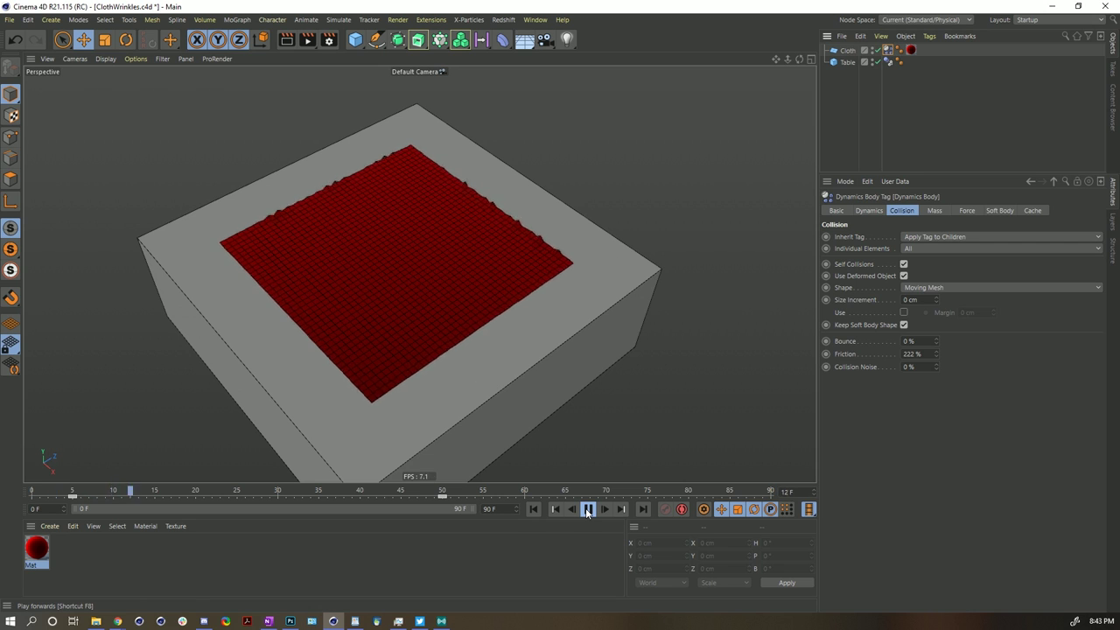
pyautogui.click(588, 508)
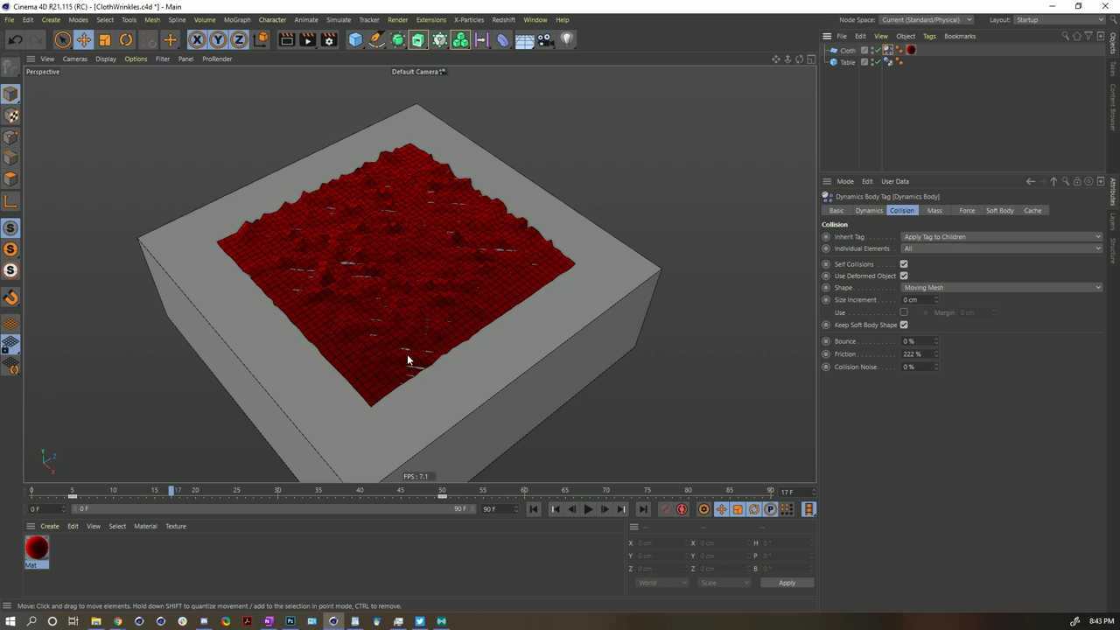
pyautogui.keyDown('alt'); pyautogui.moveTo(406, 352); pyautogui.dragTo(457, 368, button='right'); pyautogui.keyUp('alt')
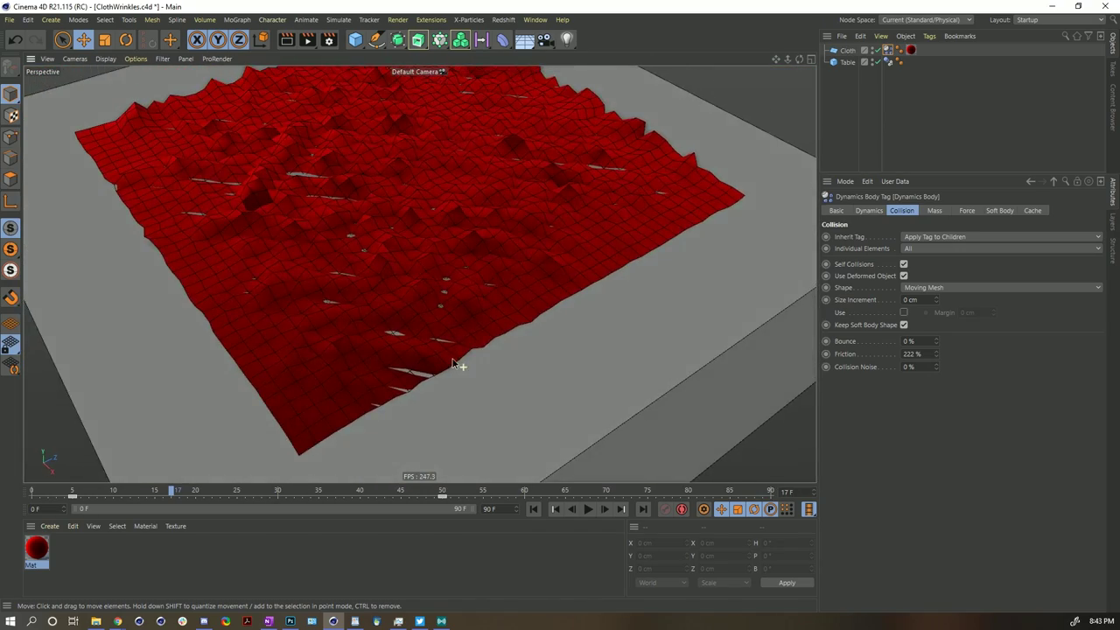
pyautogui.keyDown('alt'); pyautogui.moveTo(457, 368); pyautogui.dragTo(583, 484); pyautogui.keyUp('alt')
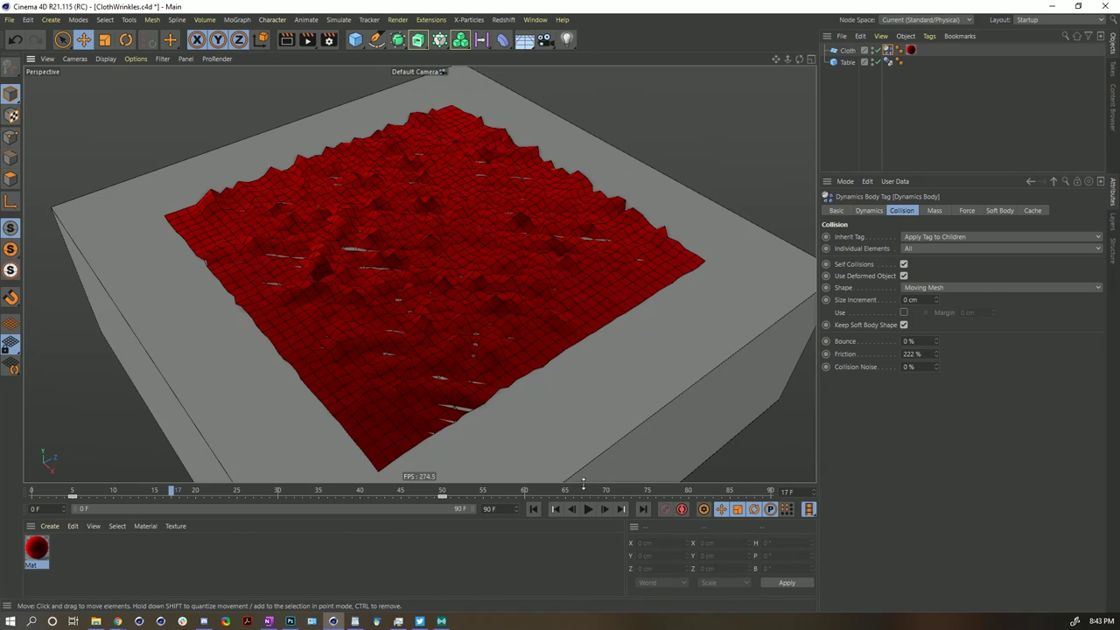
# Step: Continue the drape to frame 33 while orbiting the wrinkled cloth, then rewind to frame 0
pyautogui.click(587, 509)
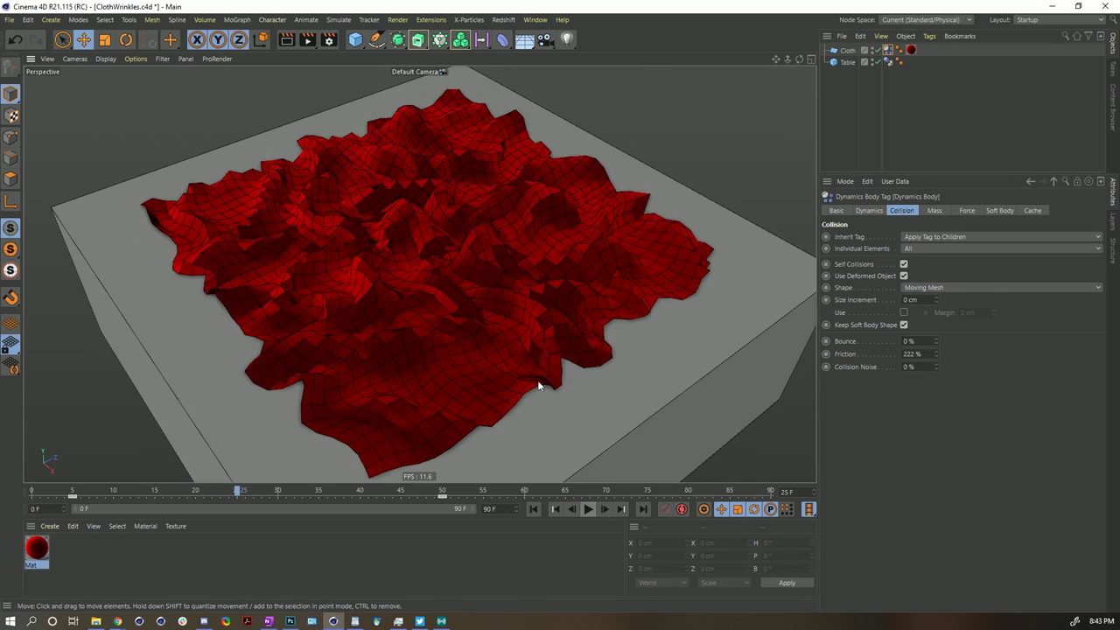
pyautogui.keyDown('alt'); pyautogui.moveTo(466, 259); pyautogui.dragTo(430, 265, button='right'); pyautogui.keyUp('alt')
pyautogui.keyDown('alt'); pyautogui.moveTo(429, 265); pyautogui.dragTo(423, 227); pyautogui.keyUp('alt')
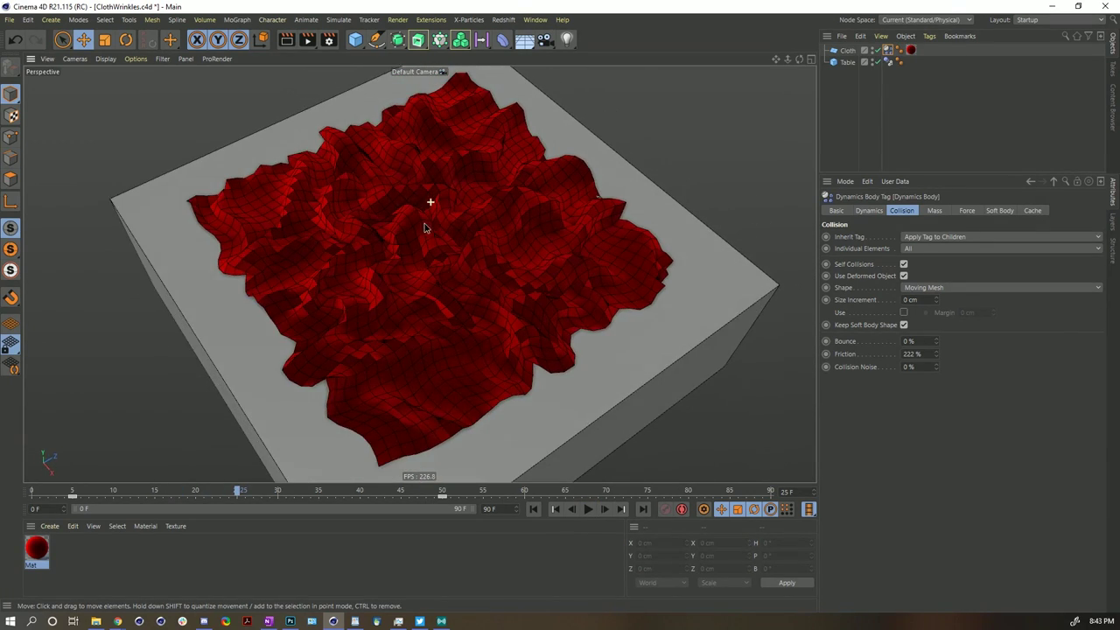
pyautogui.click(587, 509)
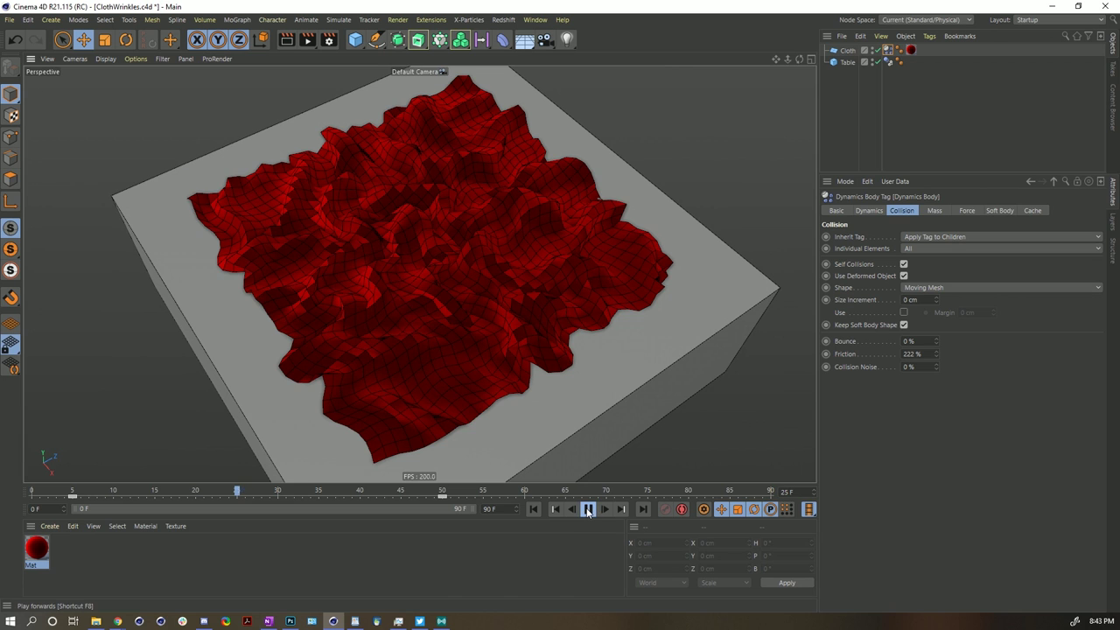
pyautogui.click(587, 509)
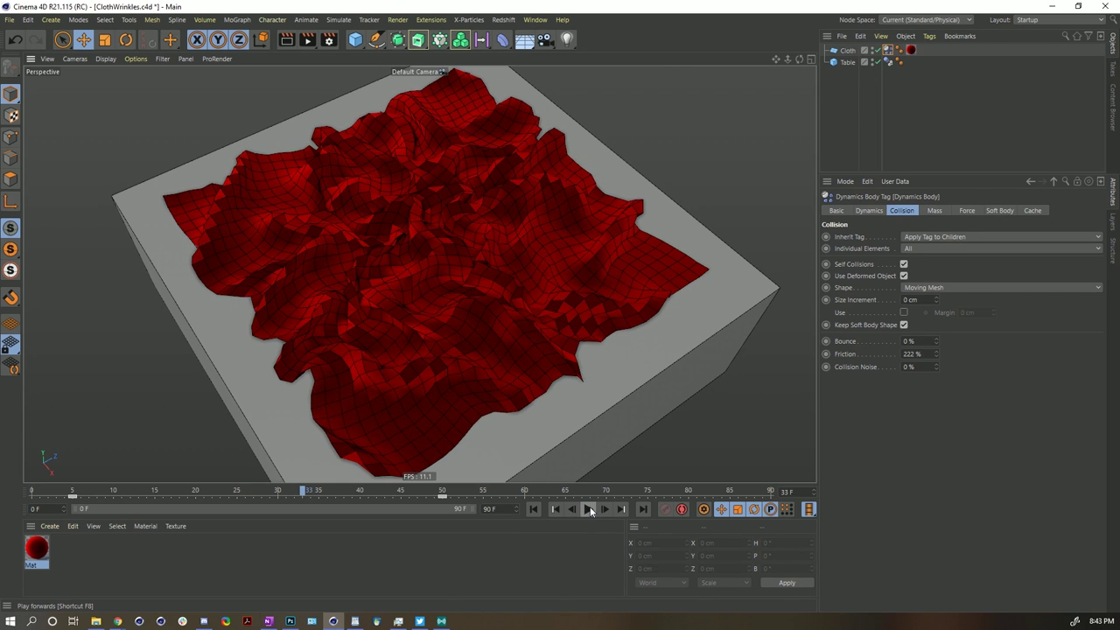
pyautogui.click(533, 509)
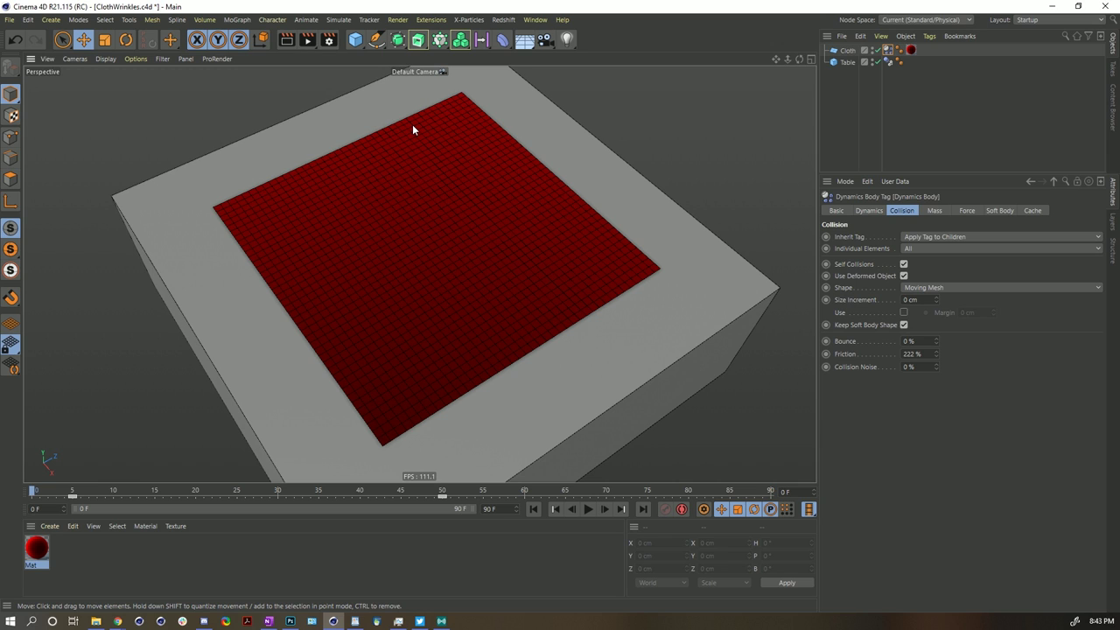
# Step: Run the cloth simulation to inspect the folds, replay it briefly, and rewind to frame 0
pyautogui.click(587, 511)
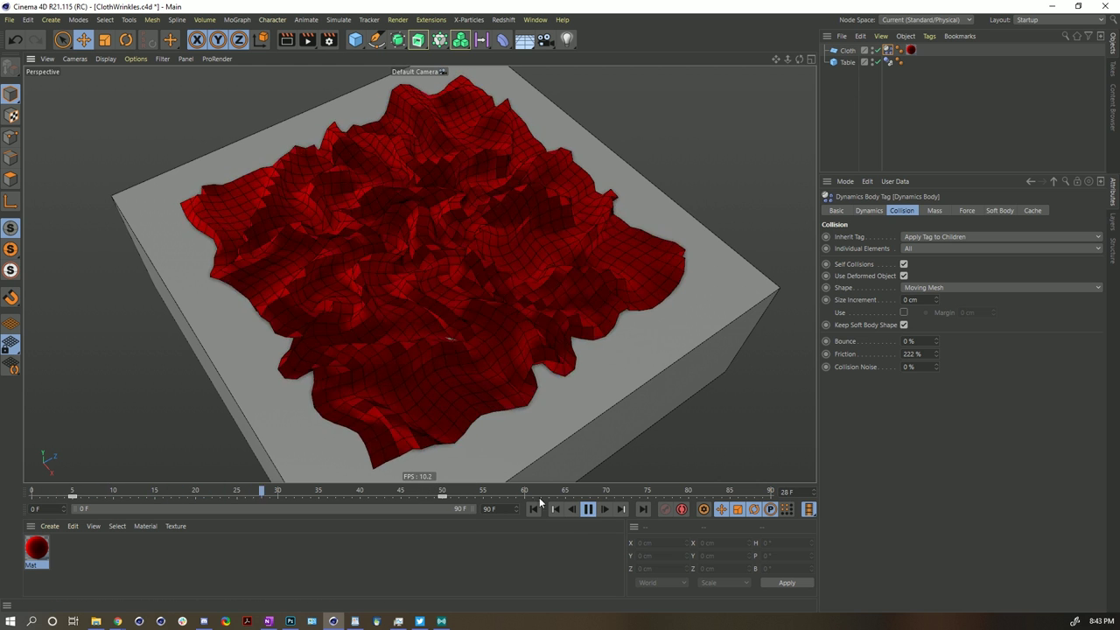
pyautogui.click(587, 509)
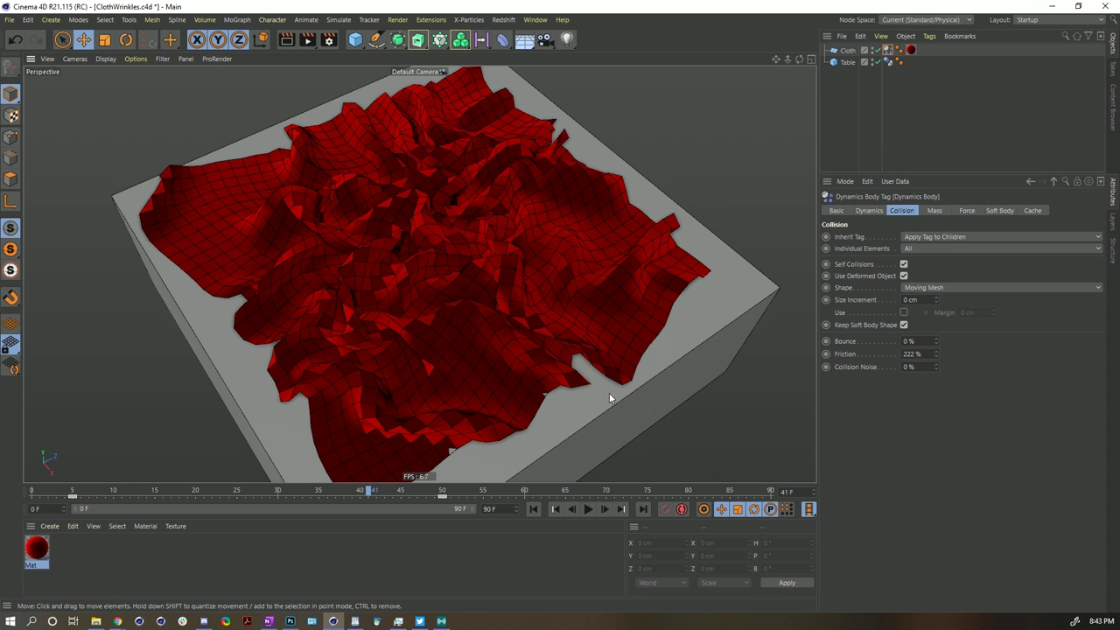
pyautogui.click(533, 508)
pyautogui.click(588, 509)
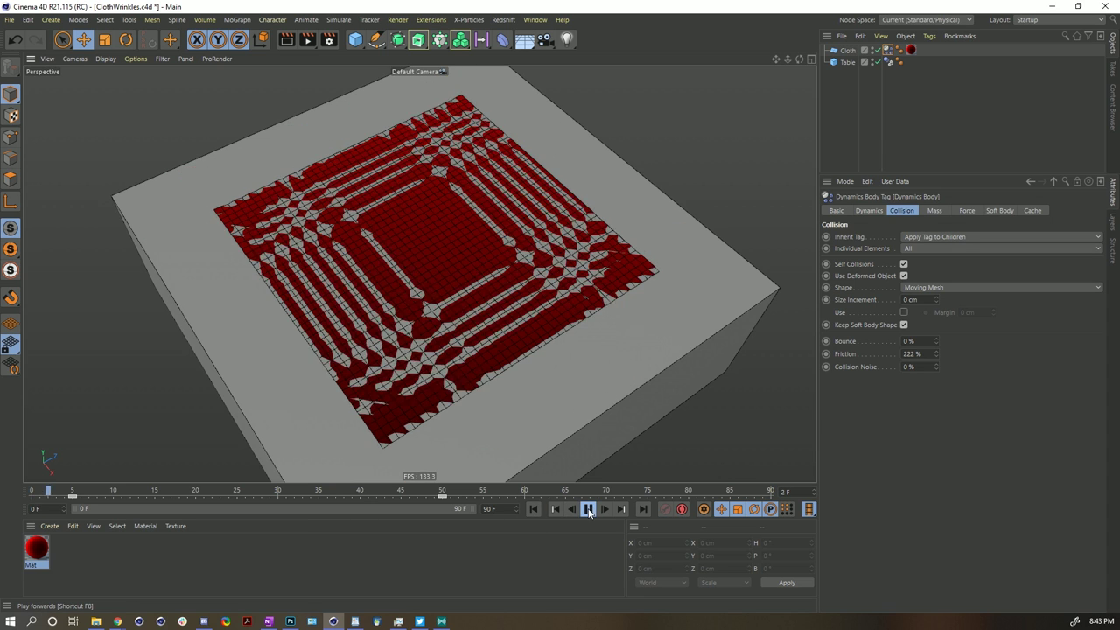
pyautogui.click(588, 509)
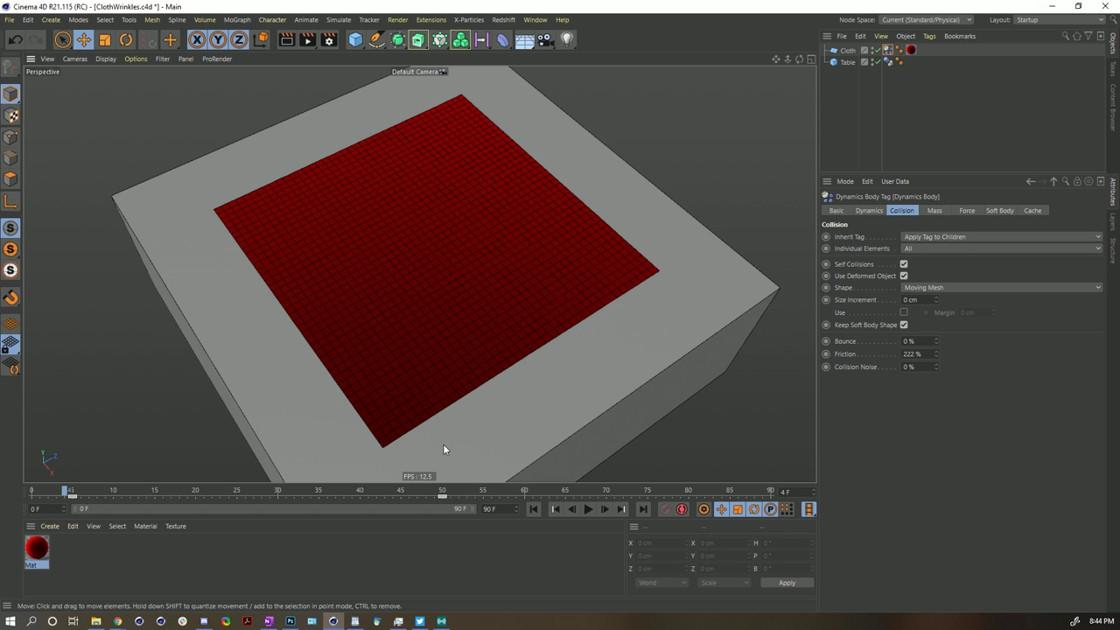
pyautogui.click(533, 510)
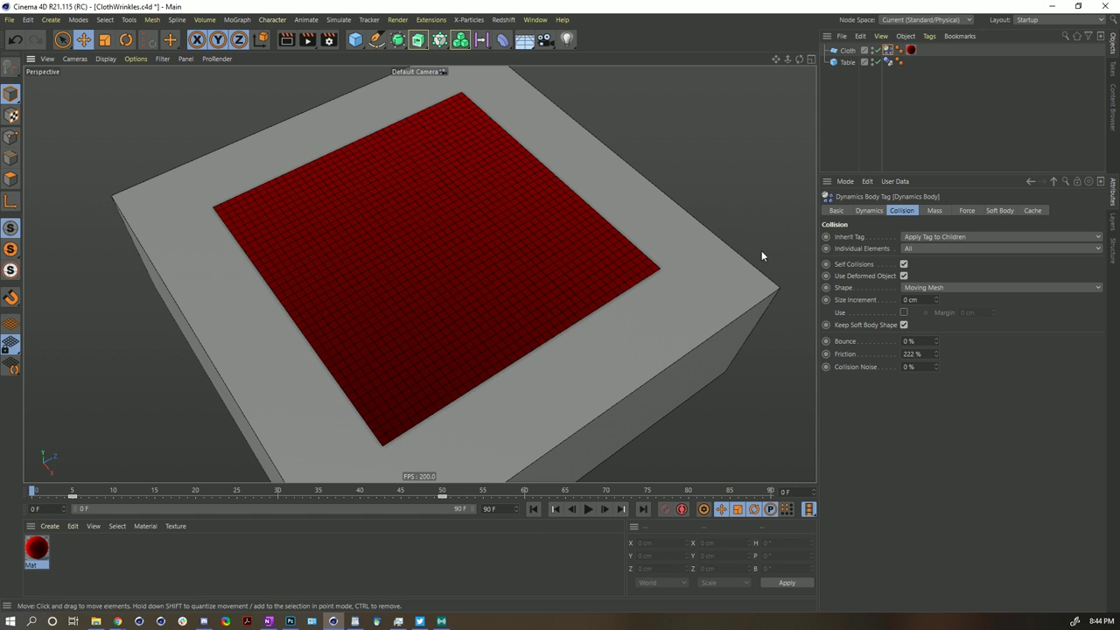
pyautogui.click(997, 210)
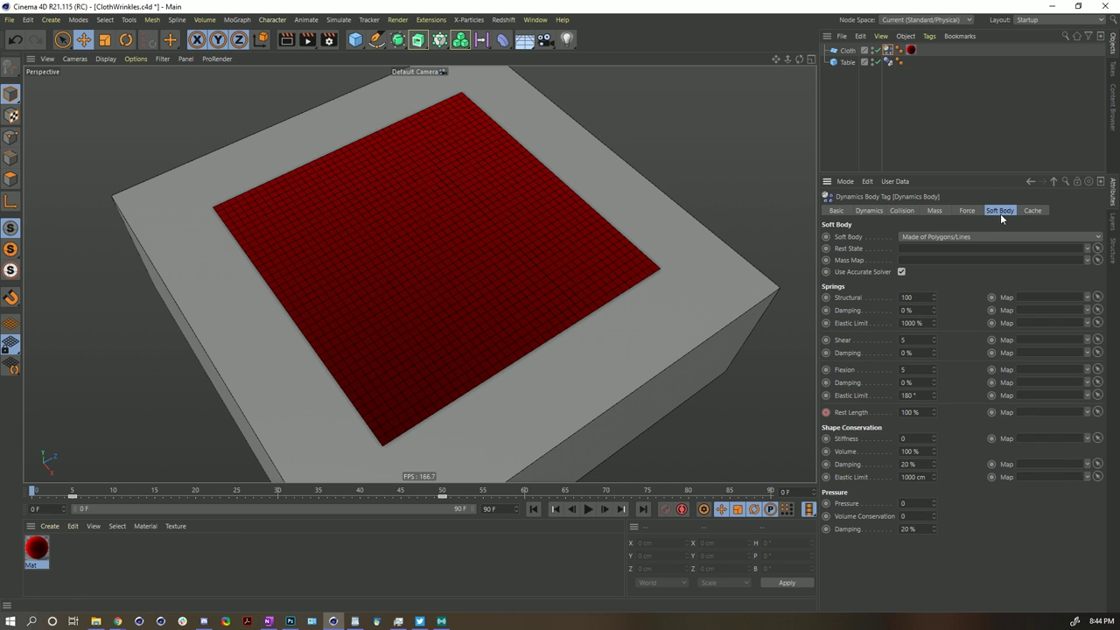
pyautogui.click(849, 371)
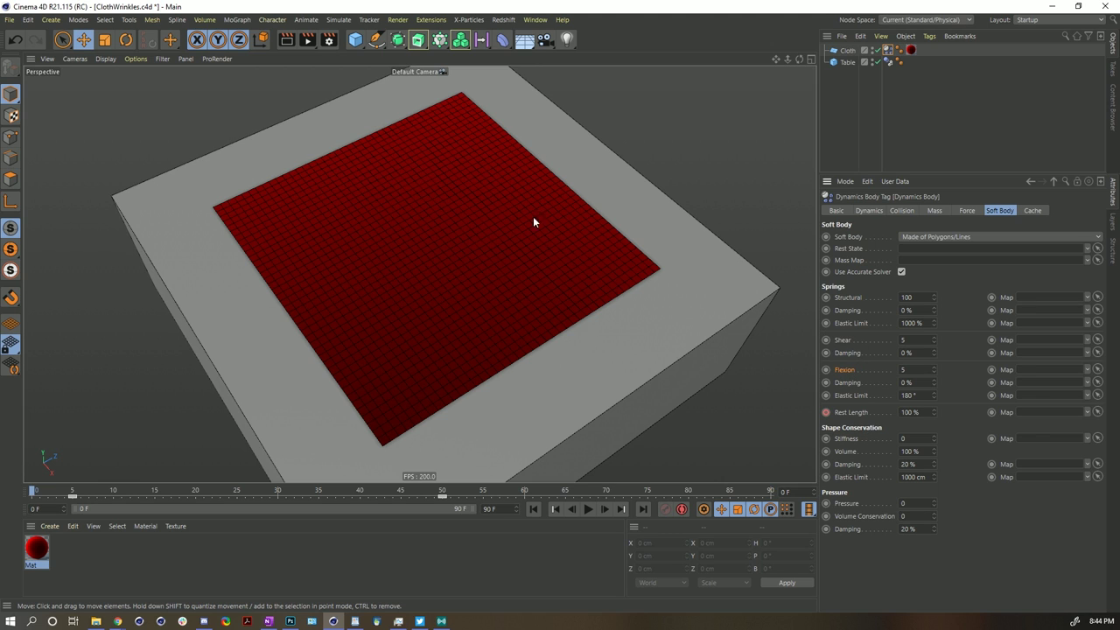
pyautogui.keyDown('alt'); pyautogui.moveTo(533, 222); pyautogui.dragTo(560, 310); pyautogui.keyUp('alt')
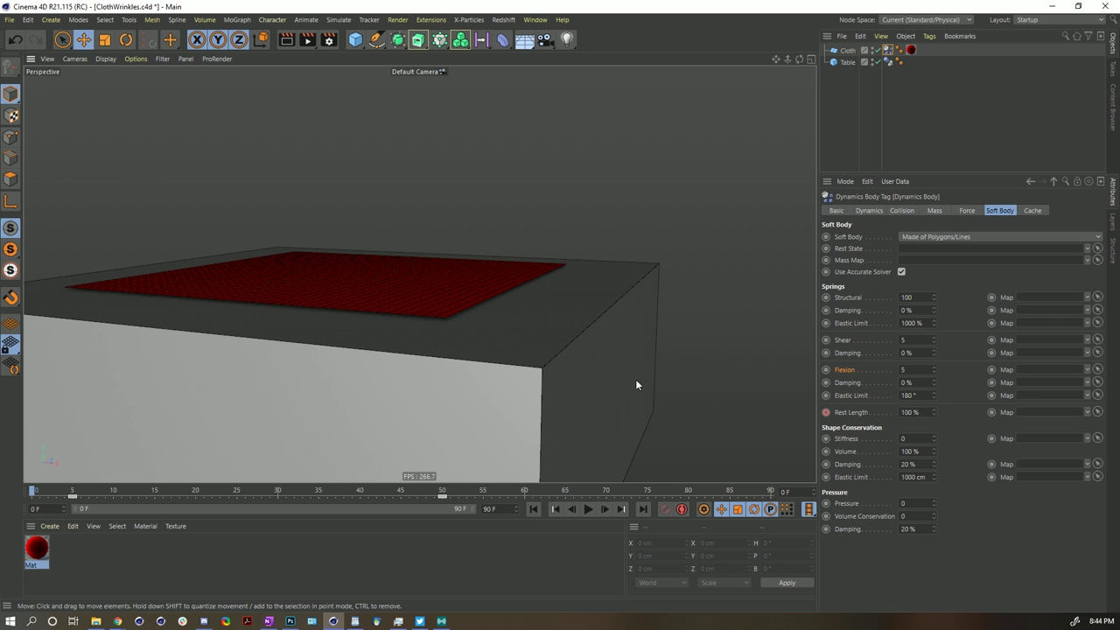
pyautogui.keyDown('alt'); pyautogui.moveTo(537, 302); pyautogui.dragTo(207, 252); pyautogui.keyUp('alt')
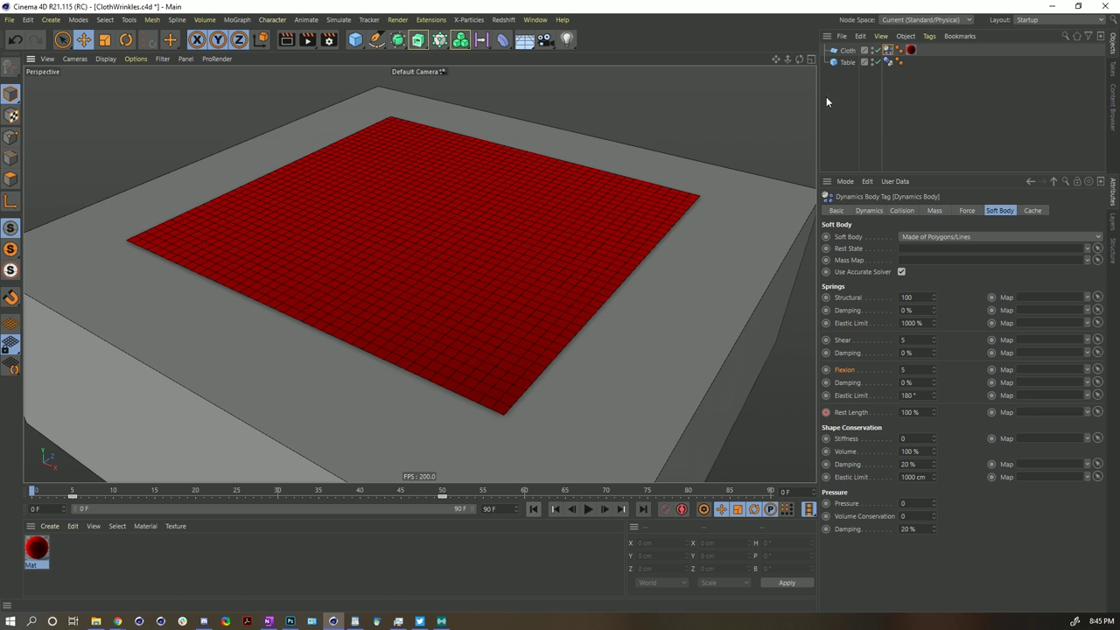
# Step: Give the Cloth plane 5 Width and 5 Height Segments
pyautogui.click(848, 51)
pyautogui.click(893, 263)
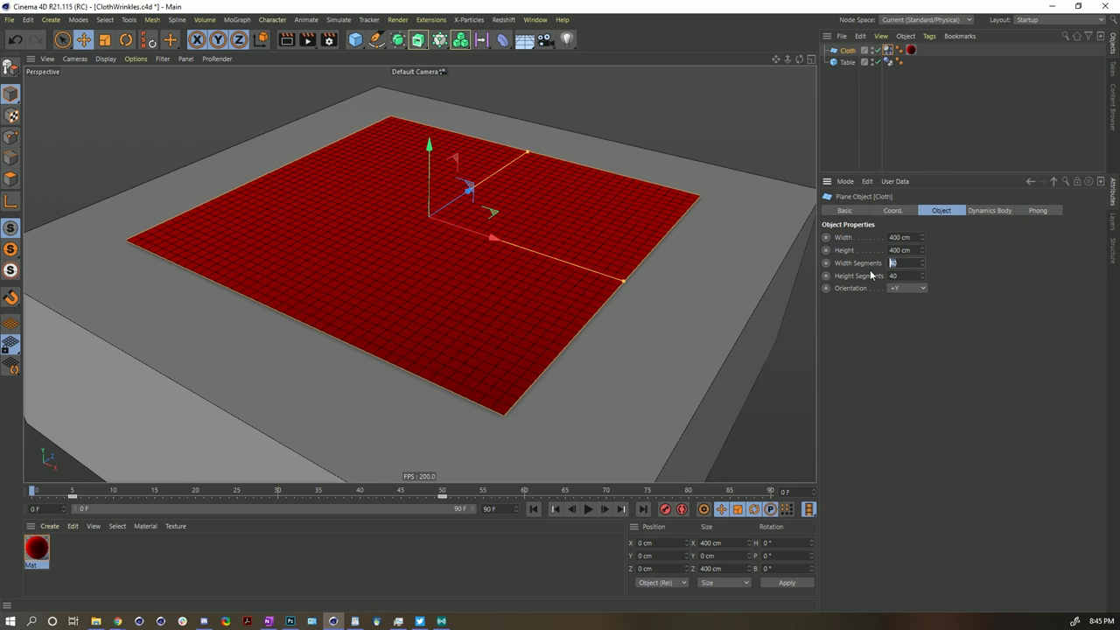
pyautogui.write('5')
pyautogui.press('Tab')
pyautogui.write('5')
pyautogui.press('Return')
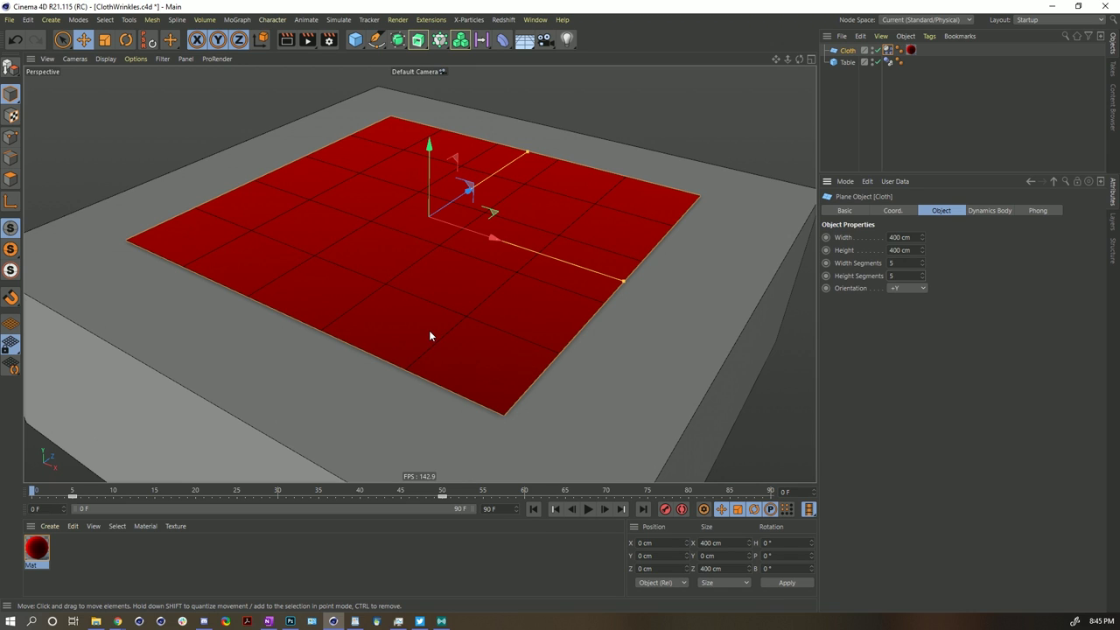
# Step: Restore the Cloth to 40 Width and 40 Height Segments and show its Dynamics Body settings
pyautogui.click(893, 263)
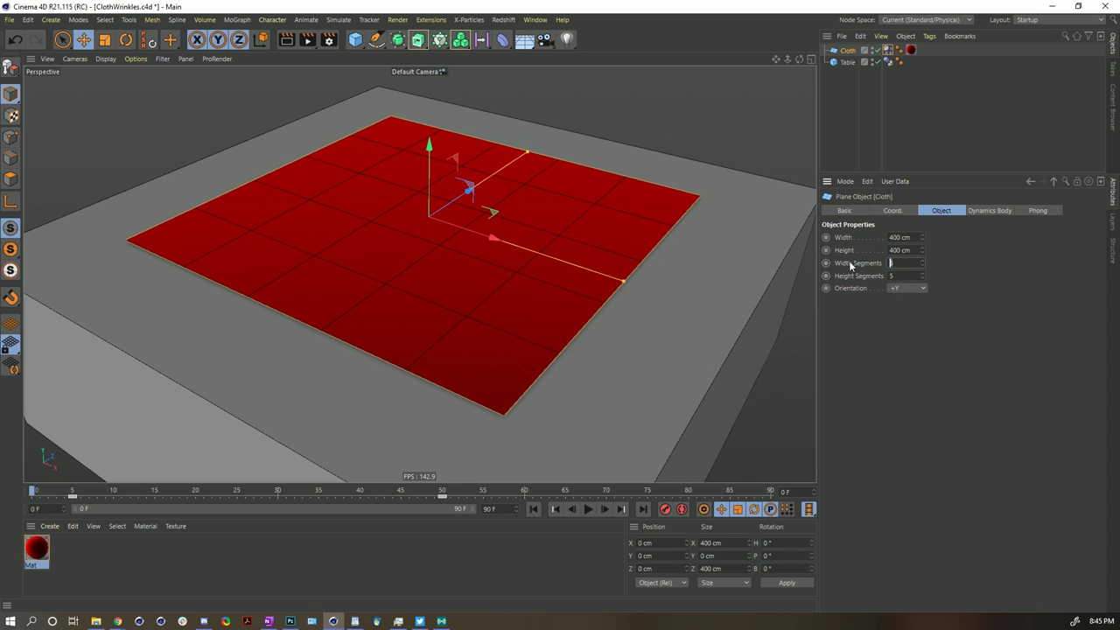
pyautogui.write('40')
pyautogui.press('Tab')
pyautogui.write('40')
pyautogui.press('Return')
pyautogui.click(988, 210)
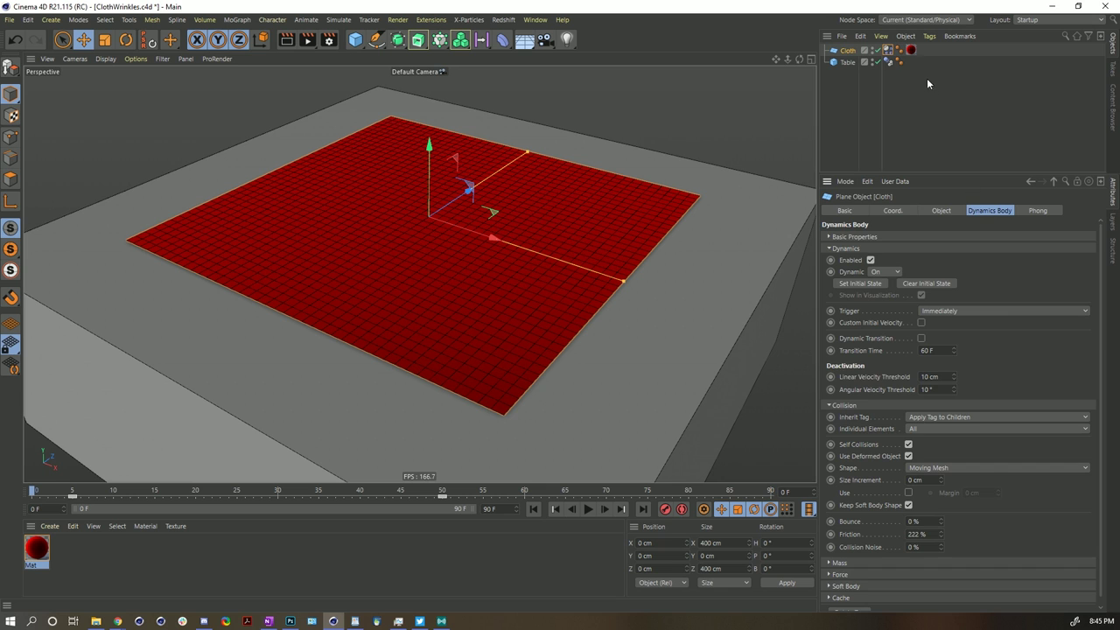
# Step: Bring up the Dynamics Body tag's Soft Body settings and play the wrinkling to frame 20
pyautogui.click(888, 50)
pyautogui.click(998, 211)
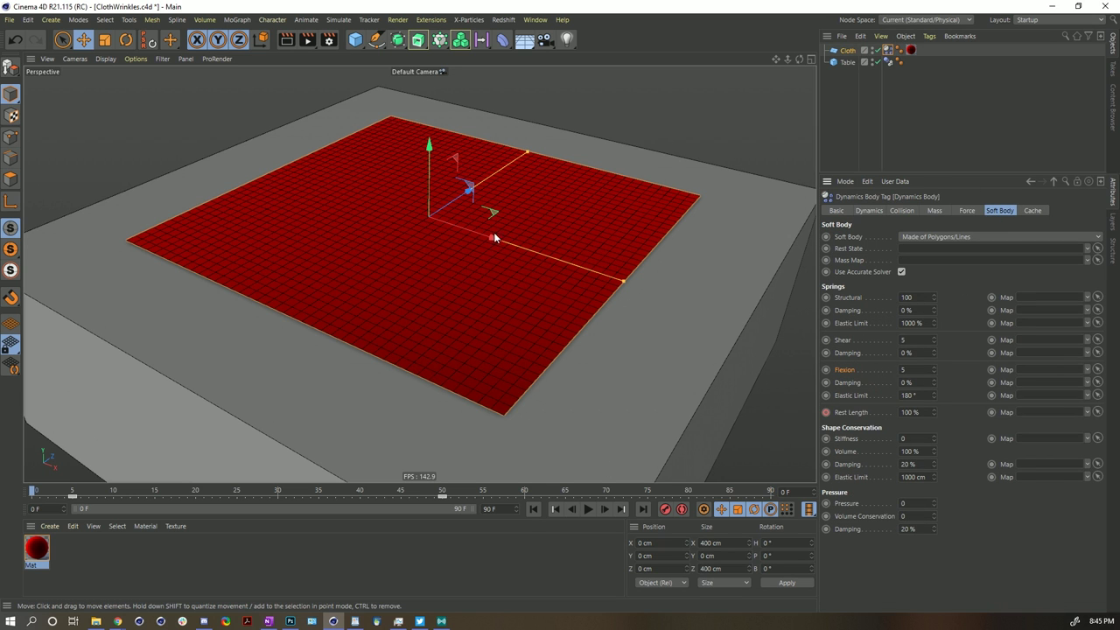
pyautogui.keyDown('alt'); pyautogui.moveTo(494, 237); pyautogui.dragTo(461, 243); pyautogui.keyUp('alt')
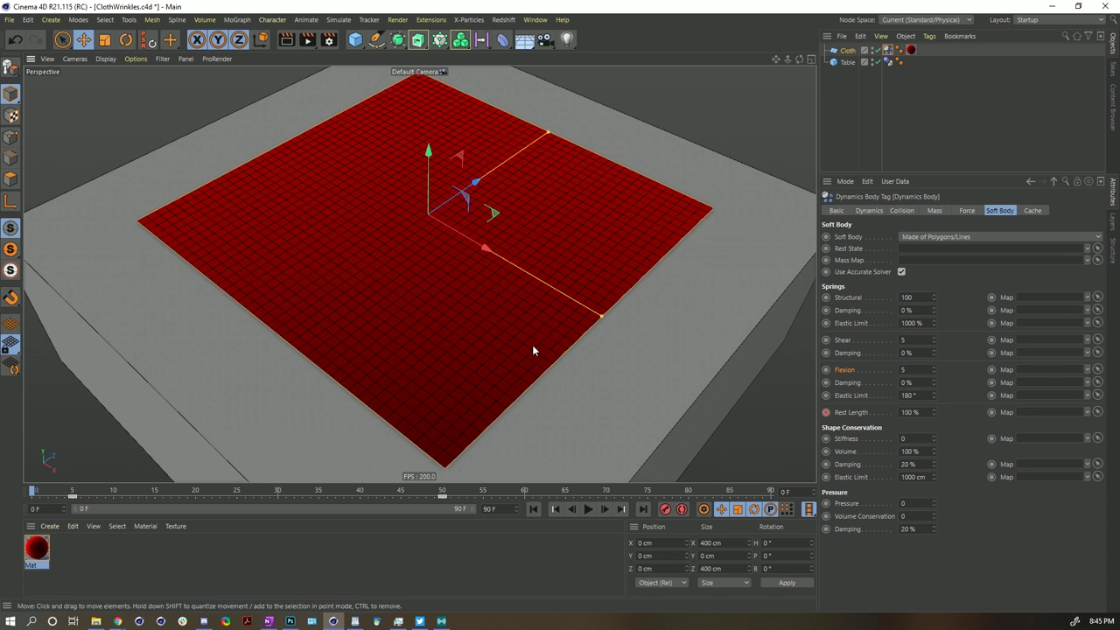
pyautogui.click(588, 509)
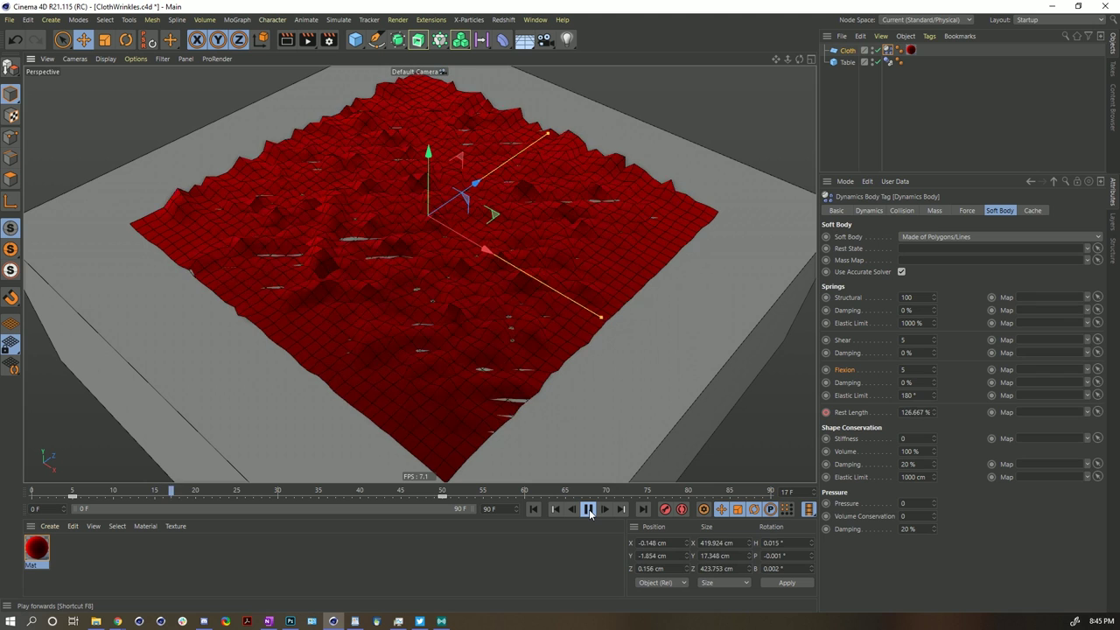
pyautogui.click(589, 511)
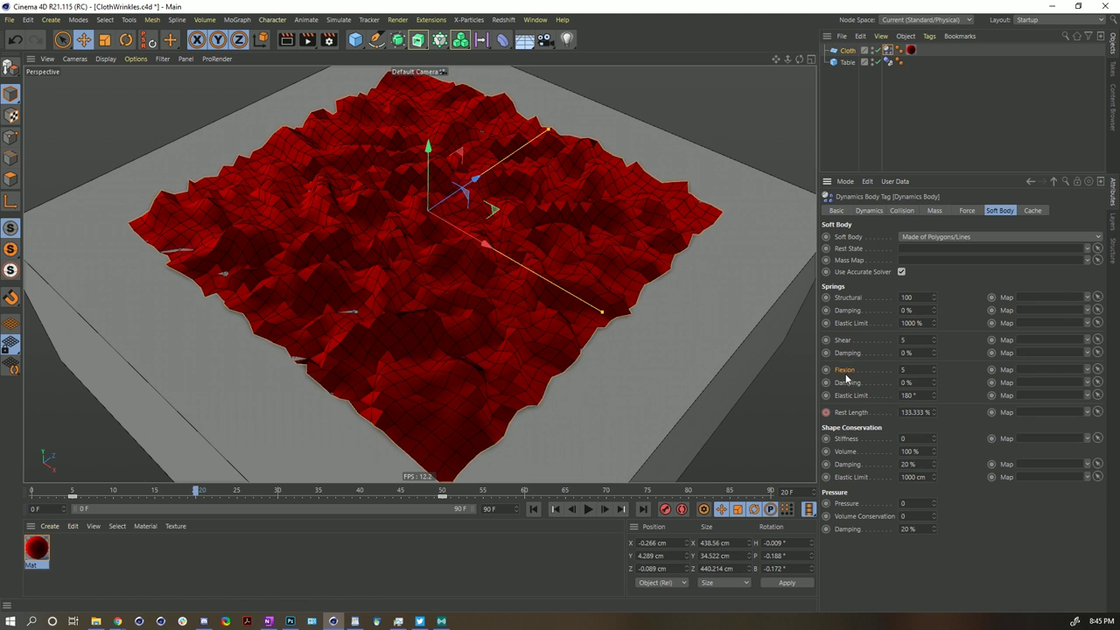
# Step: Select the Shear spring parameter, tilt to an overhead view, and play on to frame 25
pyautogui.click(839, 342)
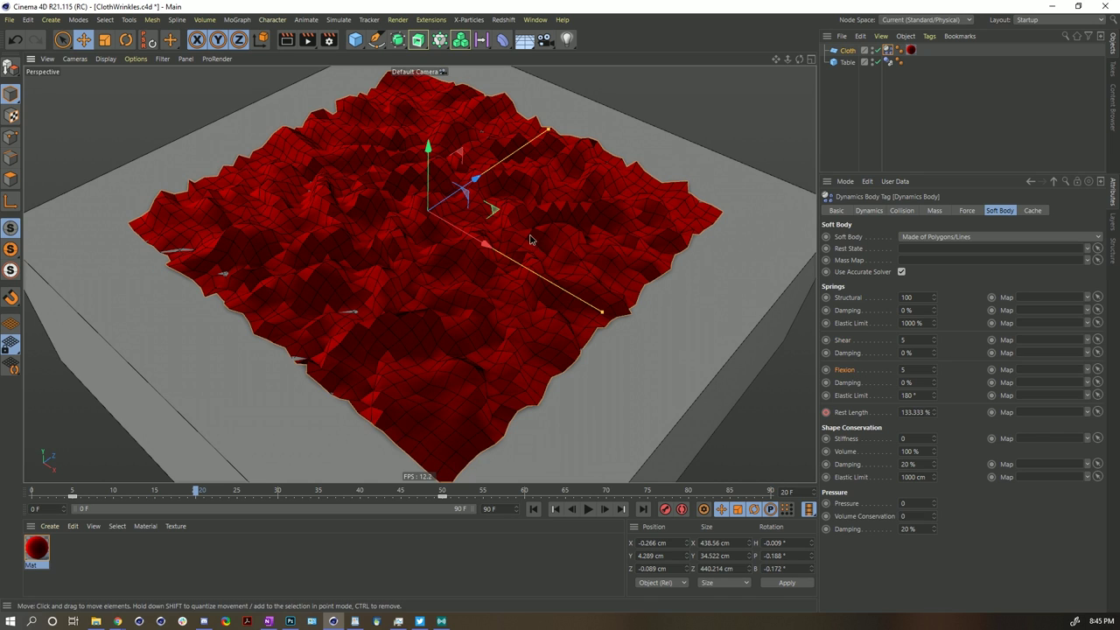
pyautogui.scroll(-2, 526, 234)
pyautogui.keyDown('alt'); pyautogui.moveTo(525, 234); pyautogui.dragTo(529, 263); pyautogui.keyUp('alt')
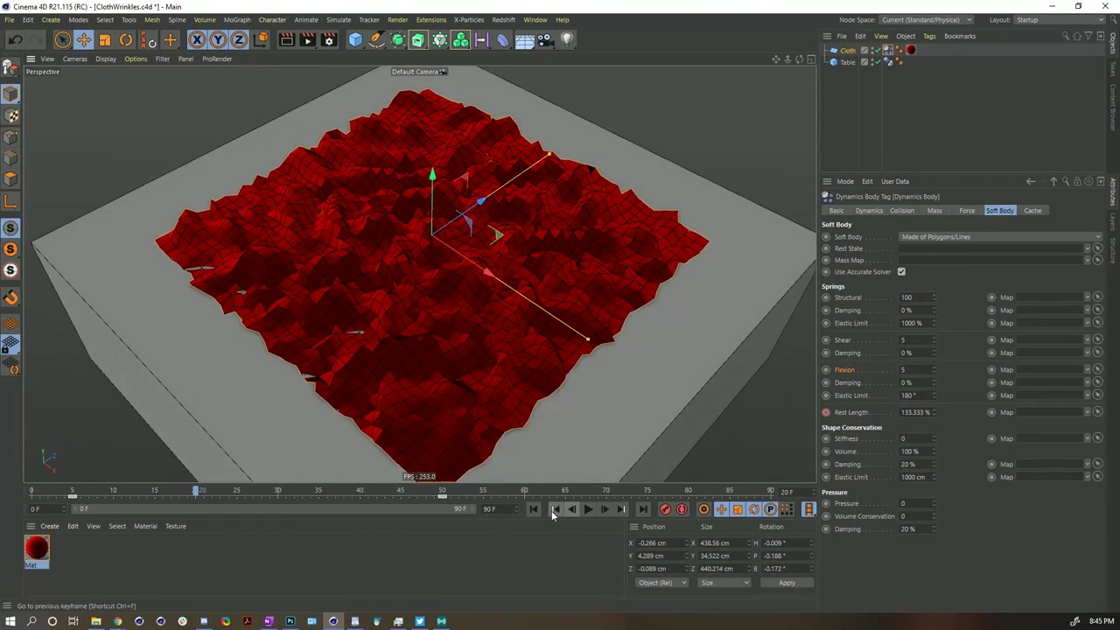
pyautogui.click(587, 508)
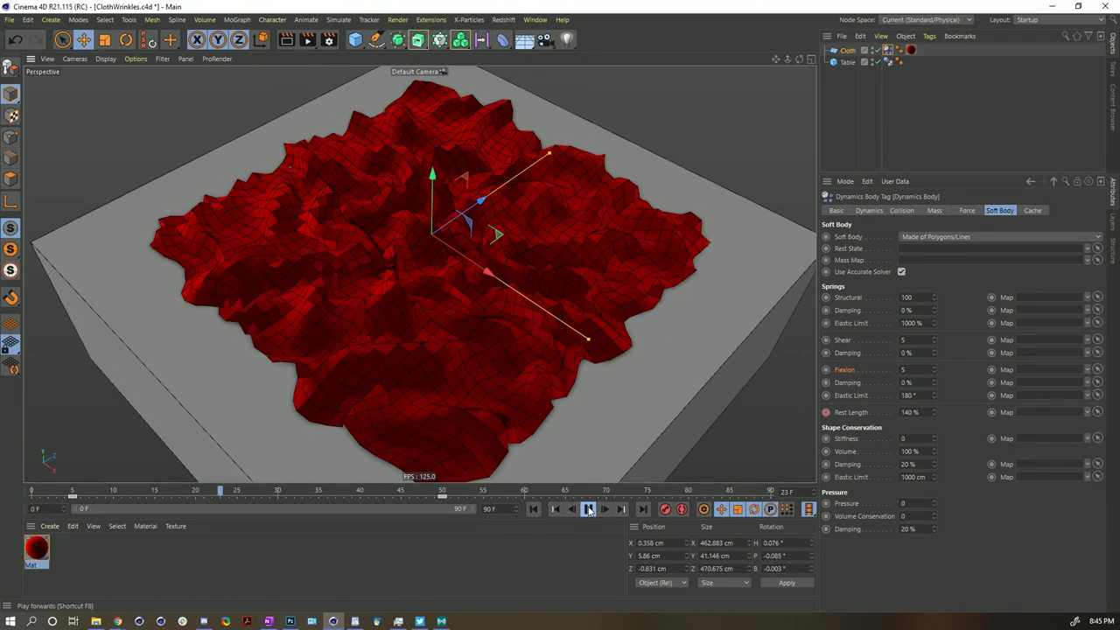
pyautogui.click(587, 509)
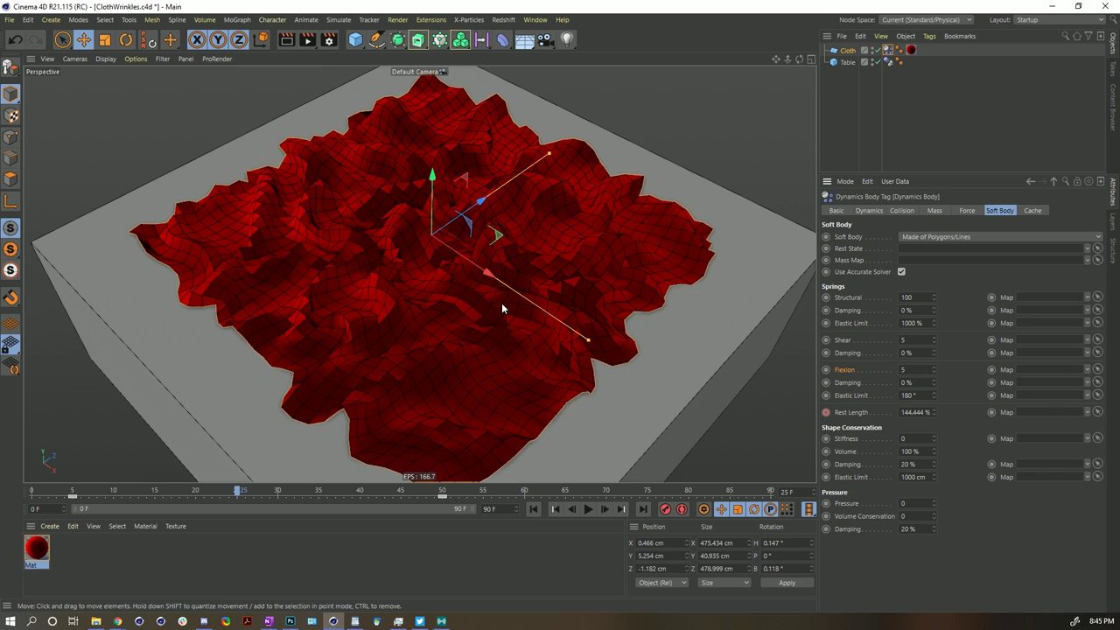
pyautogui.click(533, 509)
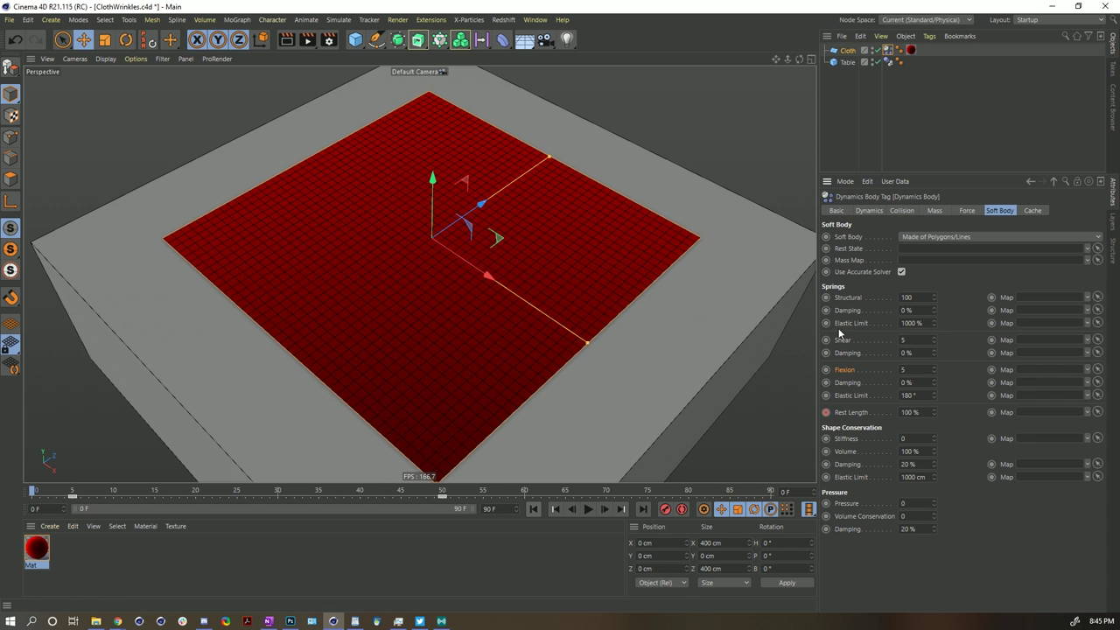
pyautogui.hotkey('ctrl', 'z')
pyautogui.click(587, 509)
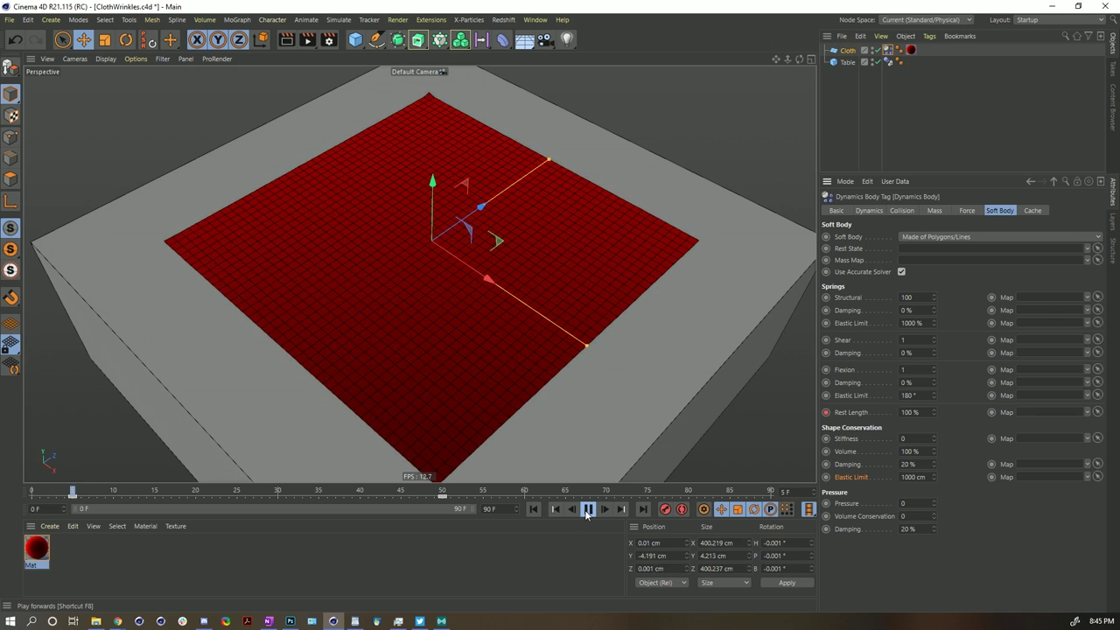
pyautogui.click(588, 510)
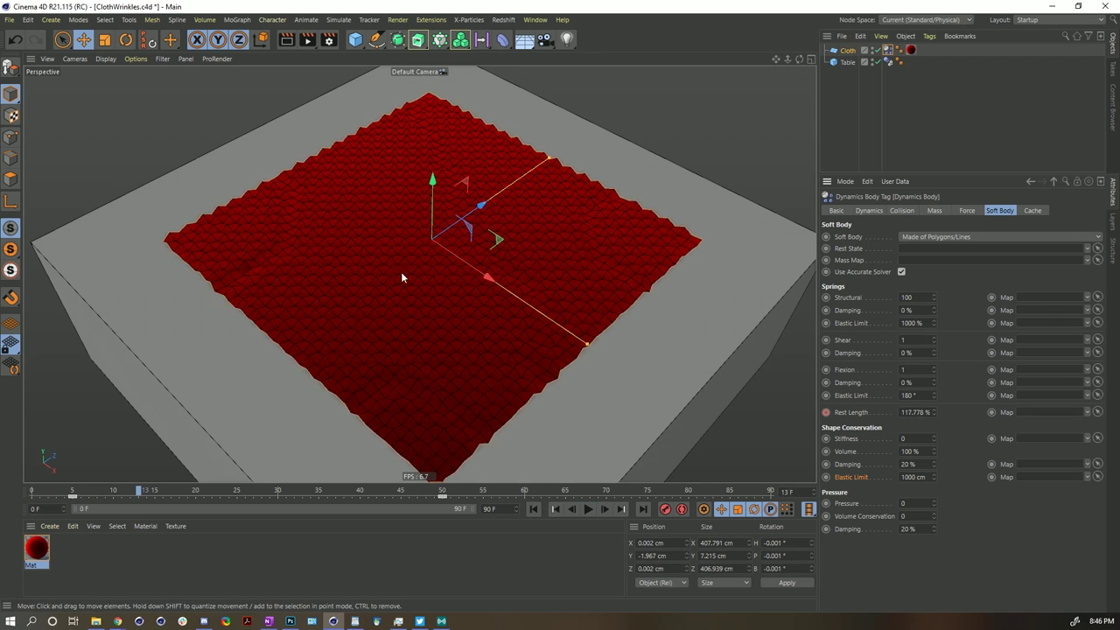
pyautogui.keyDown('alt'); pyautogui.moveTo(401, 271); pyautogui.dragTo(391, 289); pyautogui.keyUp('alt')
pyautogui.keyDown('alt'); pyautogui.moveTo(390, 289); pyautogui.dragTo(520, 289, button='right'); pyautogui.keyUp('alt')
pyautogui.keyDown('alt'); pyautogui.moveTo(519, 289); pyautogui.dragTo(341, 276); pyautogui.keyUp('alt')
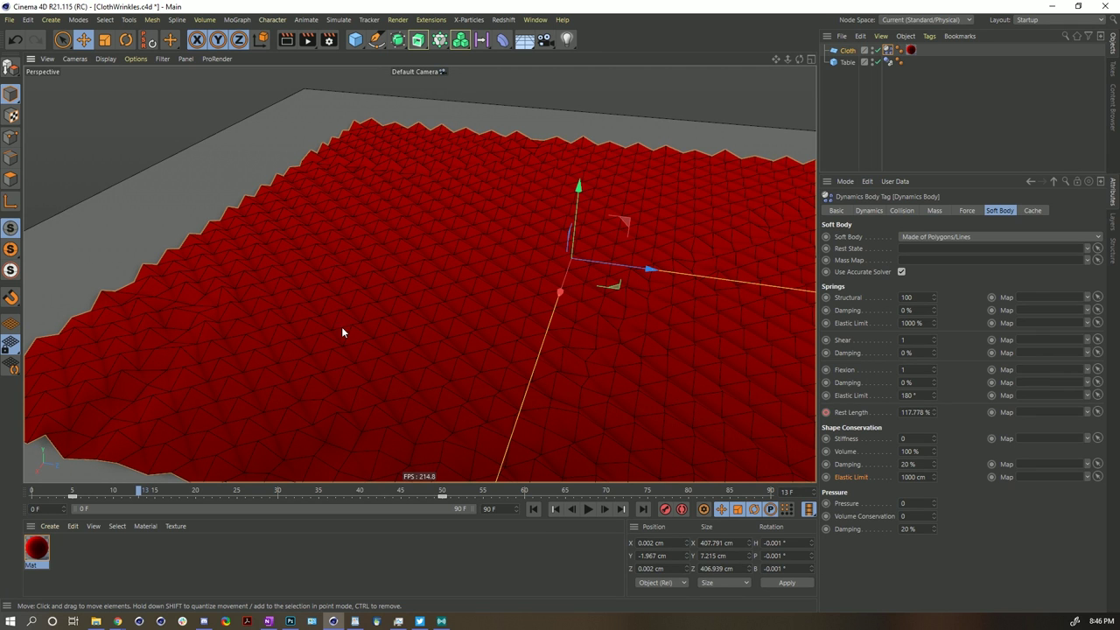
pyautogui.keyDown('alt'); pyautogui.moveTo(341, 332); pyautogui.dragTo(498, 335); pyautogui.keyUp('alt')
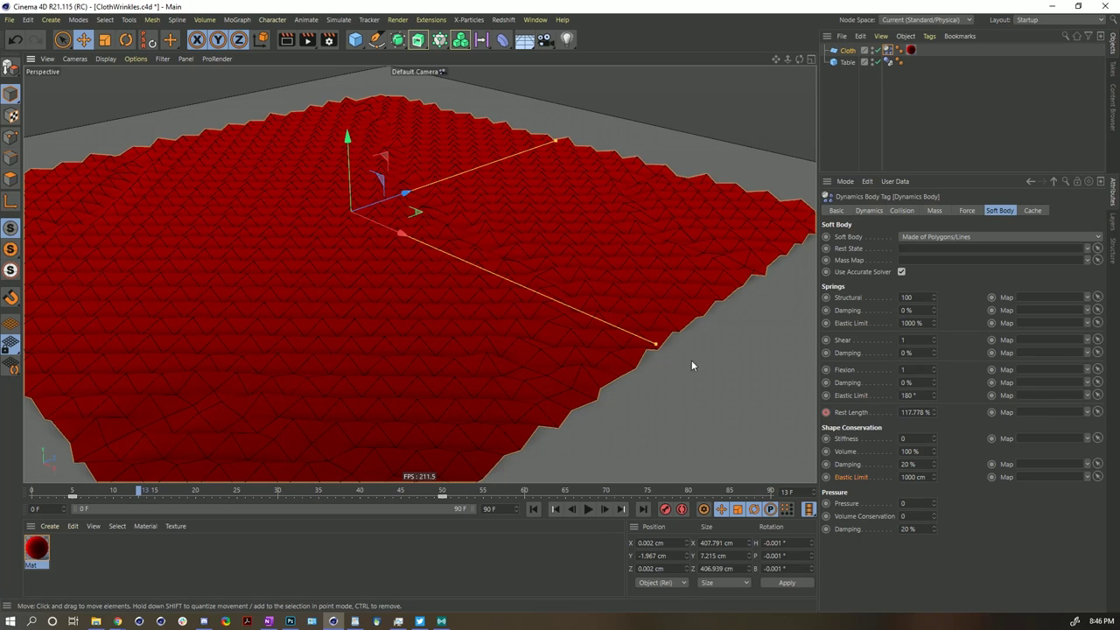
pyautogui.click(915, 340)
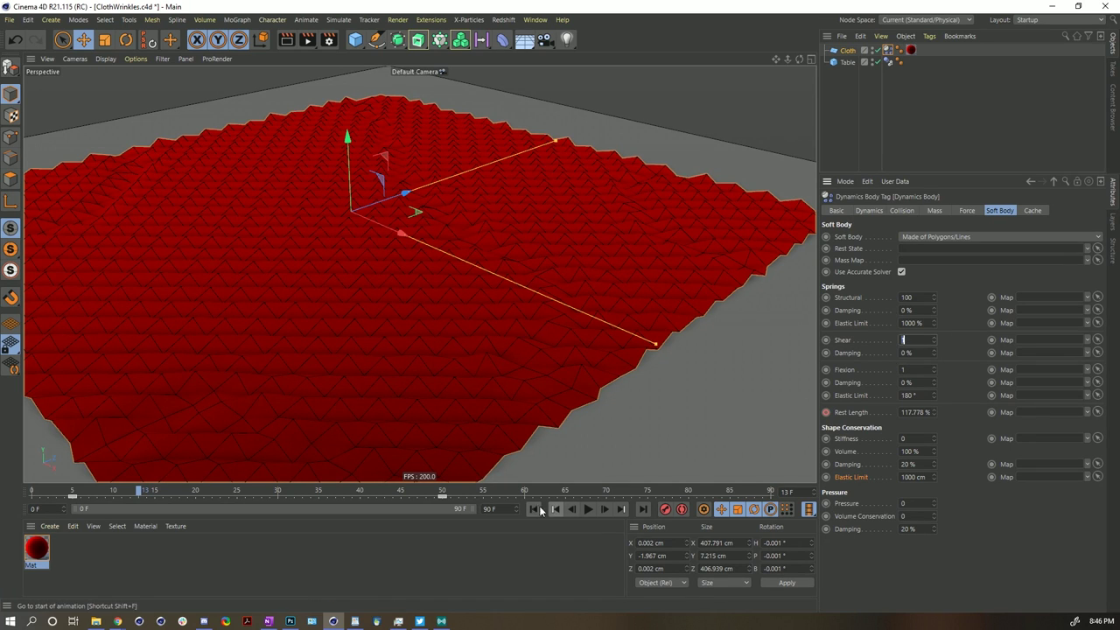
pyautogui.click(533, 509)
pyautogui.click(921, 340)
pyautogui.write('5')
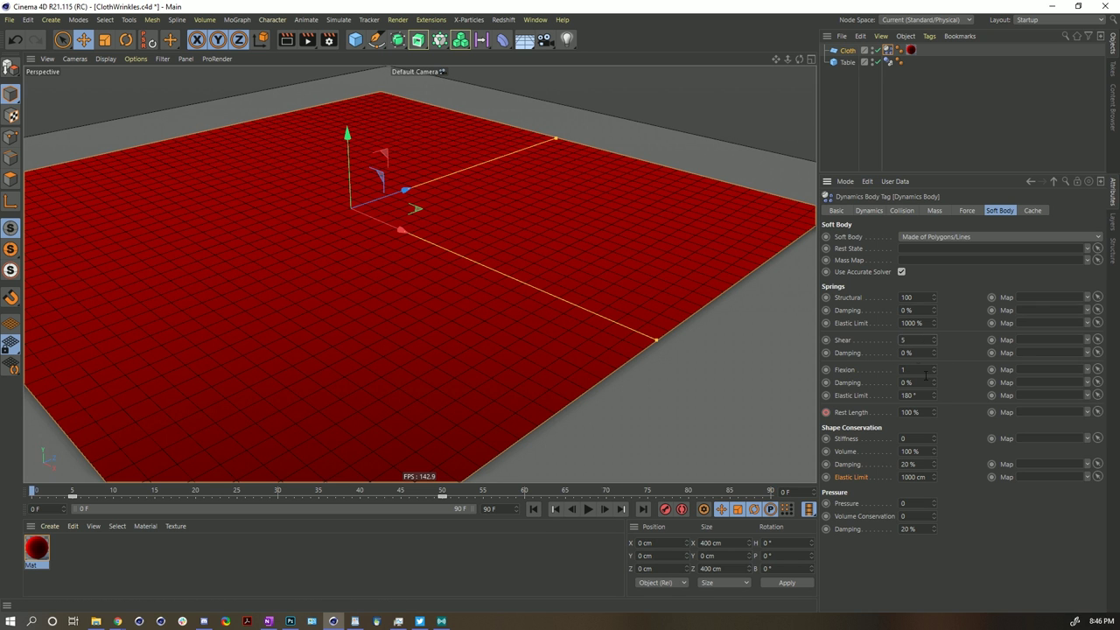
pyautogui.click(915, 370)
pyautogui.write('5')
pyautogui.press('Return')
pyautogui.keyDown('alt'); pyautogui.moveTo(709, 357); pyautogui.dragTo(576, 496); pyautogui.keyUp('alt')
pyautogui.click(588, 509)
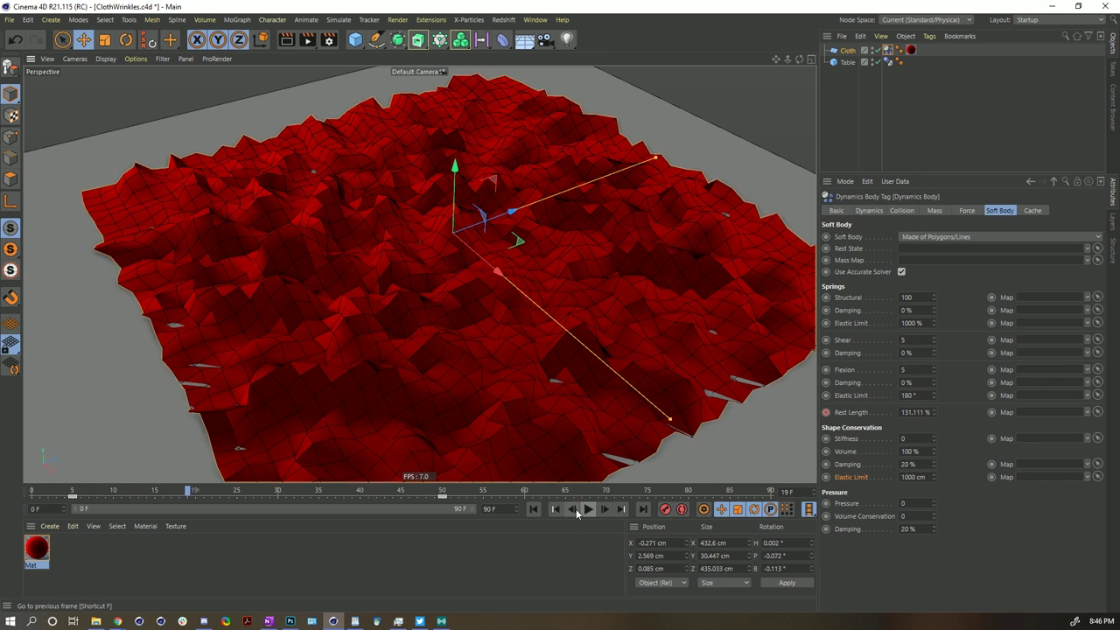
pyautogui.click(588, 509)
pyautogui.click(534, 509)
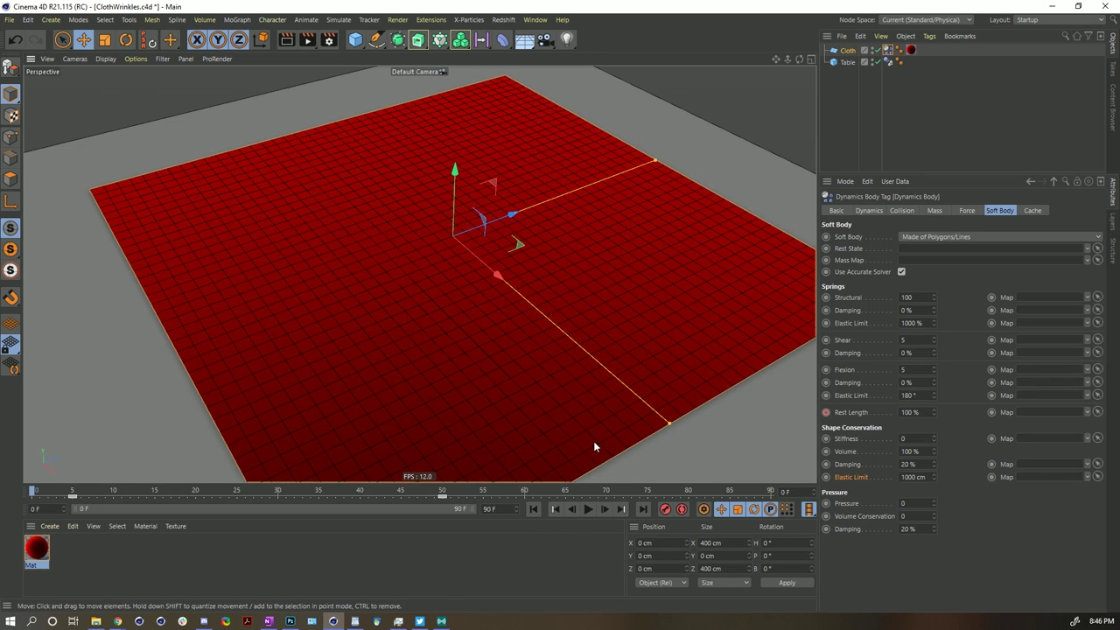
# Step: Orbit to a top-down view and set the Structural spring strength to 200
pyautogui.keyDown('alt'); pyautogui.moveTo(500, 208); pyautogui.dragTo(421, 274); pyautogui.keyUp('alt')
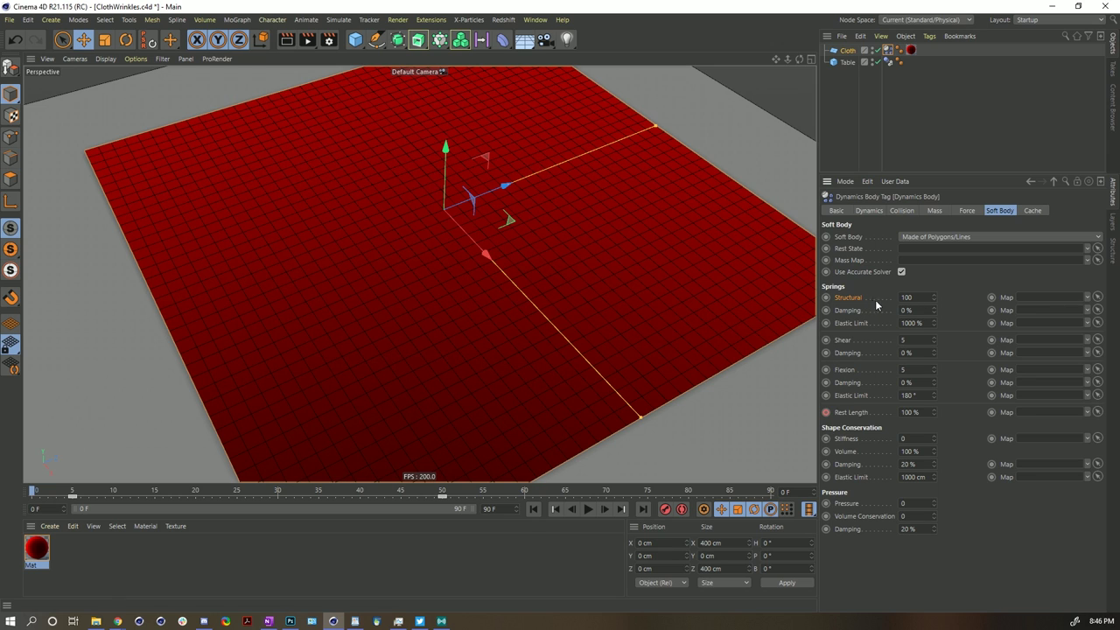
pyautogui.doubleClick(906, 297)
pyautogui.write('200')
pyautogui.press('Return')
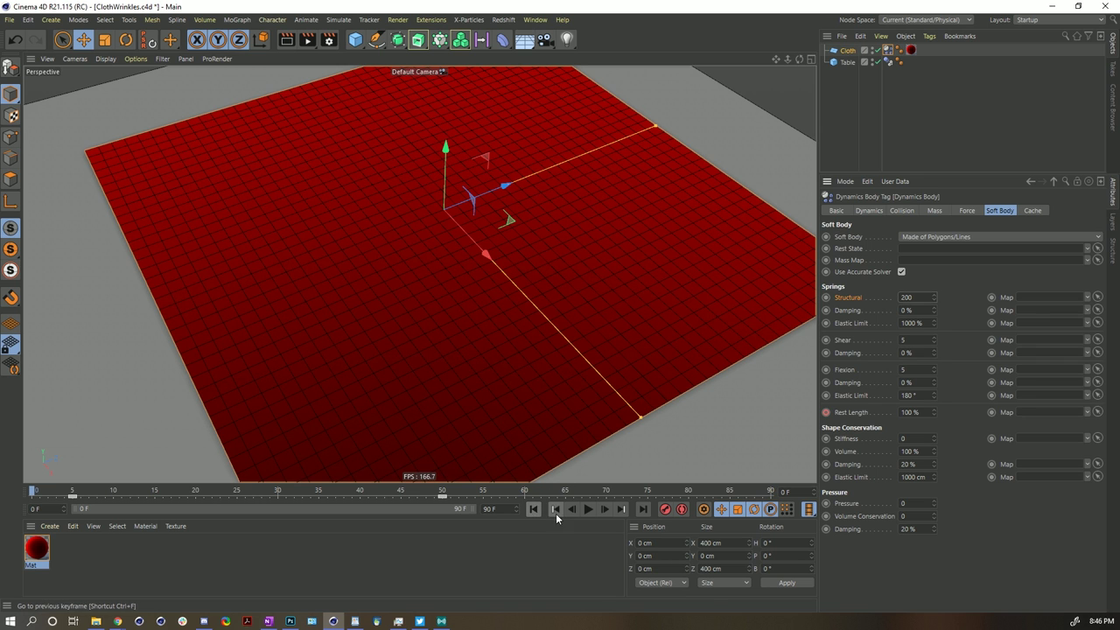
# Step: Play the simulation to inspect the stiffer folds, orbit around the table, and resume playback
pyautogui.click(589, 509)
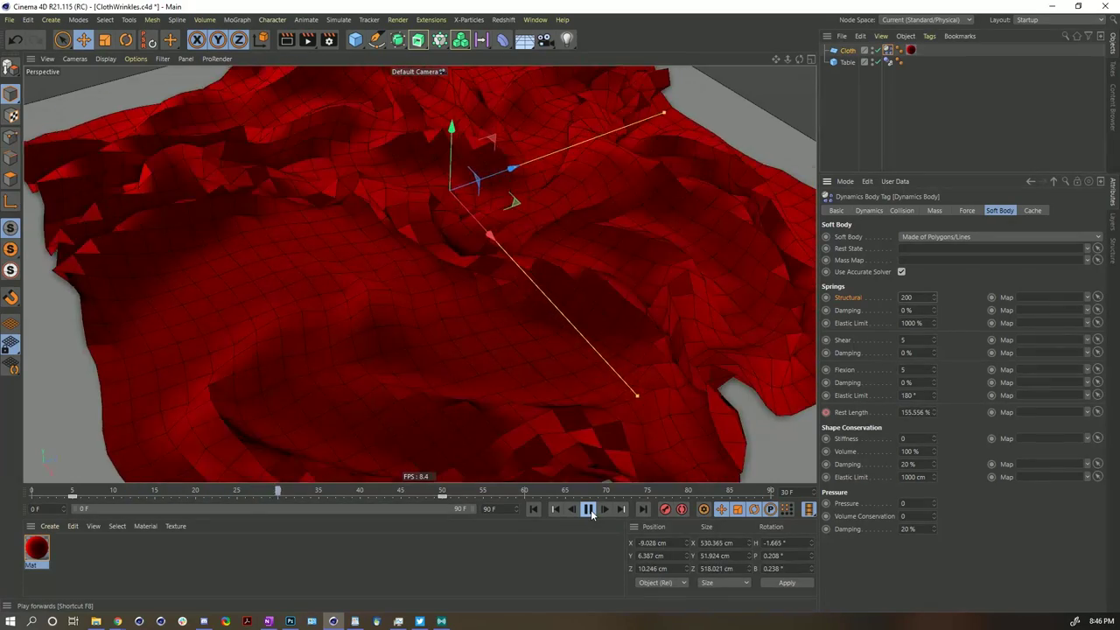
pyautogui.click(589, 509)
pyautogui.scroll(-5, 477, 242)
pyautogui.keyDown('alt'); pyautogui.moveTo(494, 325); pyautogui.dragTo(658, 274); pyautogui.keyUp('alt')
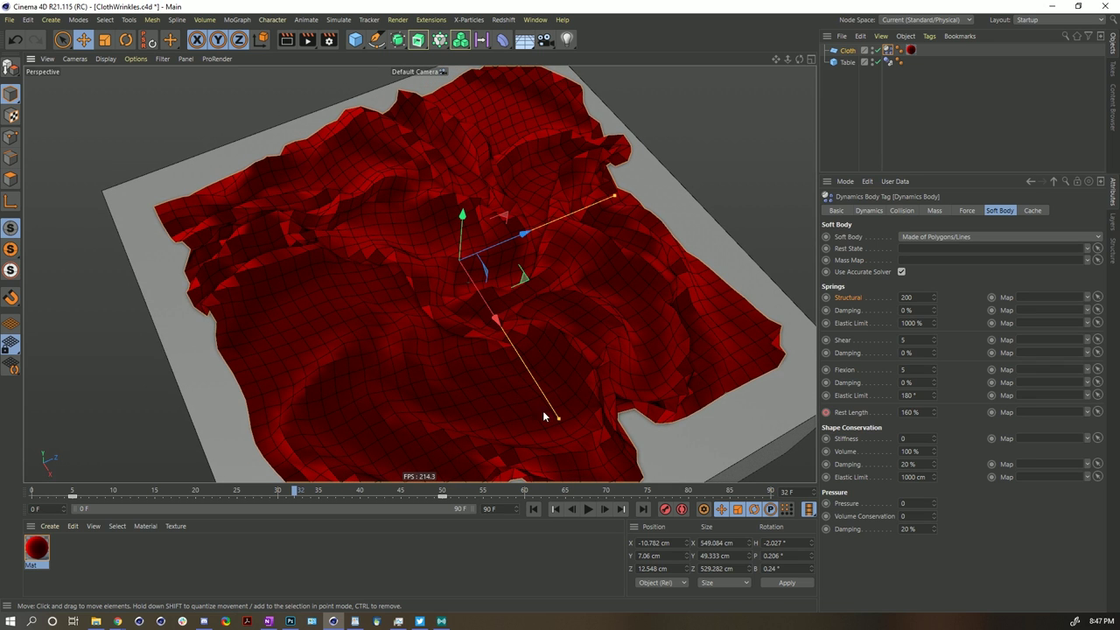
pyautogui.click(588, 508)
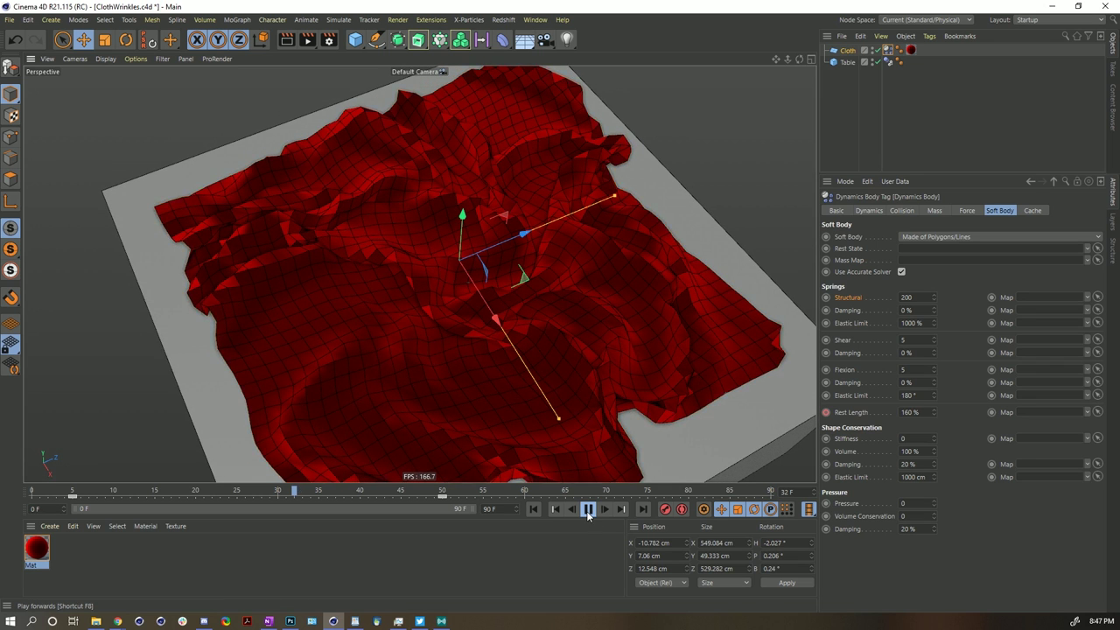
# Step: Rewind to frame 0 and set the Structural spring strength to 20
pyautogui.click(534, 508)
pyautogui.doubleClick(921, 297)
pyautogui.write('20')
pyautogui.press('Return')
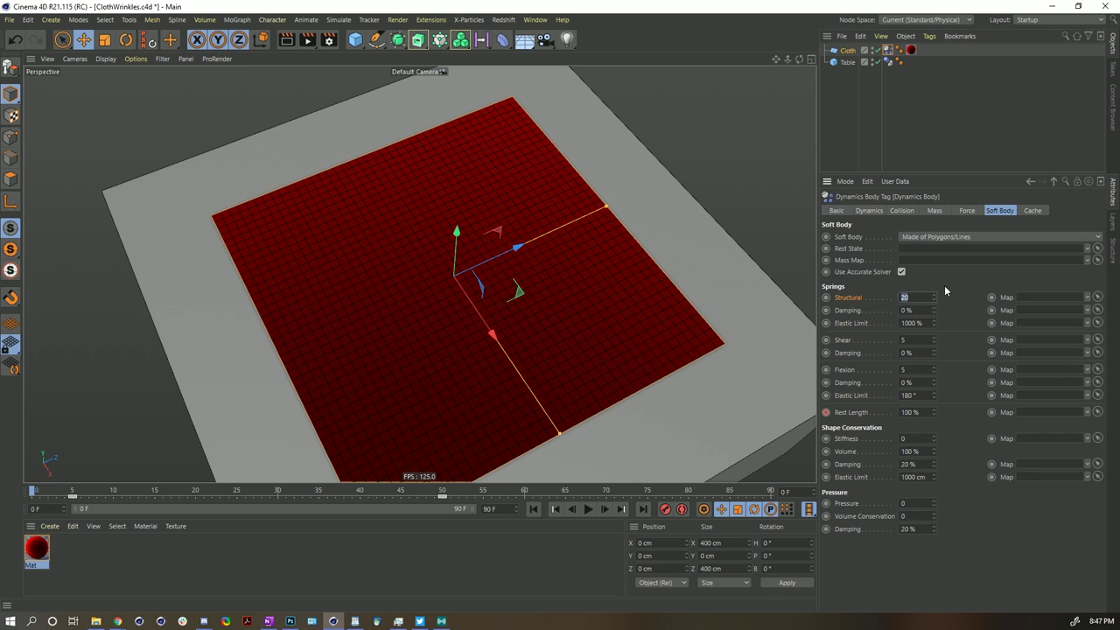
# Step: Play to frame 51 and orbit around the densely crumpled cloth
pyautogui.click(588, 511)
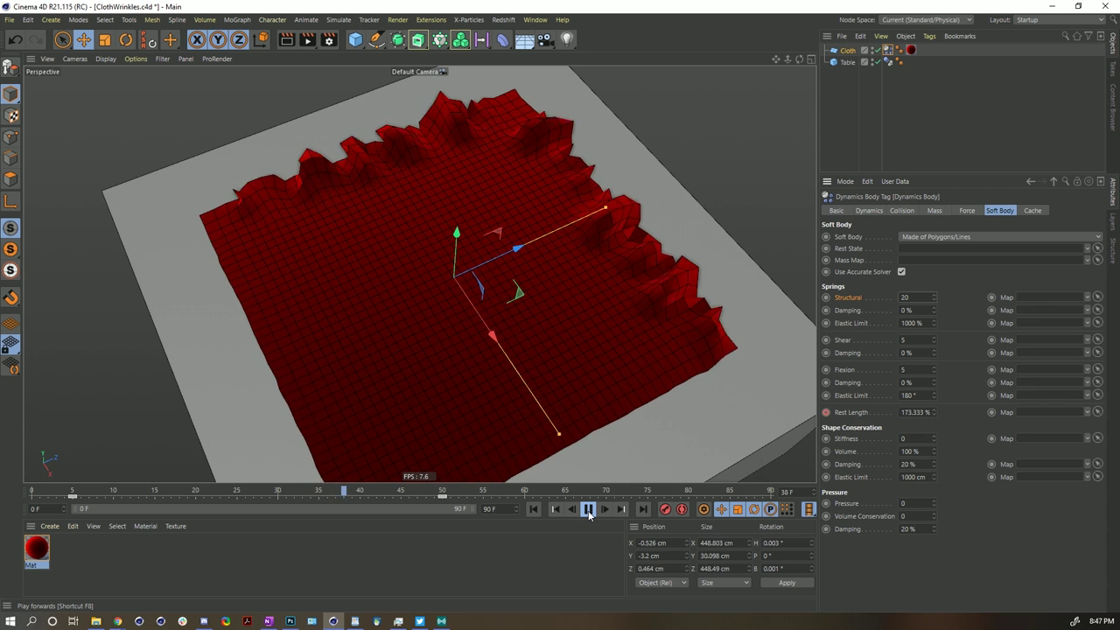
pyautogui.click(588, 510)
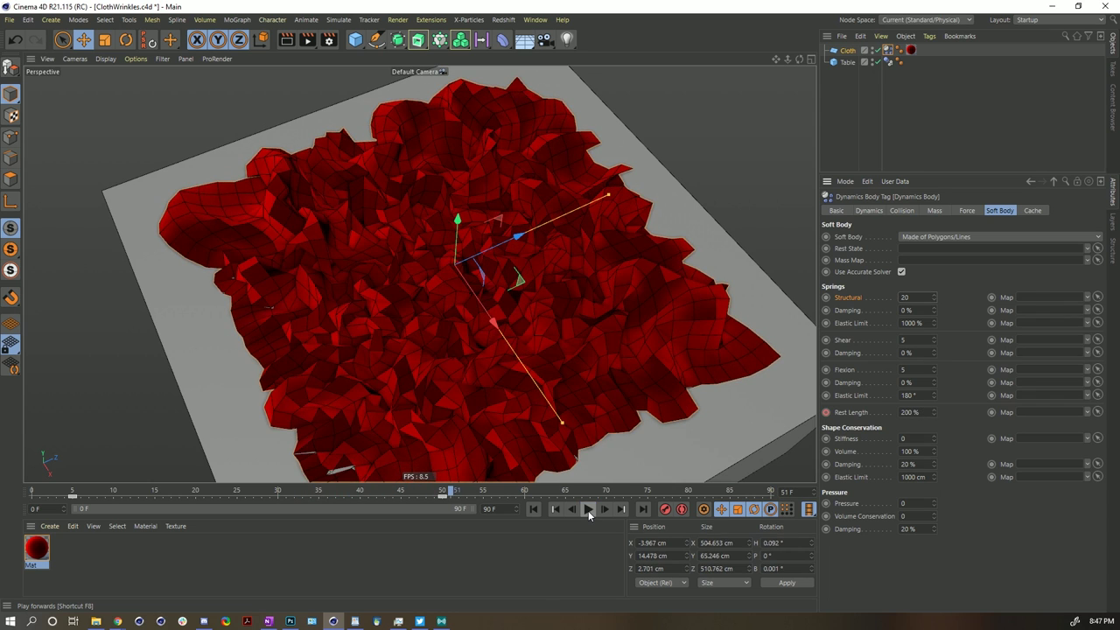
pyautogui.keyDown('alt'); pyautogui.moveTo(442, 409); pyautogui.dragTo(453, 306); pyautogui.keyUp('alt')
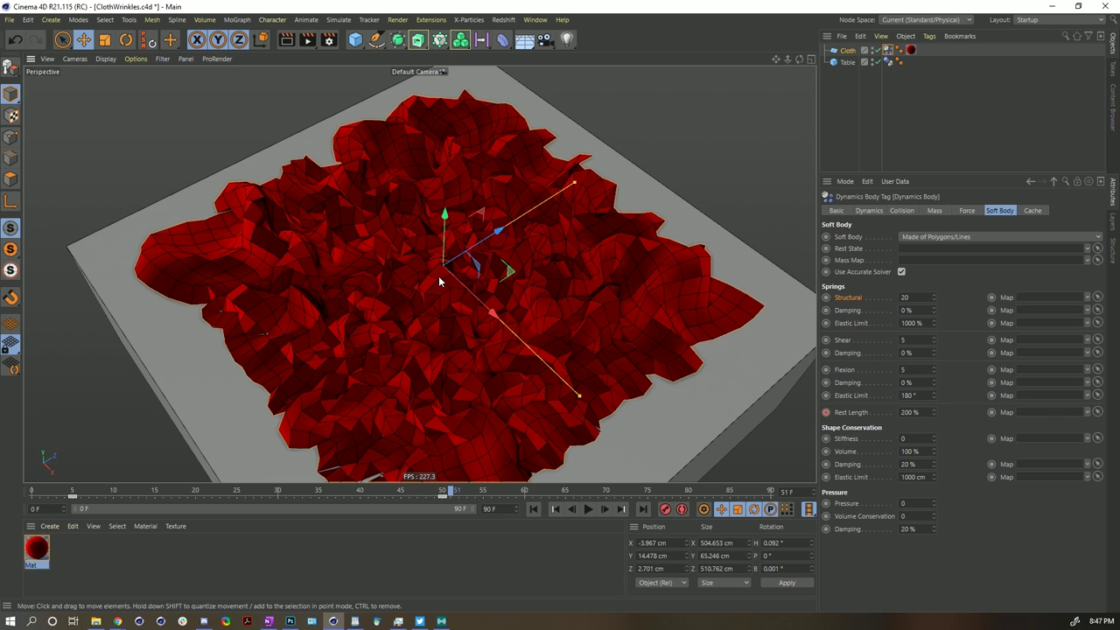
pyautogui.keyDown('alt'); pyautogui.moveTo(433, 286); pyautogui.dragTo(410, 282); pyautogui.keyUp('alt')
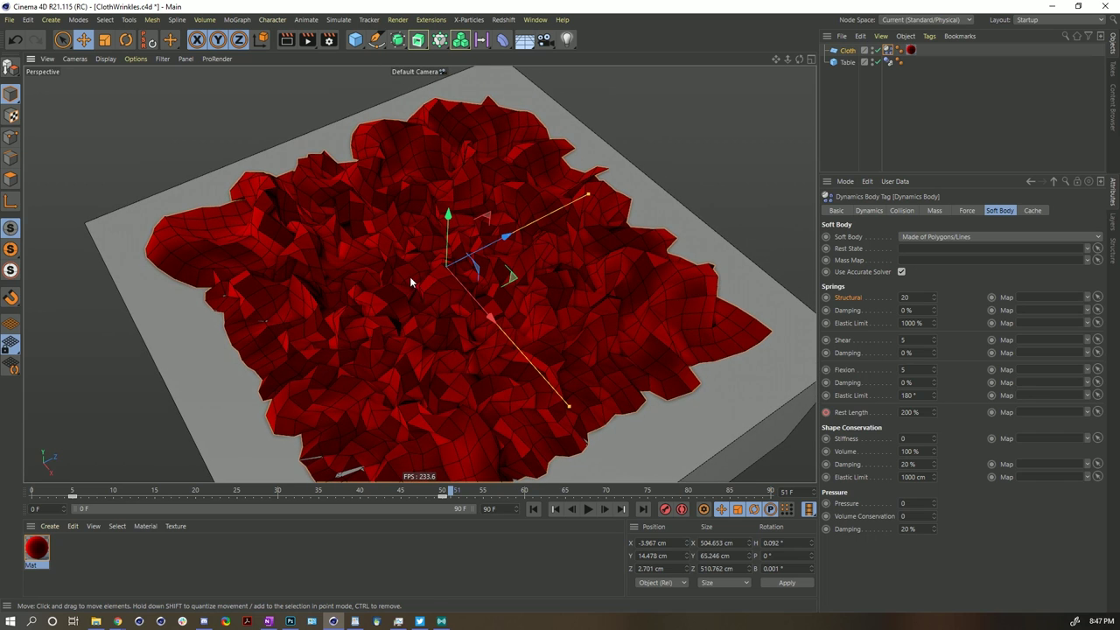
# Step: Add a Subdivision Surface, make Cloth its child, and orbit to view the smoothed folds
pyautogui.click(398, 39)
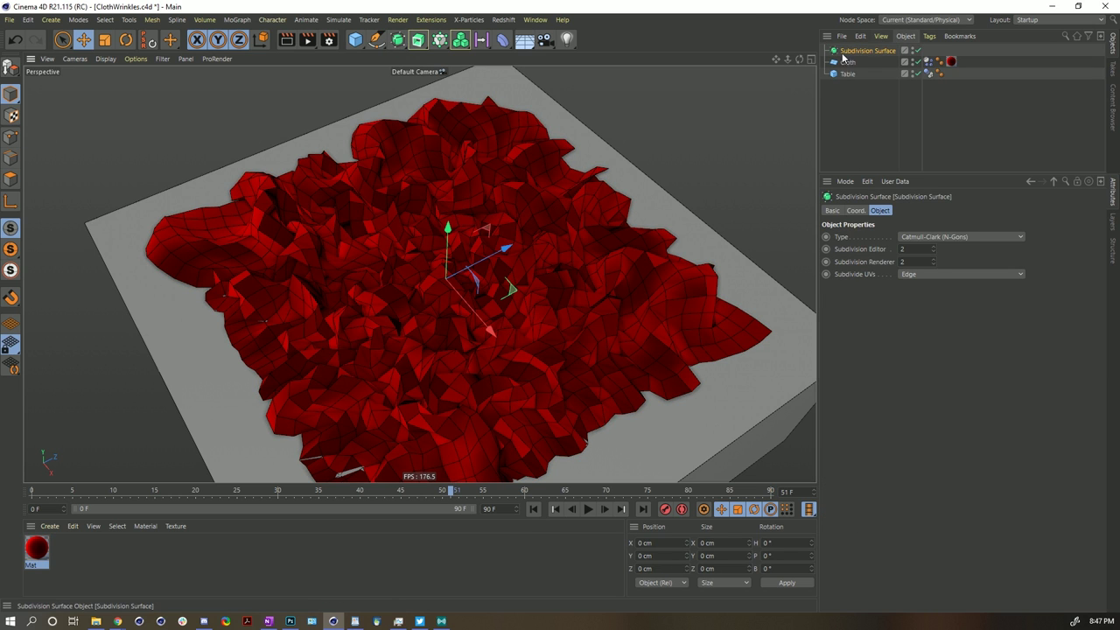
pyautogui.moveTo(845, 64); pyautogui.dragTo(856, 53)
pyautogui.click(857, 81)
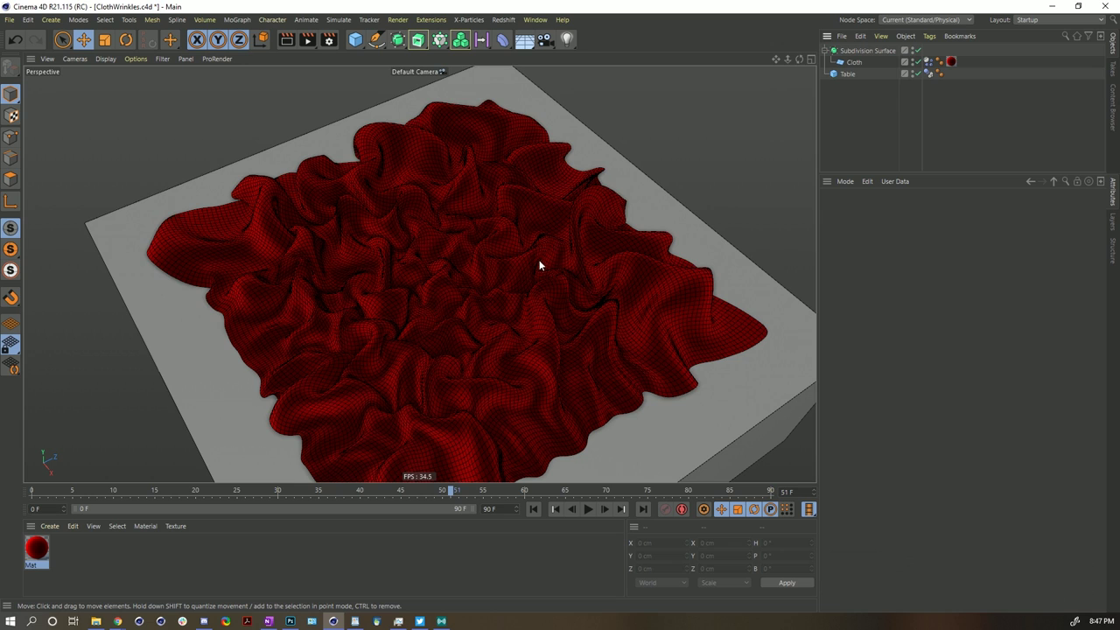
pyautogui.keyDown('alt'); pyautogui.moveTo(540, 265); pyautogui.dragTo(438, 285); pyautogui.keyUp('alt')
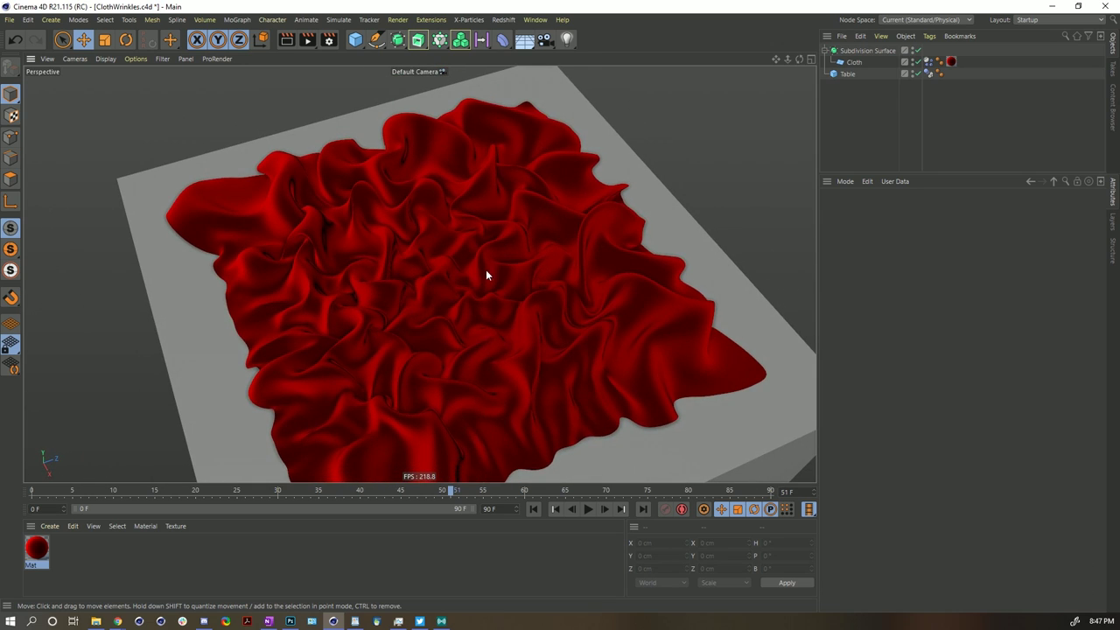
pyautogui.keyDown('alt'); pyautogui.moveTo(495, 264); pyautogui.dragTo(525, 324); pyautogui.keyUp('alt')
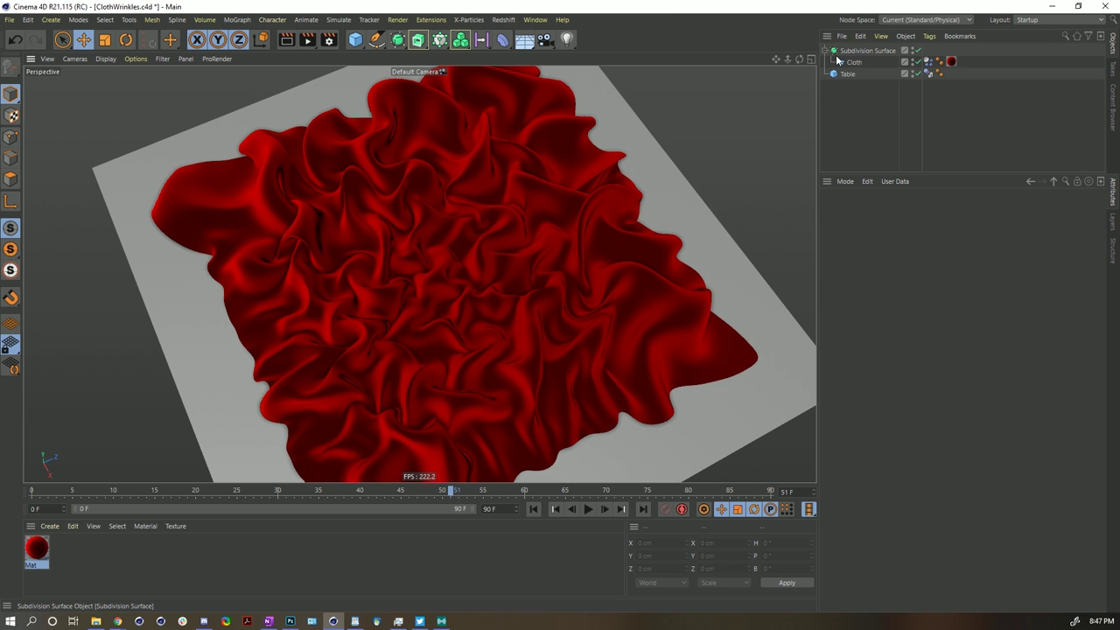
# Step: Replay the smoothed cloth simulation from frame 0 to frame 55
pyautogui.click(533, 509)
pyautogui.scroll(3, 501, 385)
pyautogui.click(589, 510)
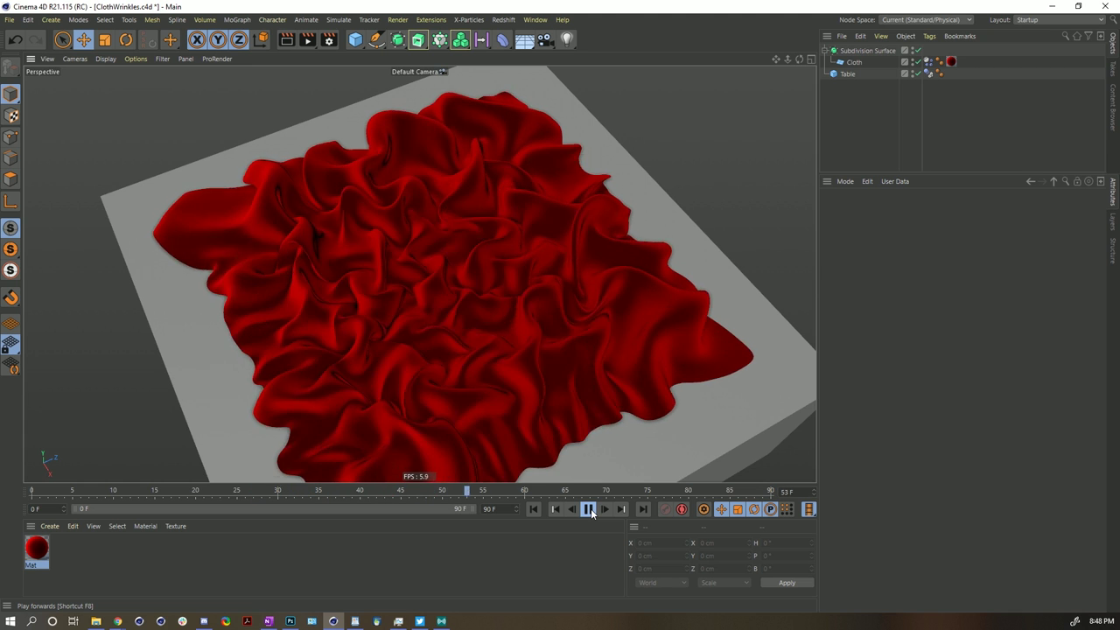
pyautogui.click(589, 509)
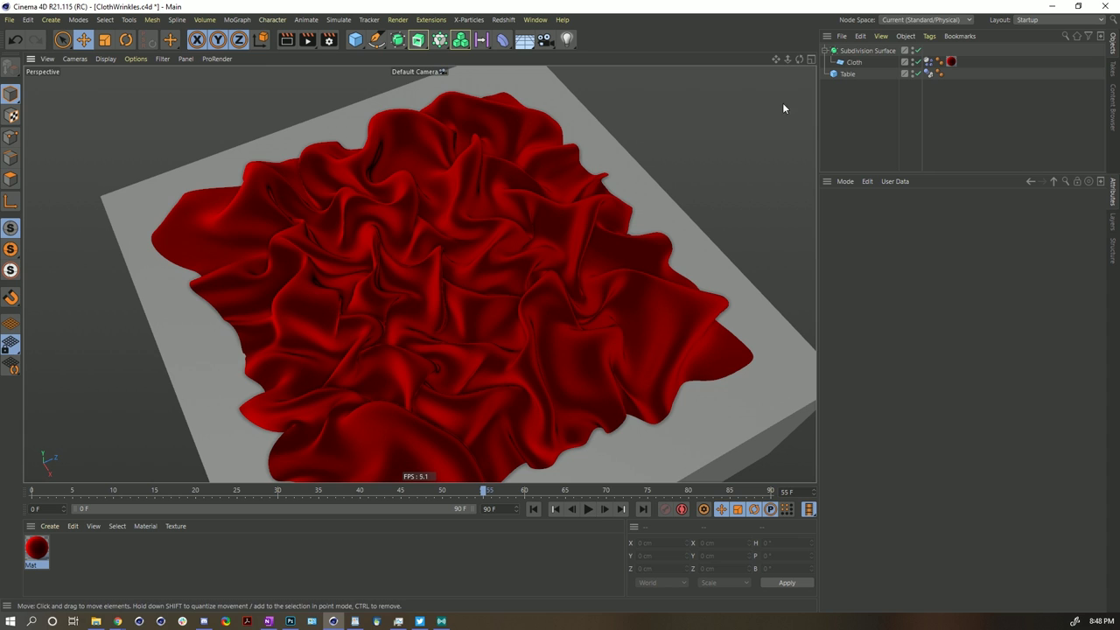
# Step: Select the Cloth and replay its simulation from frame 0, stopping at frames 10 and 30
pyautogui.click(534, 509)
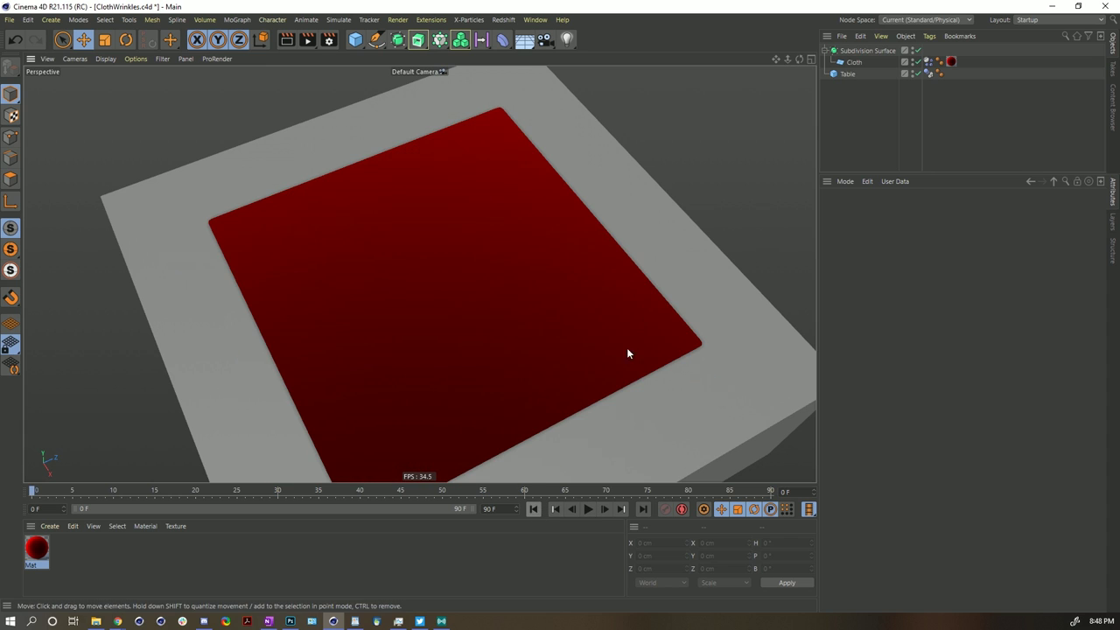
pyautogui.click(851, 63)
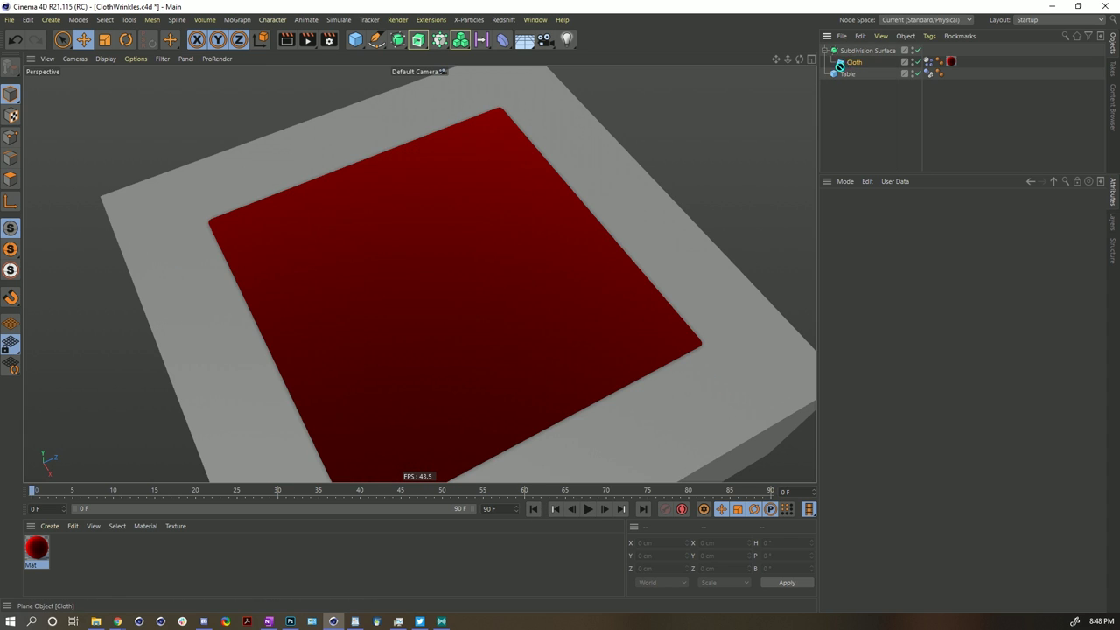
pyautogui.click(862, 52)
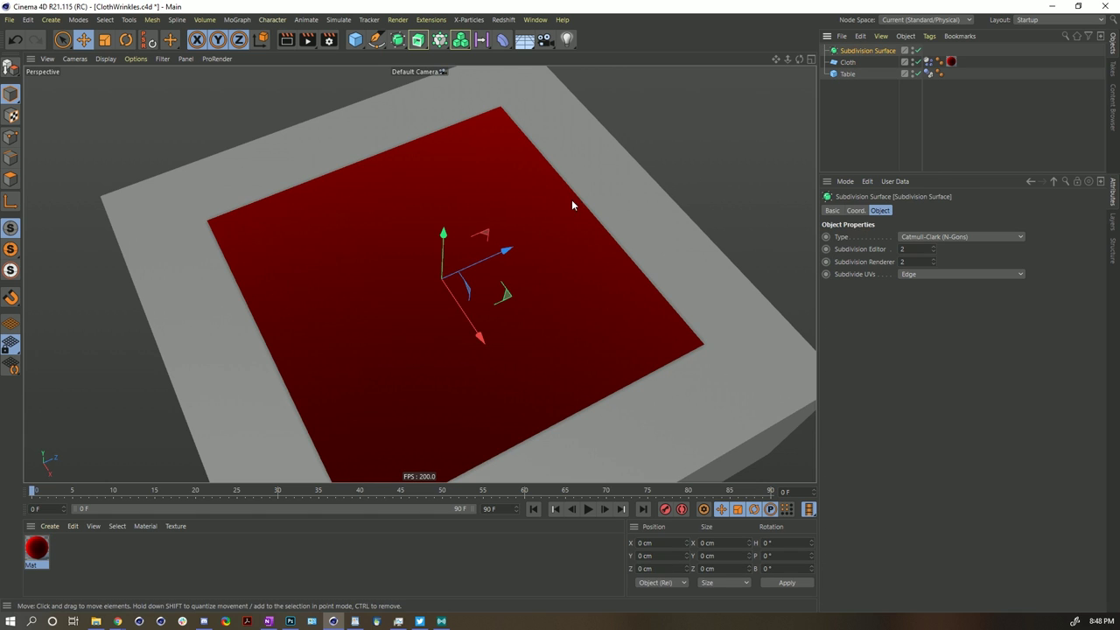
pyautogui.click(847, 62)
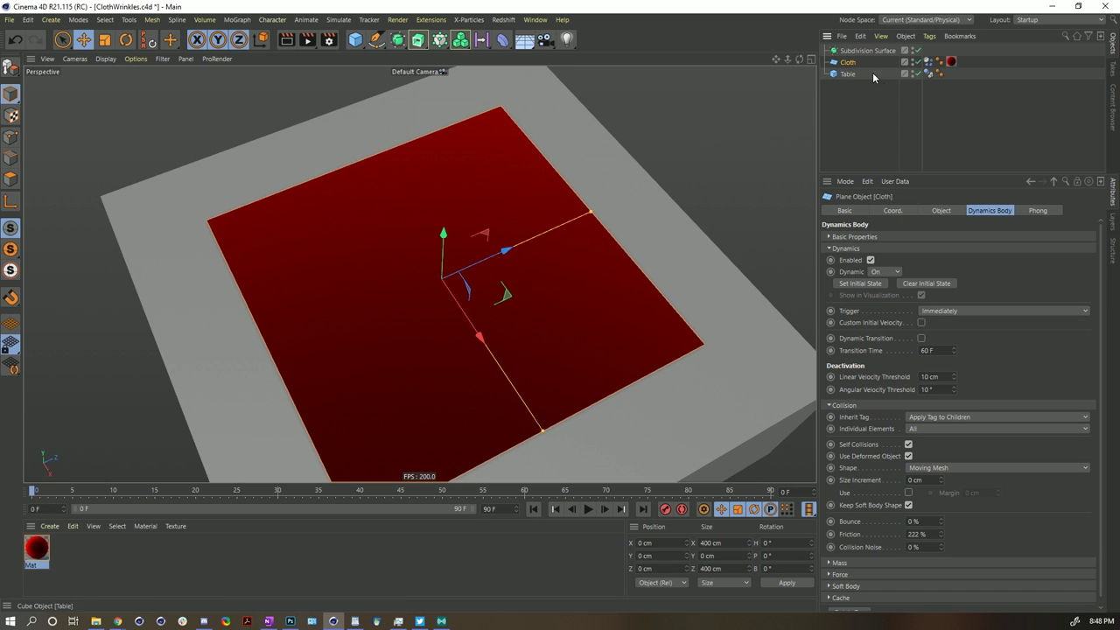
pyautogui.click(587, 509)
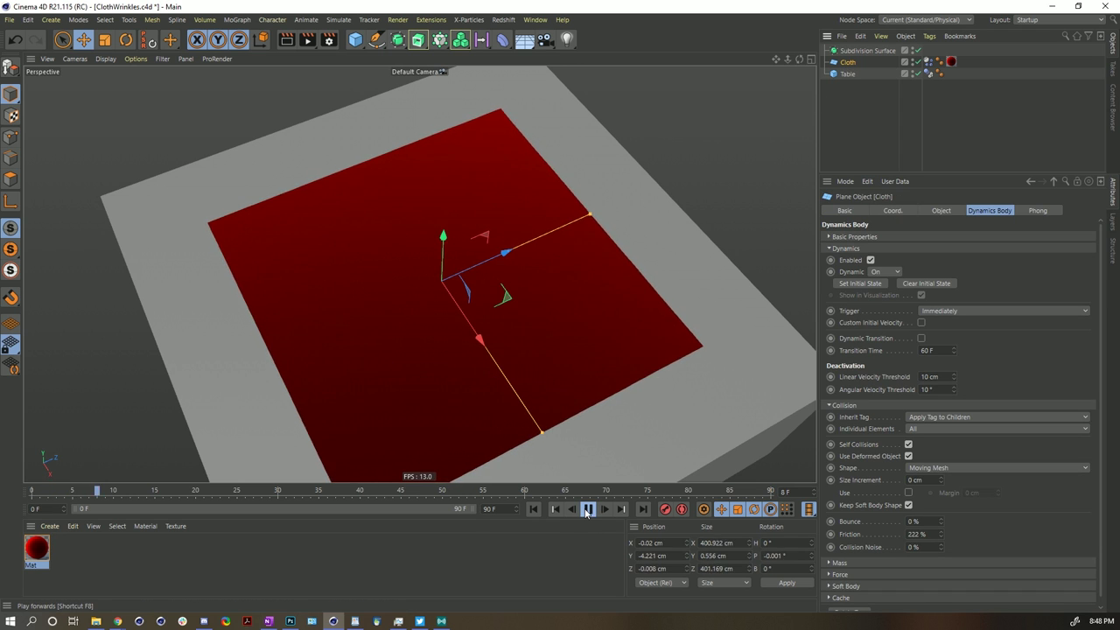
pyautogui.click(587, 510)
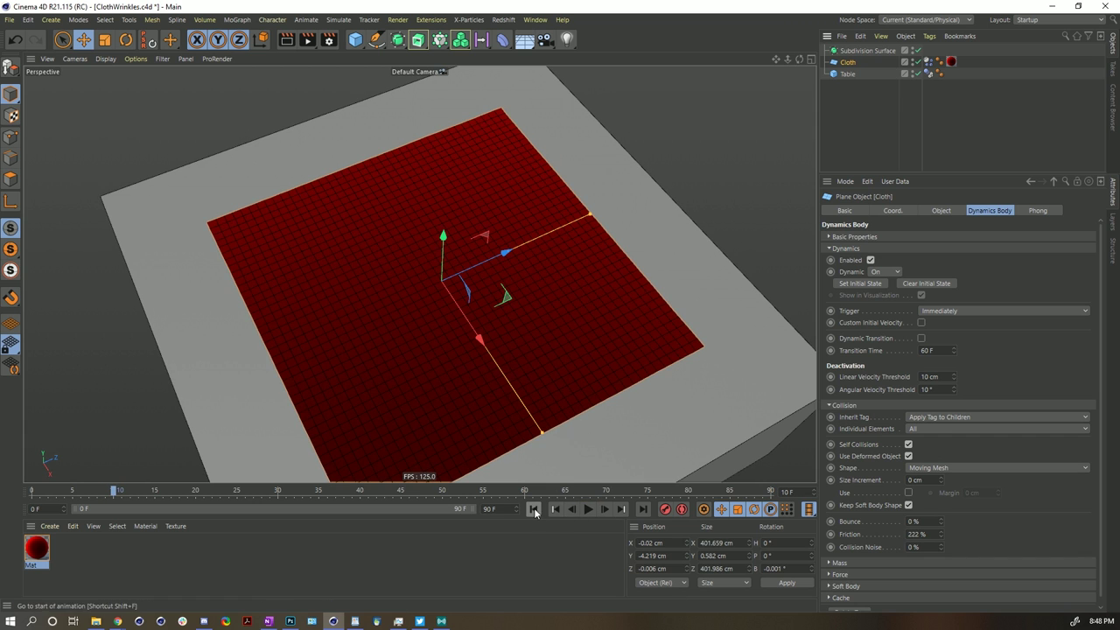
pyautogui.click(589, 509)
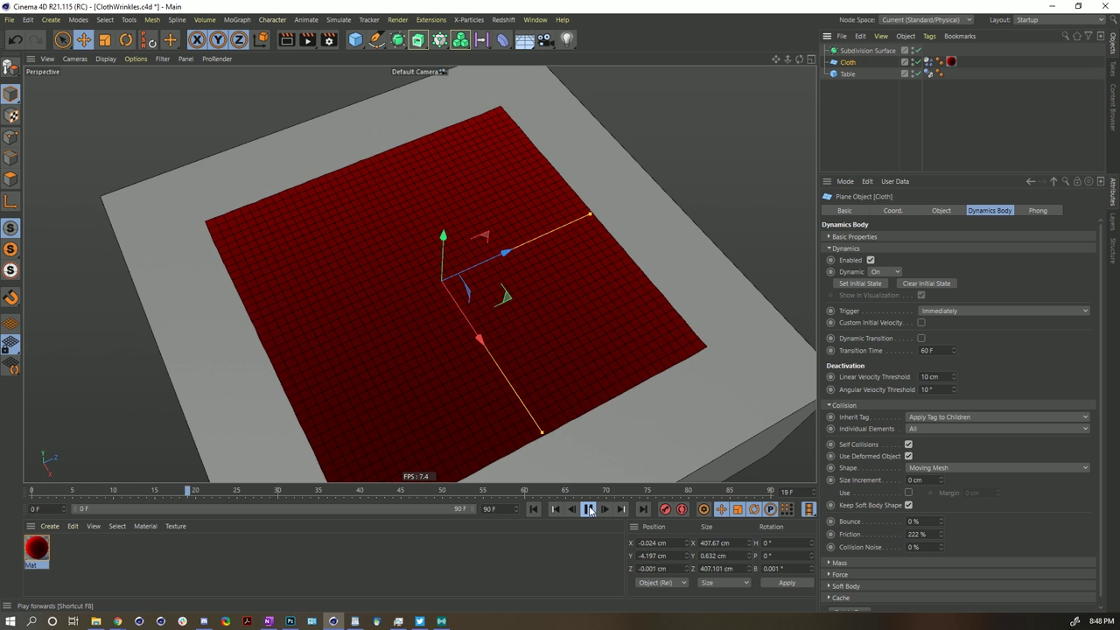
pyautogui.click(588, 509)
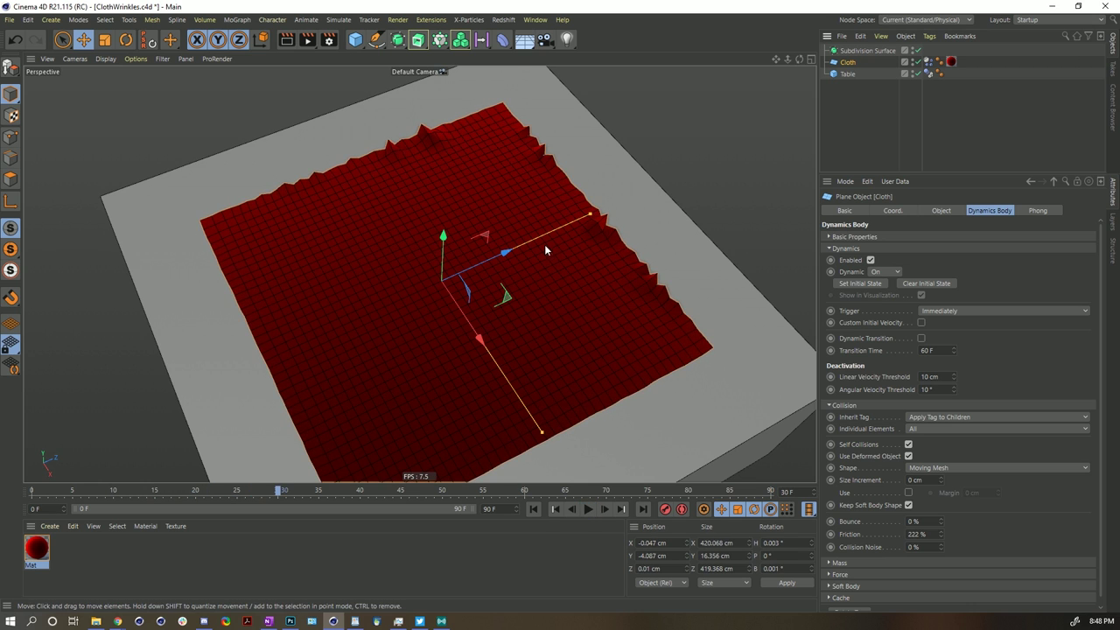
# Step: Reset the Soft Body Structural spring strength to 100 and rewind to frame 0
pyautogui.keyDown('alt'); pyautogui.moveTo(421, 280); pyautogui.dragTo(435, 238, button='middle'); pyautogui.keyUp('alt')
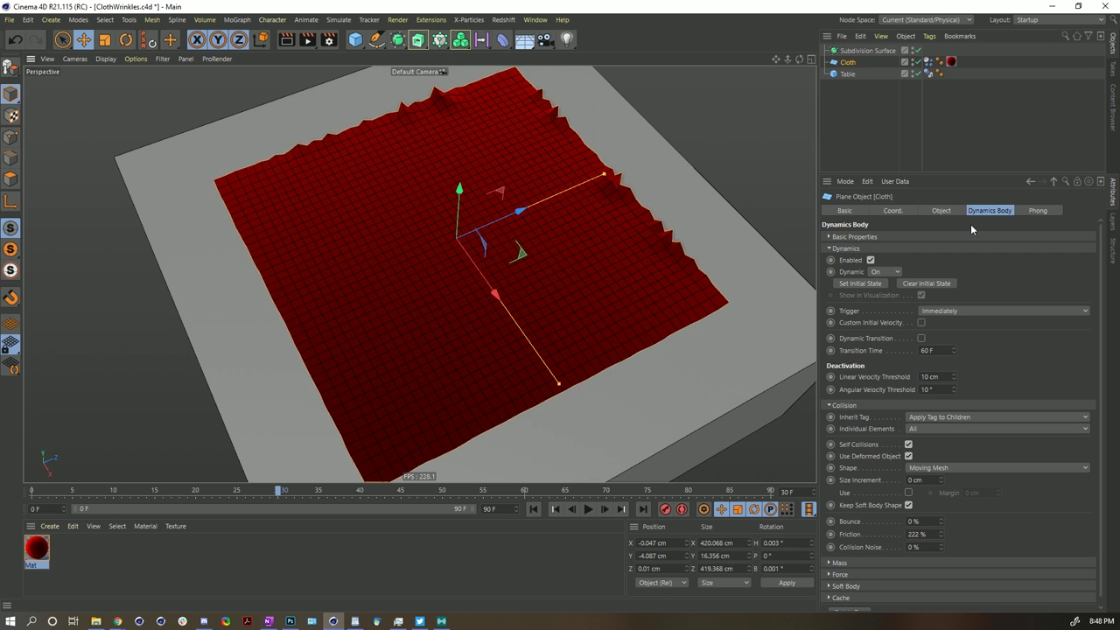
pyautogui.click(928, 62)
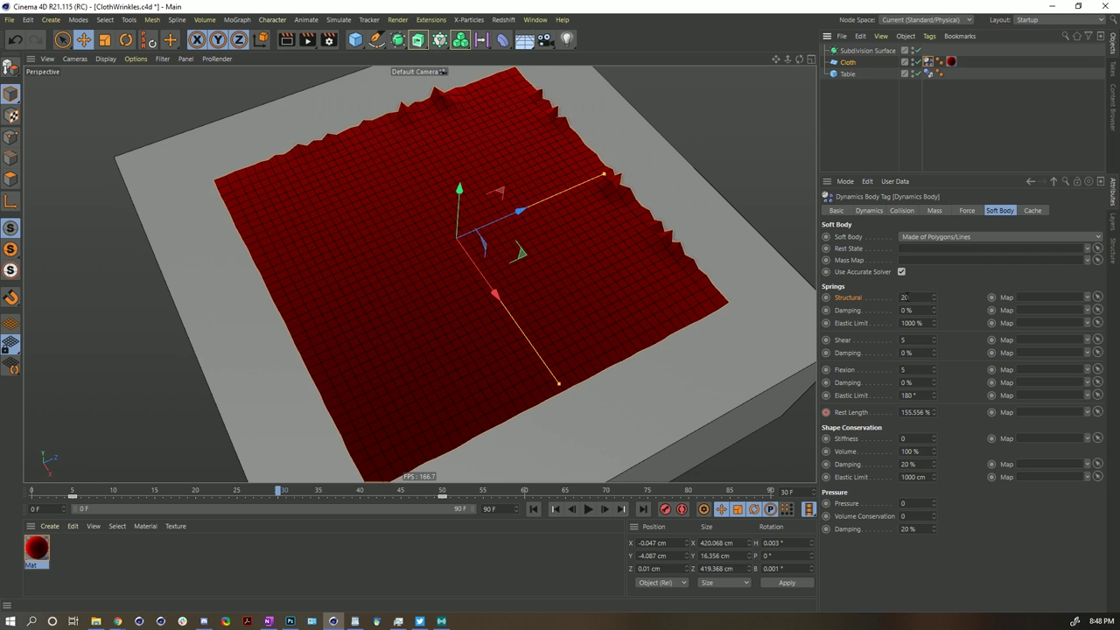
pyautogui.click(905, 298)
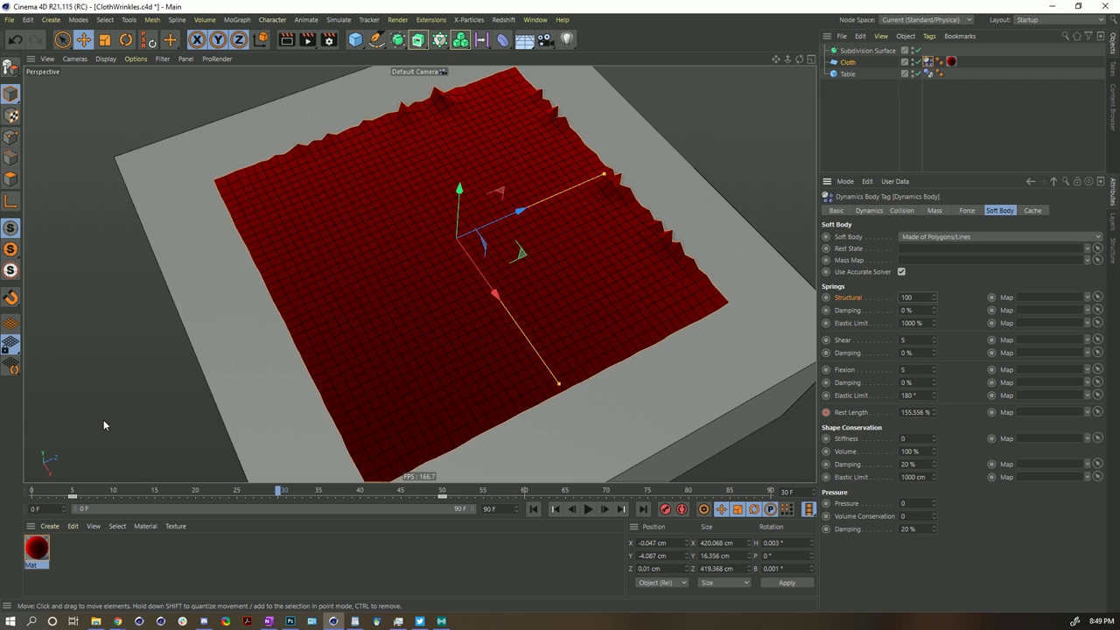
pyautogui.click(533, 508)
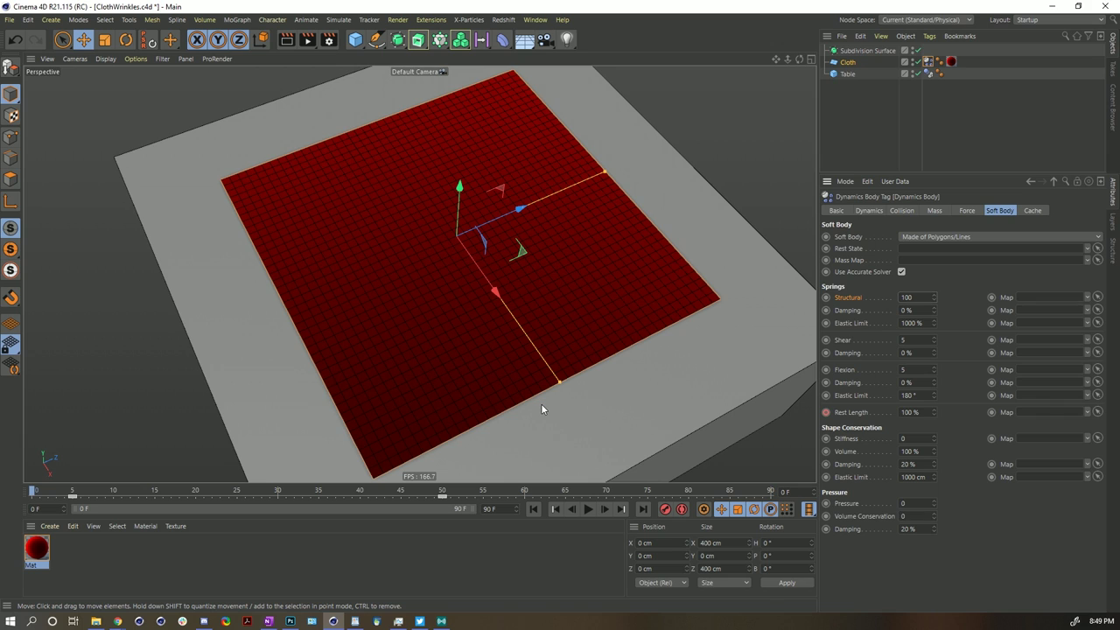
# Step: Check the Shear and Flexion spring settings and play the cloth at Flexion 20 to frame 36
pyautogui.click(854, 341)
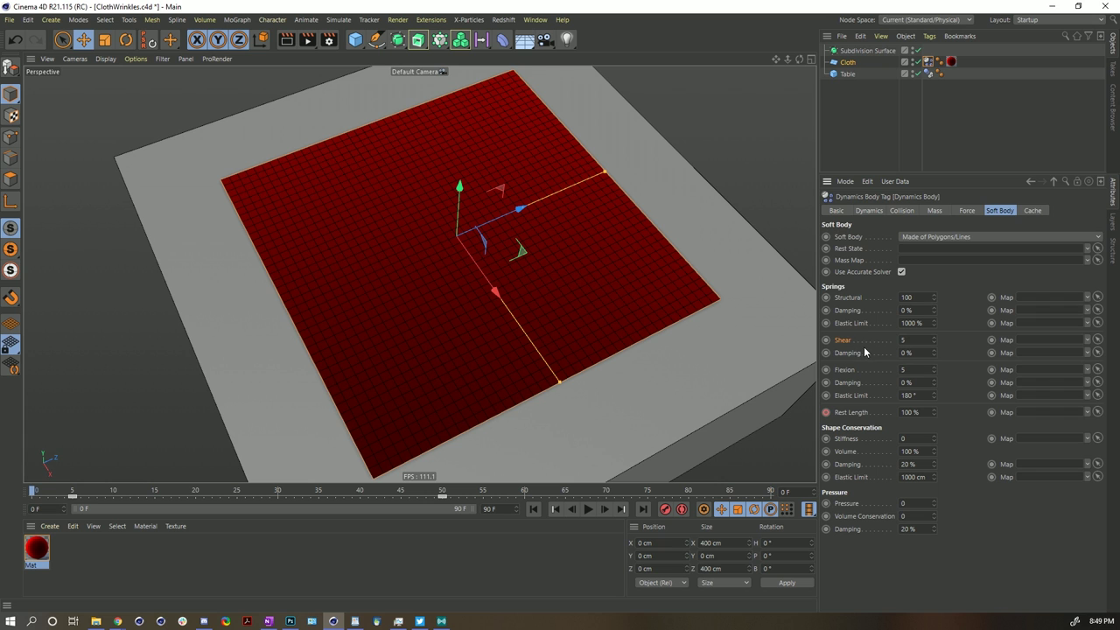
pyautogui.keyDown('alt'); pyautogui.moveTo(522, 292); pyautogui.dragTo(499, 265); pyautogui.keyUp('alt')
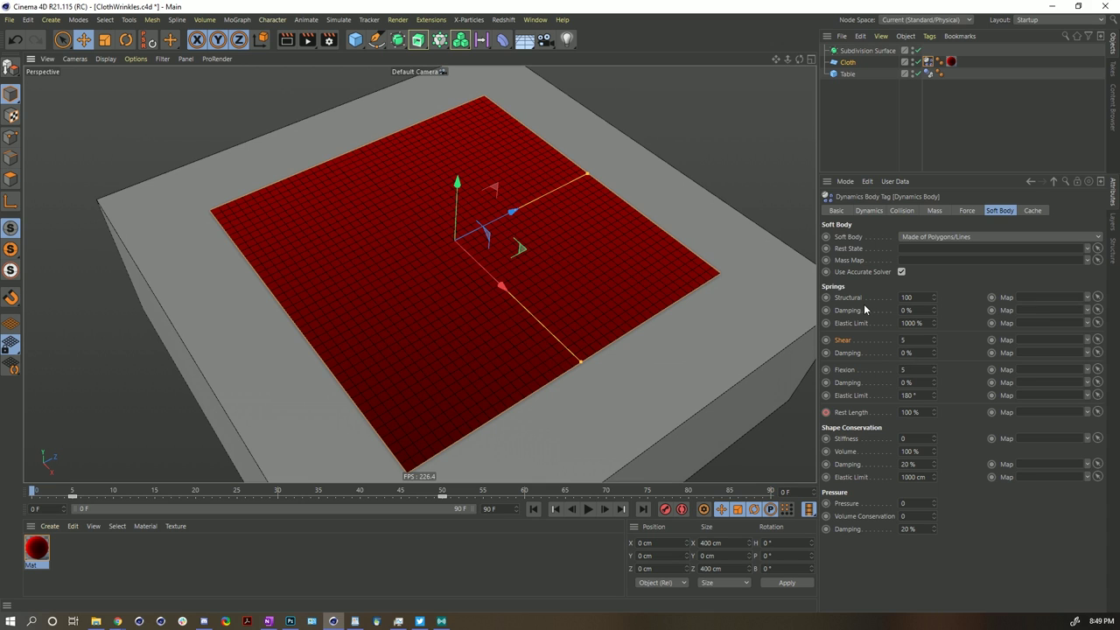
pyautogui.click(846, 371)
pyautogui.click(588, 510)
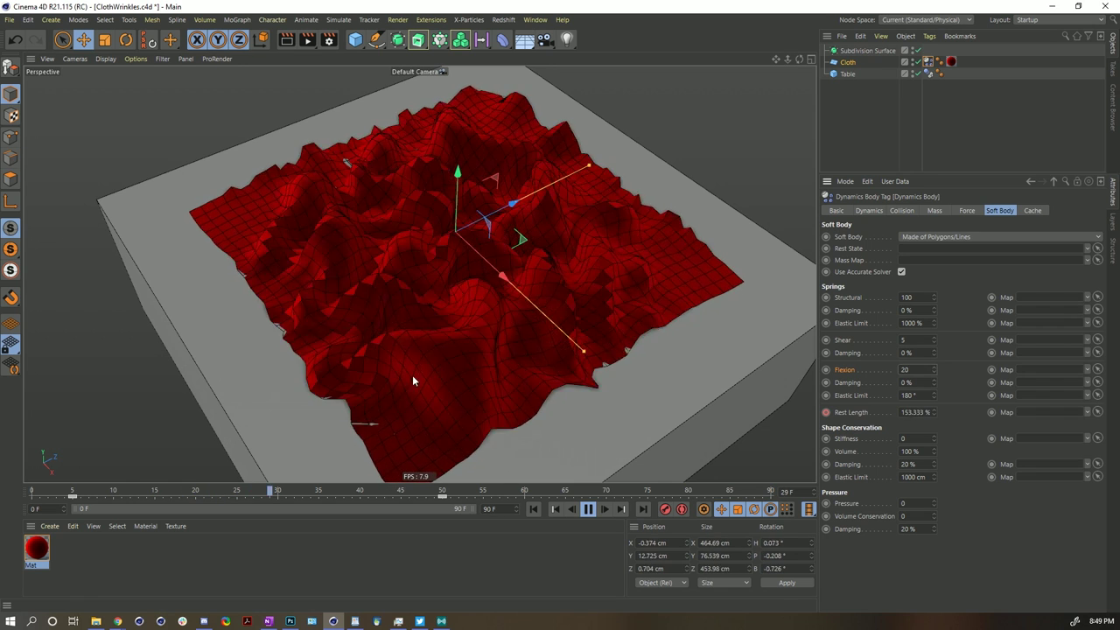
pyautogui.click(589, 511)
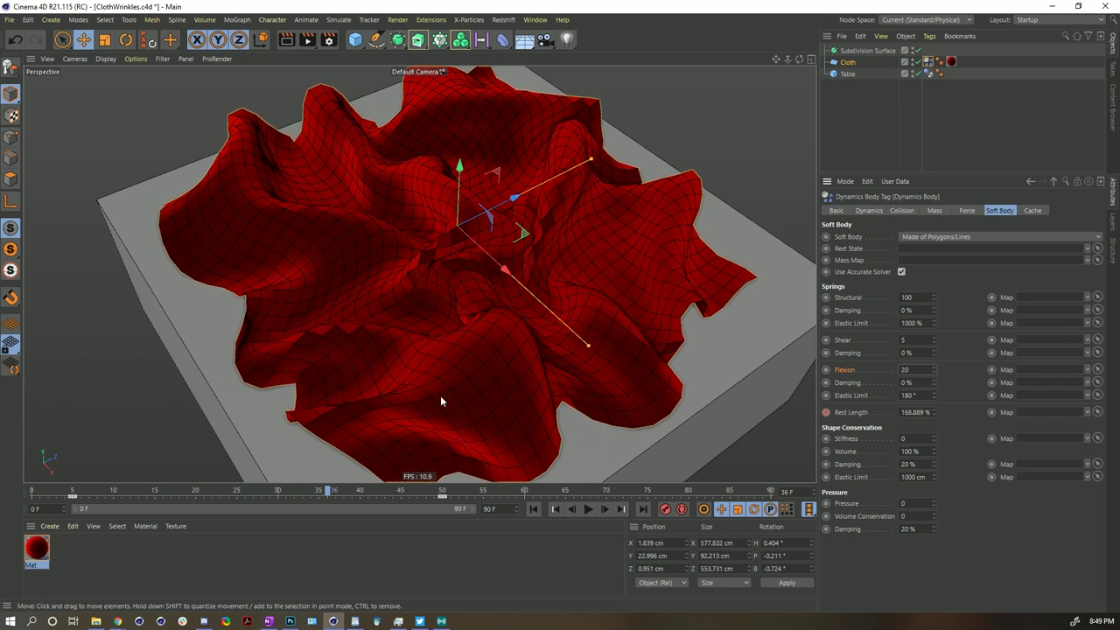
# Step: Replay from the start to frame 73, rewind to the flat sheet, and start entering a lower Flexion value
pyautogui.click(533, 509)
pyautogui.click(588, 509)
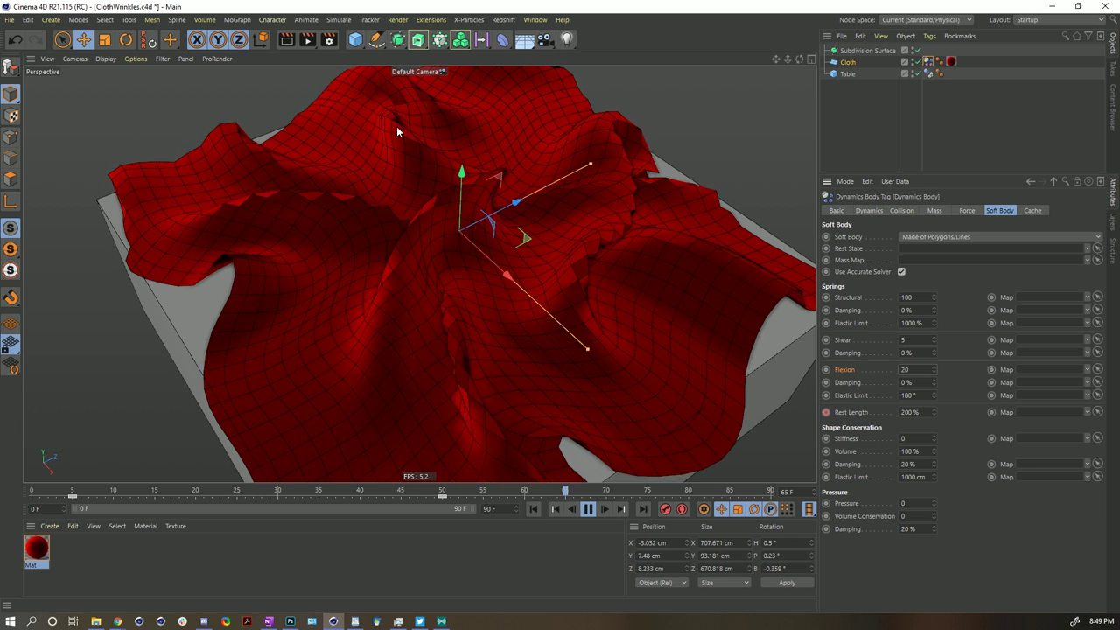
pyautogui.click(588, 509)
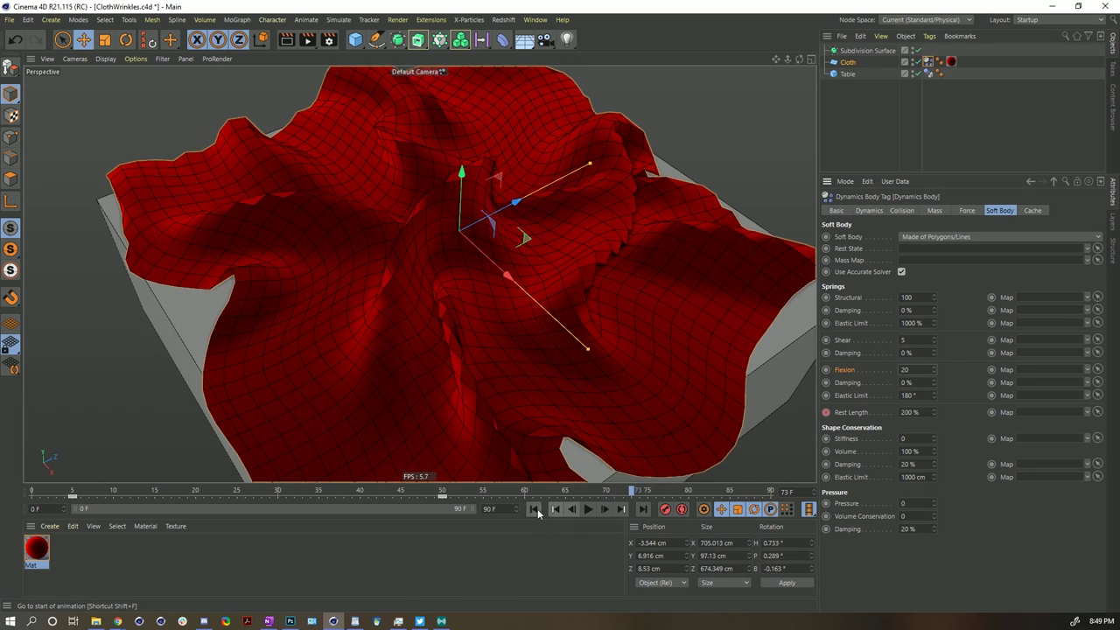
pyautogui.click(534, 508)
pyautogui.doubleClick(922, 368)
pyautogui.write('1')
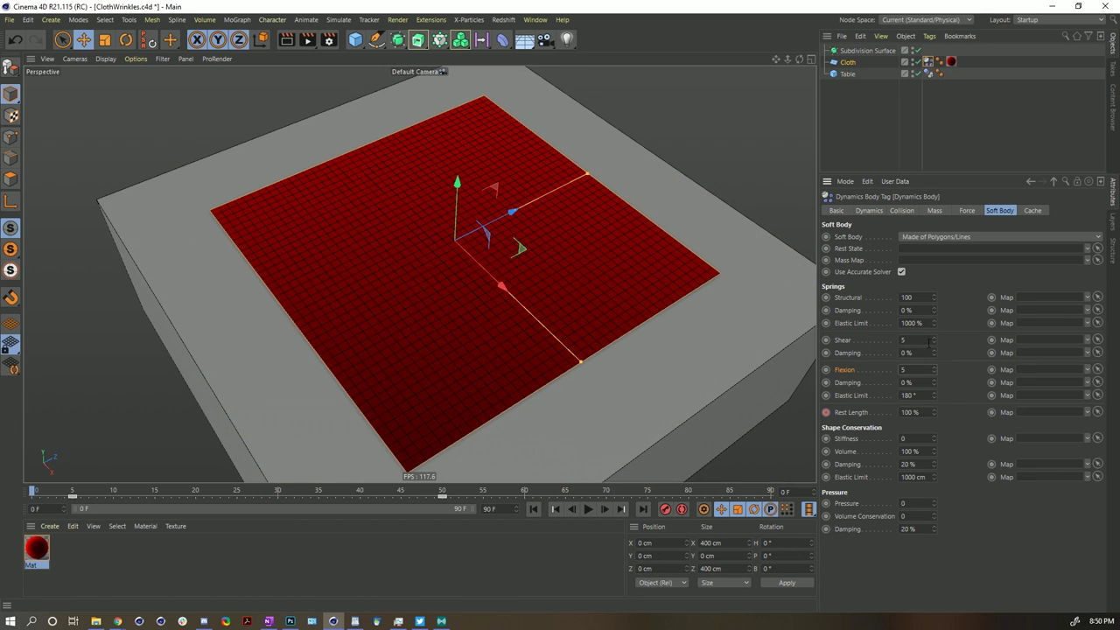
# Step: Set the Shear stiffness to 20 and run the simulation to frame 61
pyautogui.doubleClick(914, 339)
pyautogui.write('20')
pyautogui.press('Return')
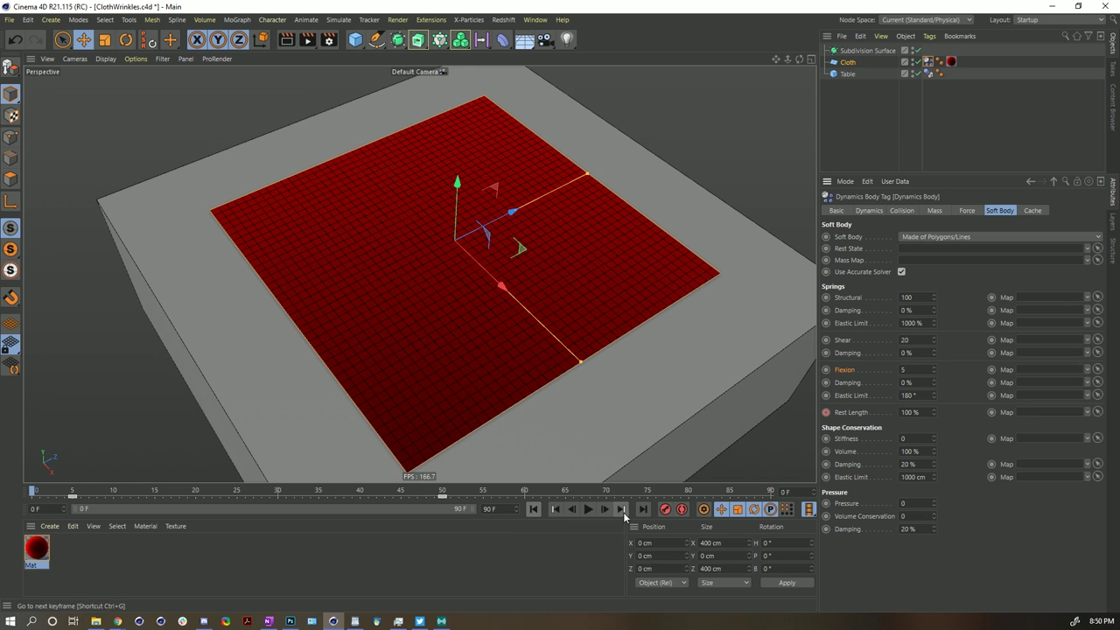
pyautogui.click(587, 511)
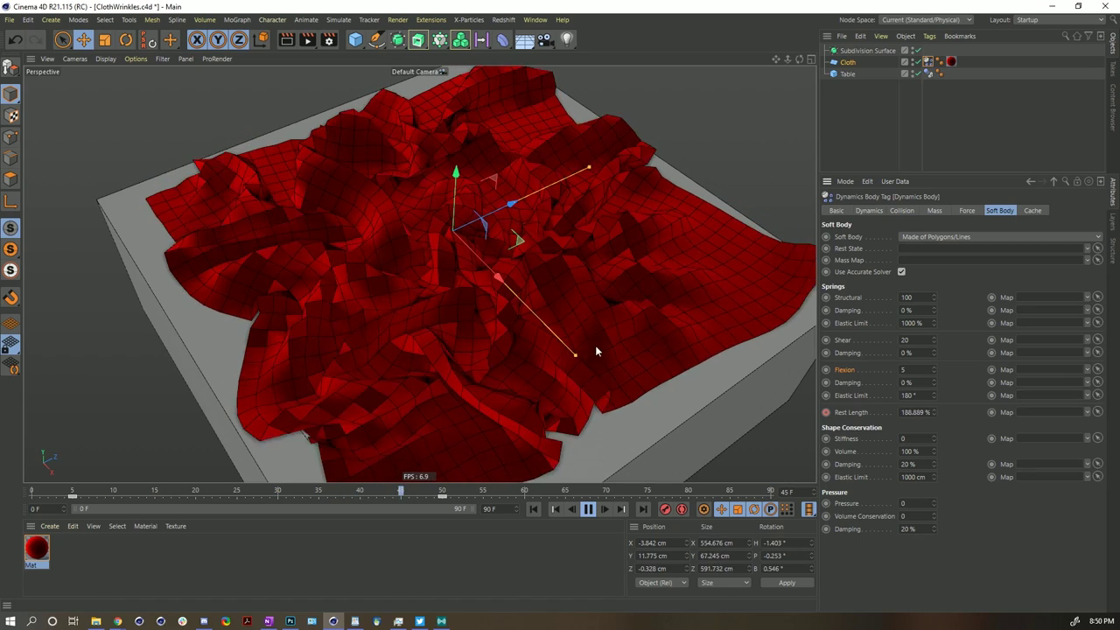
pyautogui.click(588, 510)
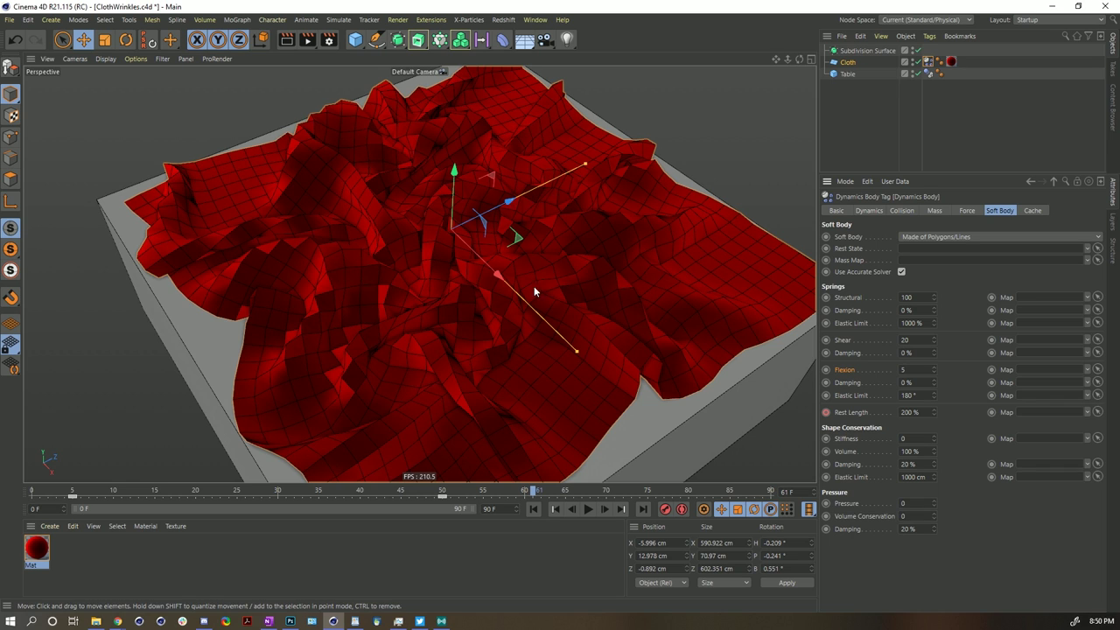
# Step: Rewind and replay the cloth, pausing at frame 28 and stopping at frame 84
pyautogui.scroll(-5, 518, 273)
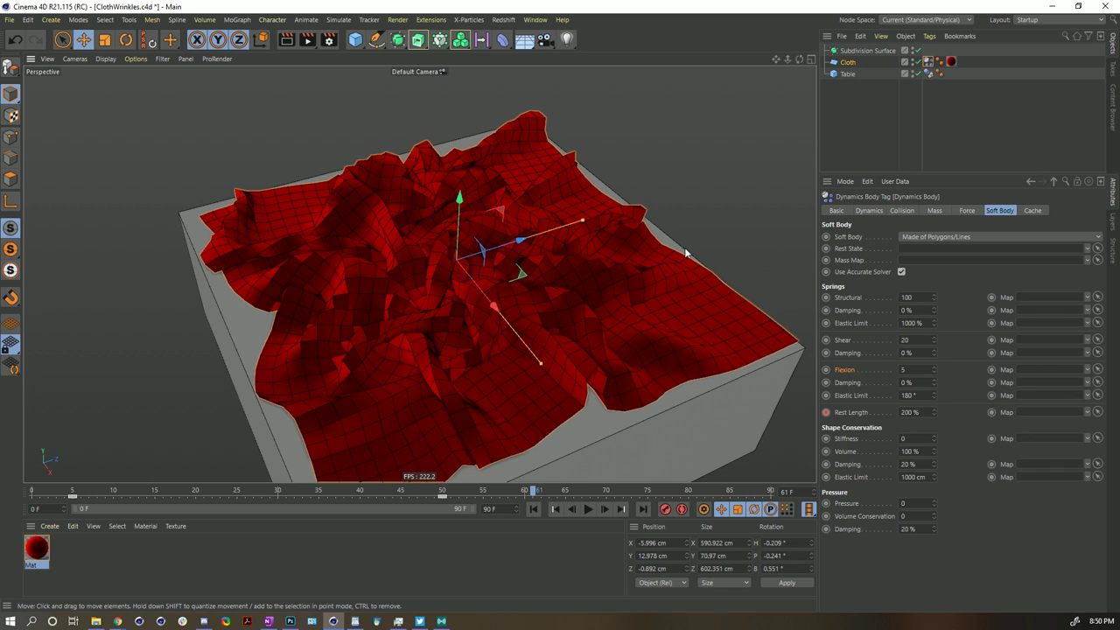
pyautogui.click(534, 508)
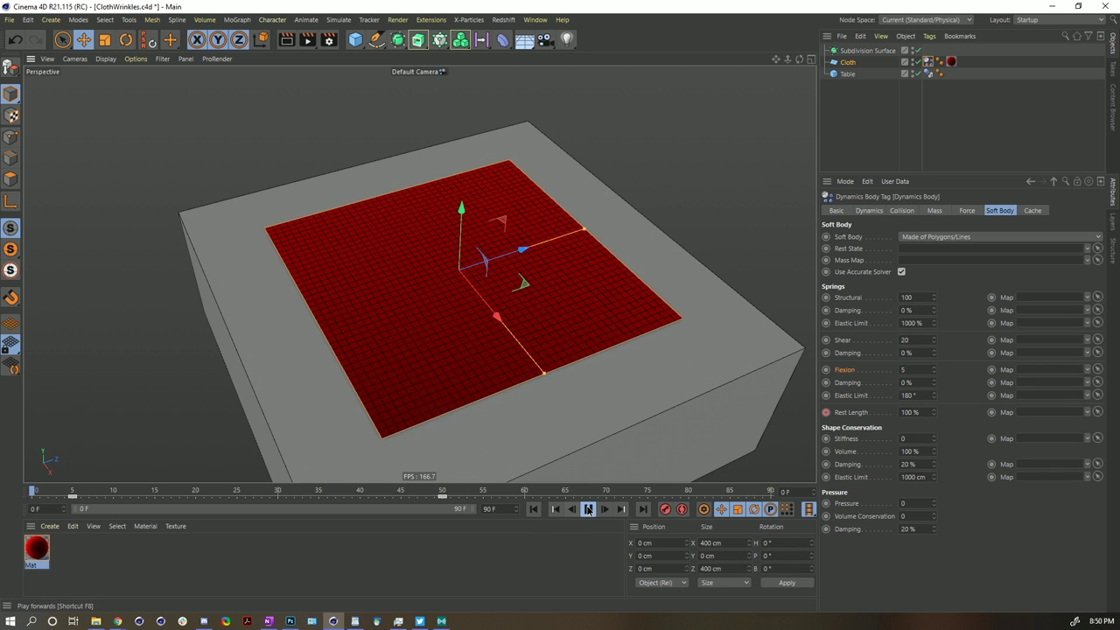
pyautogui.click(588, 509)
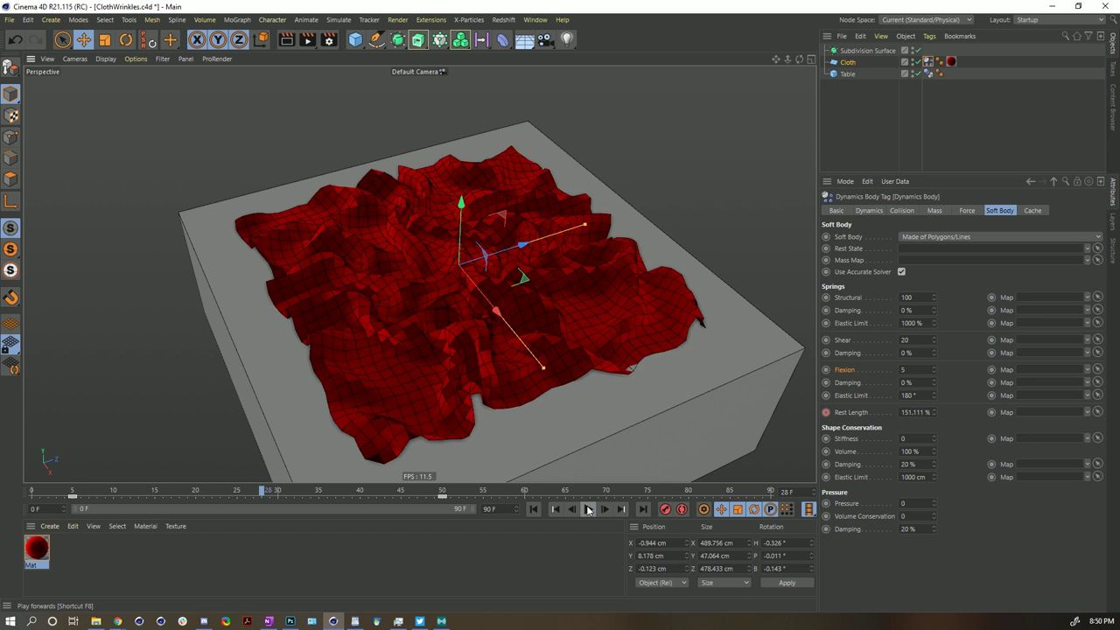
pyautogui.click(588, 509)
pyautogui.click(588, 510)
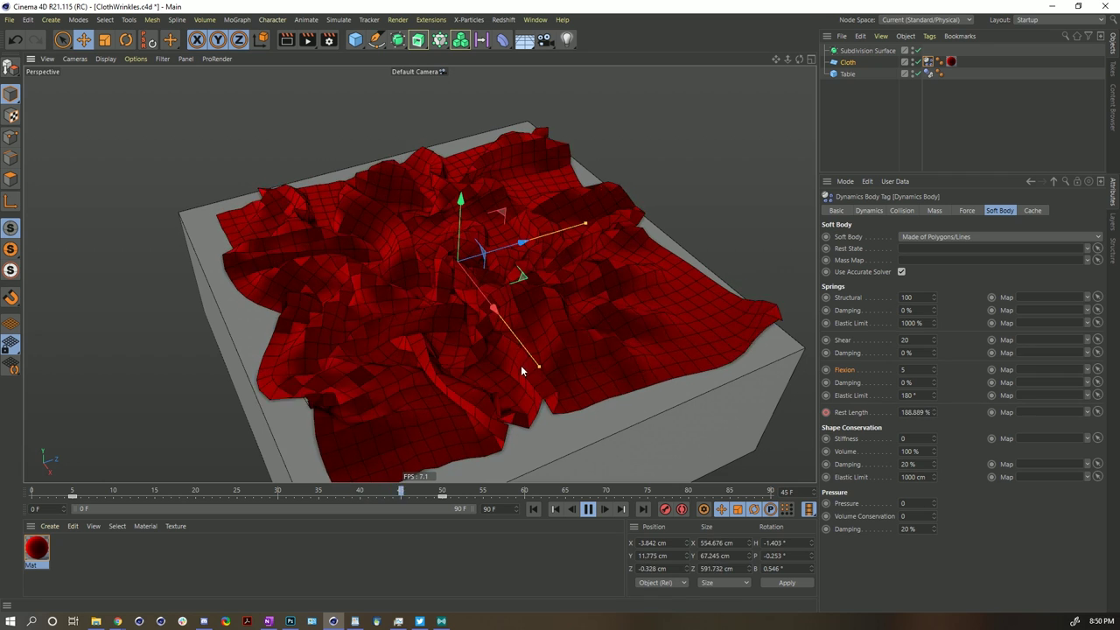
pyautogui.click(589, 509)
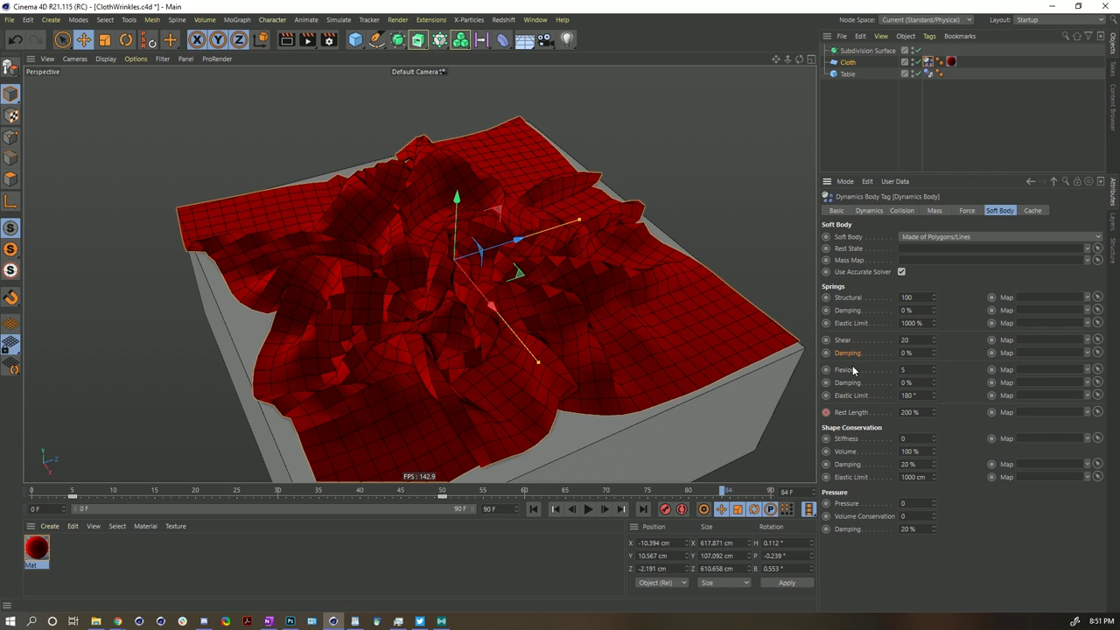
# Step: Set Shear damping to 99%, replay to frame 46 to inspect the folds, and re-enter Flexion 5
pyautogui.click(533, 509)
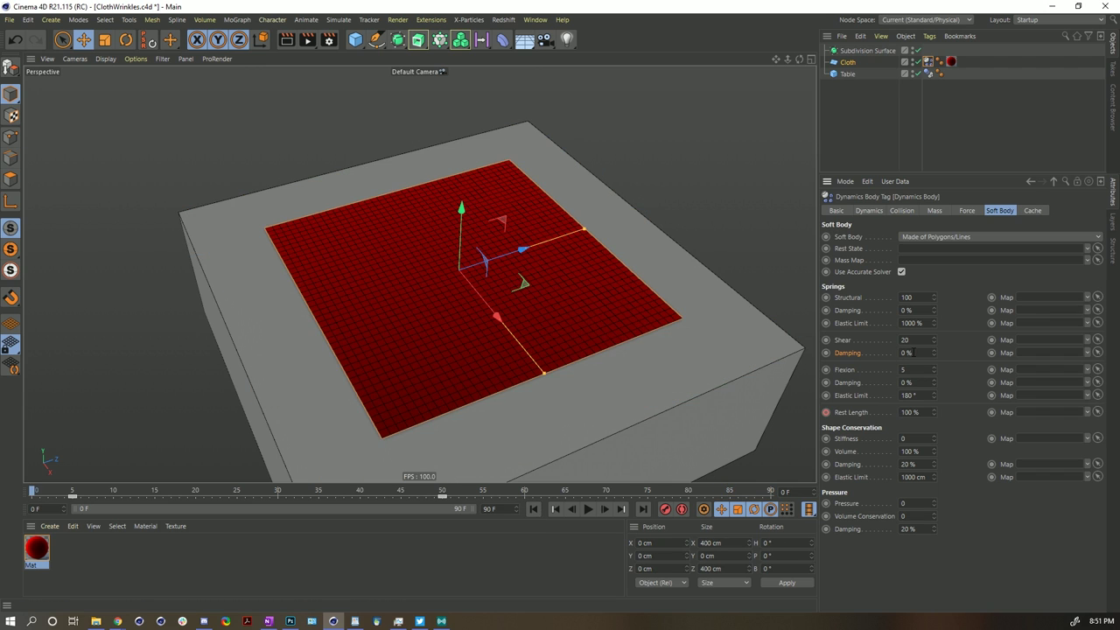
pyautogui.click(910, 353)
pyautogui.click(588, 509)
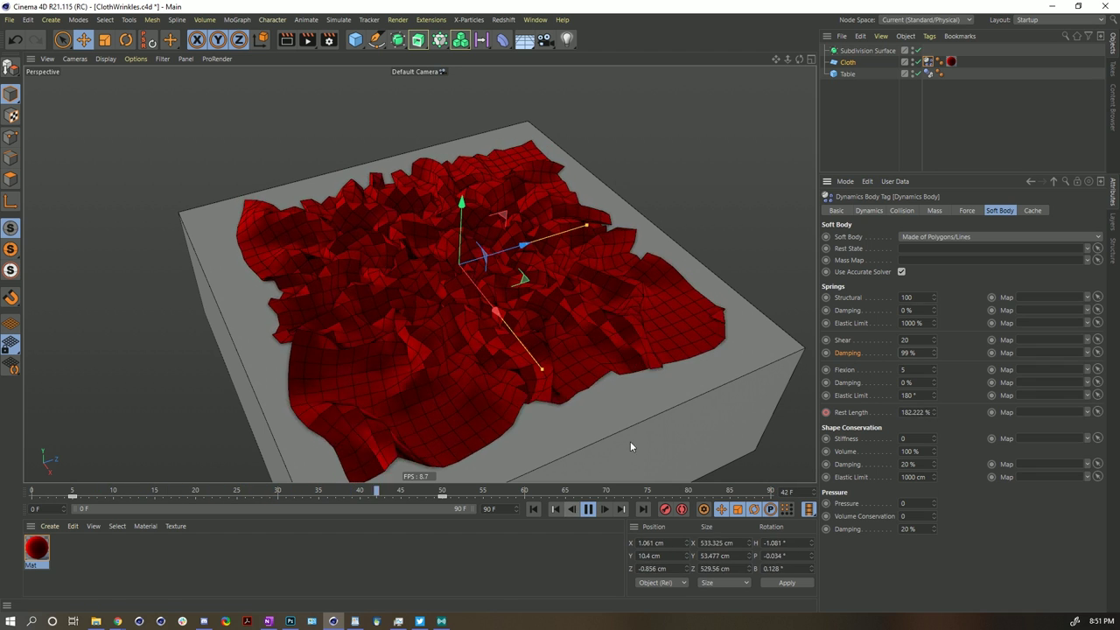
pyautogui.click(589, 509)
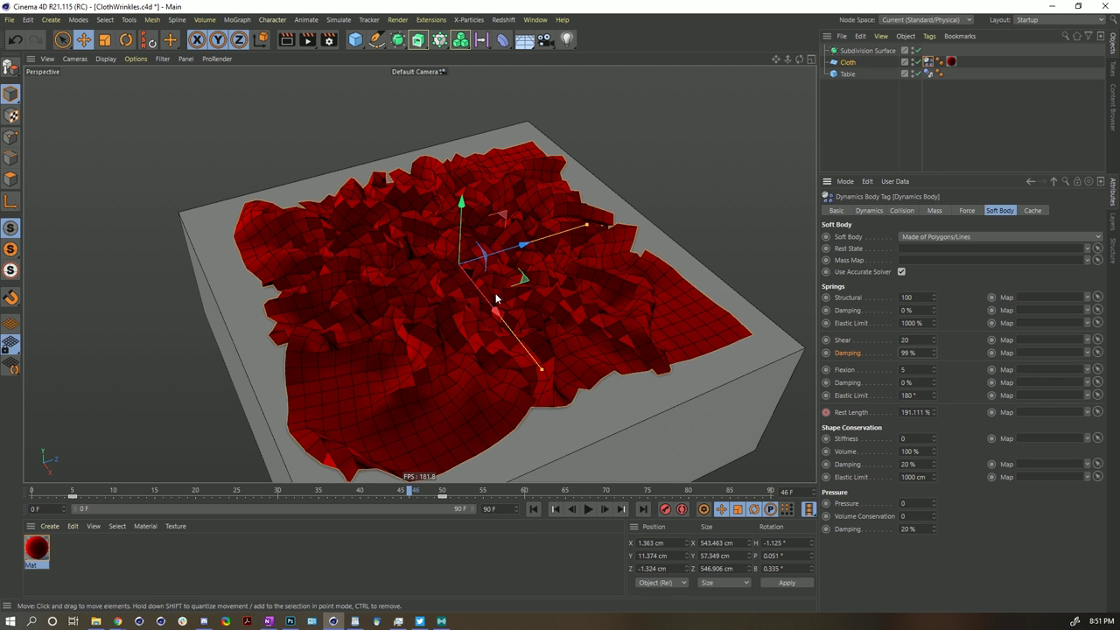
pyautogui.keyDown('alt'); pyautogui.moveTo(495, 293); pyautogui.dragTo(441, 271); pyautogui.keyUp('alt')
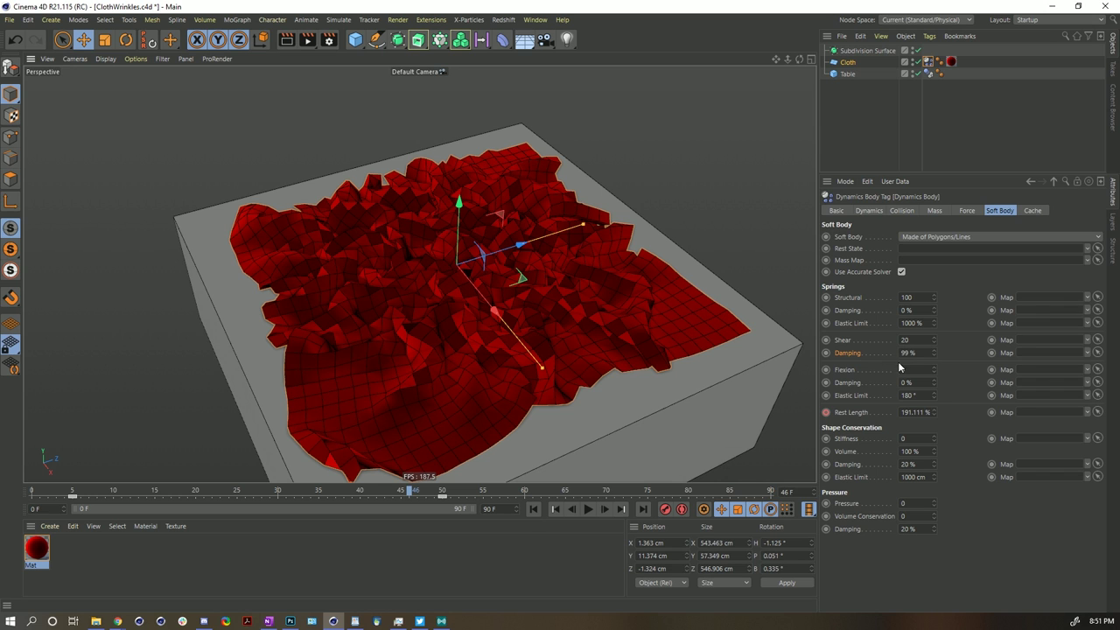
pyautogui.write('5')
pyautogui.press('Return')
# Step: Play the simulation on, pausing at frame 57 and stopping at frame 73
pyautogui.click(591, 510)
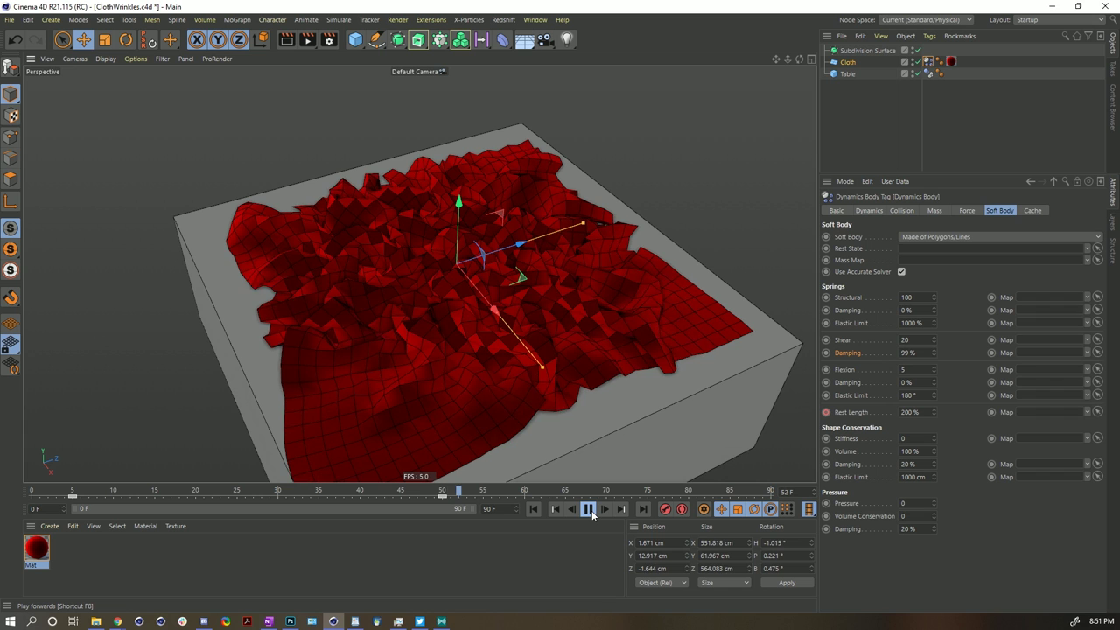
pyautogui.click(589, 509)
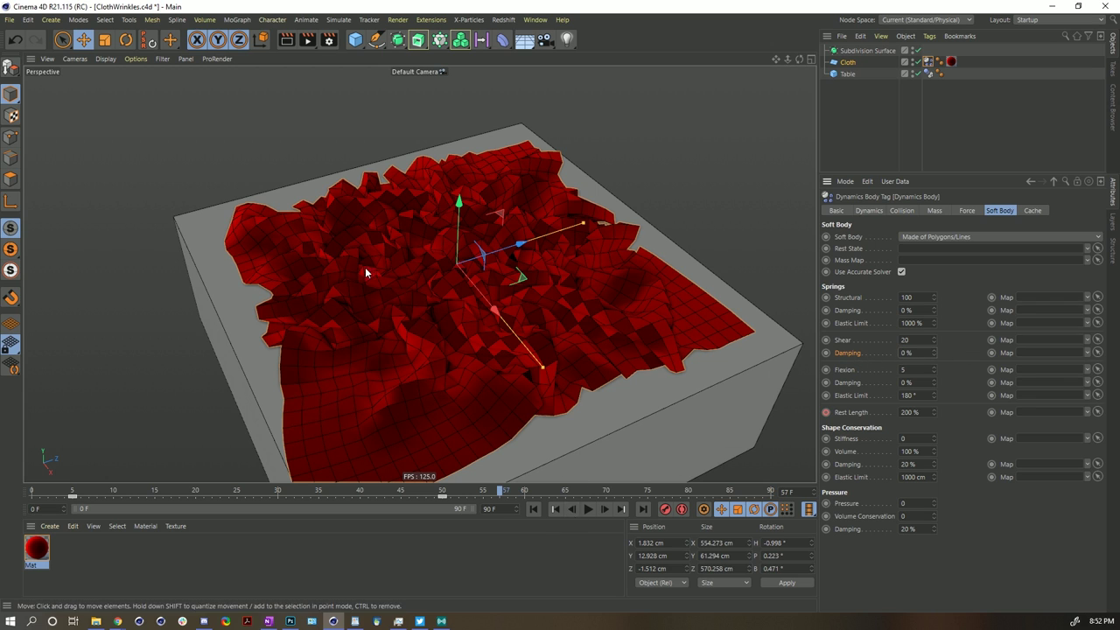
pyautogui.click(588, 509)
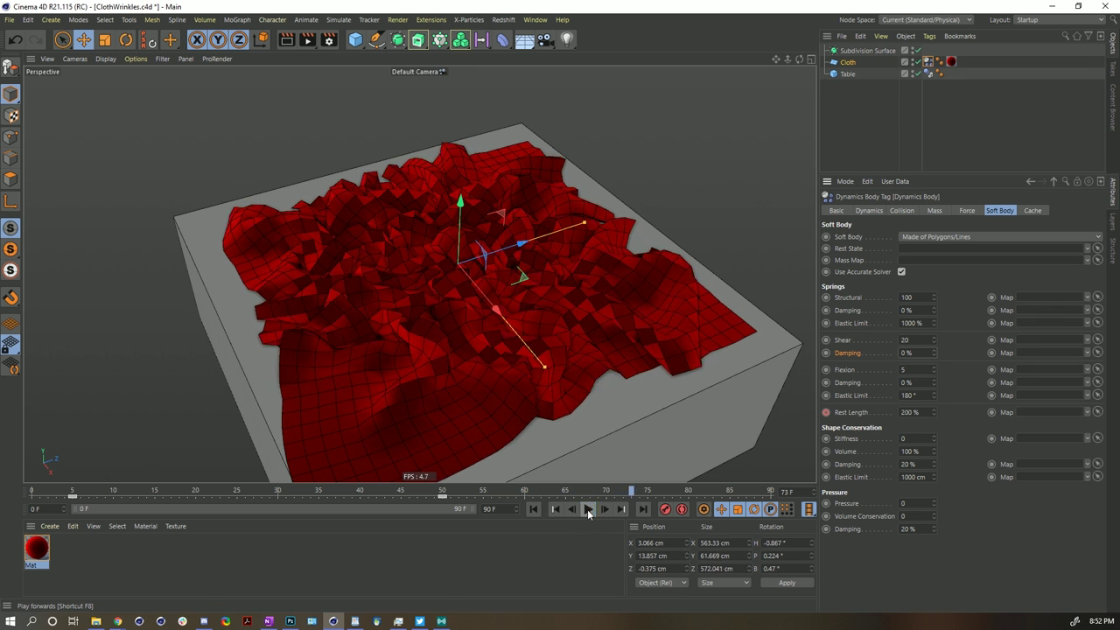
pyautogui.click(587, 510)
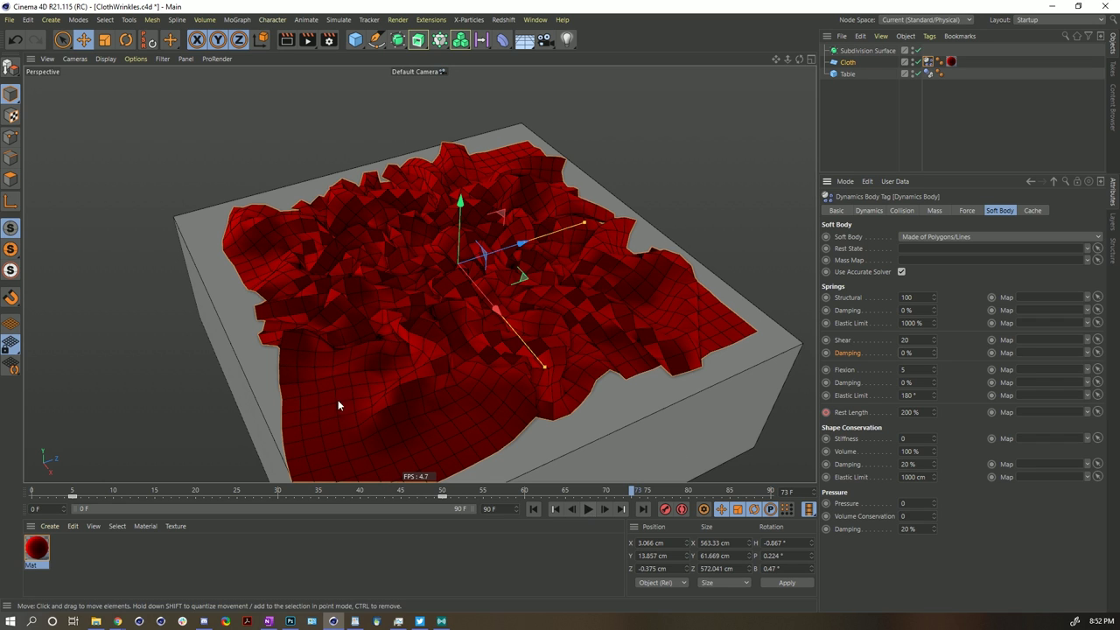
# Step: Reset Shear damping to 0%, rewind to the flat sheet, reframe the view, and start a new scene
pyautogui.click(847, 352)
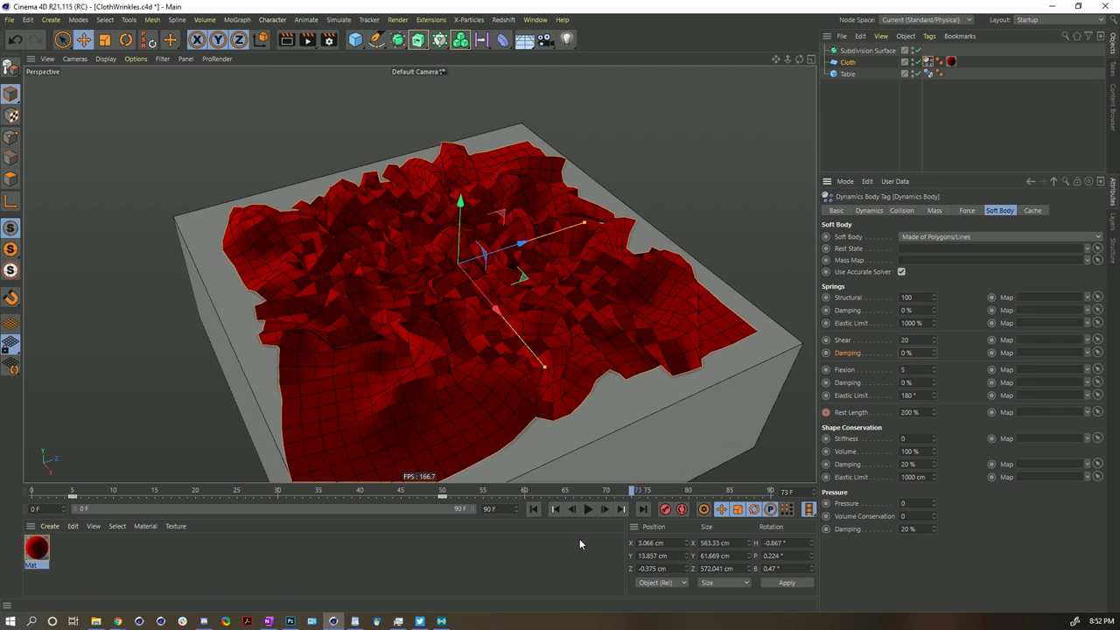
pyautogui.click(533, 508)
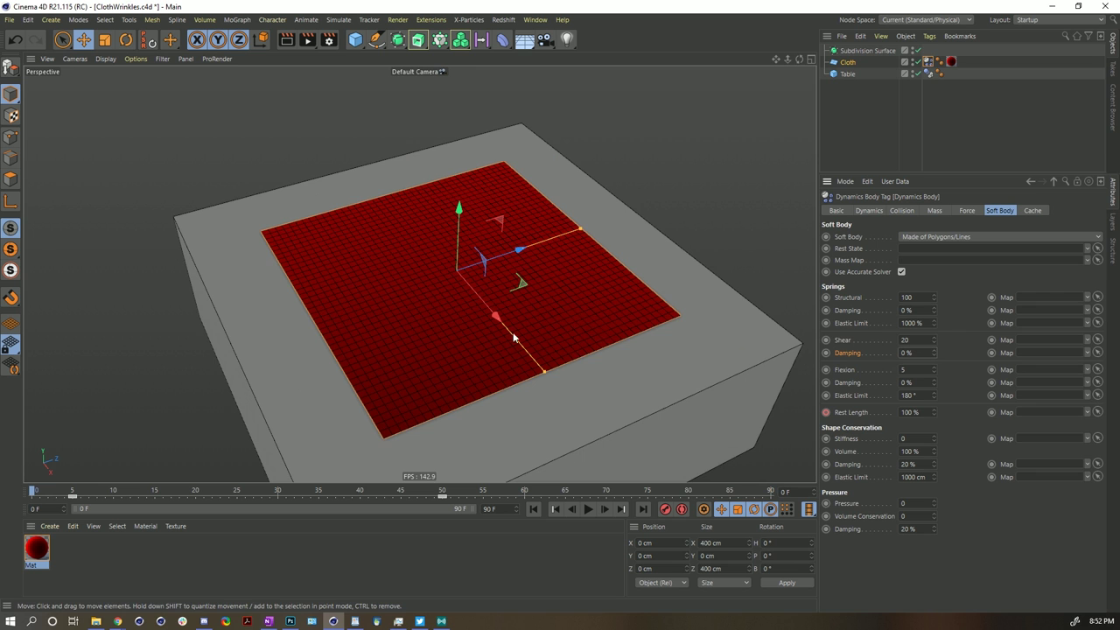
pyautogui.keyDown('alt'); pyautogui.moveTo(376, 367); pyautogui.dragTo(438, 337); pyautogui.keyUp('alt')
pyautogui.scroll(8, 474, 349)
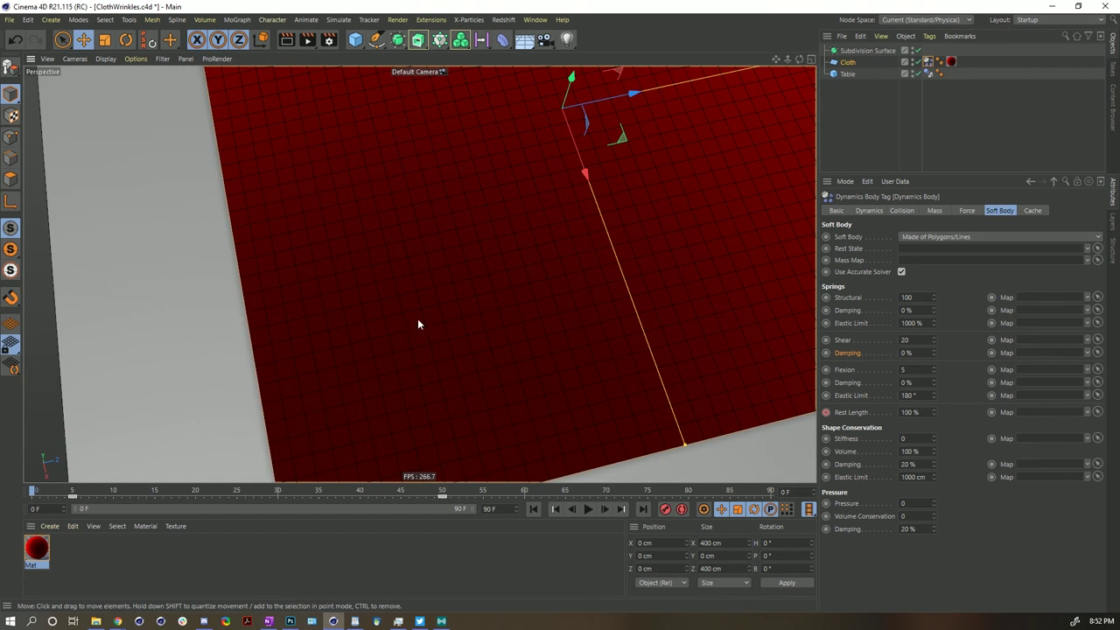
pyautogui.keyDown('alt'); pyautogui.moveTo(416, 378); pyautogui.dragTo(483, 325); pyautogui.keyUp('alt')
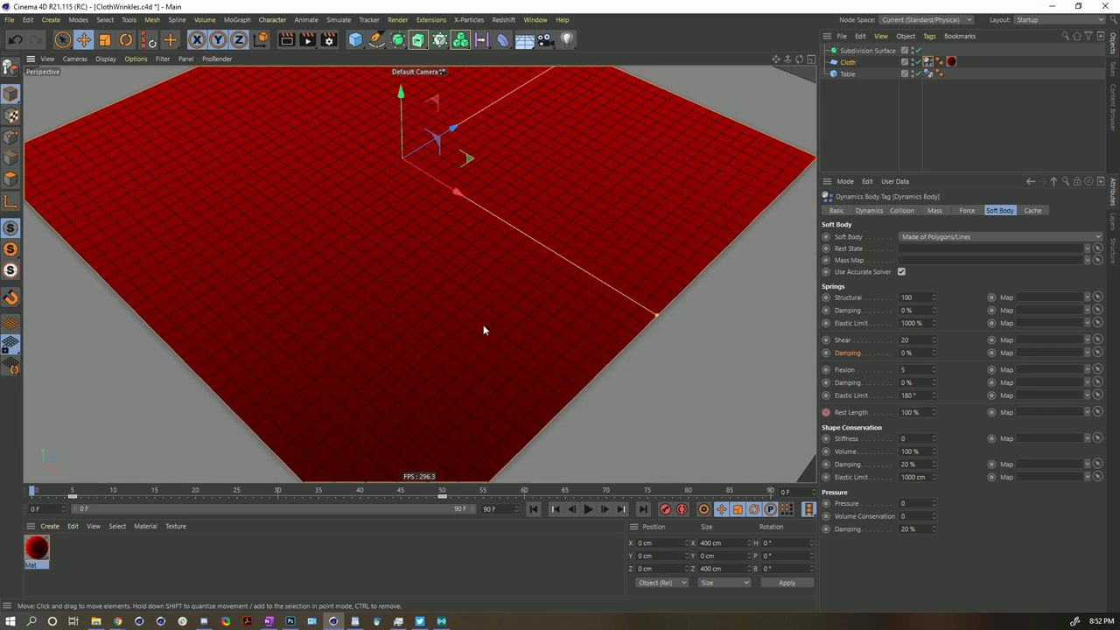
pyautogui.hotkey('ctrl', 'n')
pyautogui.click(502, 42)
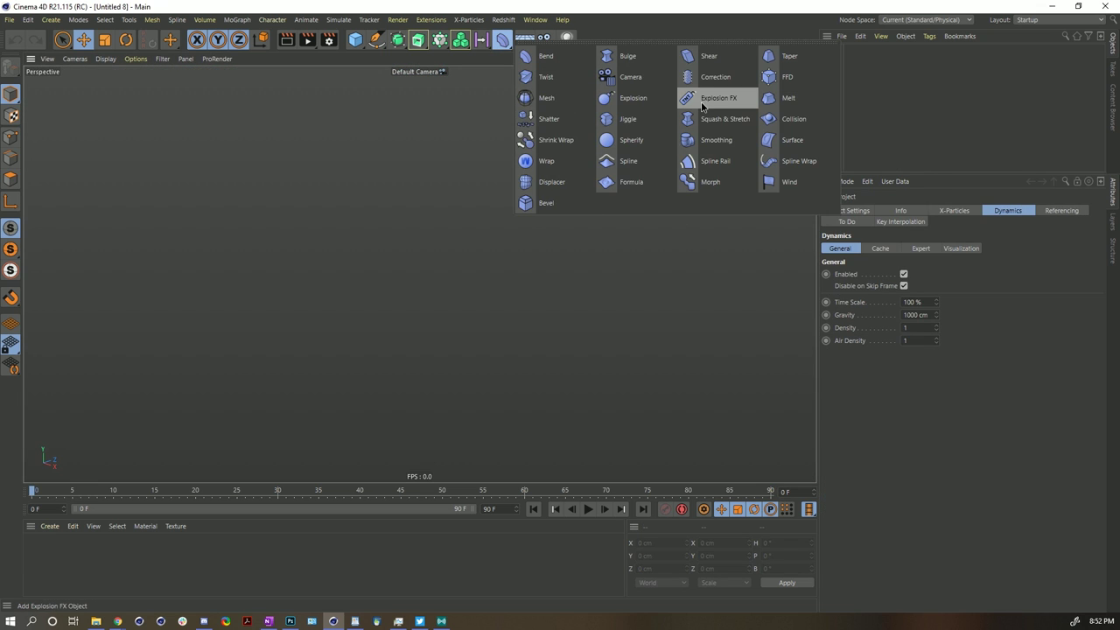
pyautogui.click(708, 56)
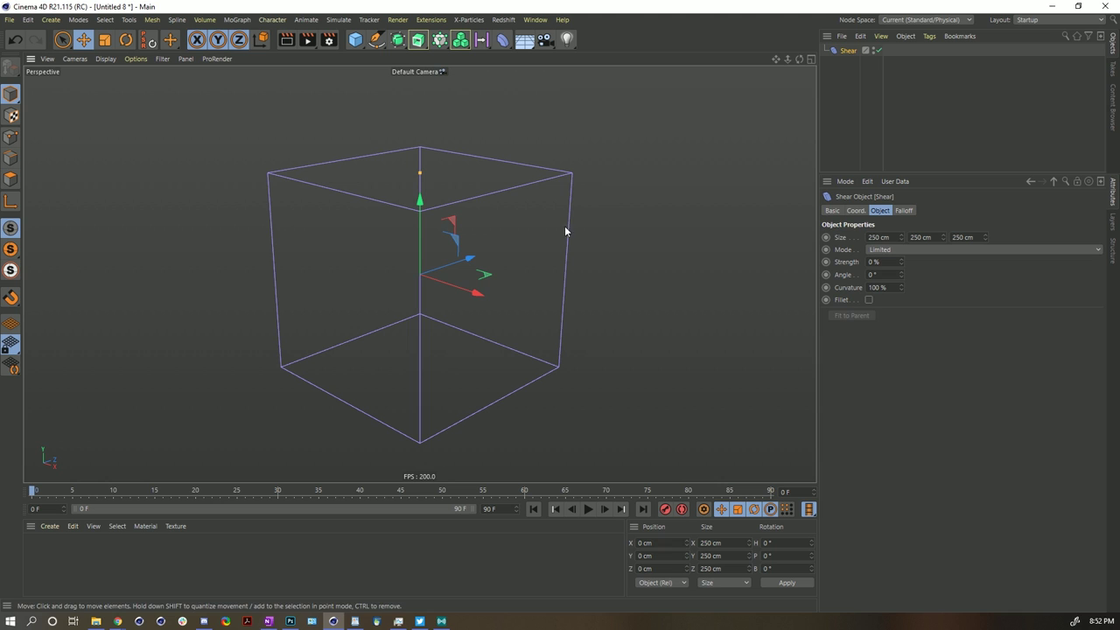
pyautogui.click(884, 287)
pyautogui.write('0')
pyautogui.press('Return')
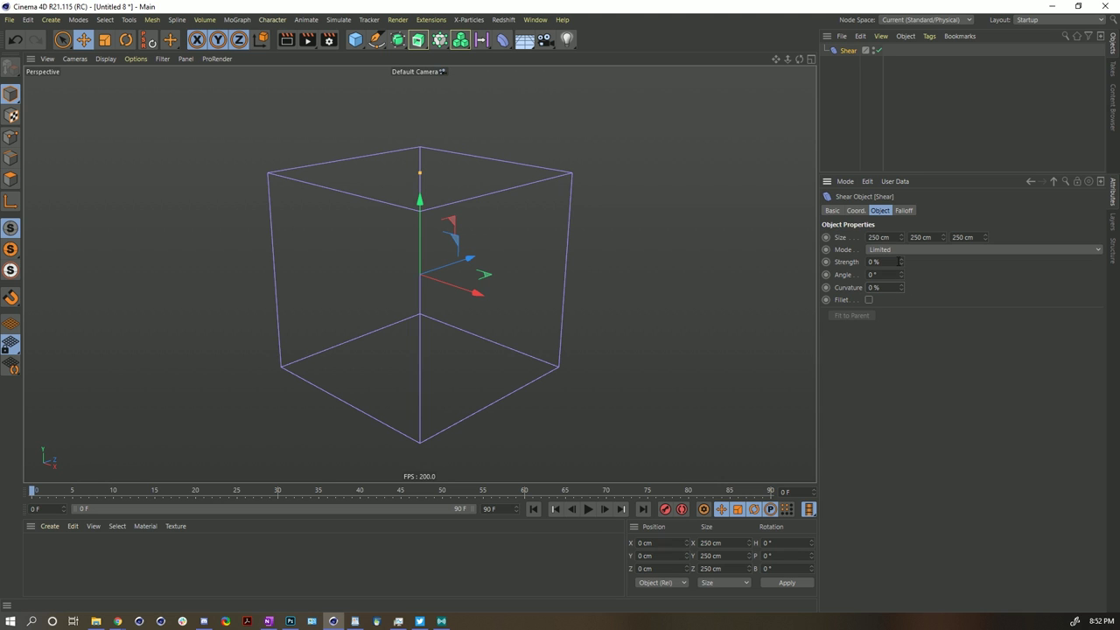
pyautogui.moveTo(420, 172); pyautogui.dragTo(576, 252)
pyautogui.moveTo(900, 262)
pyautogui.mouseDown()
pyautogui.moveTo(801, 263)
pyautogui.moveTo(1022, 262)
pyautogui.moveTo(669, 262)
pyautogui.moveTo(911, 262)
pyautogui.mouseUp()
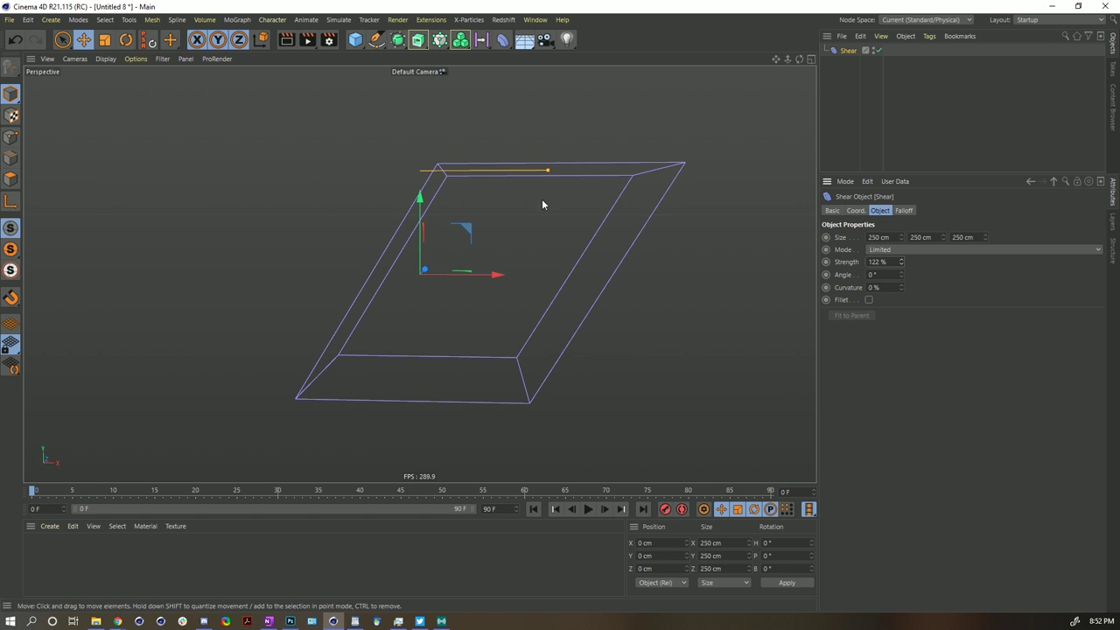
pyautogui.moveTo(903, 262); pyautogui.dragTo(820, 262)
pyautogui.hotkey('ctrl', 'F4')
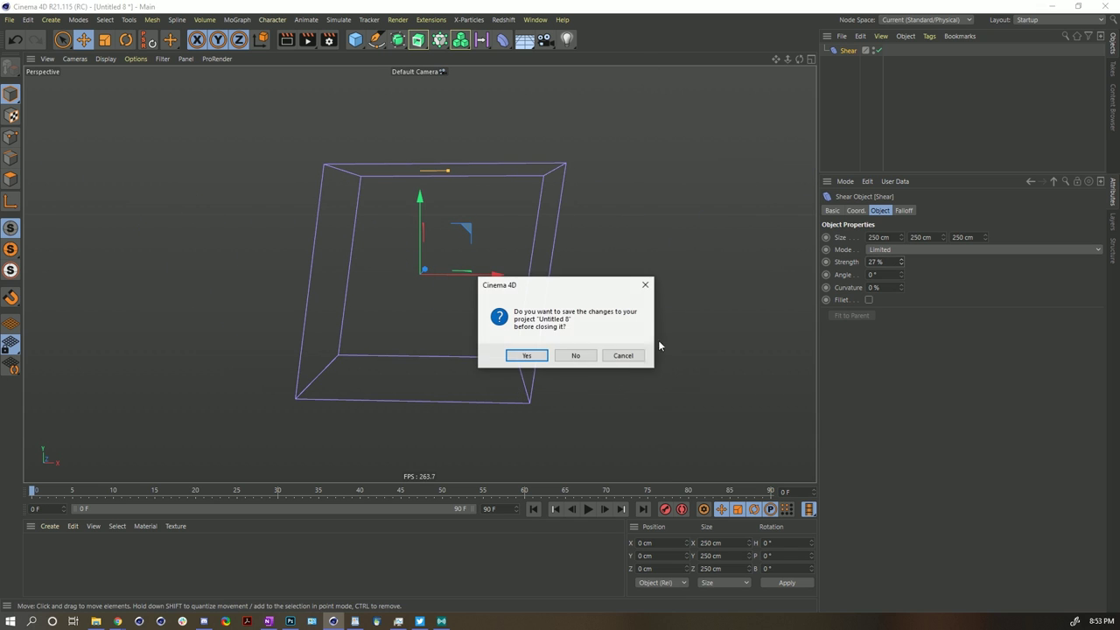
pyautogui.click(580, 355)
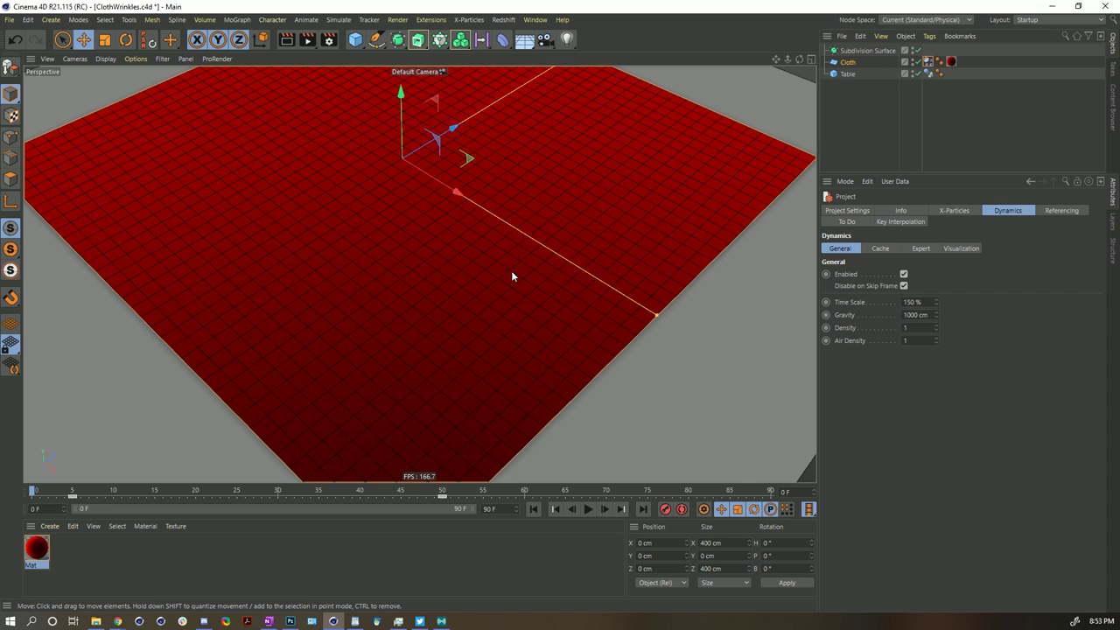
# Step: On the Dynamics Body tag's Soft Body settings, set Shear to 50 with 99% damping
pyautogui.click(928, 62)
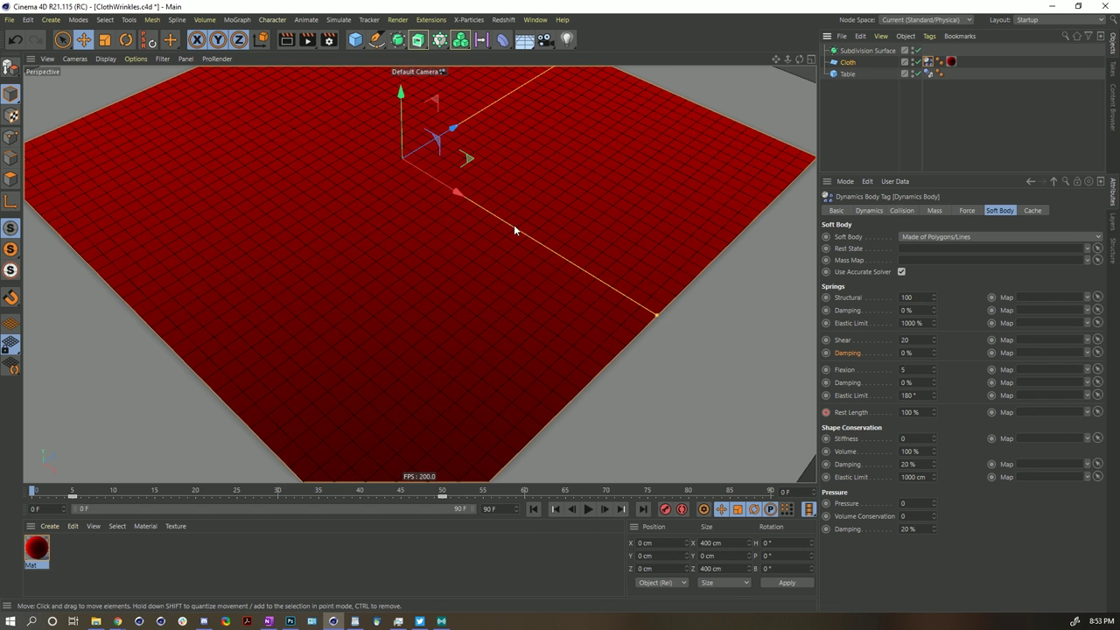
pyautogui.scroll(-5, 513, 224)
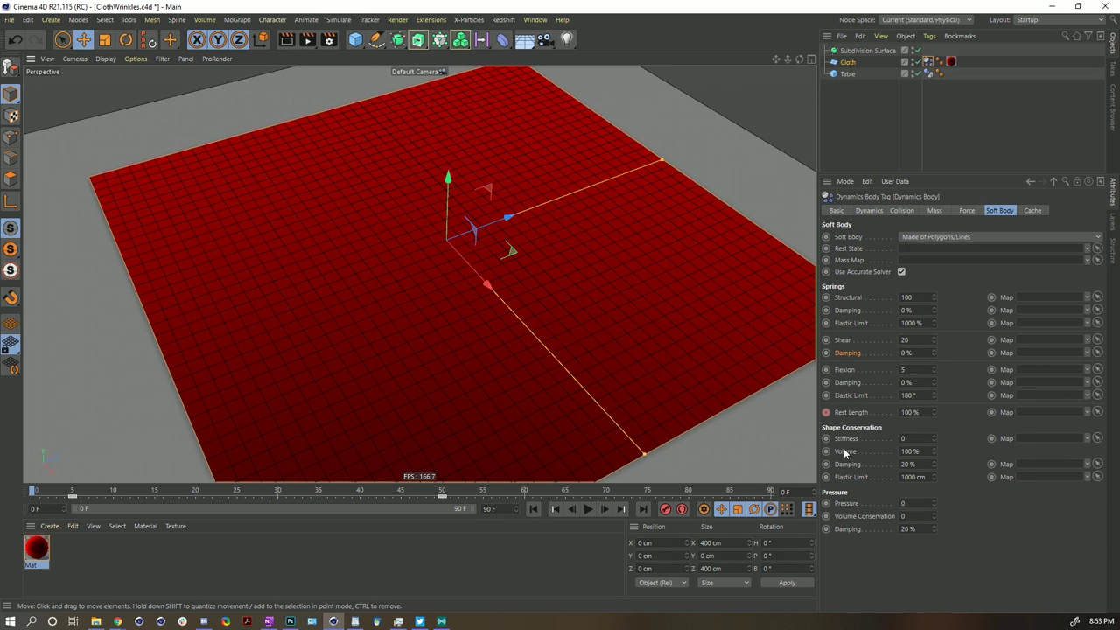
pyautogui.click(906, 340)
pyautogui.write('50')
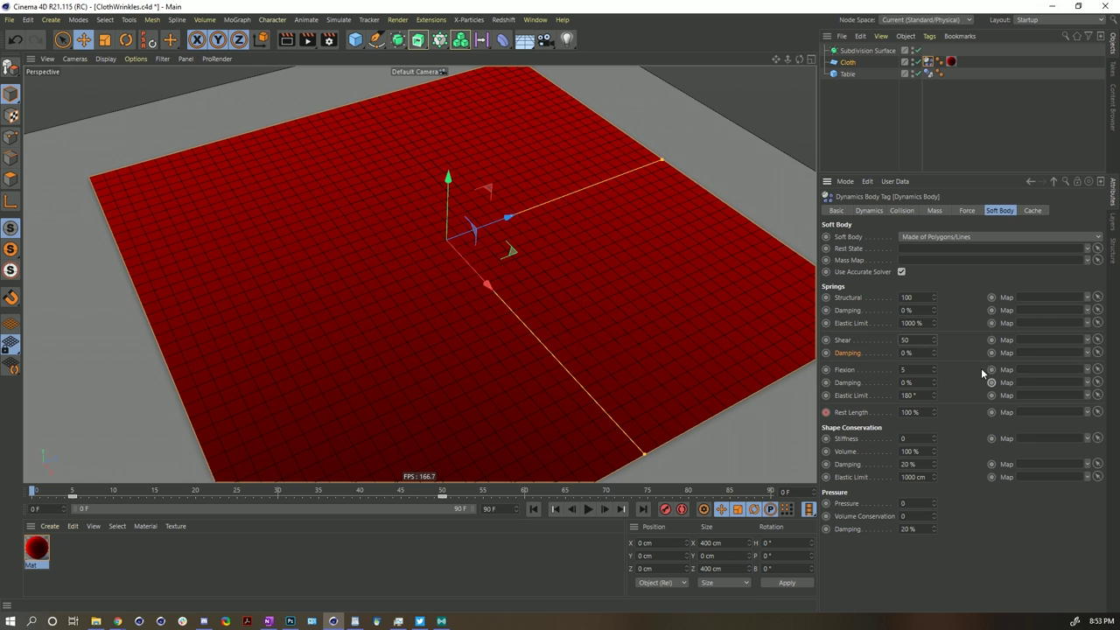
pyautogui.click(906, 352)
pyautogui.write('99')
pyautogui.press('Return')
# Step: Play the cloth simulation, pausing once to inspect the folds, then stop it
pyautogui.click(586, 509)
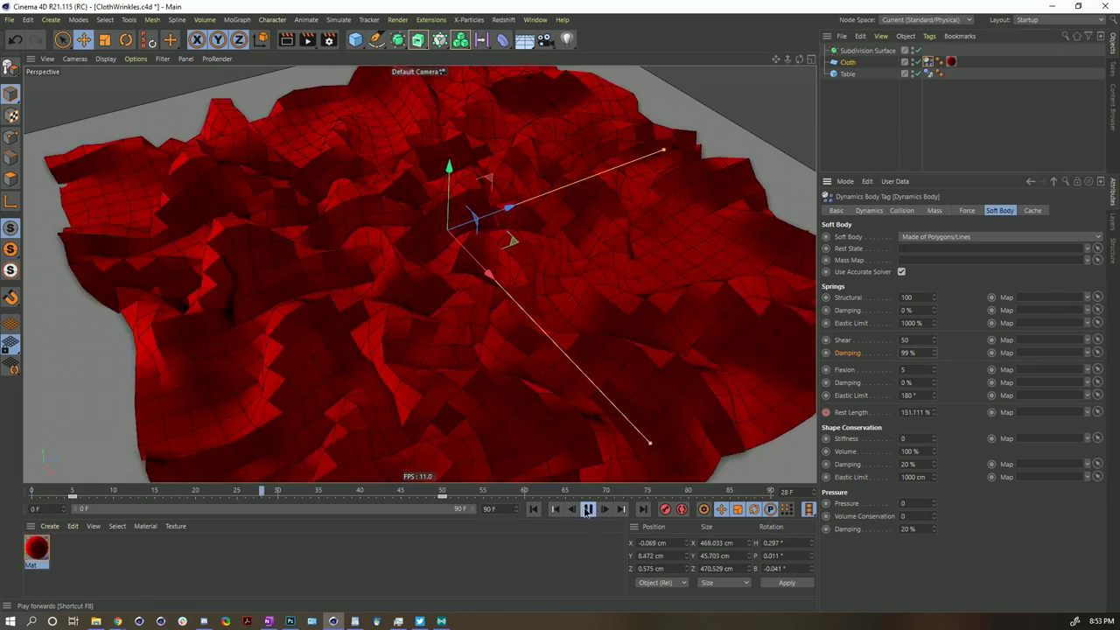
pyautogui.click(586, 510)
pyautogui.click(587, 509)
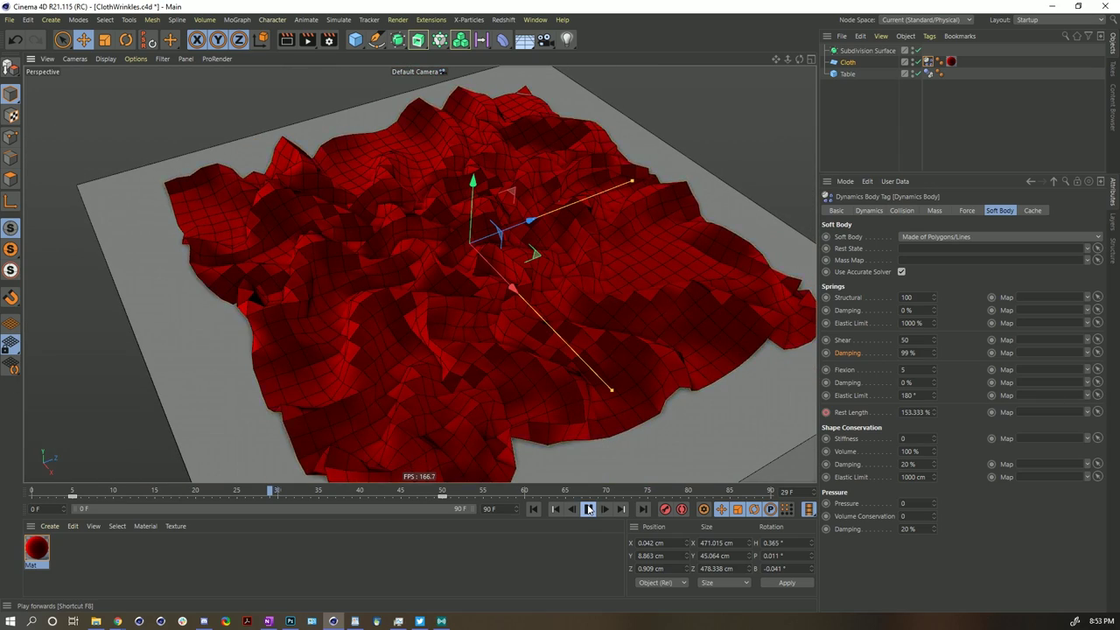
pyautogui.click(588, 509)
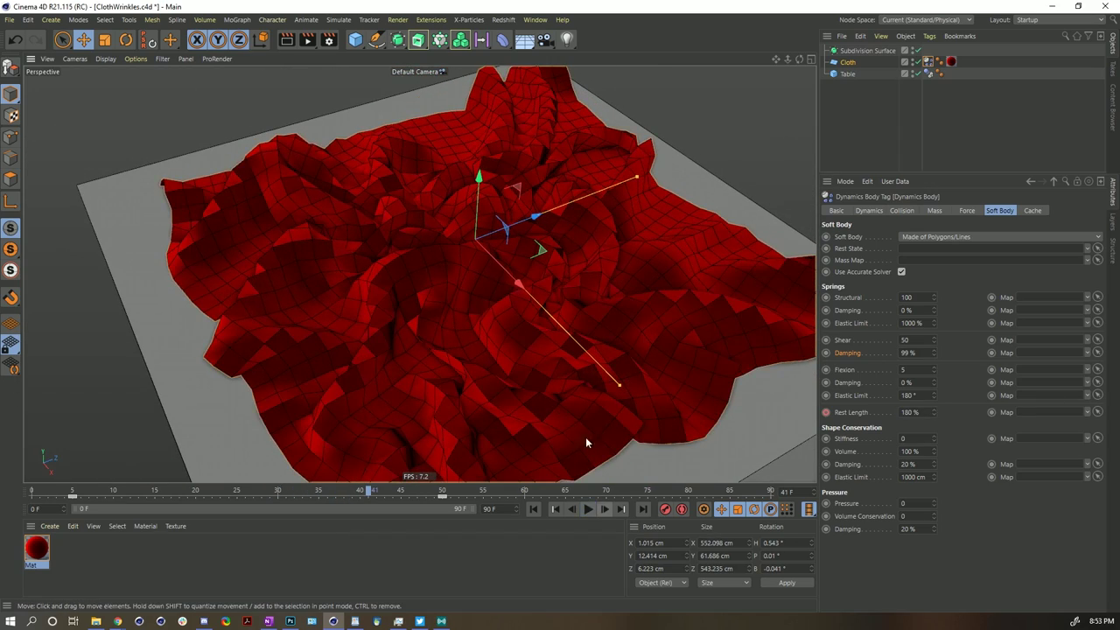
# Step: Reset Shear damping to 0% and replay the simulation from frame 0
pyautogui.click(911, 352)
pyautogui.write('0')
pyautogui.press('Return')
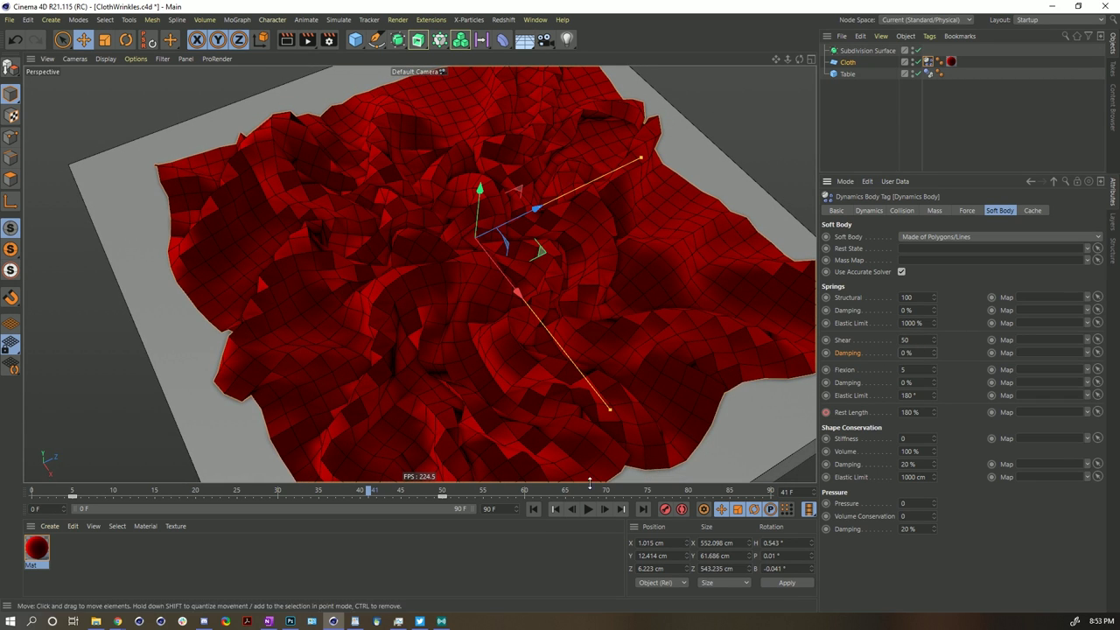
pyautogui.click(533, 509)
pyautogui.click(588, 510)
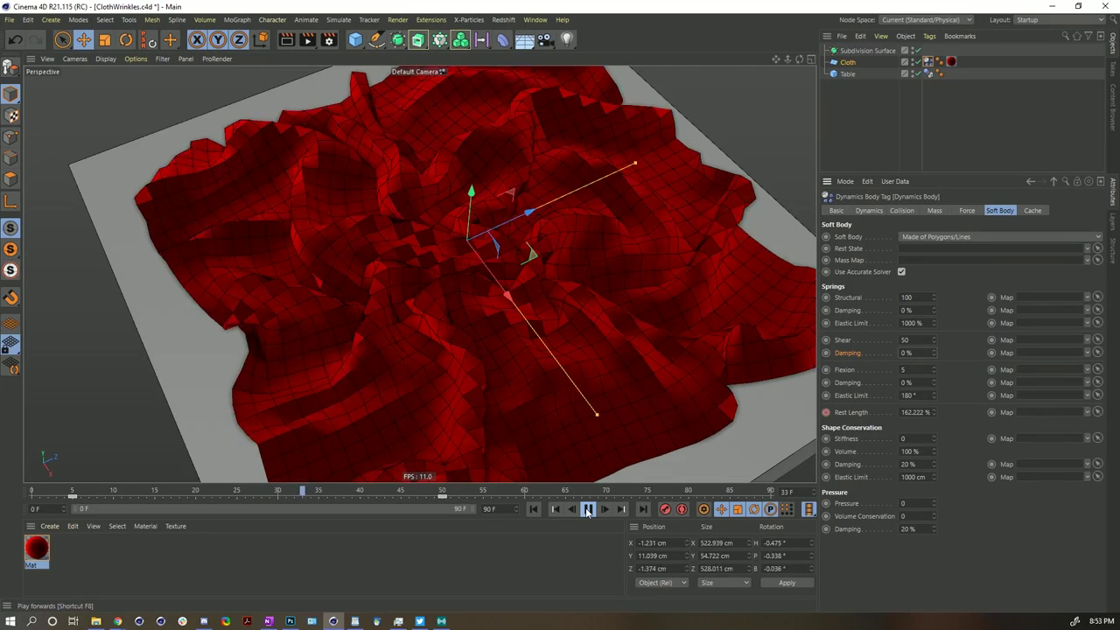
# Step: Stop playback, rewind to frame 0, and orbit and dolly to inspect the flat red cloth on the table
pyautogui.click(588, 510)
pyautogui.click(548, 509)
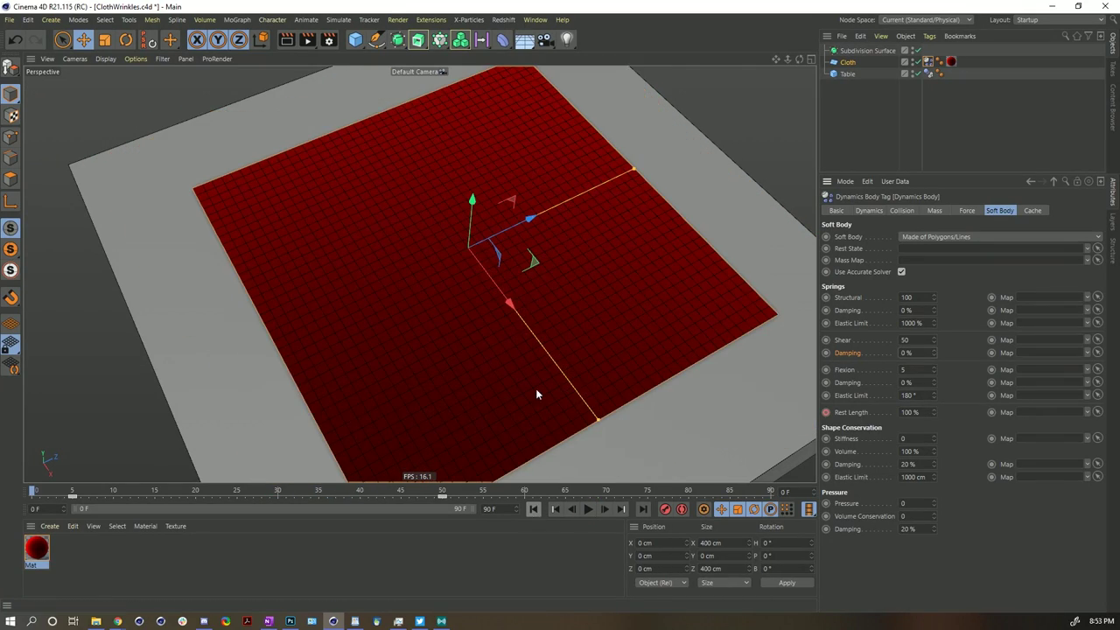
pyautogui.scroll(-3, 465, 257)
pyautogui.keyDown('alt'); pyautogui.moveTo(465, 257); pyautogui.dragTo(484, 272); pyautogui.keyUp('alt')
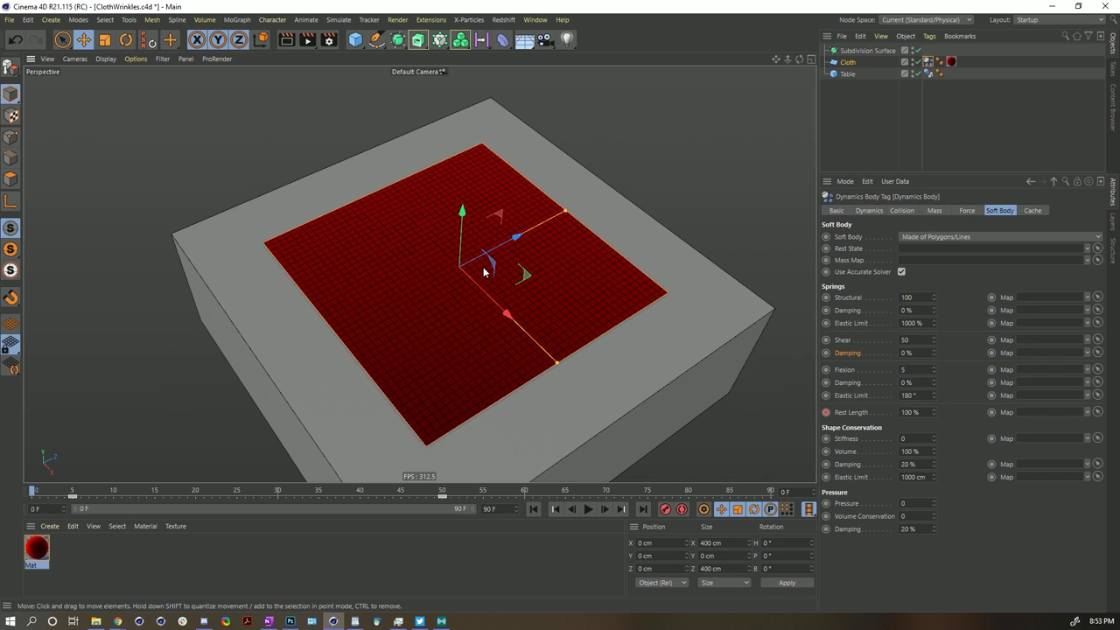
pyautogui.keyDown('alt'); pyautogui.moveTo(463, 276); pyautogui.dragTo(461, 268); pyautogui.keyUp('alt')
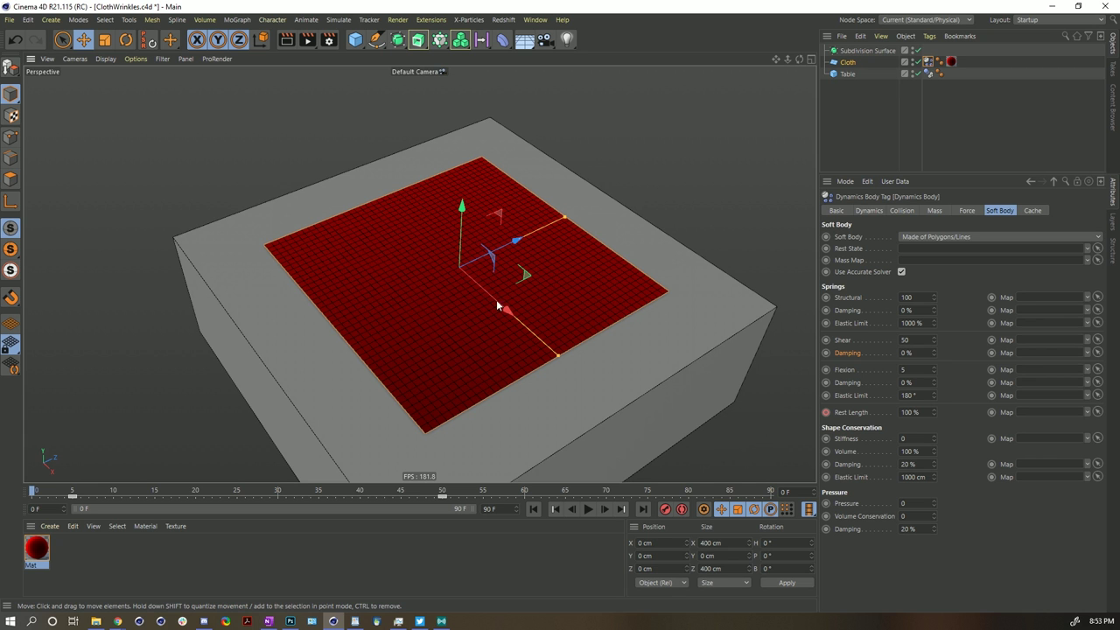
pyautogui.keyDown('alt'); pyautogui.moveTo(455, 270); pyautogui.dragTo(639, 283, button='right'); pyautogui.keyUp('alt')
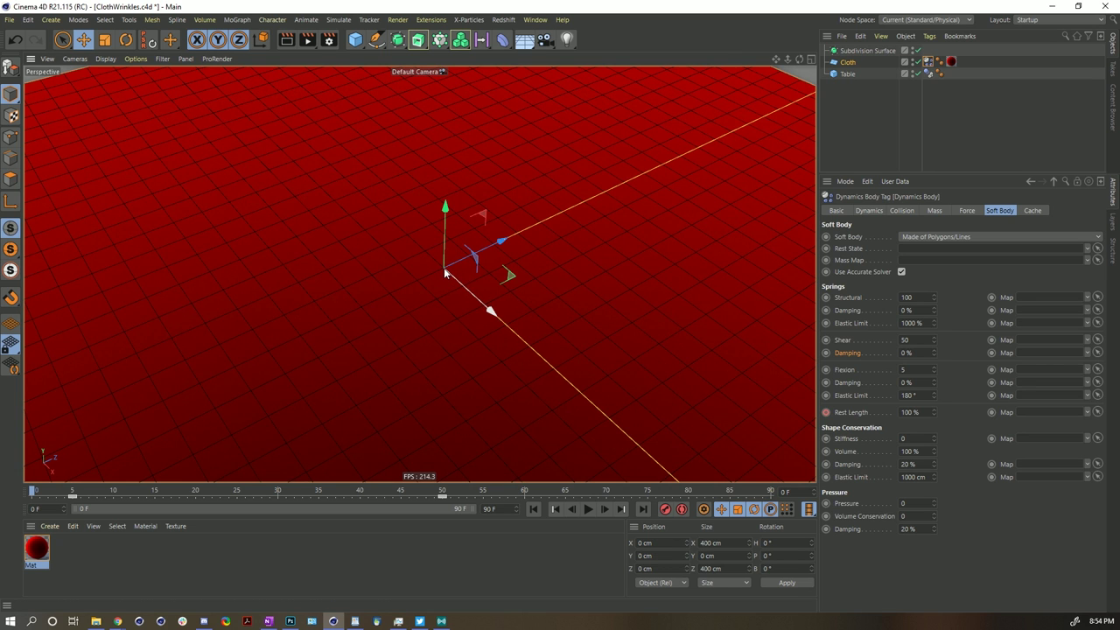
pyautogui.keyDown('alt'); pyautogui.moveTo(444, 268); pyautogui.dragTo(324, 317, button='right'); pyautogui.keyUp('alt')
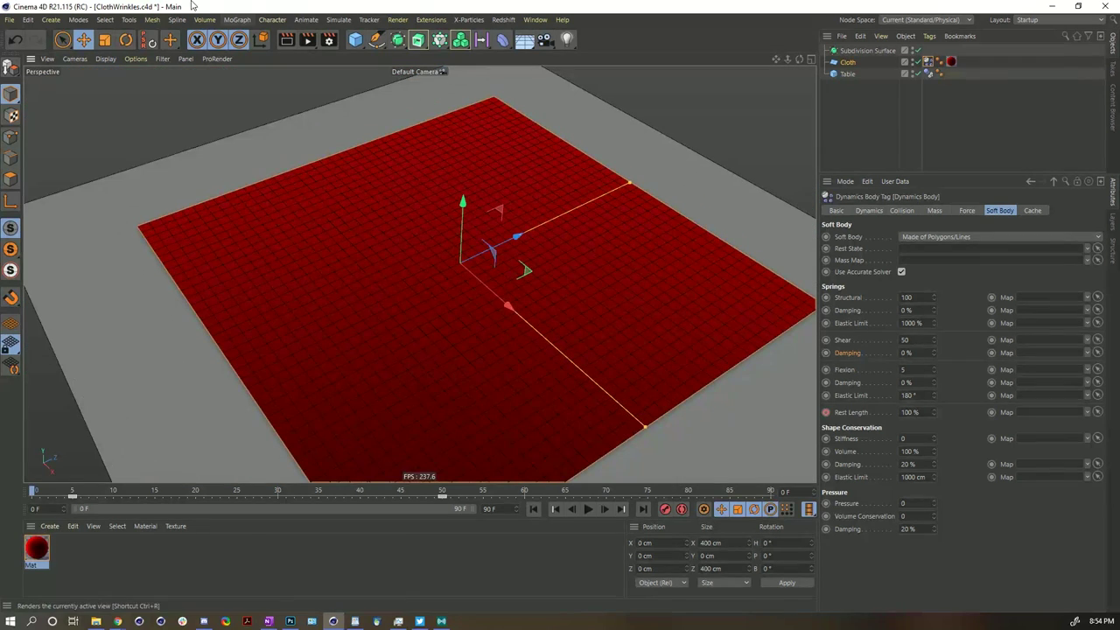
# Step: Create a Spring object via Simulate > Dynamics > Spring
pyautogui.click(338, 20)
pyautogui.moveTo(352, 53)
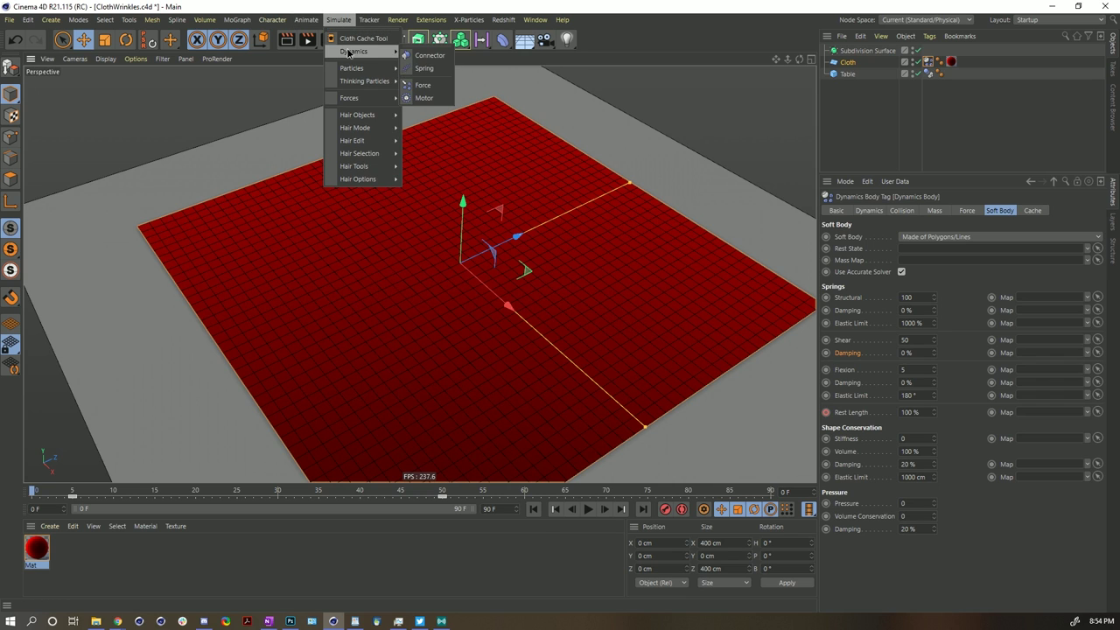
pyautogui.click(425, 70)
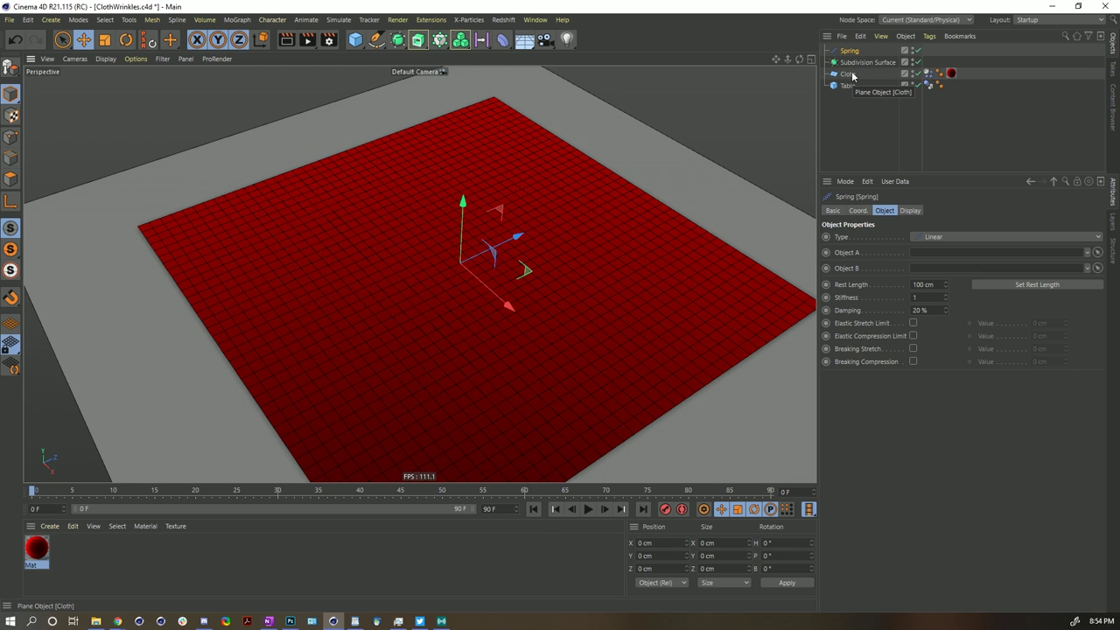
# Step: Link Cloth as the Spring's Object A and set Attachment A to Polygon Point
pyautogui.moveTo(853, 77); pyautogui.dragTo(930, 254)
pyautogui.keyDown('alt'); pyautogui.moveTo(466, 276); pyautogui.dragTo(460, 260); pyautogui.keyUp('alt')
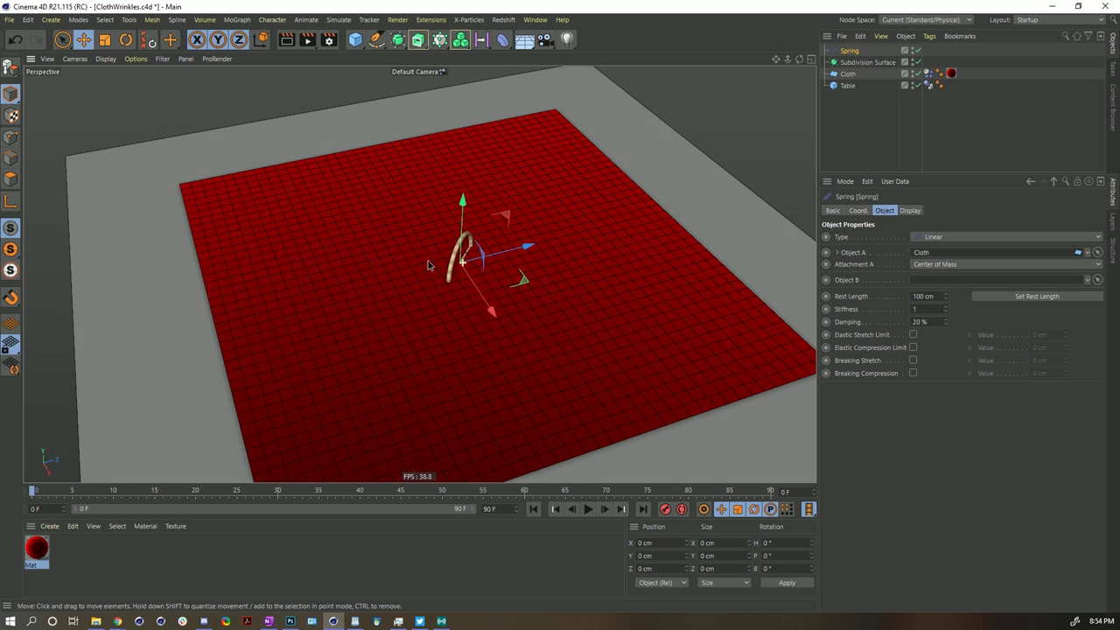
pyautogui.click(936, 265)
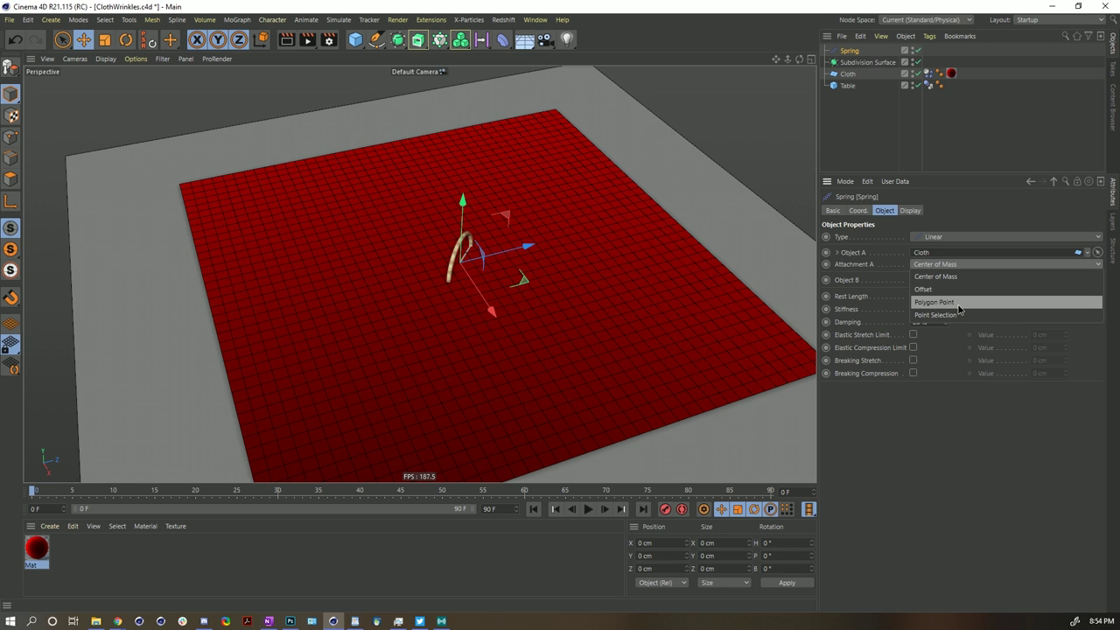
pyautogui.click(960, 302)
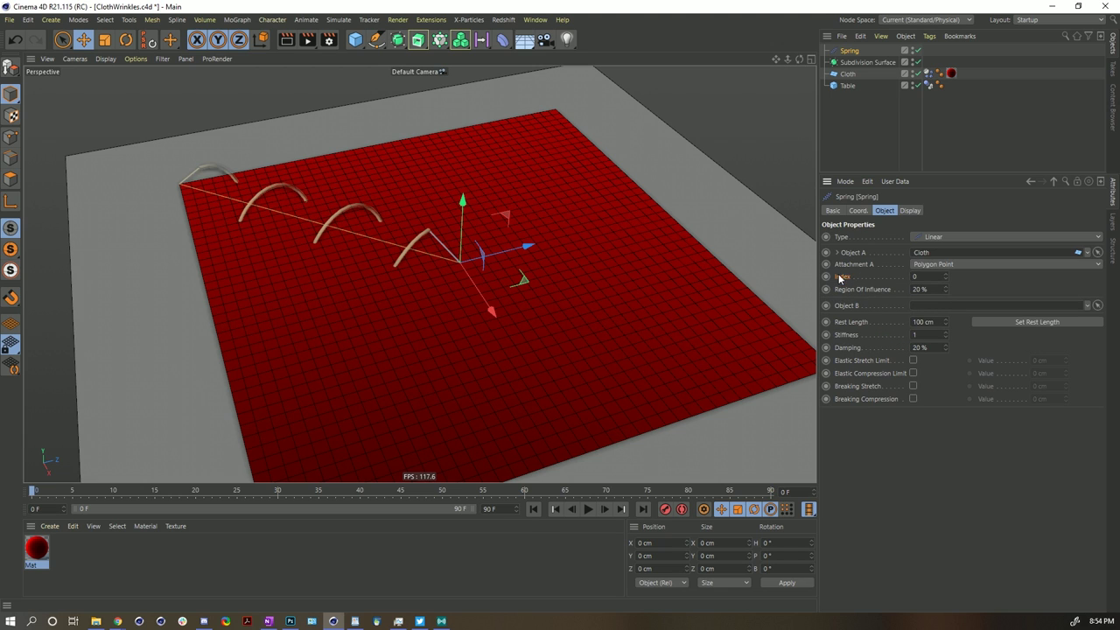
# Step: Adjust the attachment point Index to 840 near the cloth's centre
pyautogui.moveTo(945, 275); pyautogui.dragTo(946, 272)
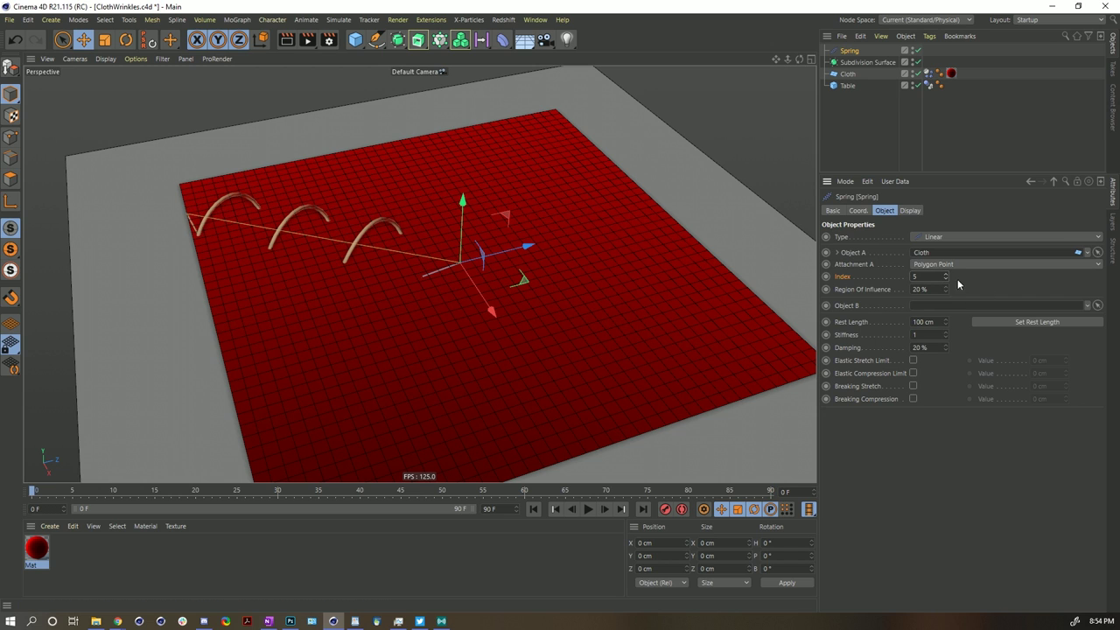
pyautogui.moveTo(945, 278); pyautogui.dragTo(945, 184)
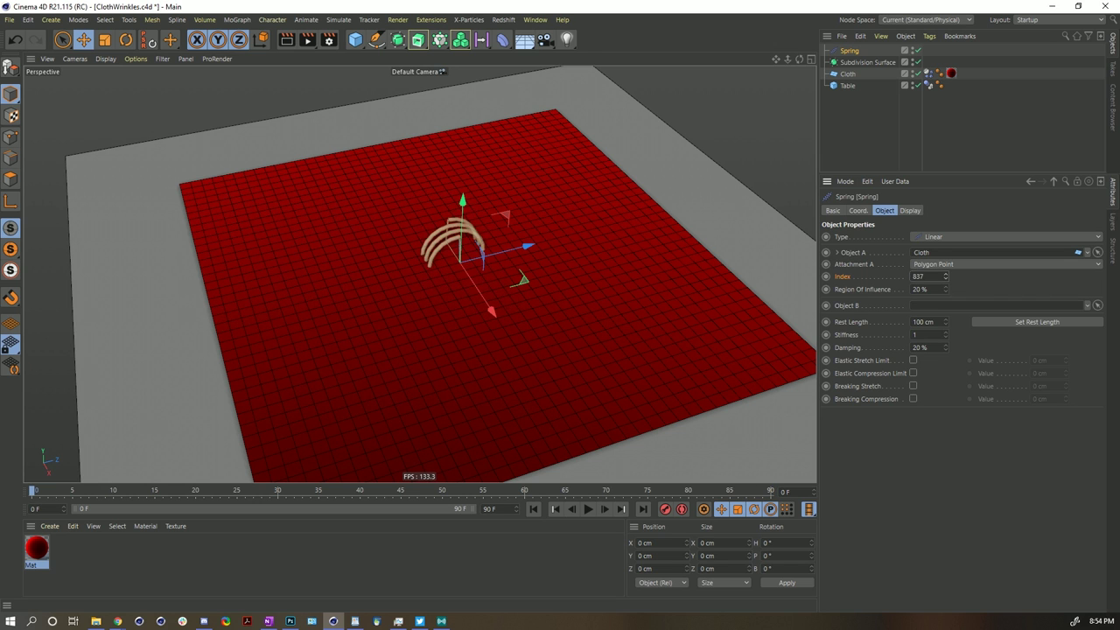
pyautogui.click(946, 276)
pyautogui.click(947, 277)
pyautogui.click(949, 276)
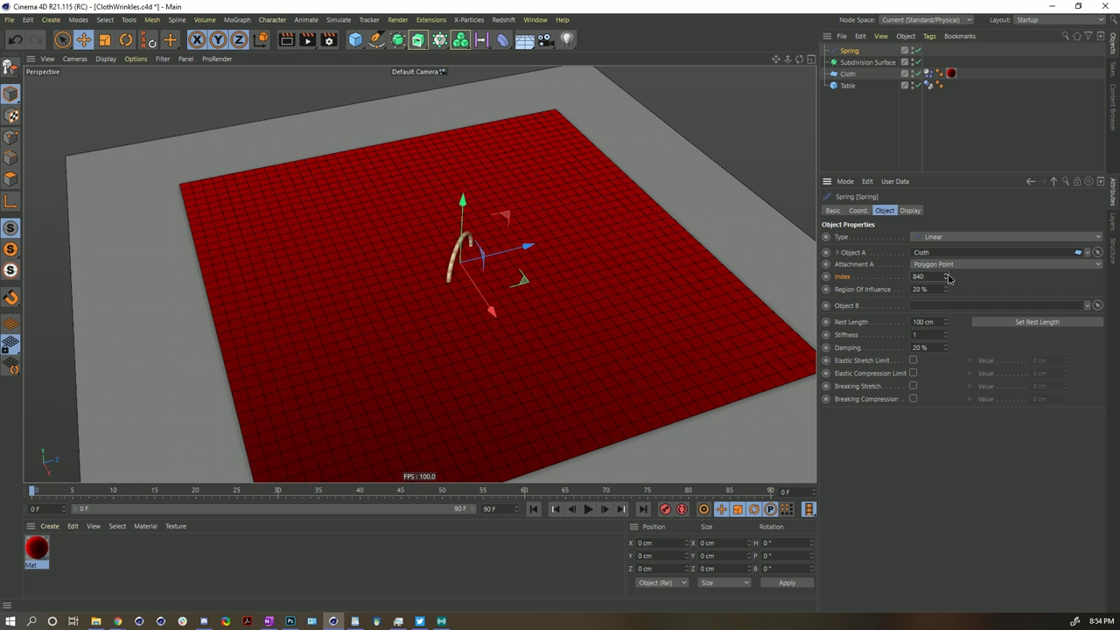
pyautogui.click(949, 277)
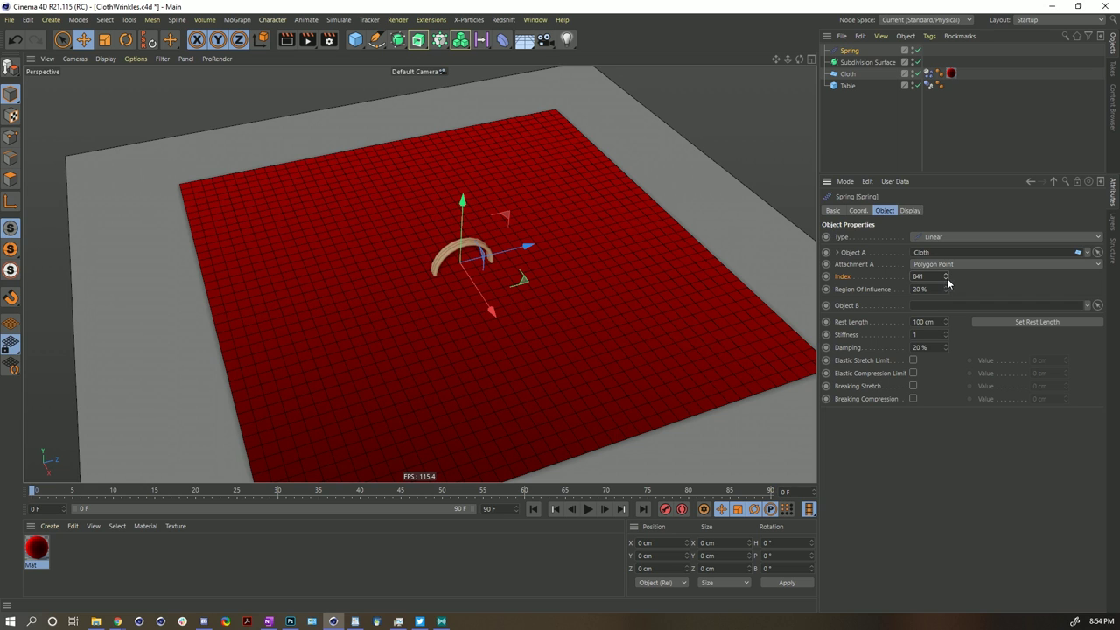
pyautogui.click(946, 279)
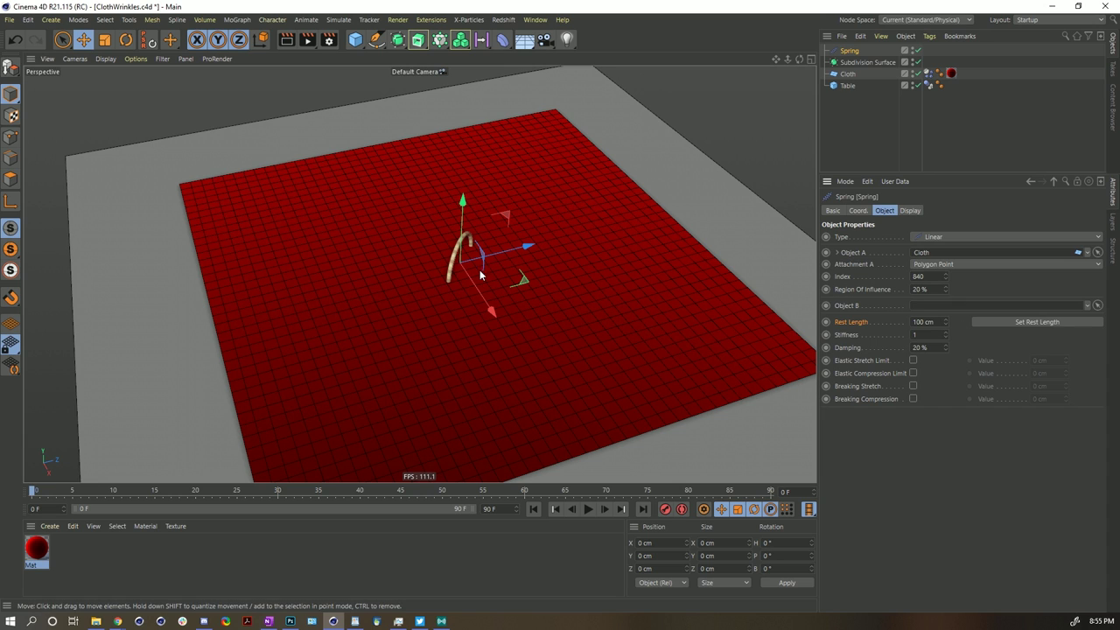
# Step: Set the spring's Rest Length to 0 cm, extend the animation and preview range to 120 frames, and go to frame 70
pyautogui.click(1008, 323)
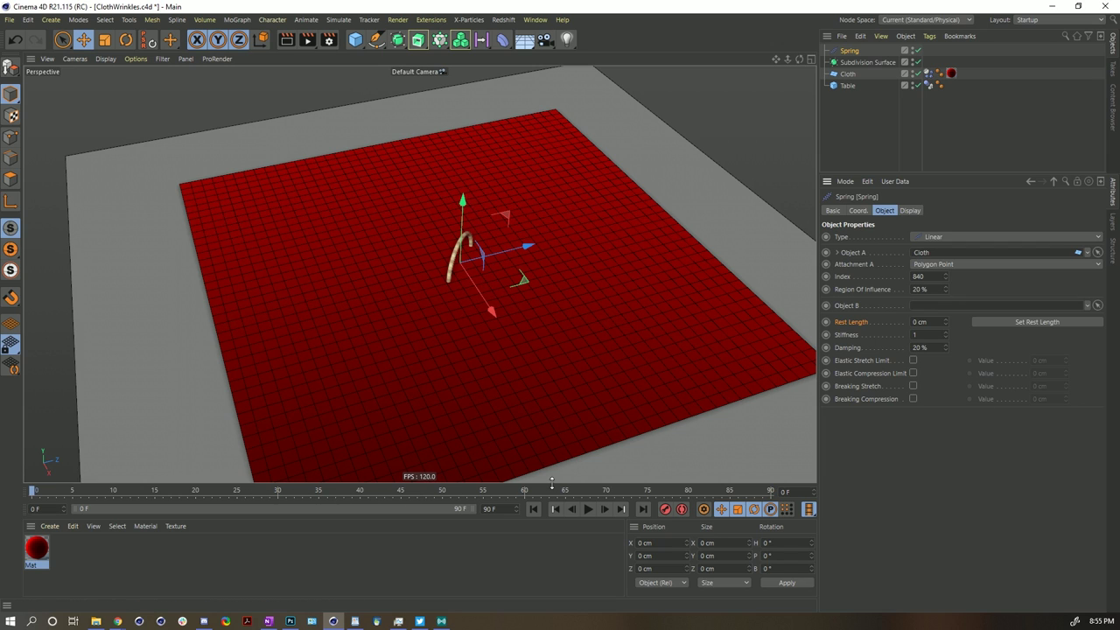
pyautogui.doubleClick(489, 509)
pyautogui.write('12')
pyautogui.press('Return')
pyautogui.write('0')
pyautogui.press('Return')
pyautogui.moveTo(376, 509); pyautogui.dragTo(468, 509)
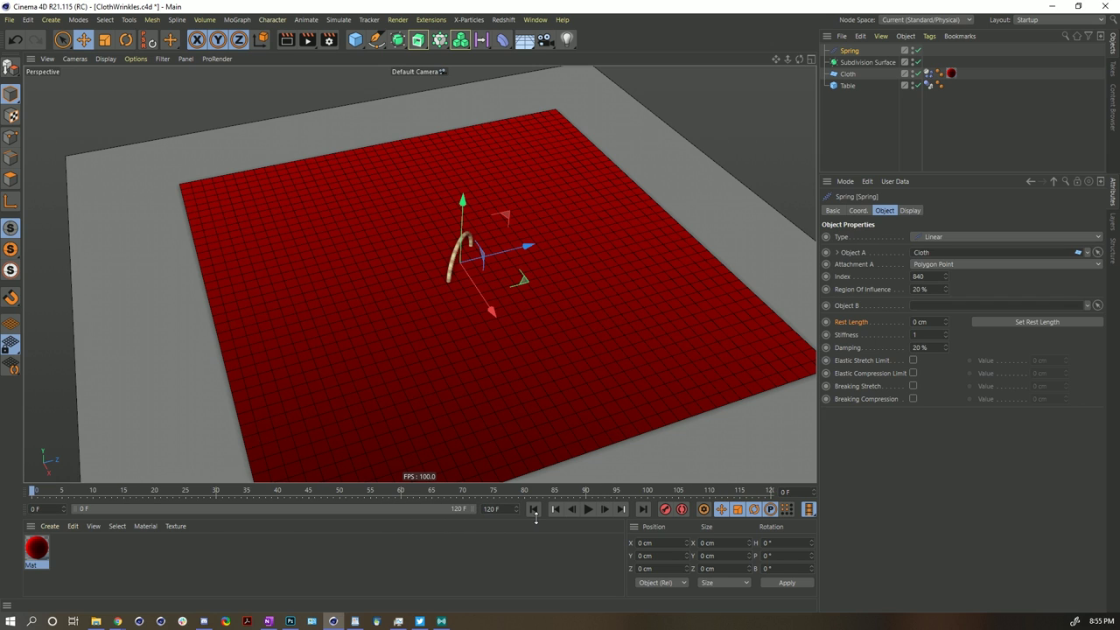
pyautogui.click(463, 491)
# Step: Keyframe the spring's Y position at frame 70, then move to frame 105
pyautogui.click(864, 212)
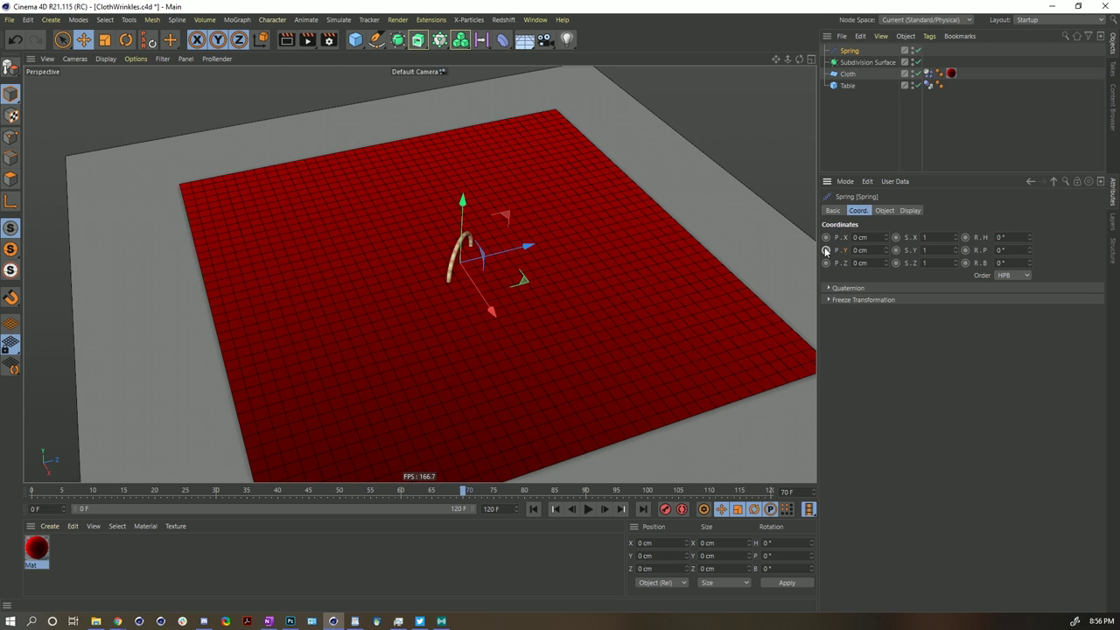
pyautogui.click(826, 252)
pyautogui.click(681, 492)
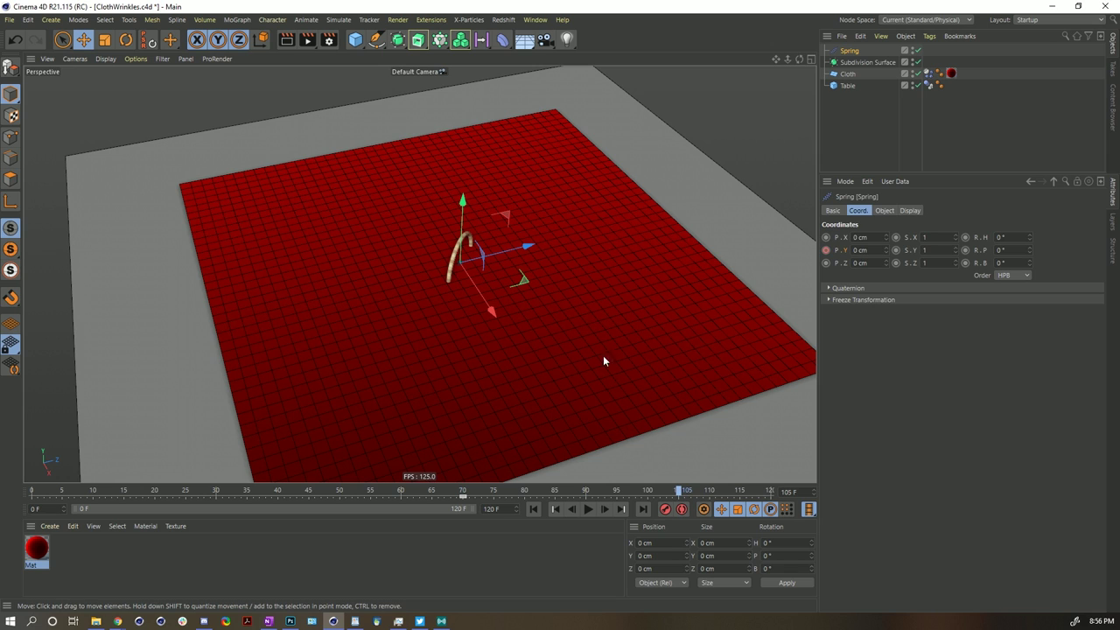
# Step: After checking the cloth plane's size, set the Spring's Y position to 500 cm at frame 105
pyautogui.click(848, 73)
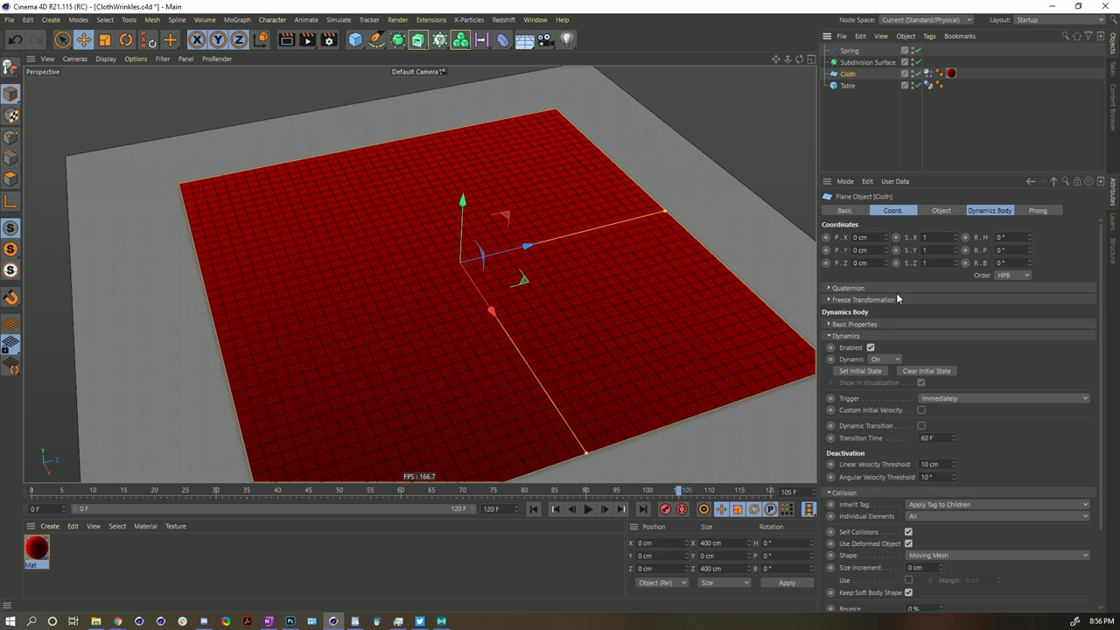
pyautogui.click(941, 211)
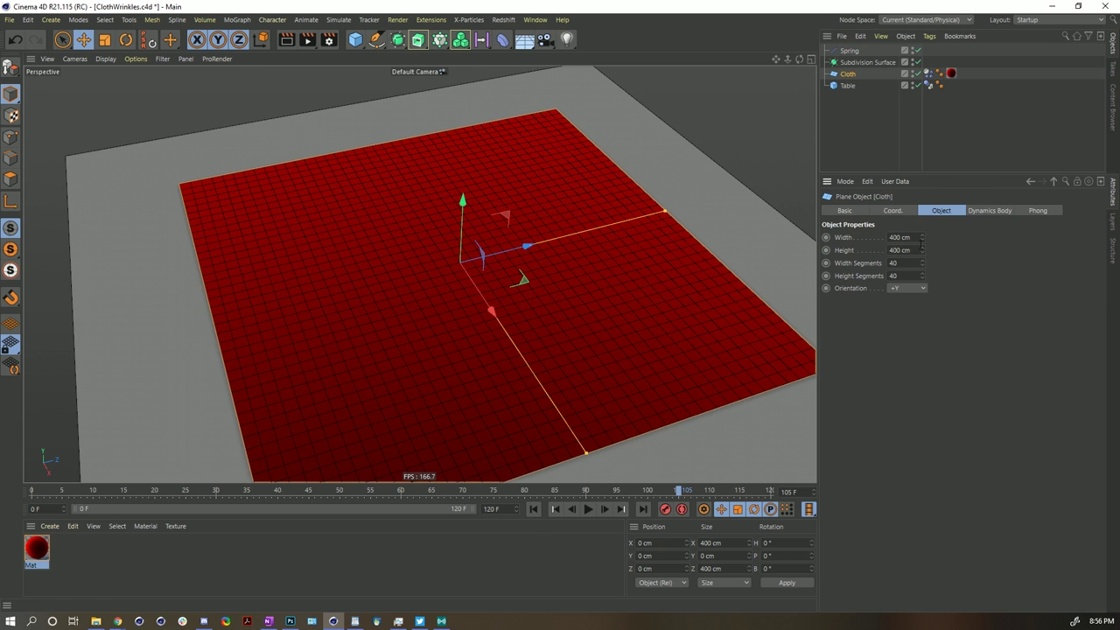
pyautogui.click(849, 51)
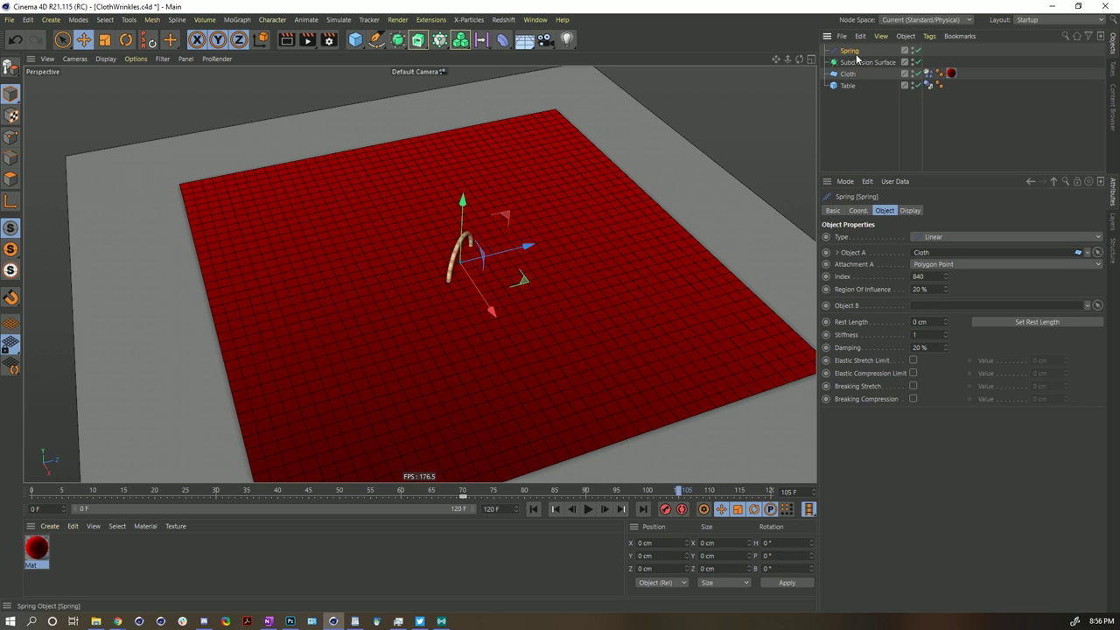
pyautogui.click(858, 211)
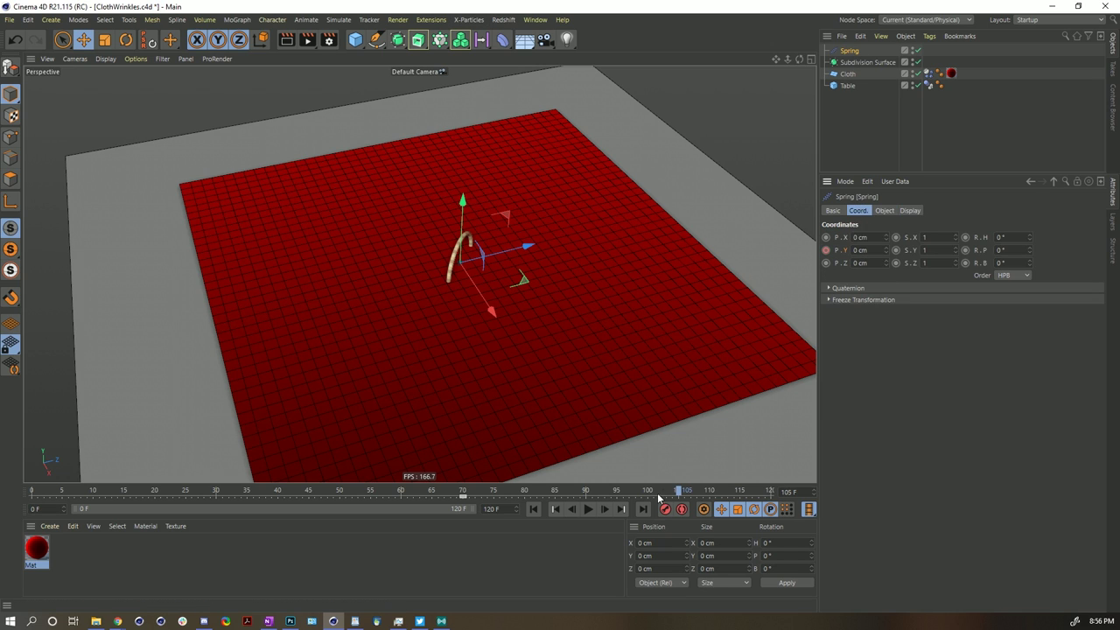
pyautogui.click(866, 250)
pyautogui.write('500')
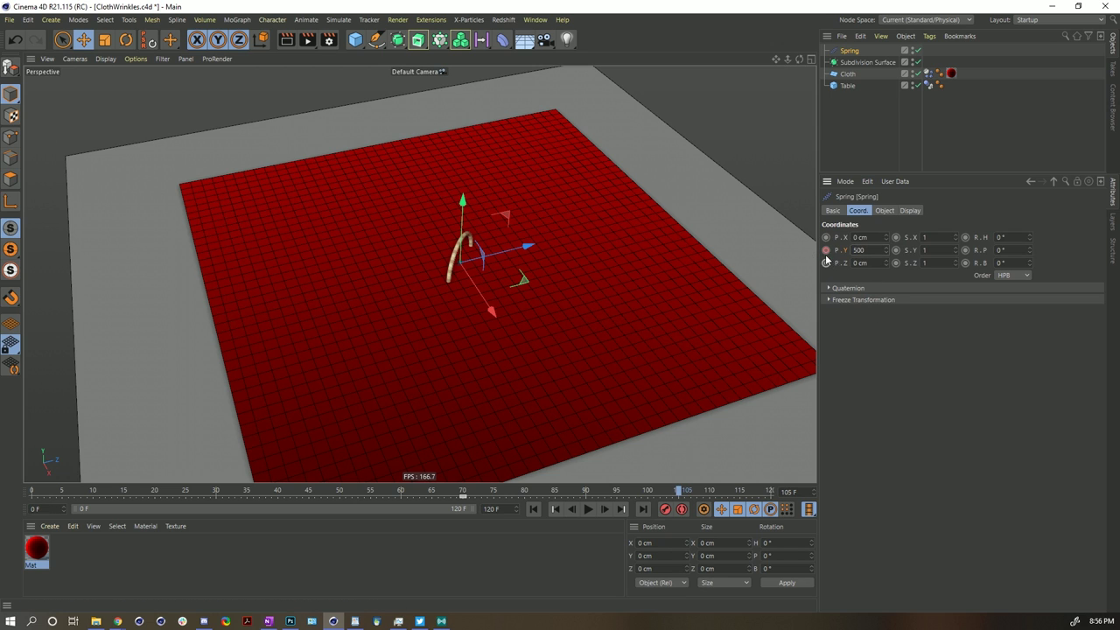
pyautogui.press('Return')
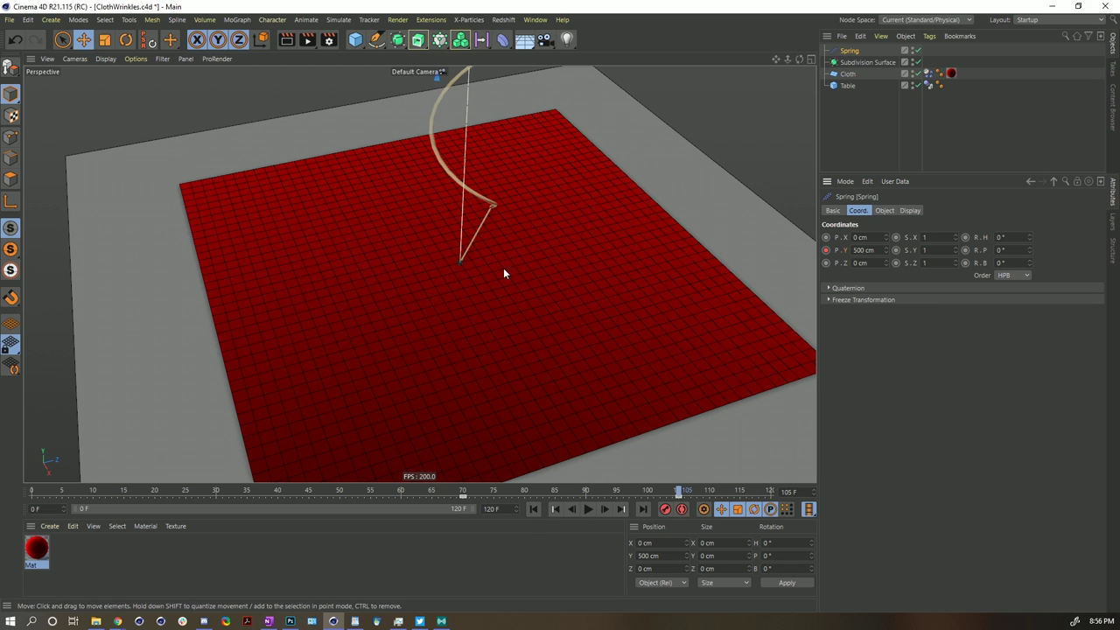
# Step: Return to frame 0 and zoom out to view the table
pyautogui.click(533, 509)
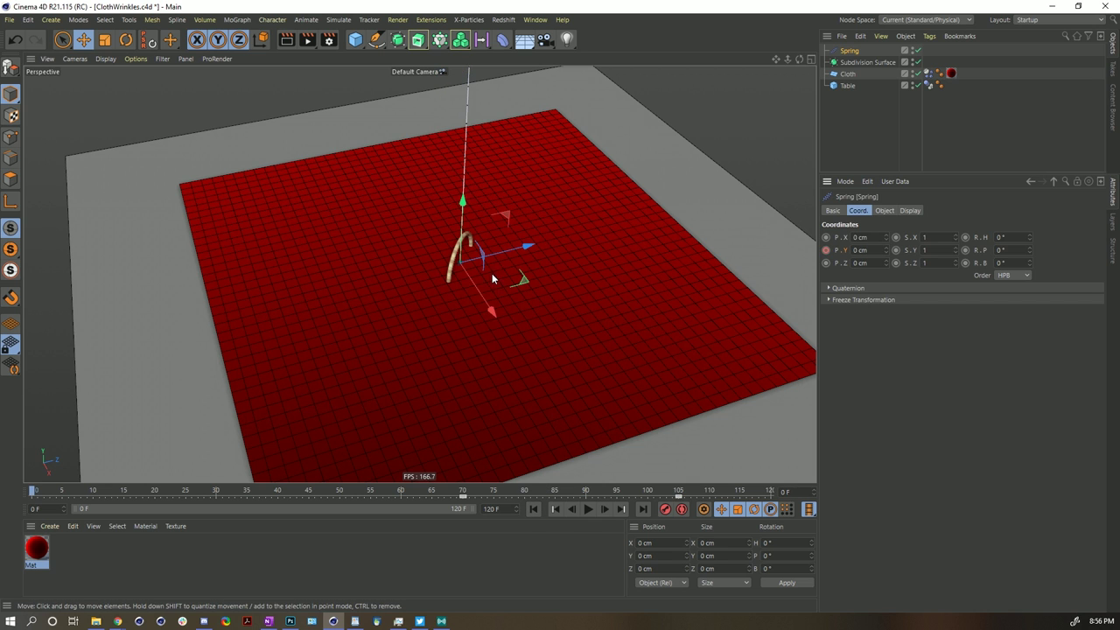
pyautogui.scroll(-3, 484, 277)
pyautogui.keyDown('alt'); pyautogui.moveTo(455, 275); pyautogui.dragTo(770, 164); pyautogui.keyUp('alt')
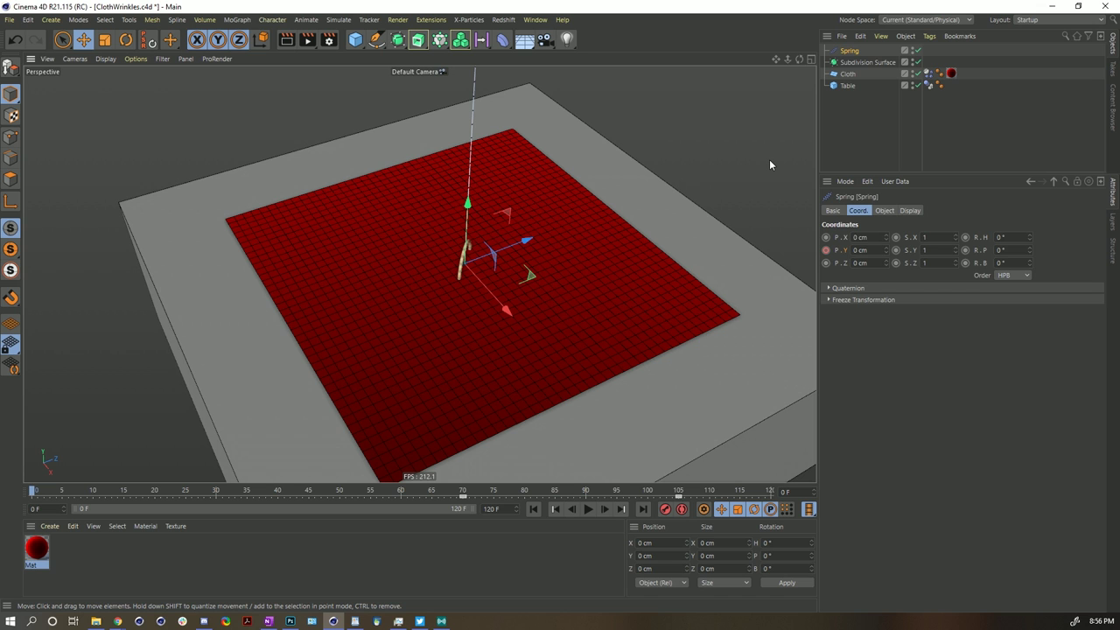
pyautogui.click(587, 509)
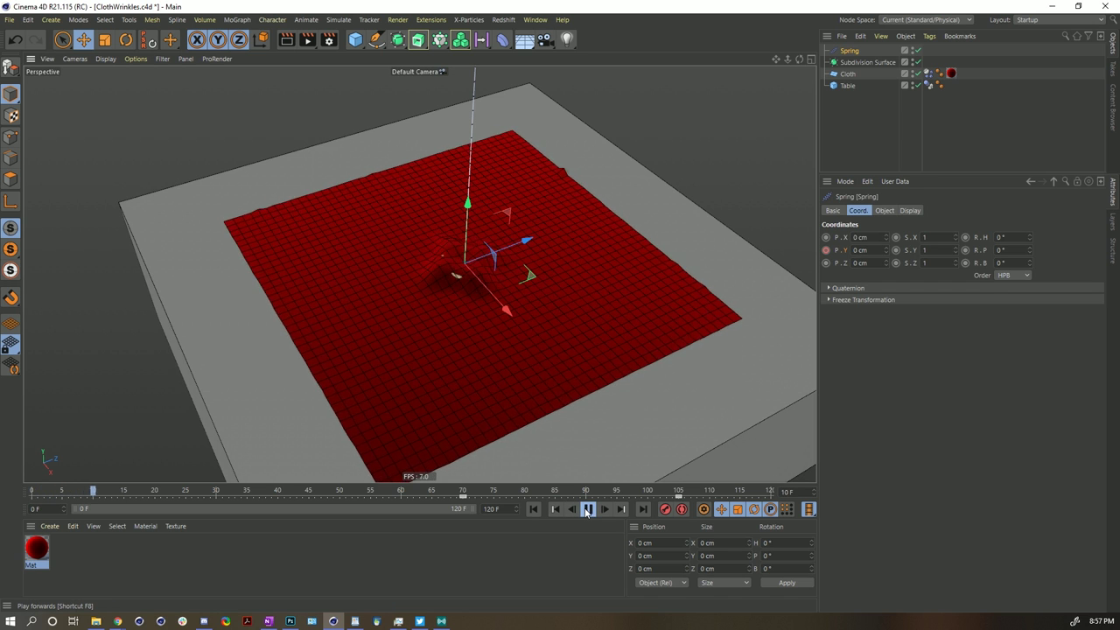
pyautogui.click(588, 510)
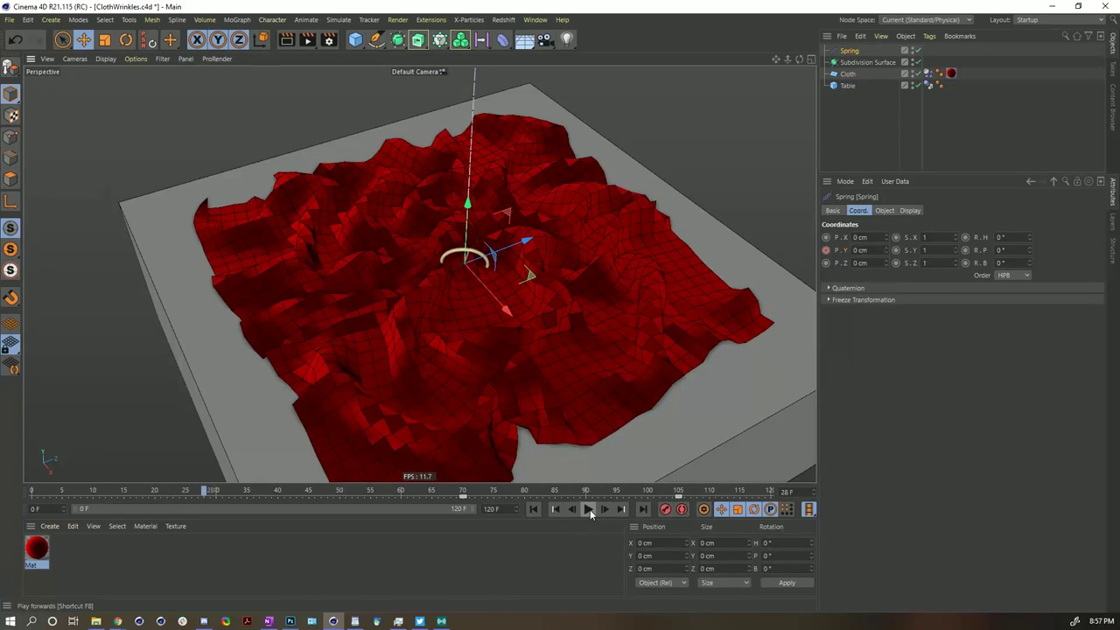
pyautogui.click(588, 509)
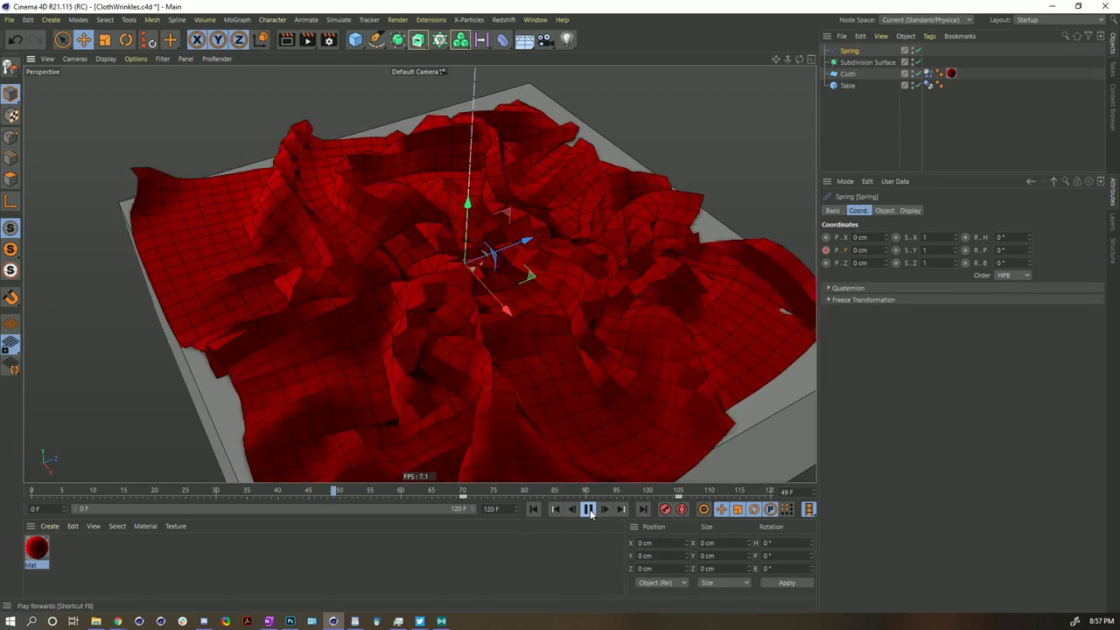
pyautogui.click(590, 510)
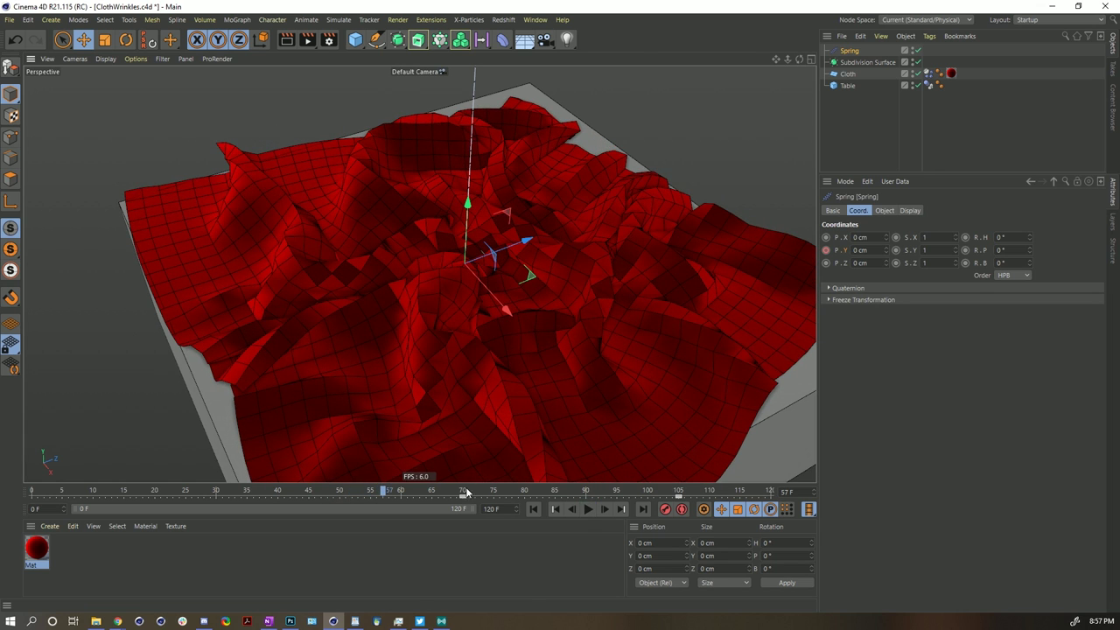
pyautogui.click(585, 509)
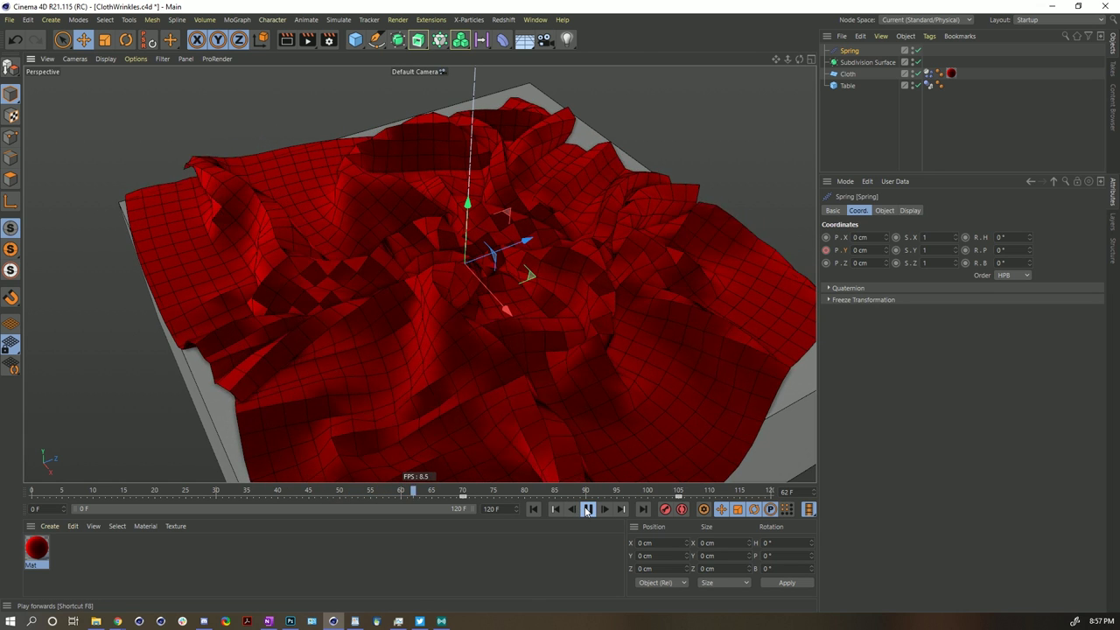
pyautogui.click(588, 509)
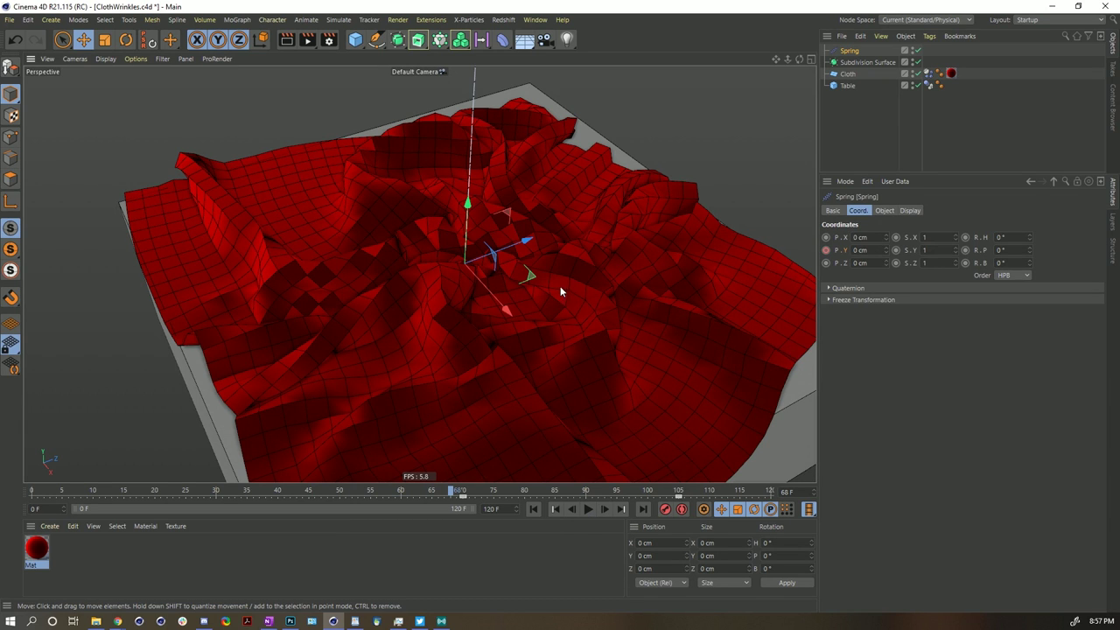
pyautogui.scroll(-4, 525, 291)
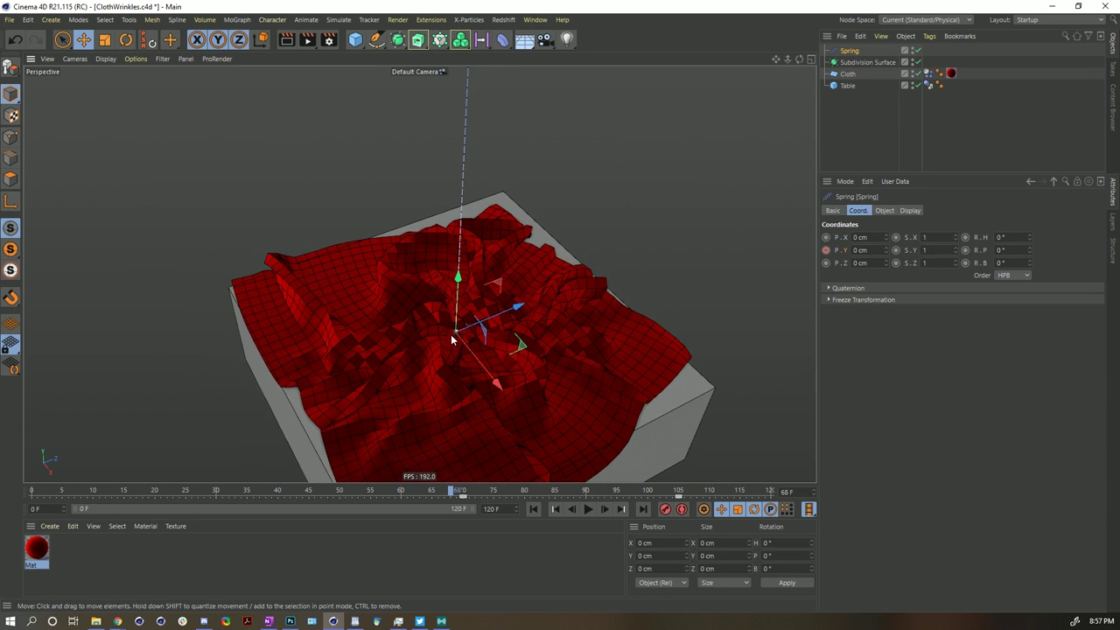
pyautogui.click(588, 510)
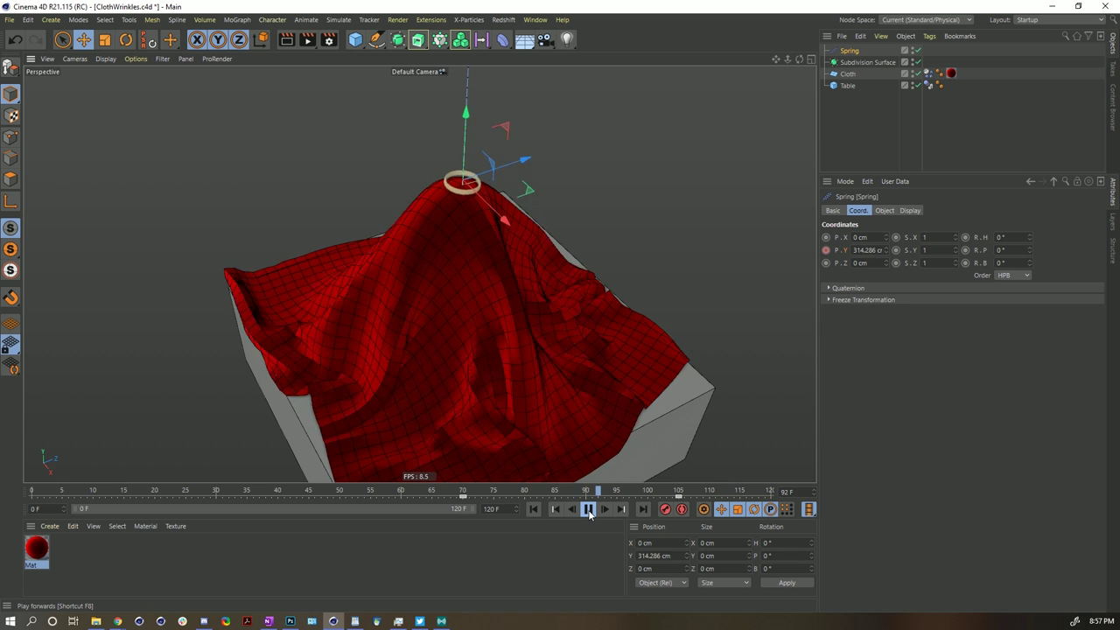
pyautogui.click(588, 509)
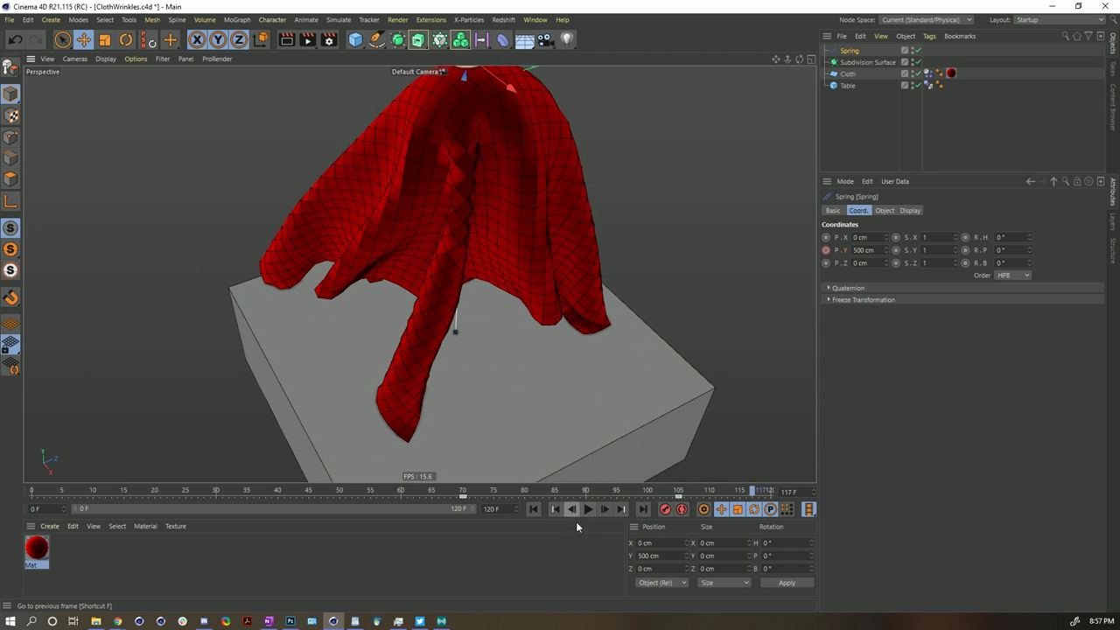
pyautogui.click(533, 510)
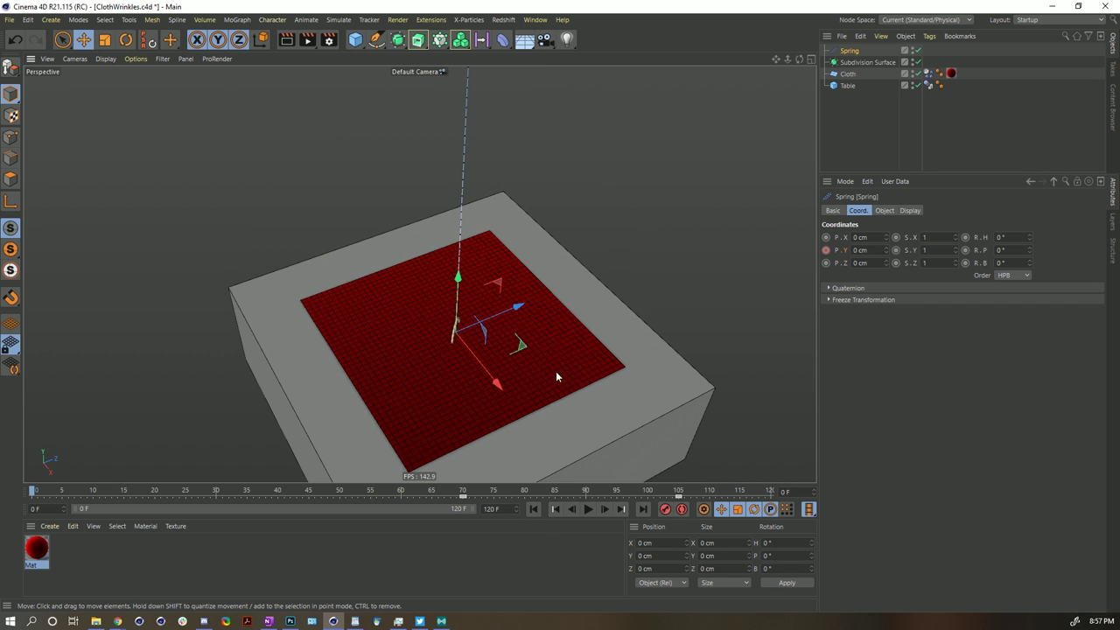
pyautogui.hotkey('ctrl', 'shift', 's')
# Step: Skip overwriting ClothWrinkles.c4d and save incrementally as ClothWrinkles_0001.c4d
pyautogui.click(235, 109)
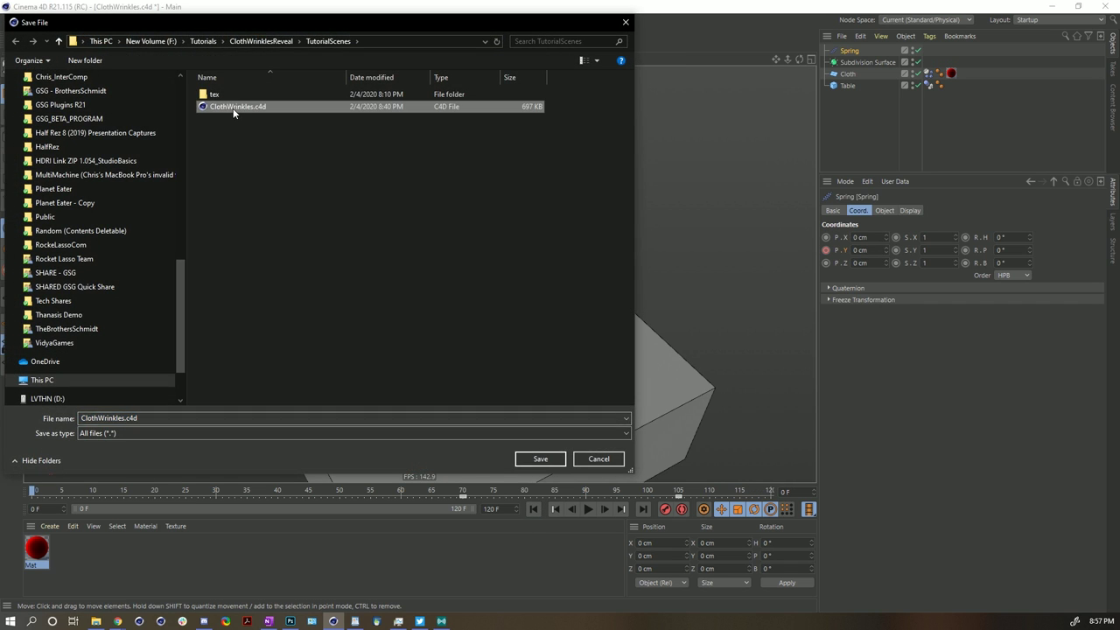
pyautogui.click(598, 458)
pyautogui.click(8, 19)
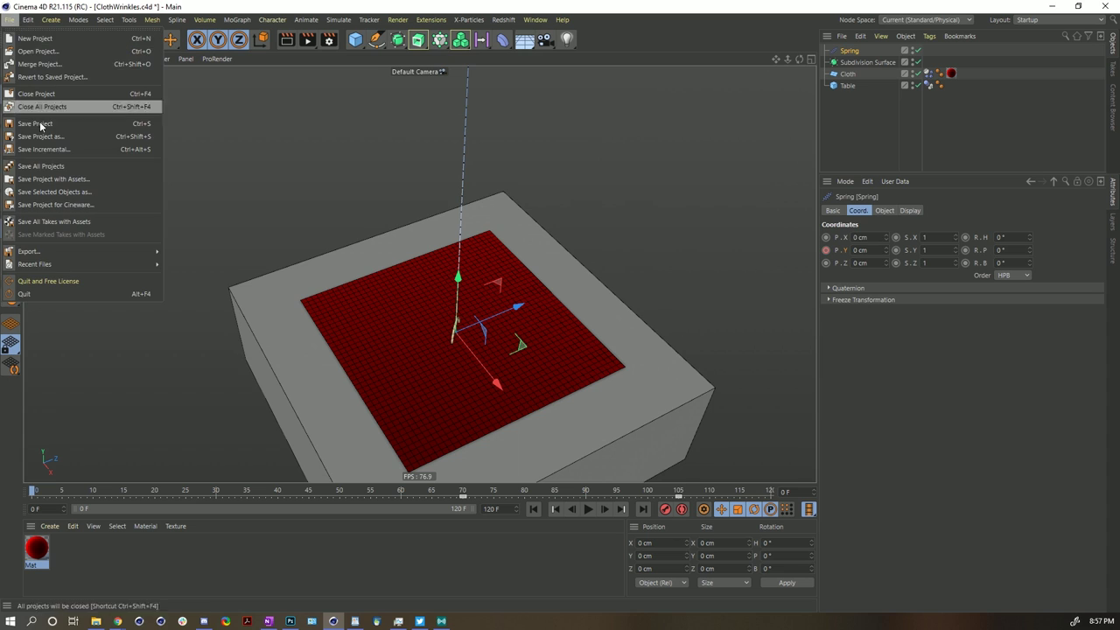
pyautogui.click(52, 150)
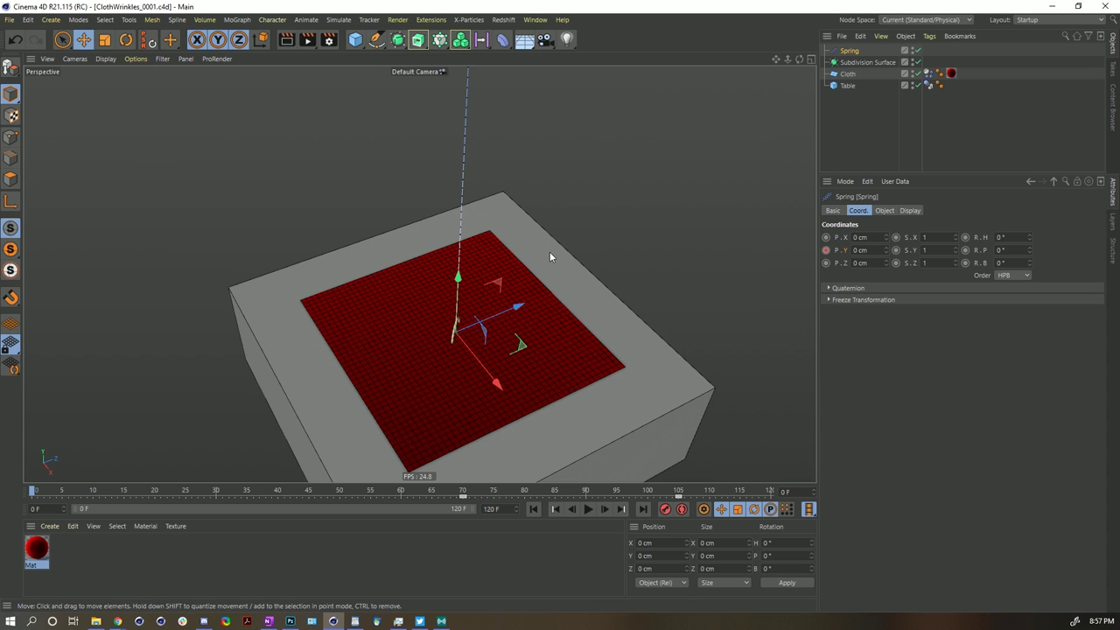
# Step: Move the Spring below Subdivision Surface, then select Spring, Cloth and Table together
pyautogui.click(879, 140)
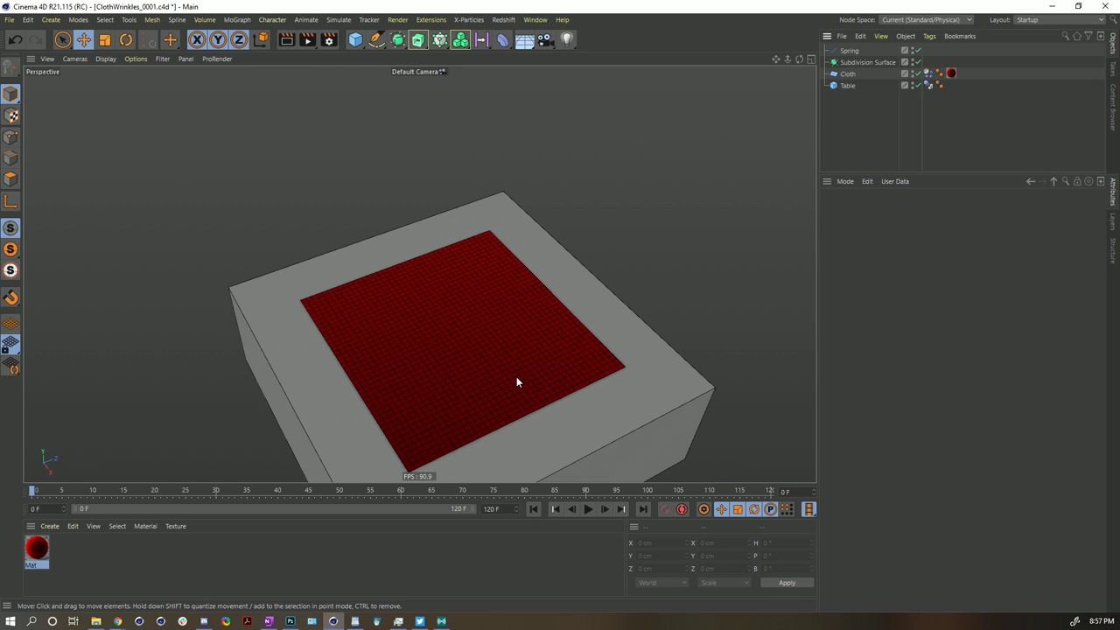
pyautogui.click(928, 73)
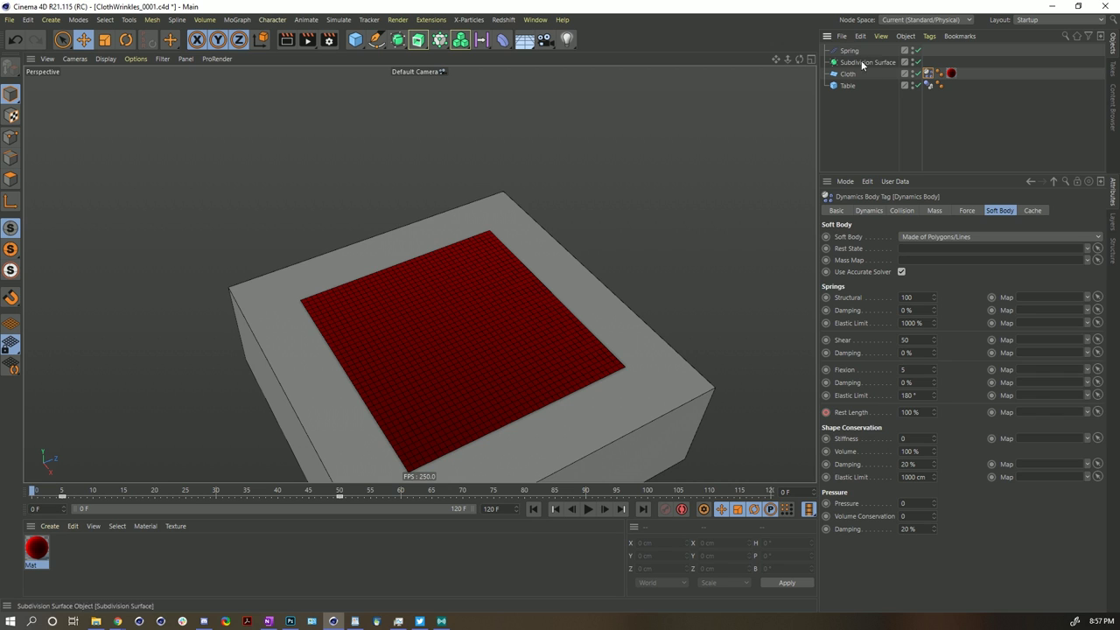
pyautogui.moveTo(846, 69); pyautogui.dragTo(849, 69)
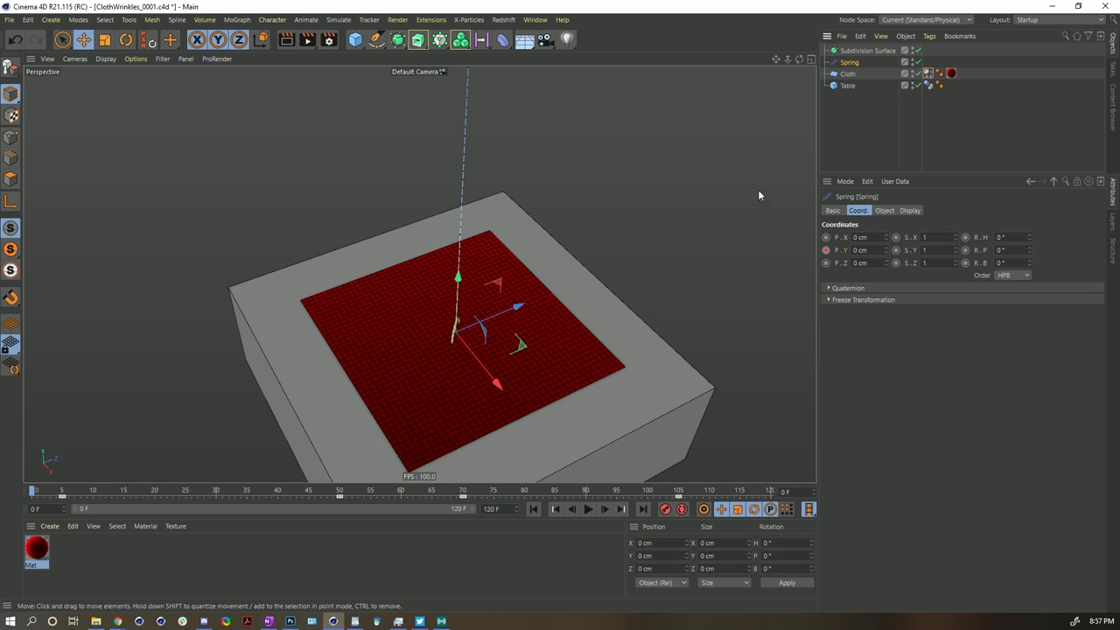
pyautogui.moveTo(879, 119); pyautogui.dragTo(840, 57)
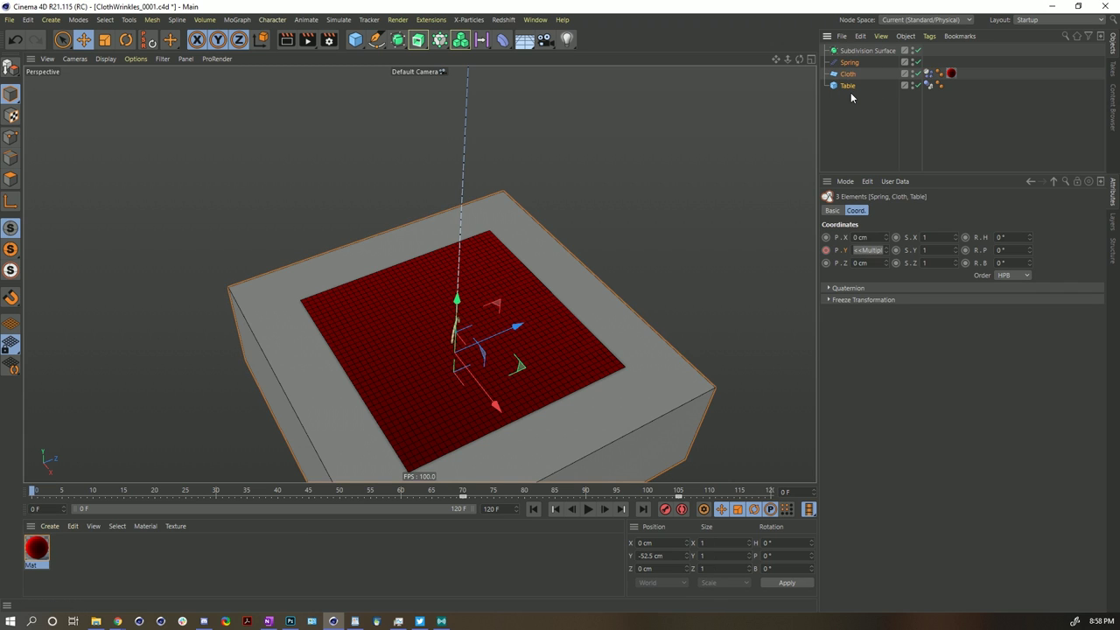
# Step: Duplicate the Spring, Cloth and Table and slide the copies about 650 cm along Z
pyautogui.hotkey('ctrl', 'c')
pyautogui.hotkey('ctrl', 'v')
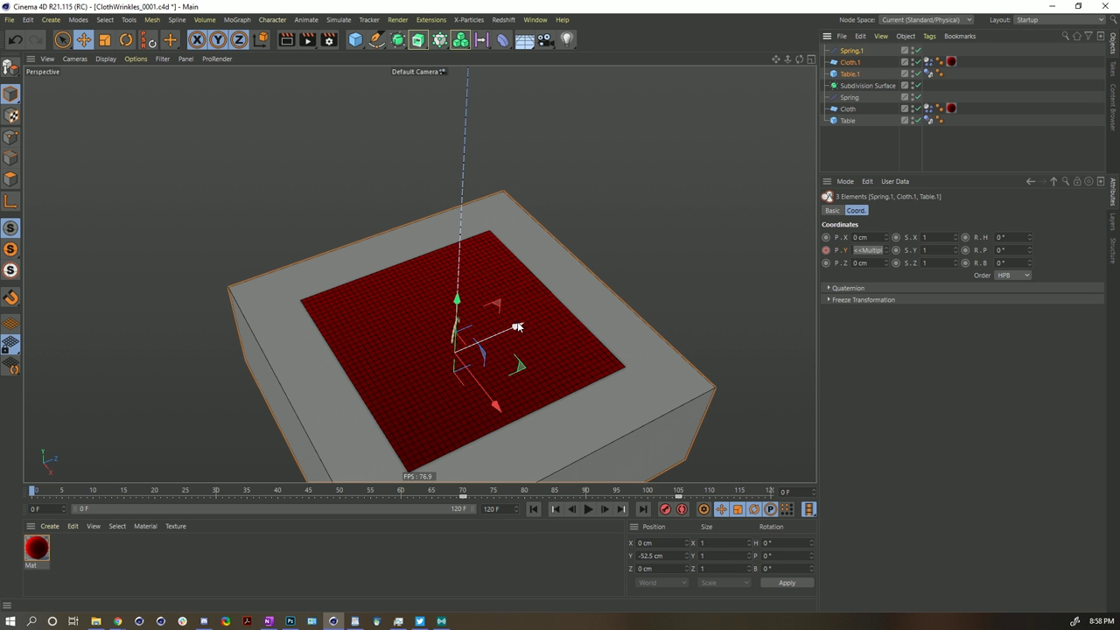
pyautogui.moveTo(517, 327); pyautogui.dragTo(792, 248)
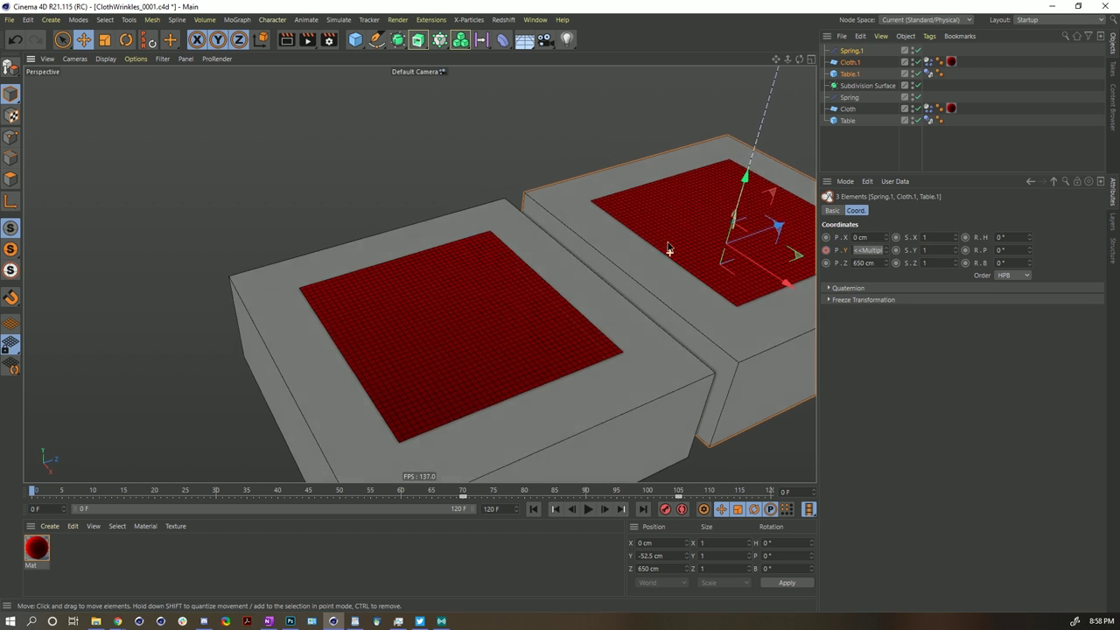
# Step: Play the simulation to watch both cloths crumple on their tables
pyautogui.keyDown('alt'); pyautogui.moveTo(420, 270); pyautogui.dragTo(555, 245); pyautogui.keyUp('alt')
pyautogui.click(851, 146)
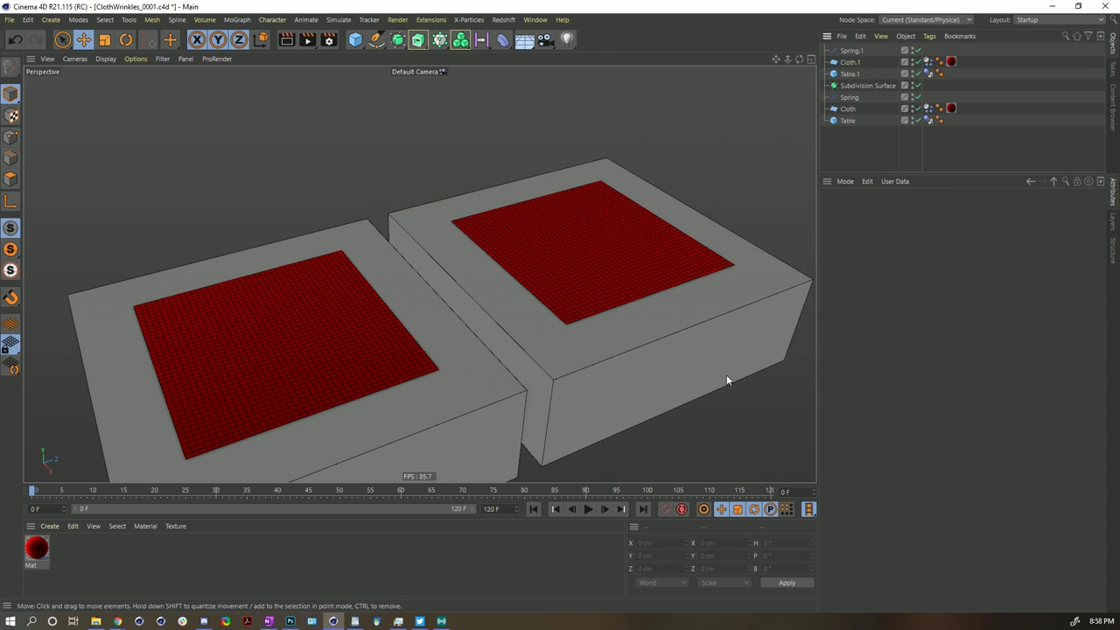
pyautogui.click(587, 510)
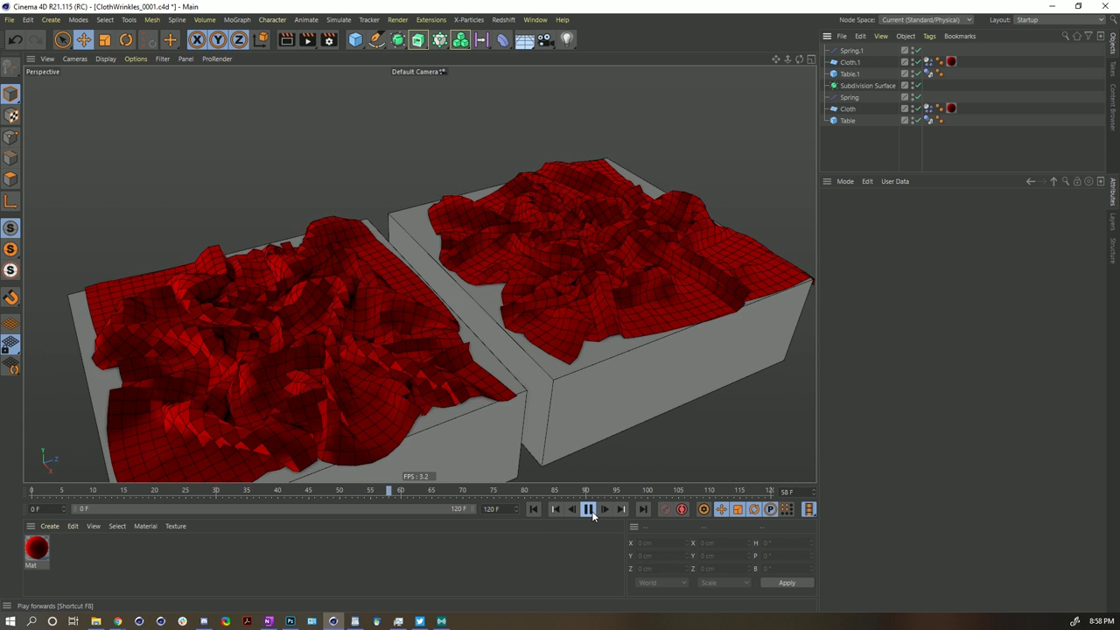
# Step: Pause at frame 62, inspect both crumpled cloths, and select Cloth.1
pyautogui.click(588, 511)
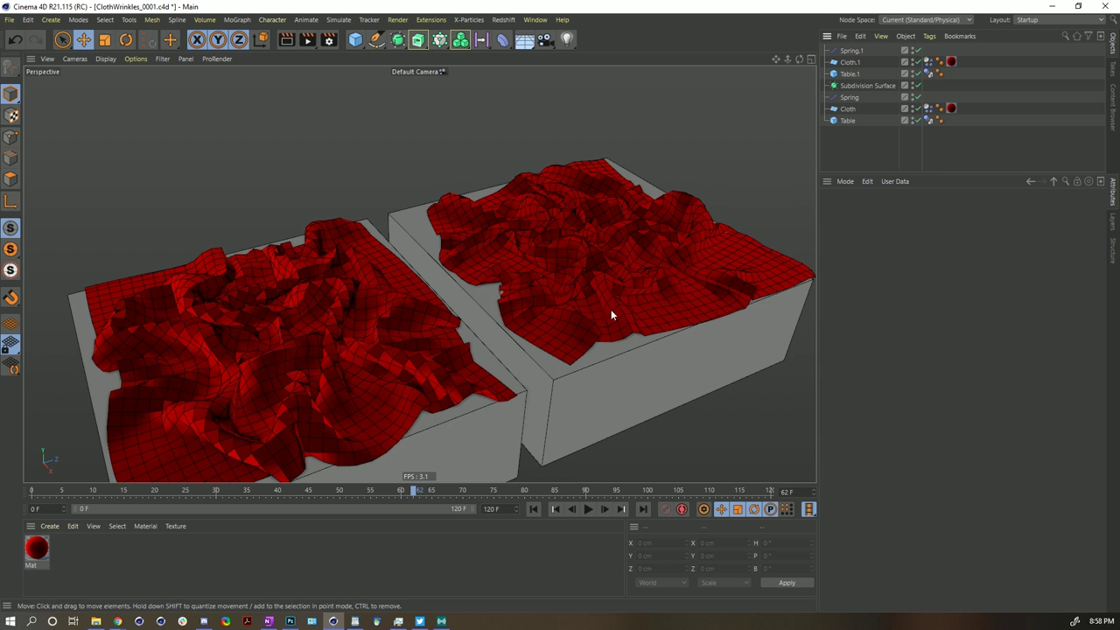
pyautogui.keyDown('alt'); pyautogui.moveTo(463, 295); pyautogui.dragTo(342, 383); pyautogui.keyUp('alt')
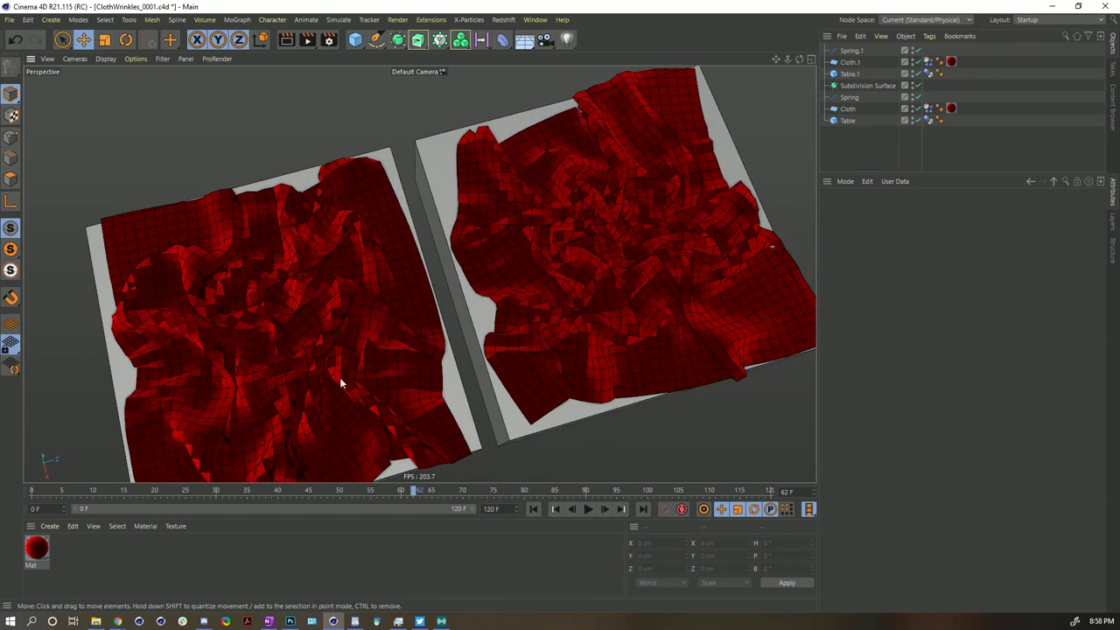
pyautogui.keyDown('alt'); pyautogui.moveTo(446, 341); pyautogui.dragTo(595, 242); pyautogui.keyUp('alt')
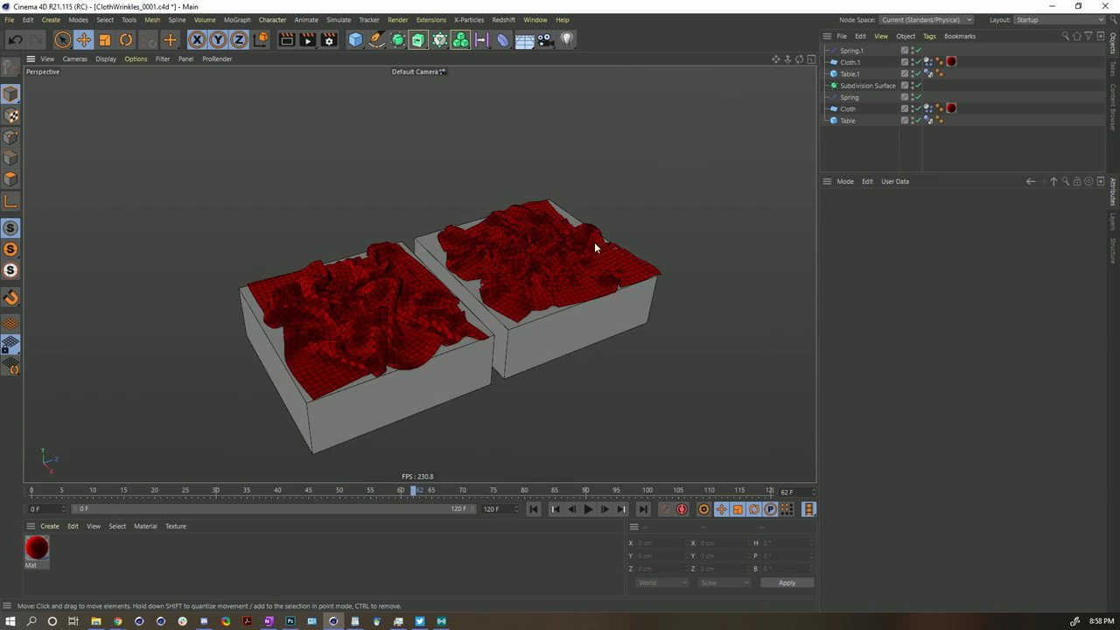
pyautogui.click(847, 63)
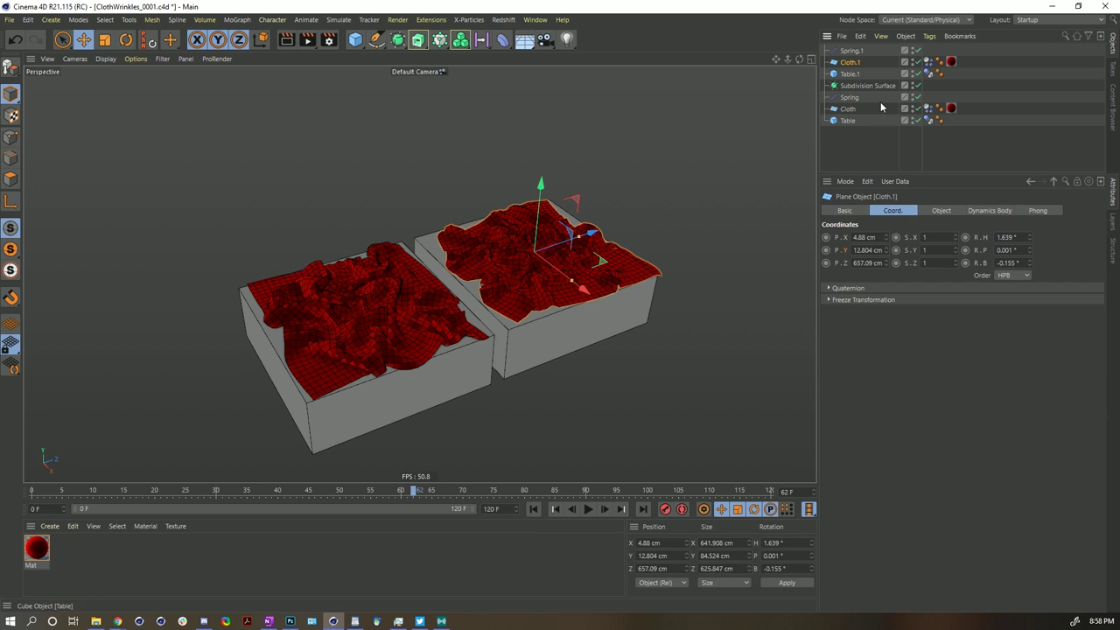
# Step: Set Cloth.1's Soft Body Structural to 200 and replay the simulation from frame 0
pyautogui.click(928, 62)
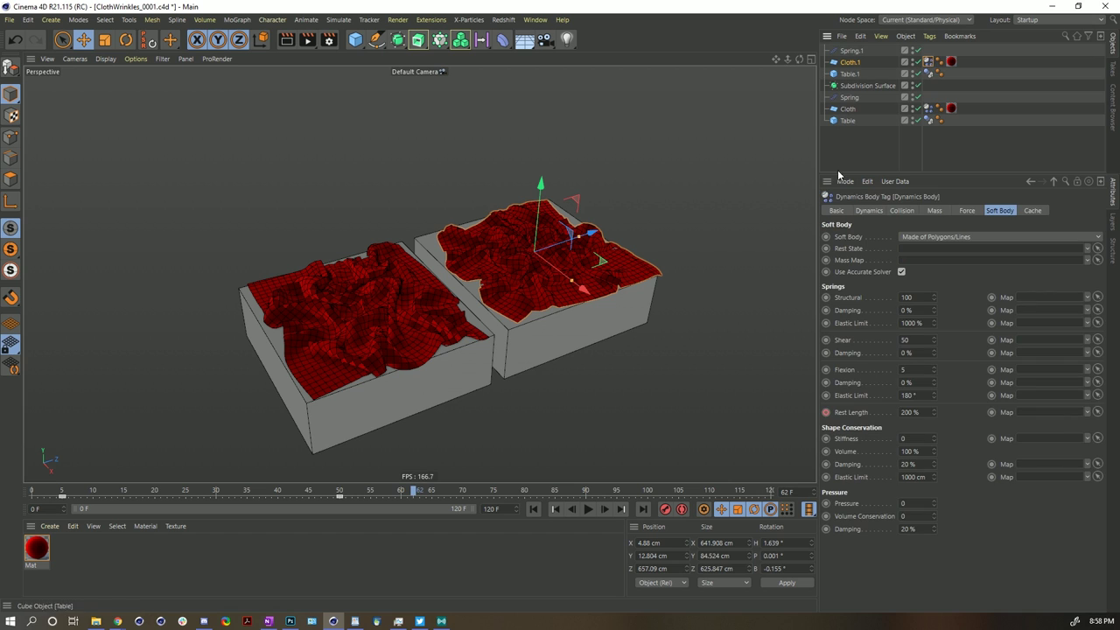
pyautogui.click(533, 509)
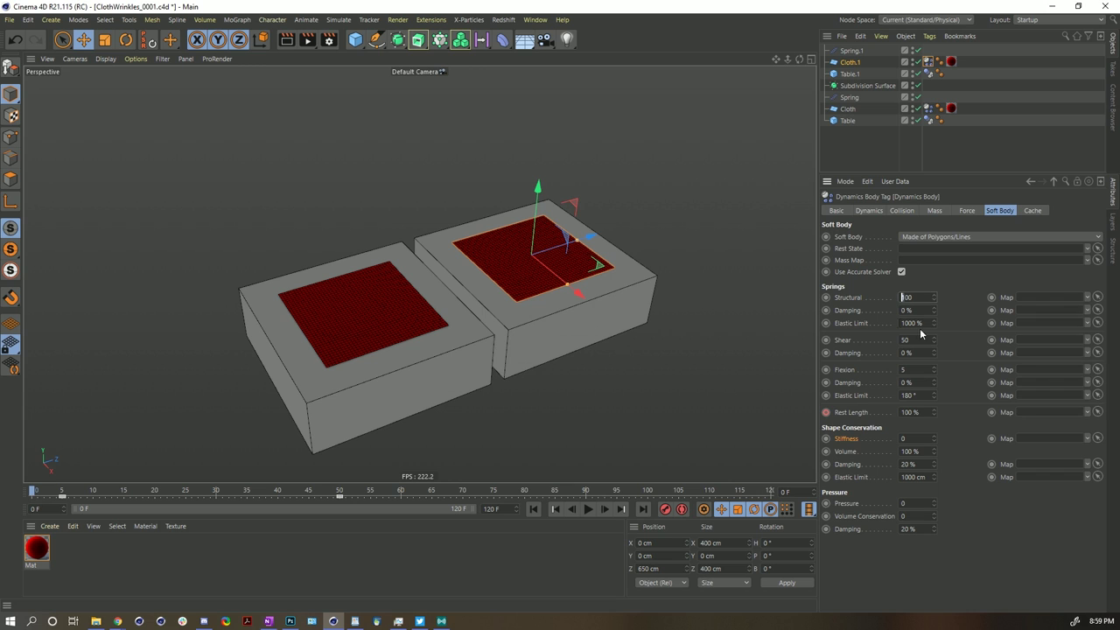
pyautogui.click(588, 510)
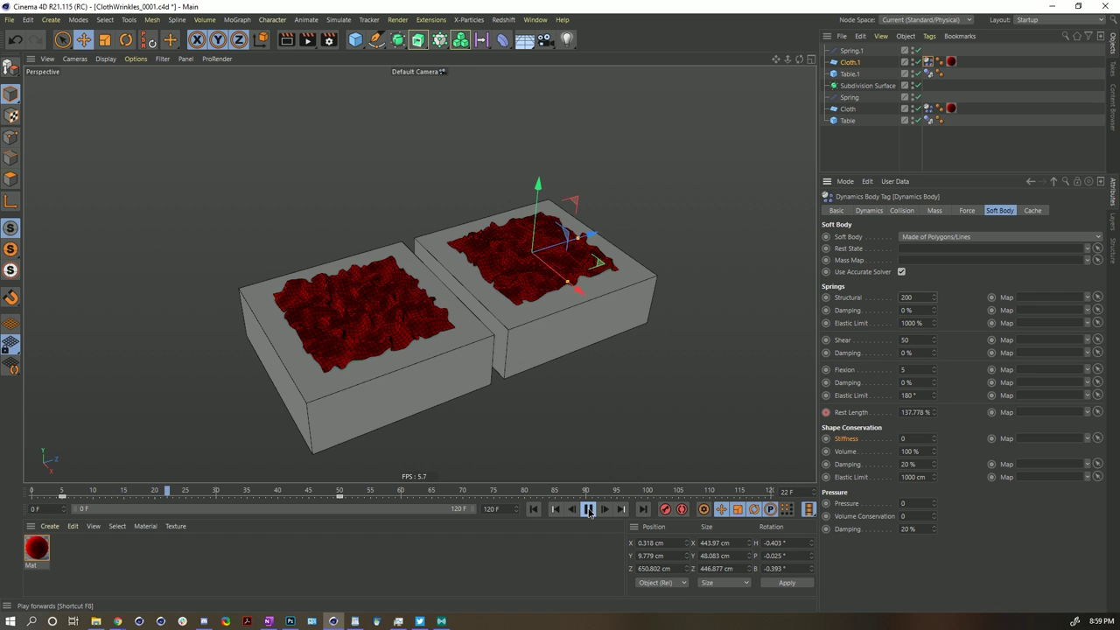
pyautogui.scroll(2, 508, 304)
pyautogui.click(587, 509)
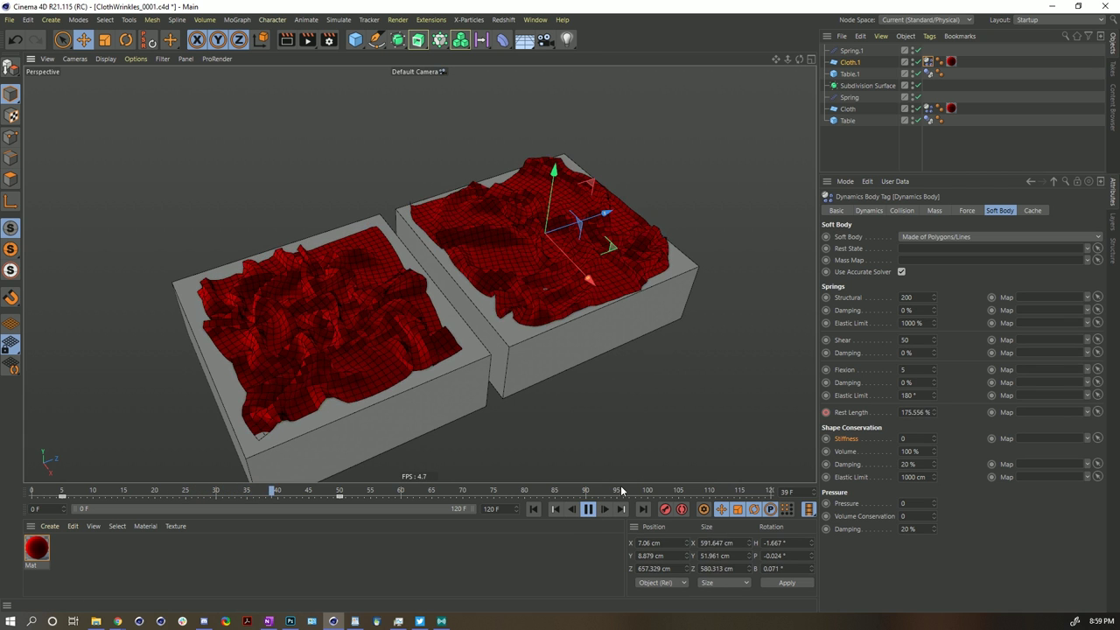
# Step: Replay the simulation with Structural at 500, pausing at frames 57 and 64, then rewind
pyautogui.click(587, 509)
pyautogui.click(555, 509)
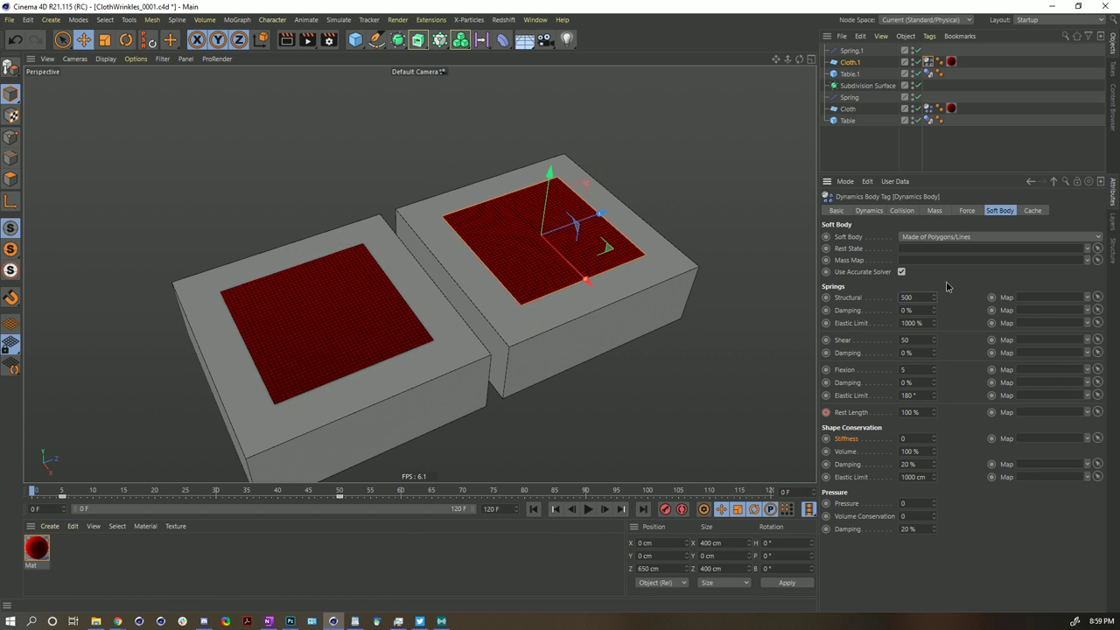
pyautogui.click(588, 510)
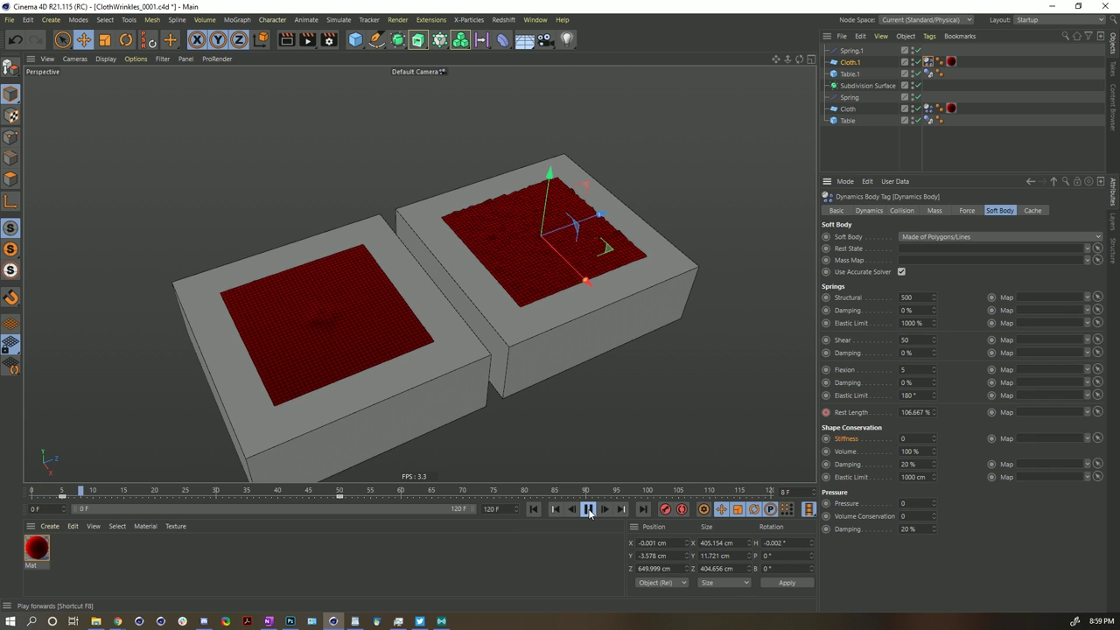
pyautogui.click(588, 510)
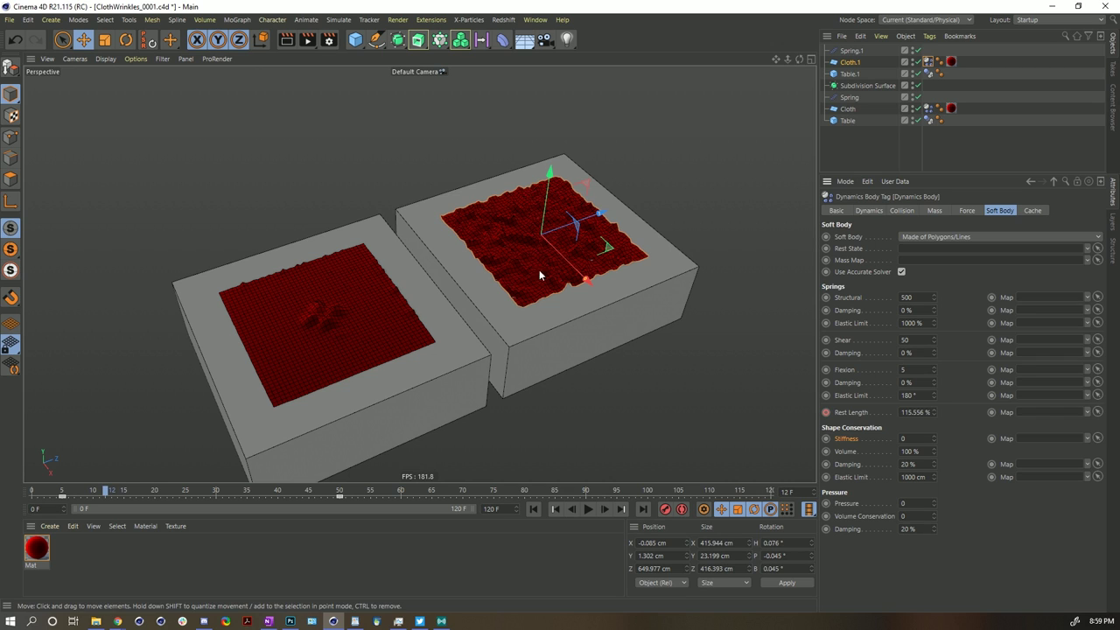
pyautogui.click(589, 509)
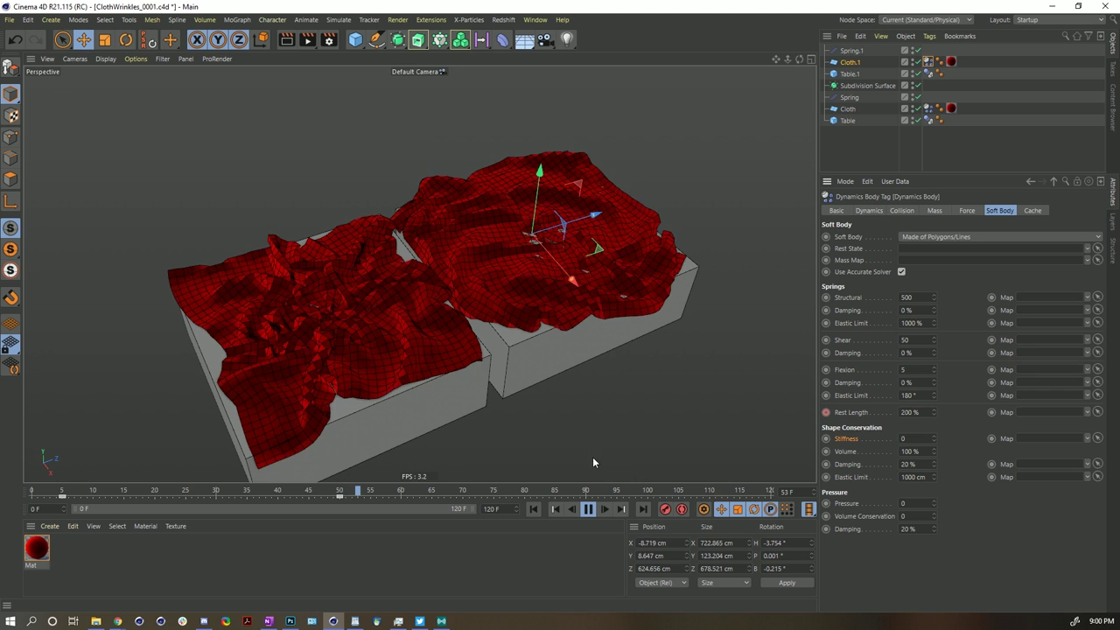
pyautogui.click(590, 510)
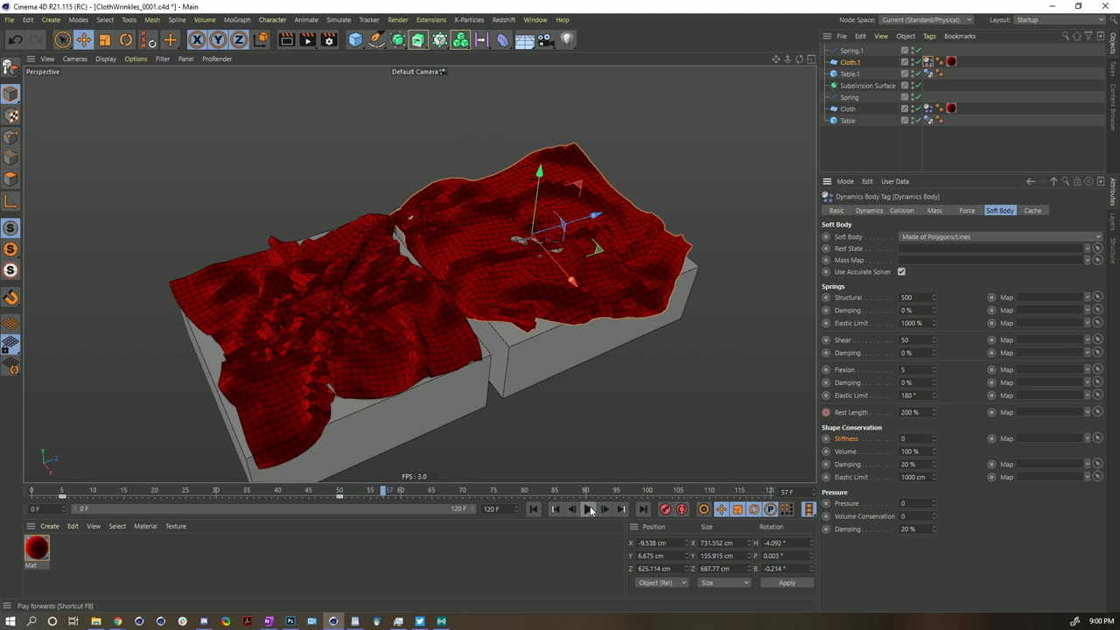
pyautogui.click(589, 509)
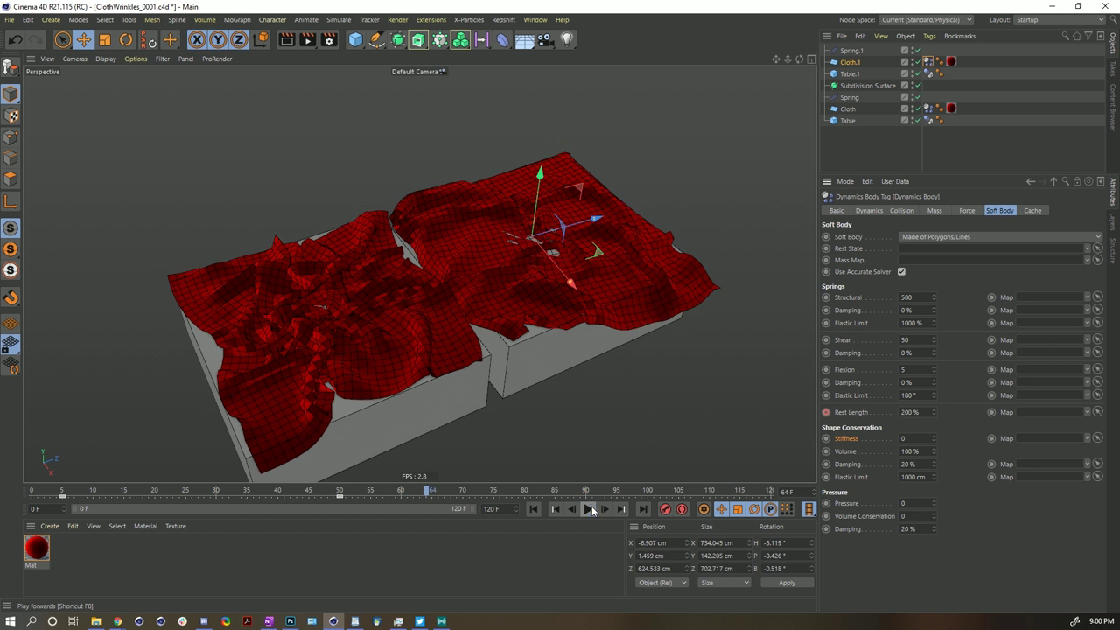
pyautogui.click(589, 509)
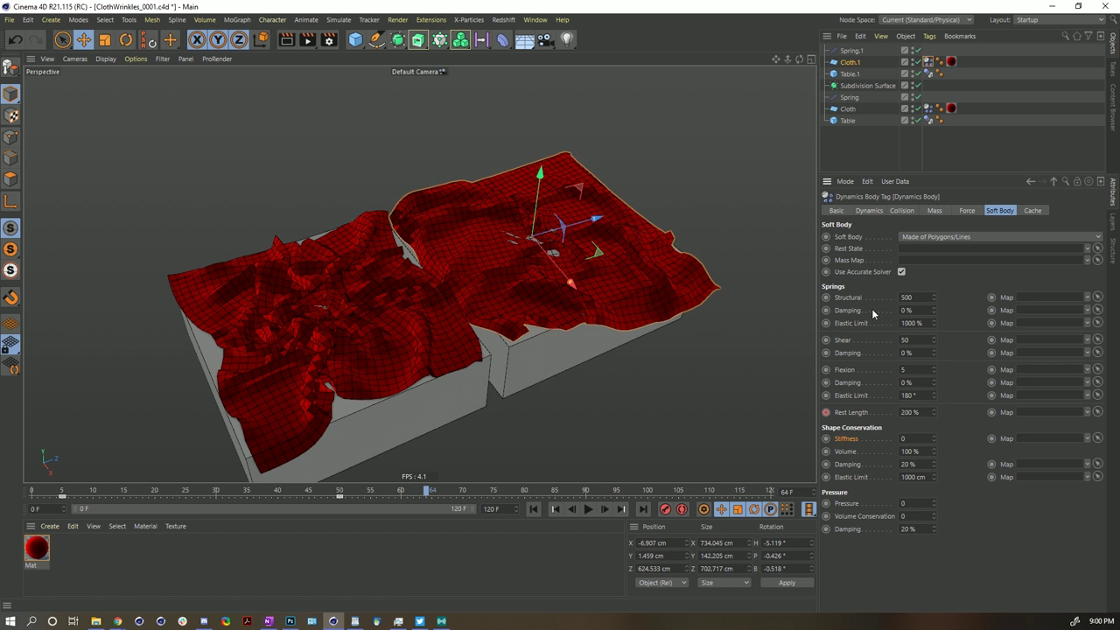
pyautogui.click(535, 508)
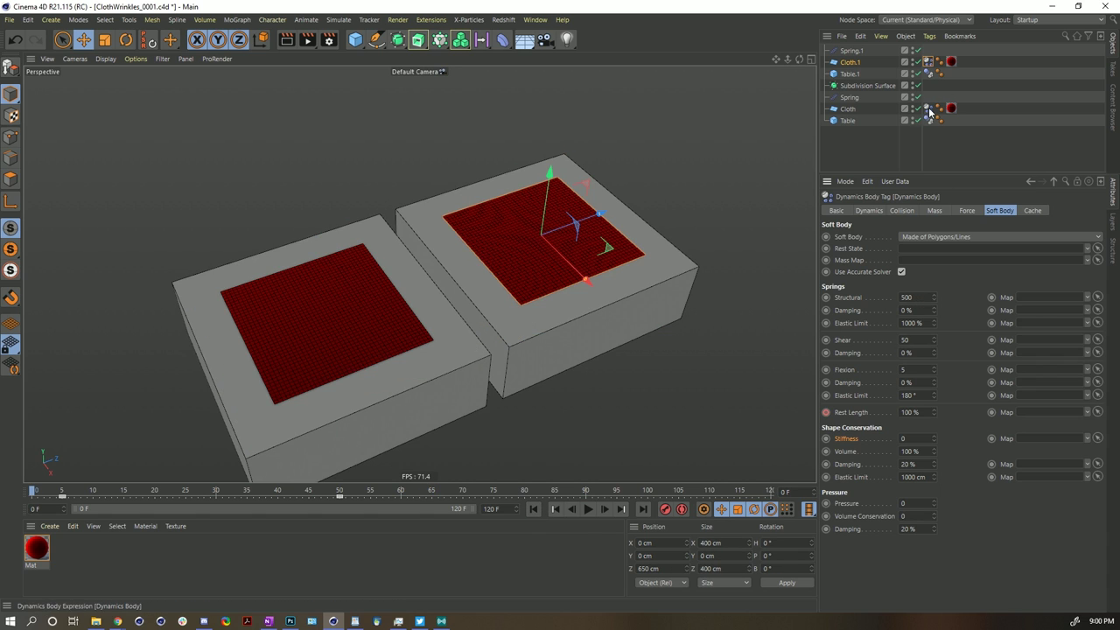
# Step: Set Cloth.1's Structural to 2000, run the simulation to frame 66, then rewind
pyautogui.click(907, 298)
pyautogui.write('100')
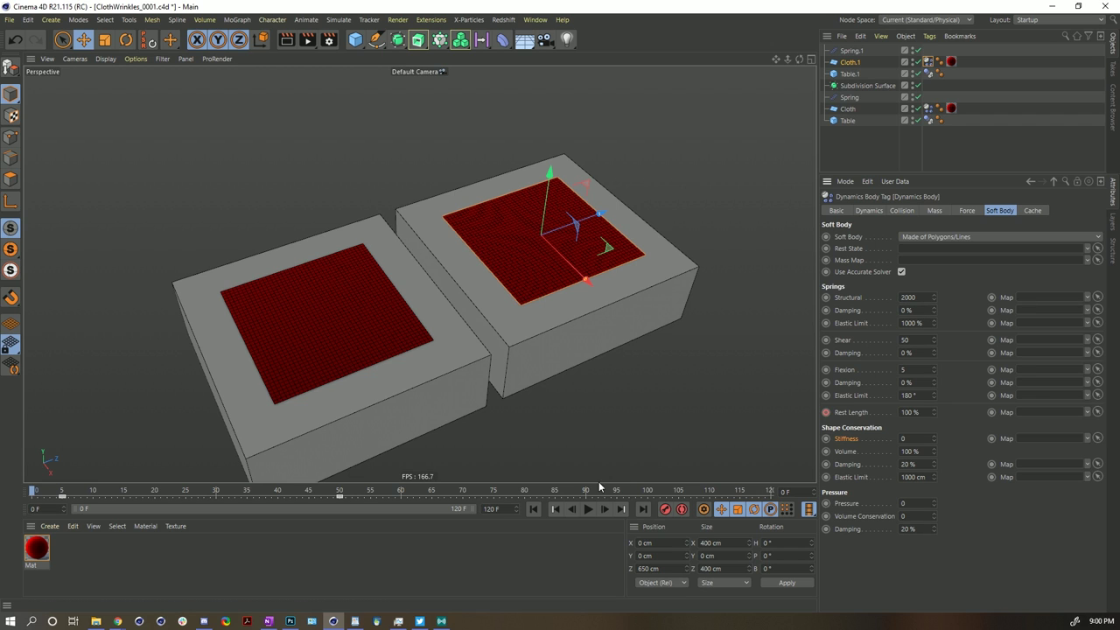
pyautogui.click(589, 509)
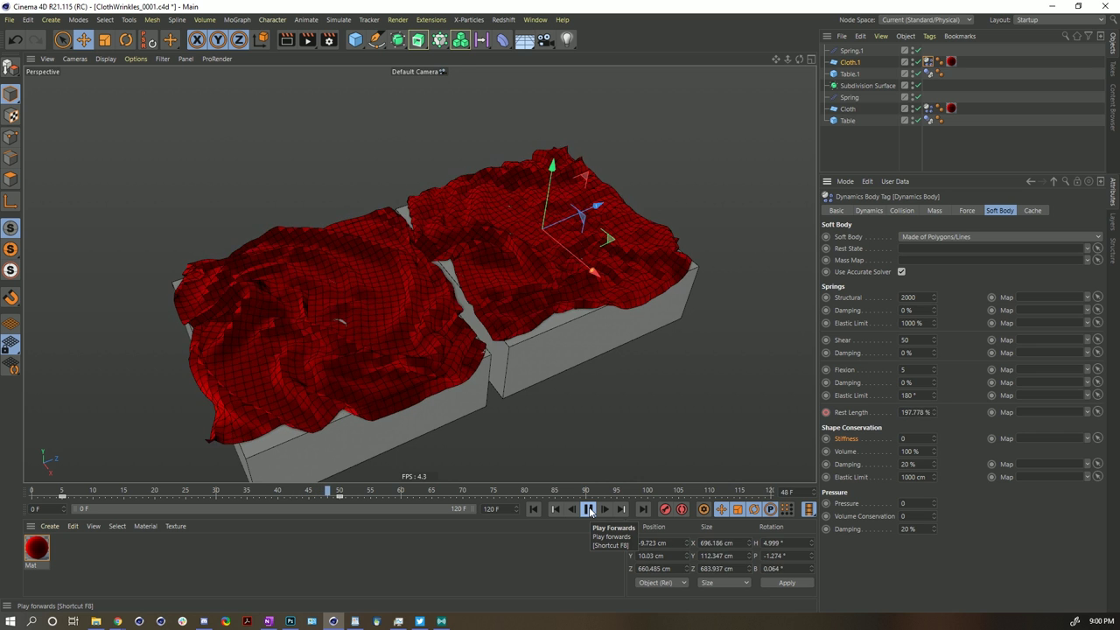
pyautogui.click(590, 510)
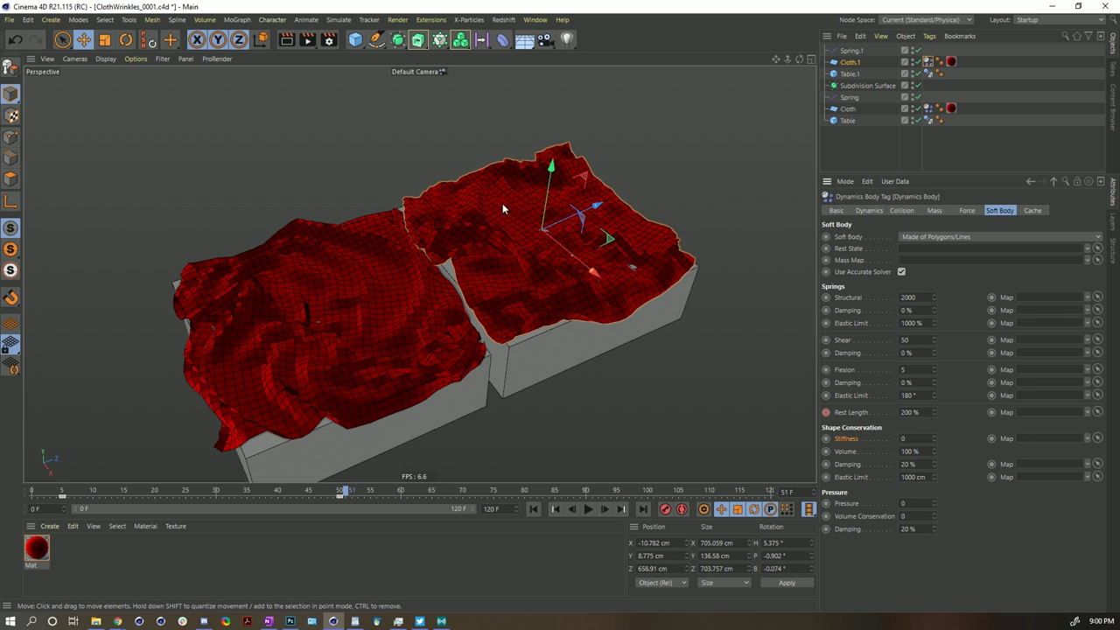
pyautogui.click(588, 510)
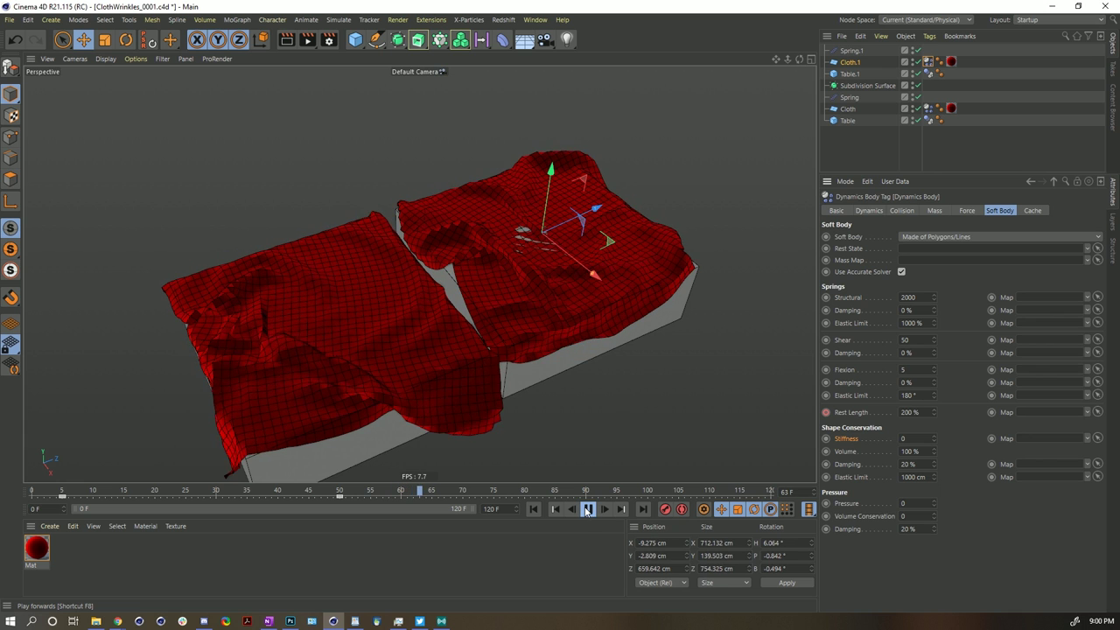
pyautogui.click(589, 510)
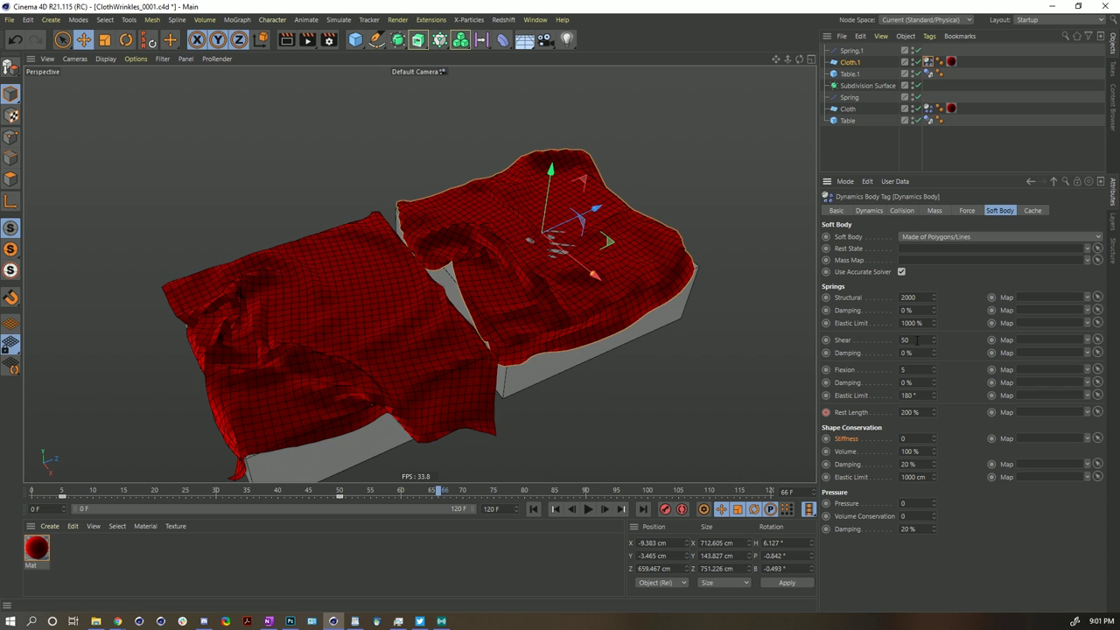
pyautogui.click(533, 509)
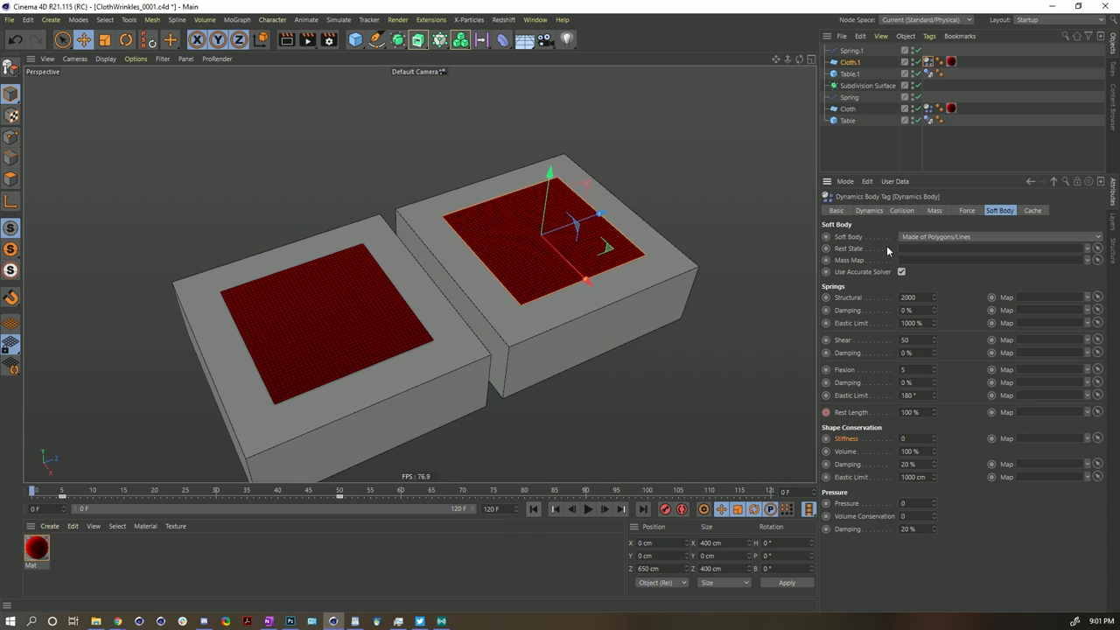
# Step: Set Shear to 5 on both cloths' Dynamics Body tags, test the simulation, and rewind
pyautogui.keyDown('ctrl'); pyautogui.click(927, 108); pyautogui.keyUp('ctrl')
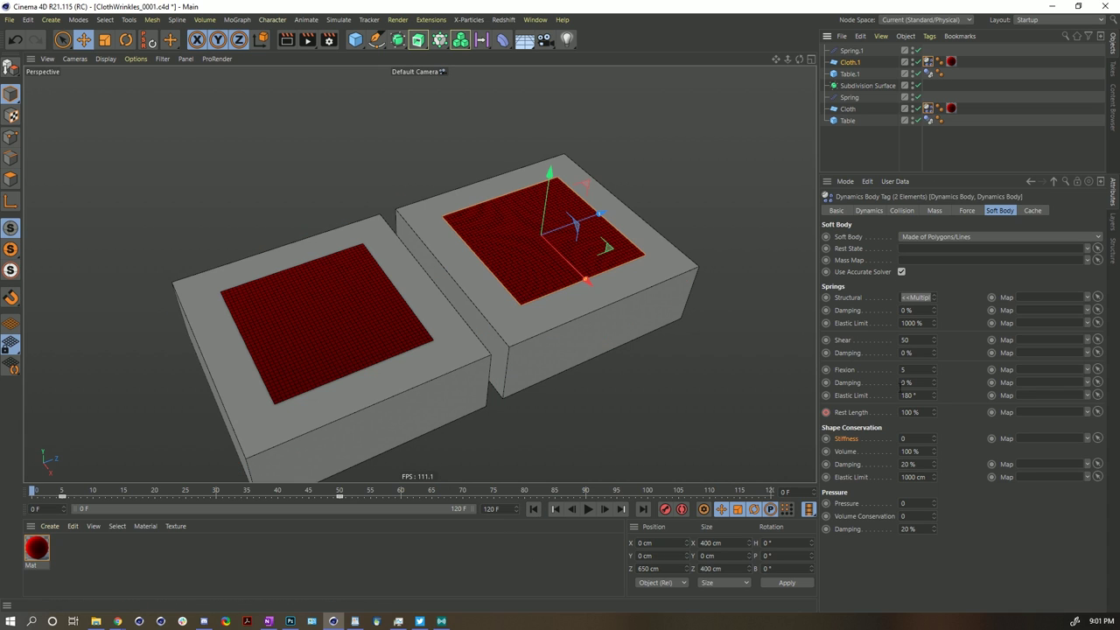
pyautogui.doubleClick(913, 339)
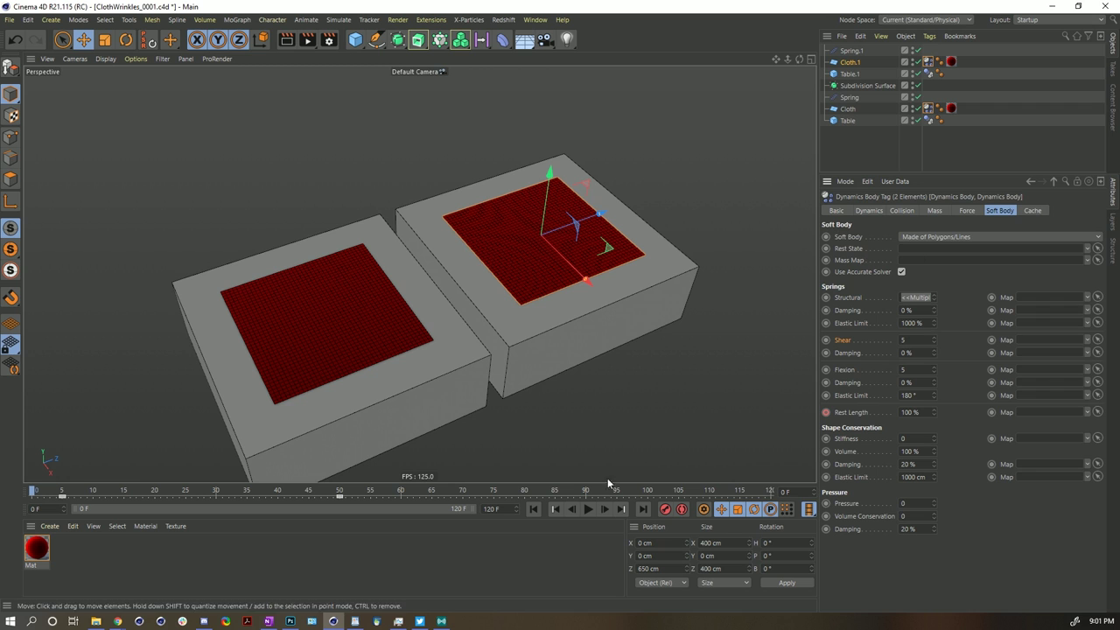
pyautogui.click(588, 509)
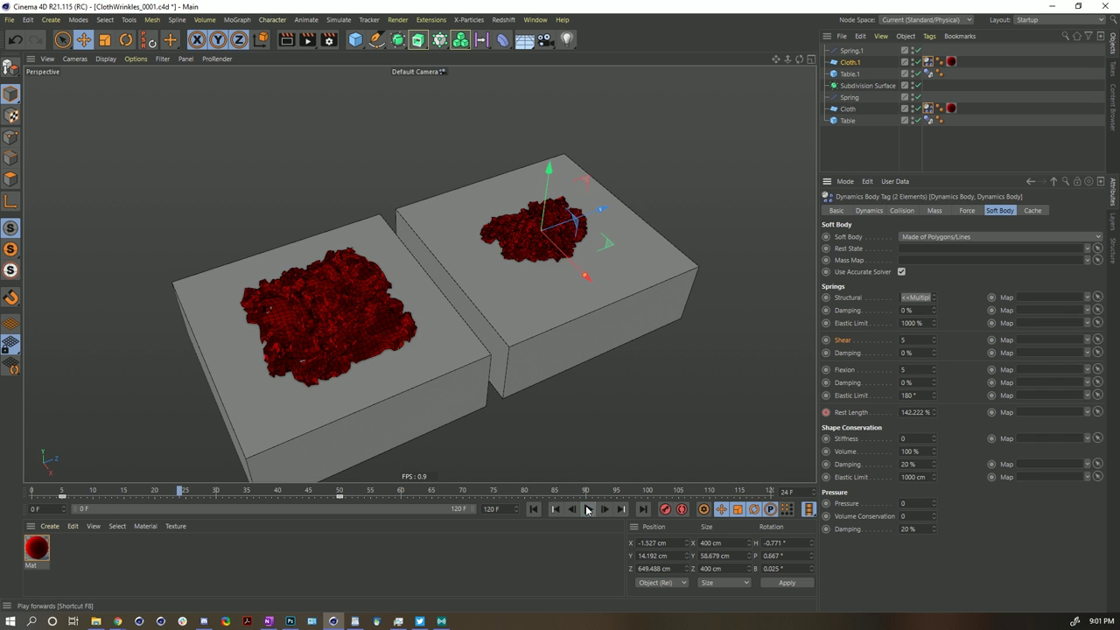
pyautogui.click(588, 509)
pyautogui.click(533, 509)
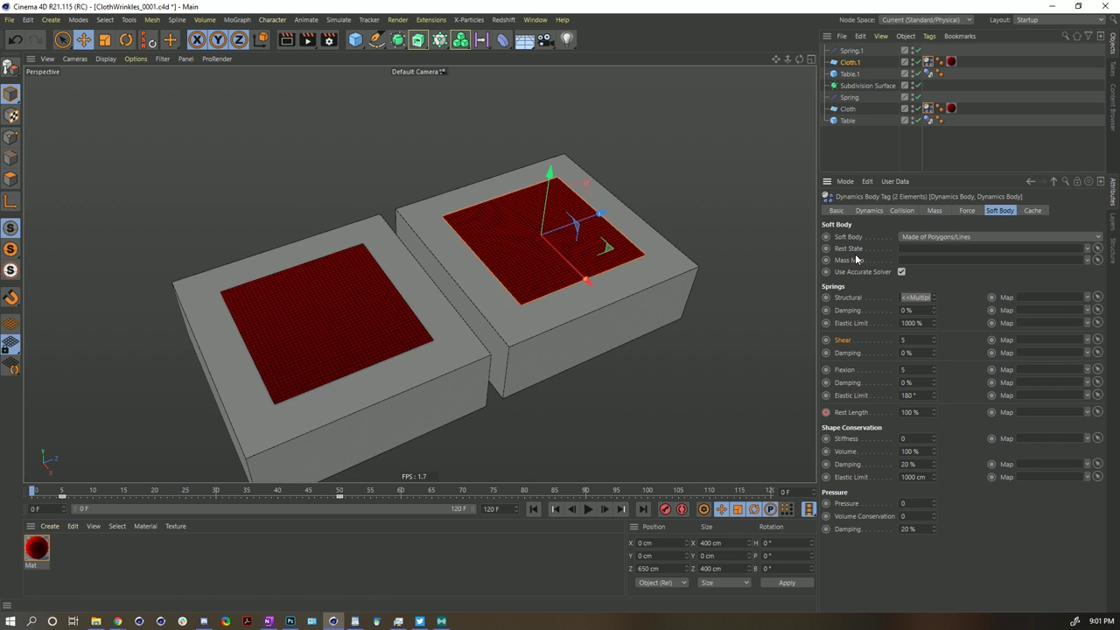
pyautogui.click(927, 62)
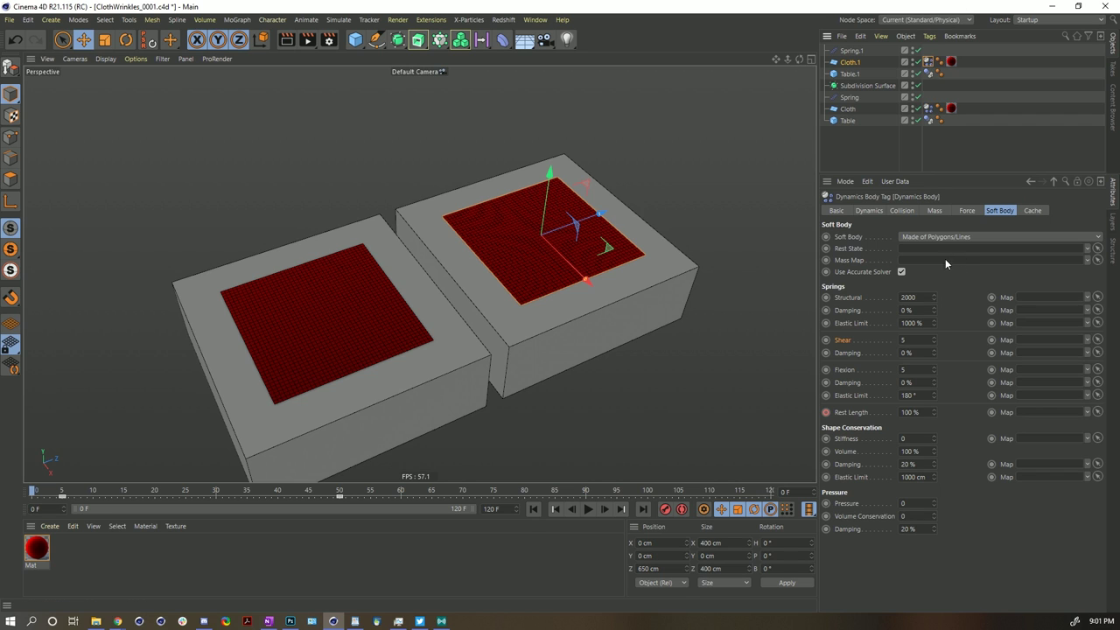
# Step: Set Structural to 200 on both cloths' Dynamics Body tags
pyautogui.keyDown('ctrl'); pyautogui.click(928, 108); pyautogui.keyUp('ctrl')
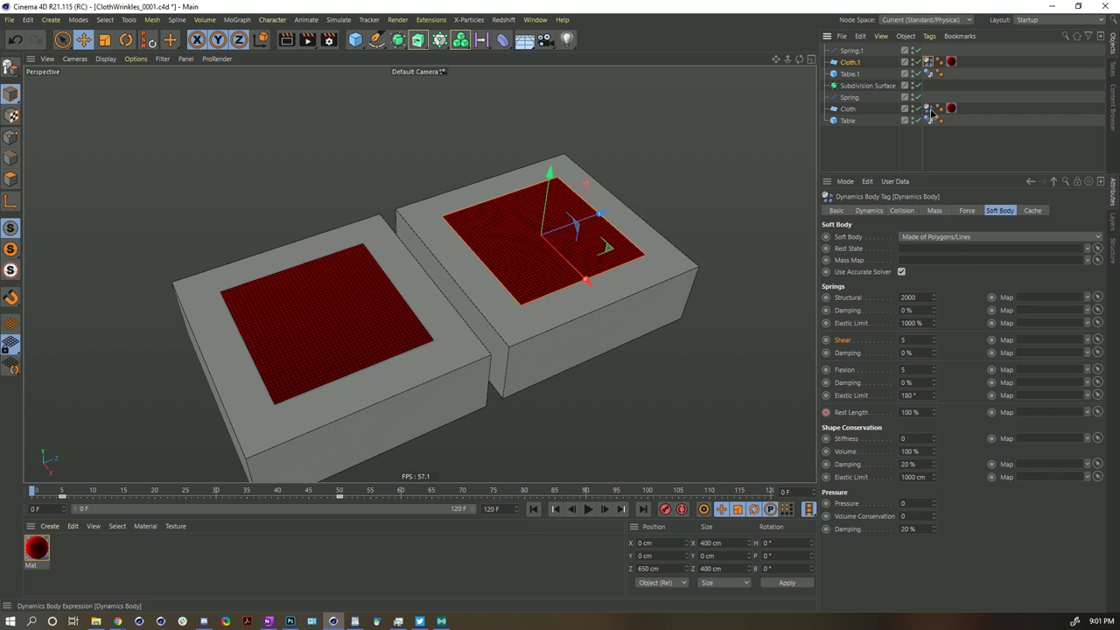
pyautogui.click(915, 298)
pyautogui.write('200')
pyautogui.press('Return')
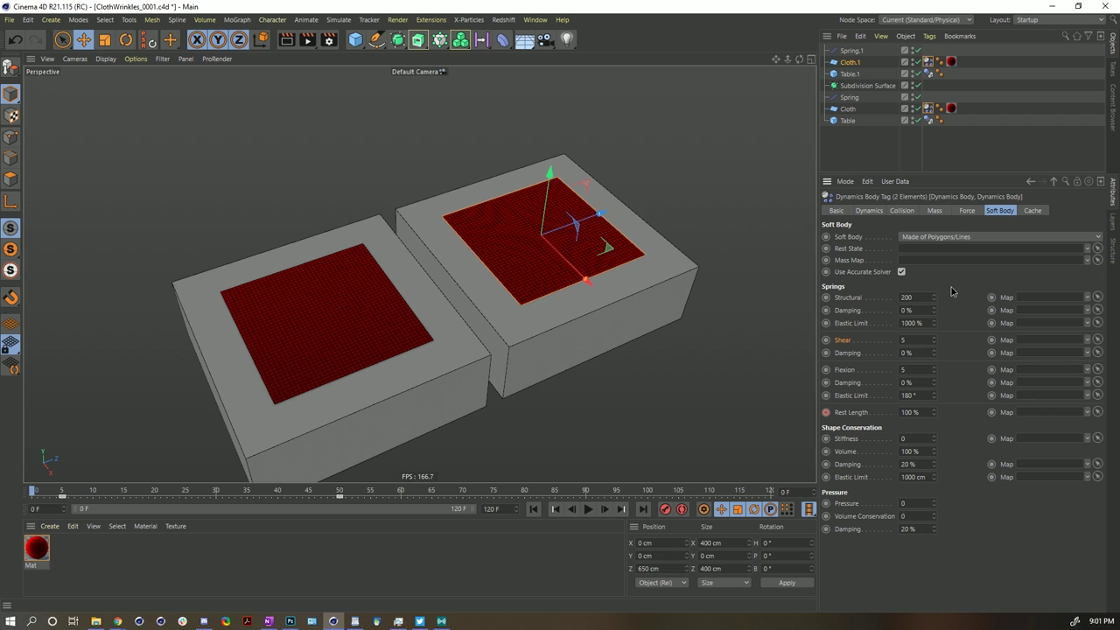
# Step: Set the right cloth's spring Damping to 222%, test the simulation, and rewind
pyautogui.click(929, 62)
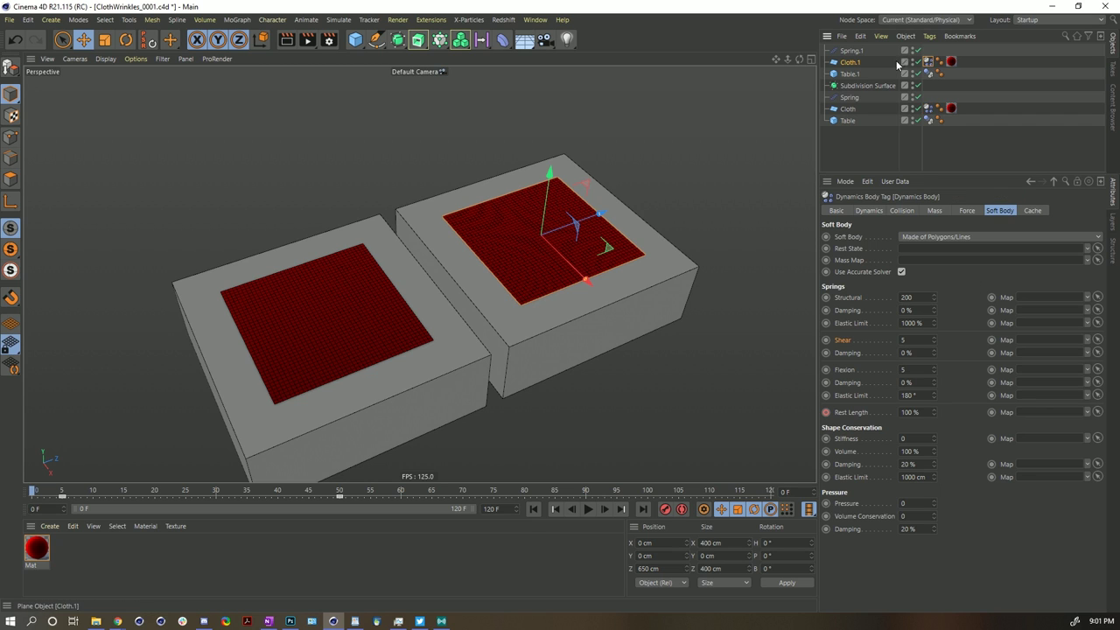
pyautogui.click(919, 310)
pyautogui.write('99')
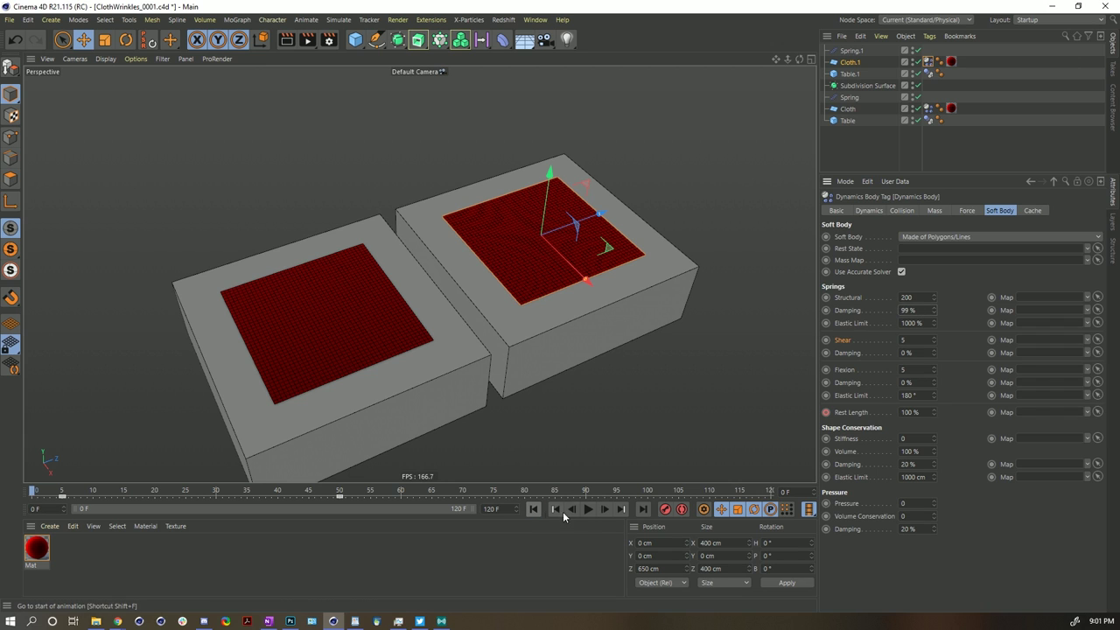
pyautogui.click(588, 510)
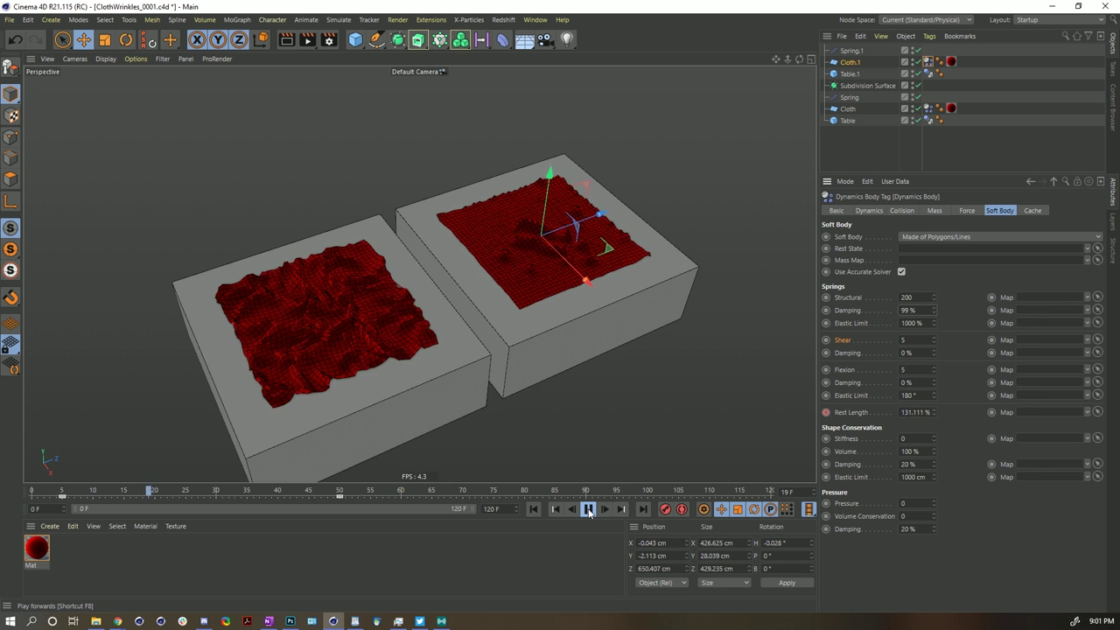
pyautogui.click(588, 510)
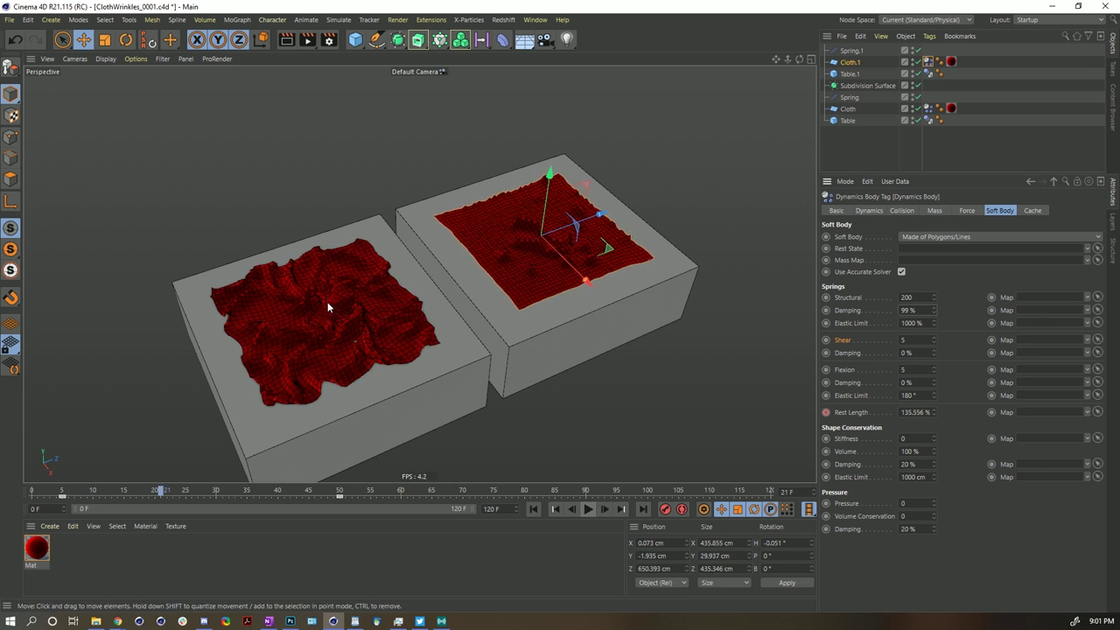
pyautogui.click(588, 510)
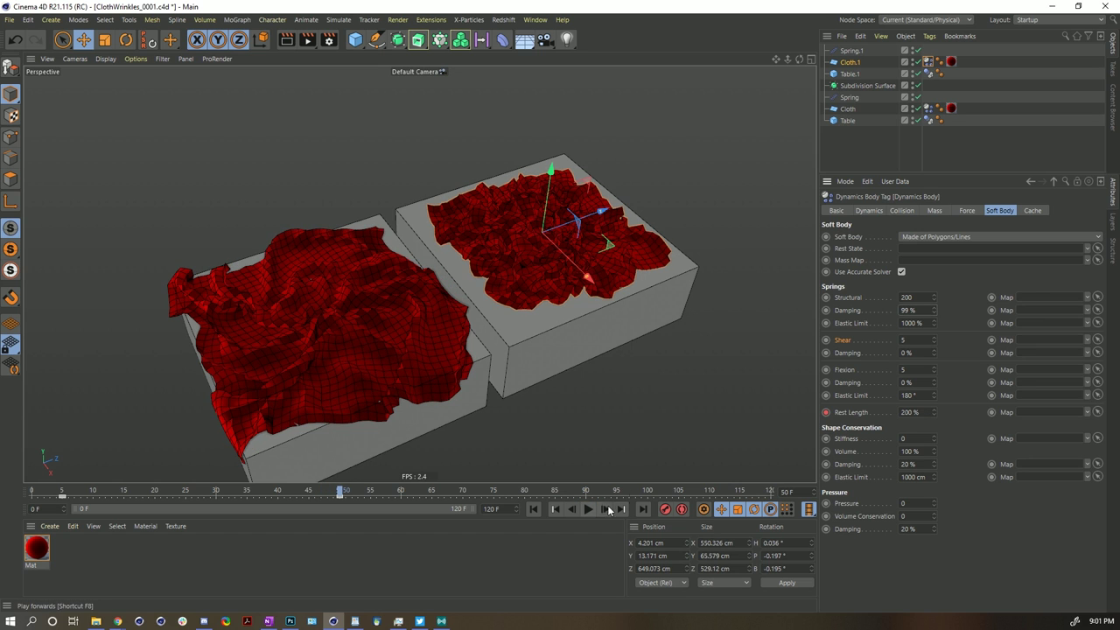
pyautogui.press('F8')
pyautogui.write('222')
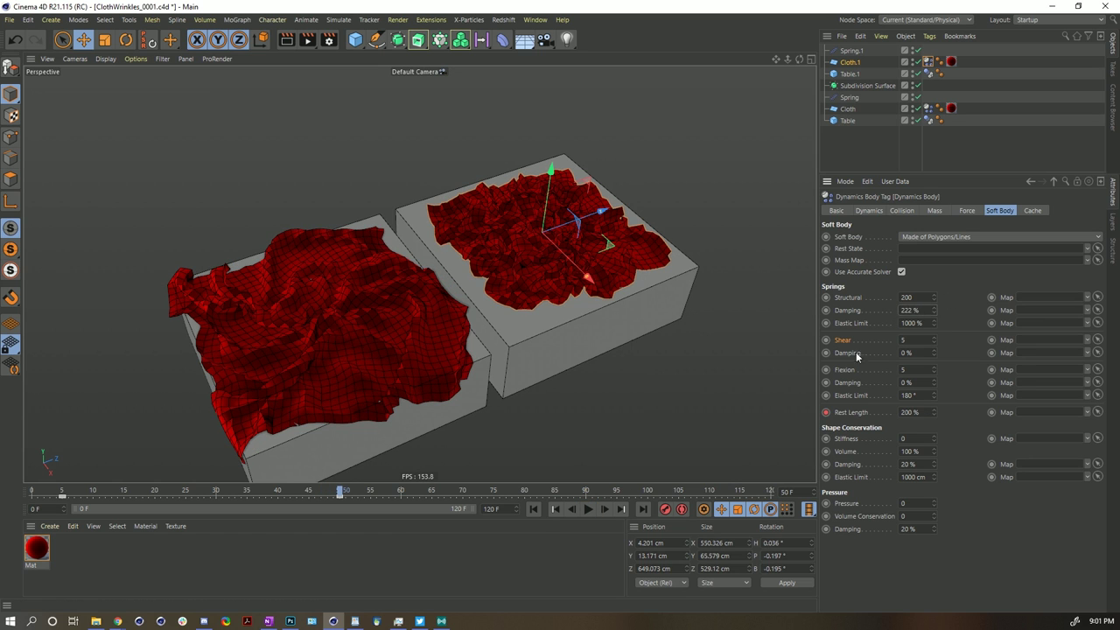
pyautogui.click(588, 509)
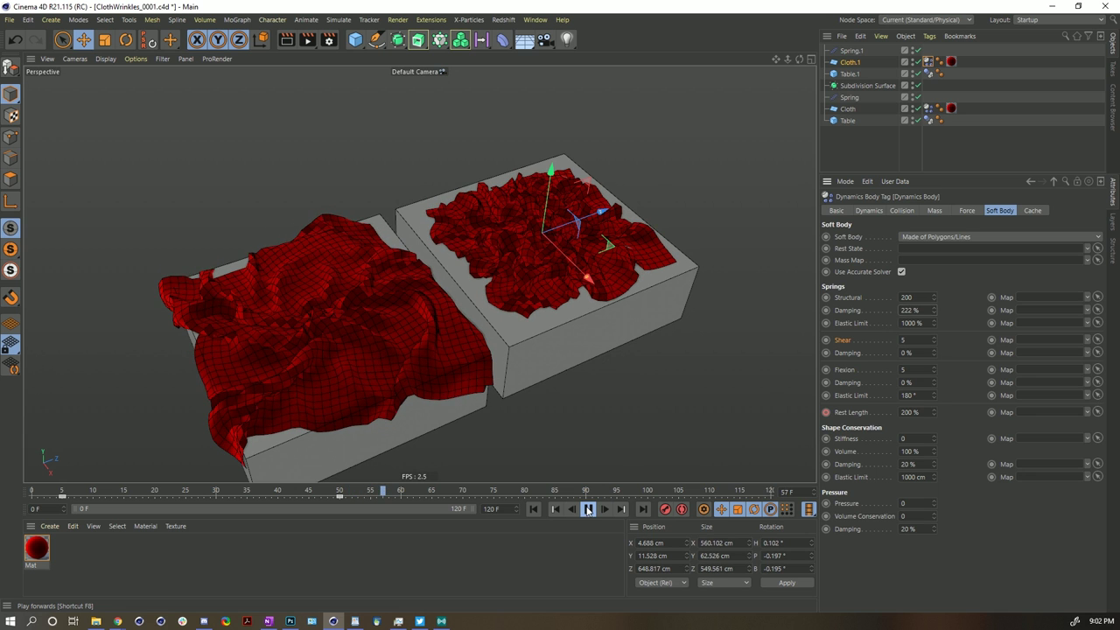
pyautogui.click(533, 509)
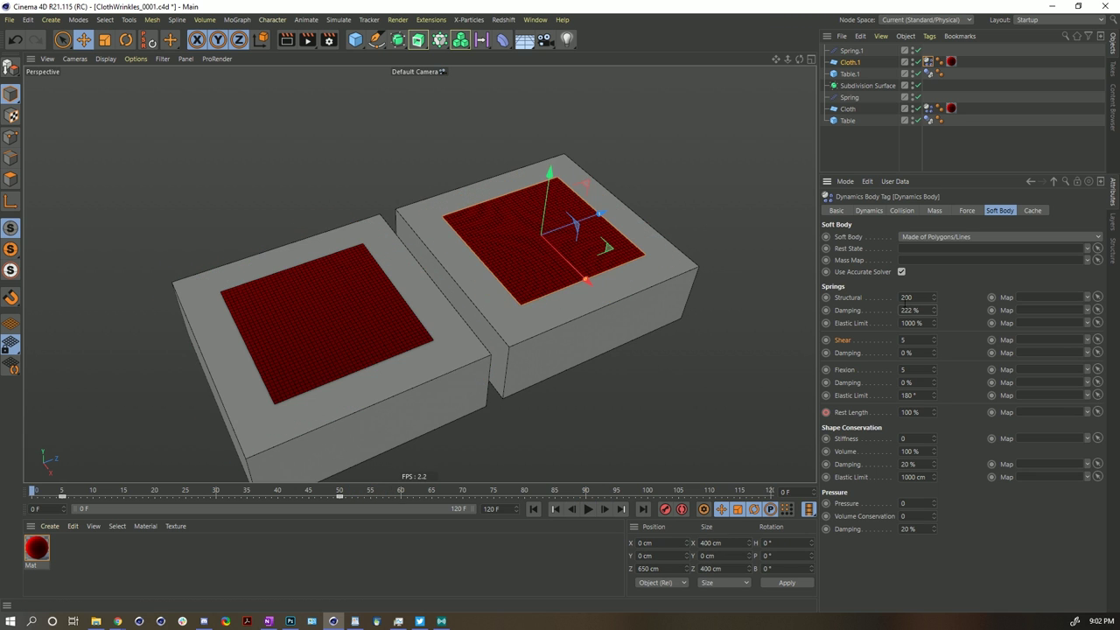
# Step: Set the right cloth's spring Damping to 500% and run the simulation to frame 32, zooming in
pyautogui.click(915, 307)
pyautogui.click(588, 509)
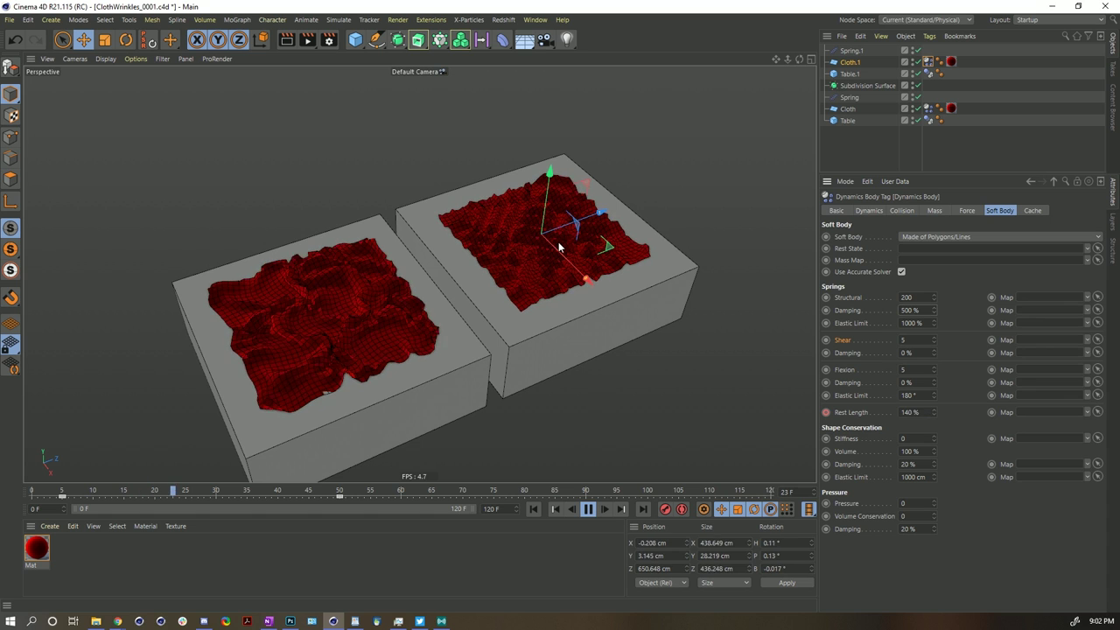
pyautogui.click(588, 509)
pyautogui.scroll(3, 528, 246)
pyautogui.scroll(3, 525, 241)
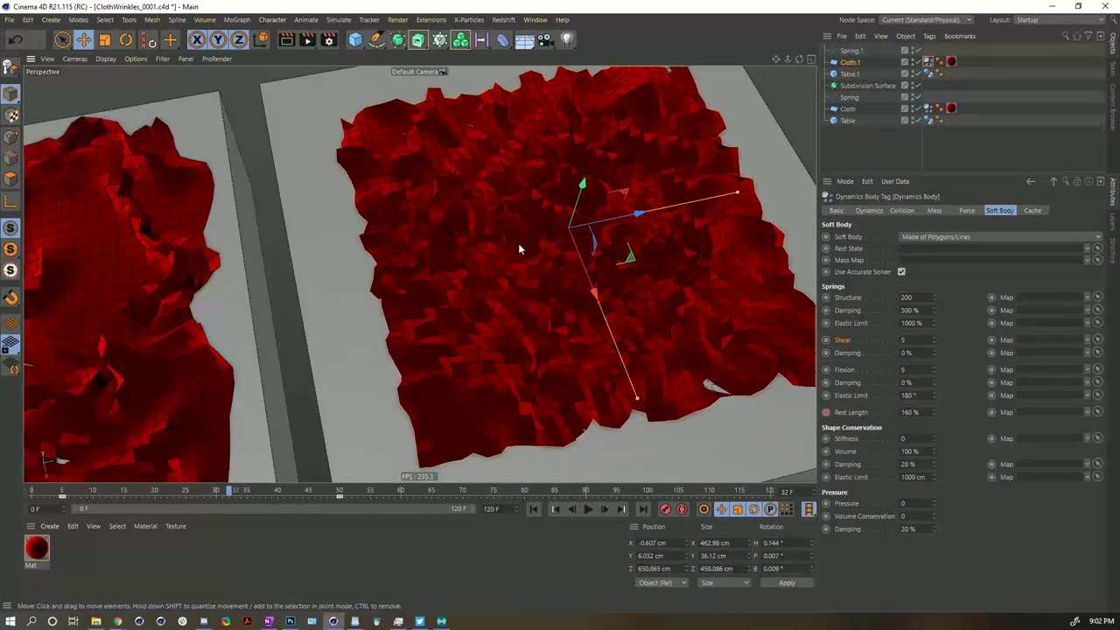
pyautogui.scroll(-5, 578, 215)
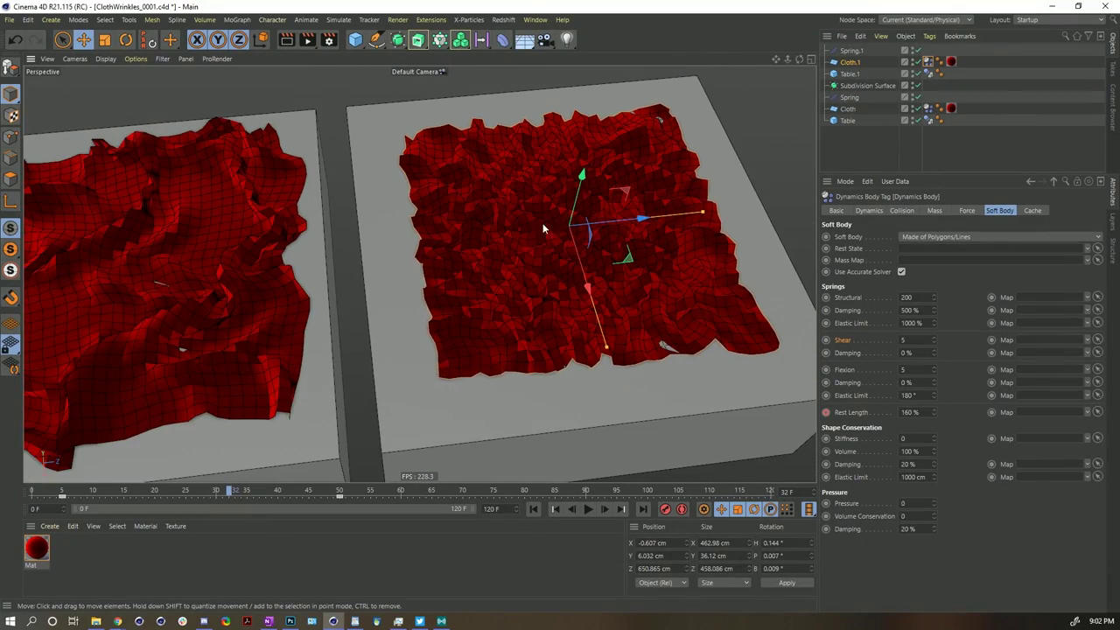
# Step: Continue the simulation in stages to frames 44 and 48, orbiting to frame both cloths
pyautogui.click(588, 508)
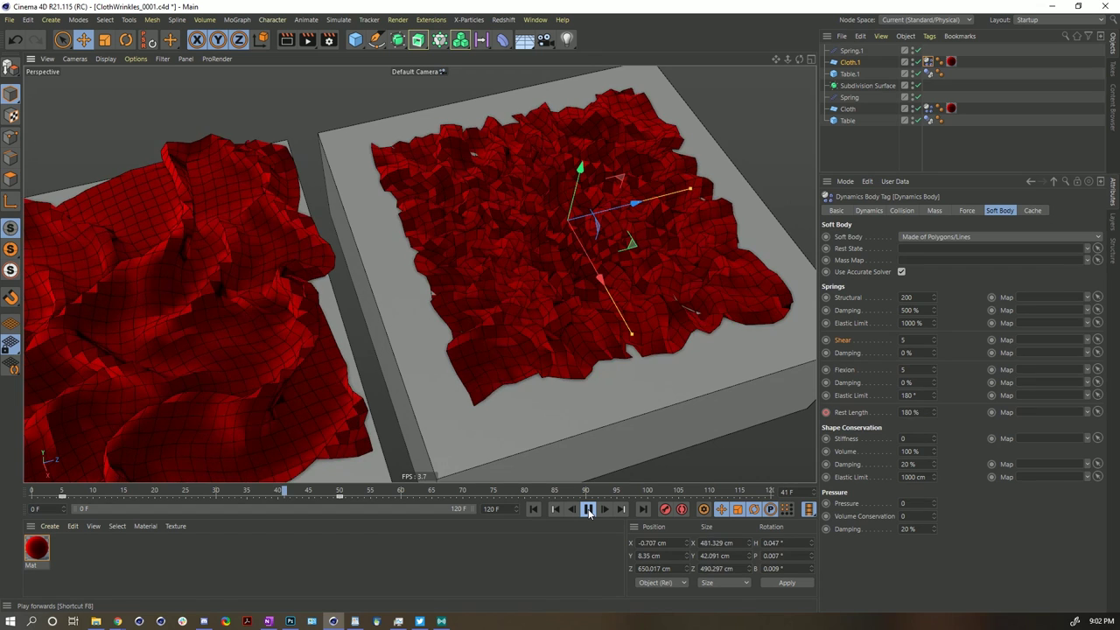
pyautogui.click(588, 510)
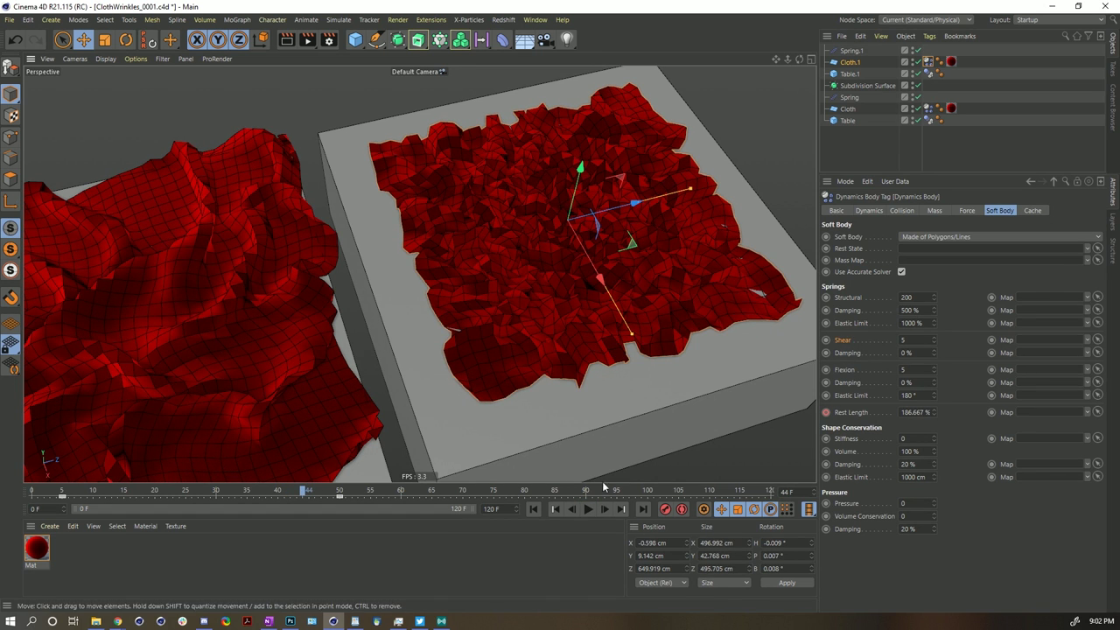
pyautogui.click(591, 509)
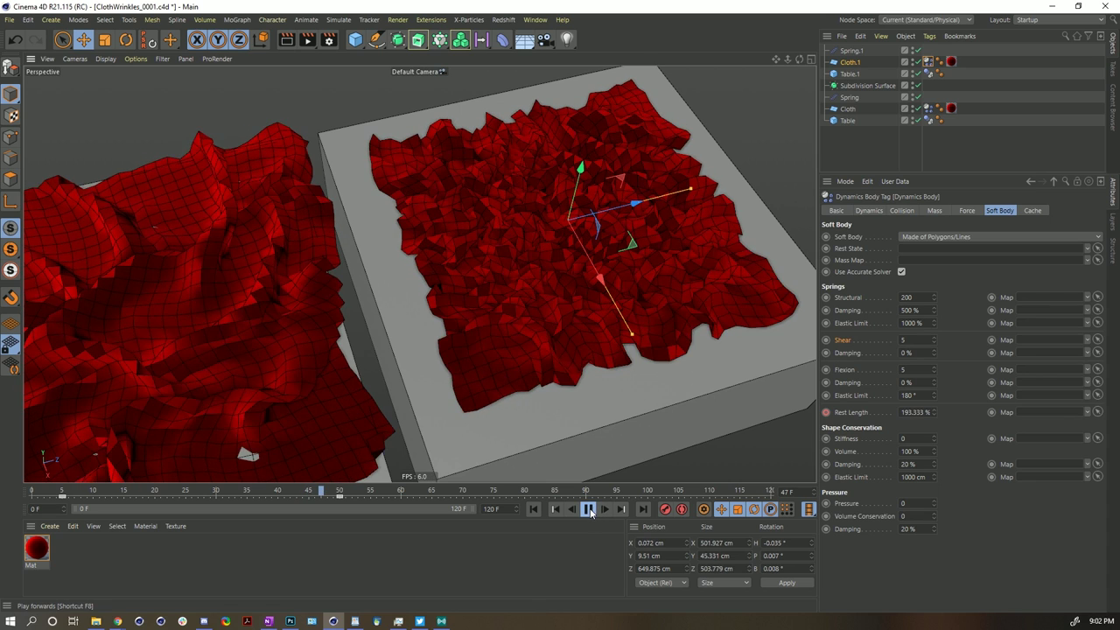
pyautogui.click(589, 510)
pyautogui.scroll(-5, 556, 273)
pyautogui.keyDown('alt'); pyautogui.moveTo(463, 251); pyautogui.dragTo(613, 254); pyautogui.keyUp('alt')
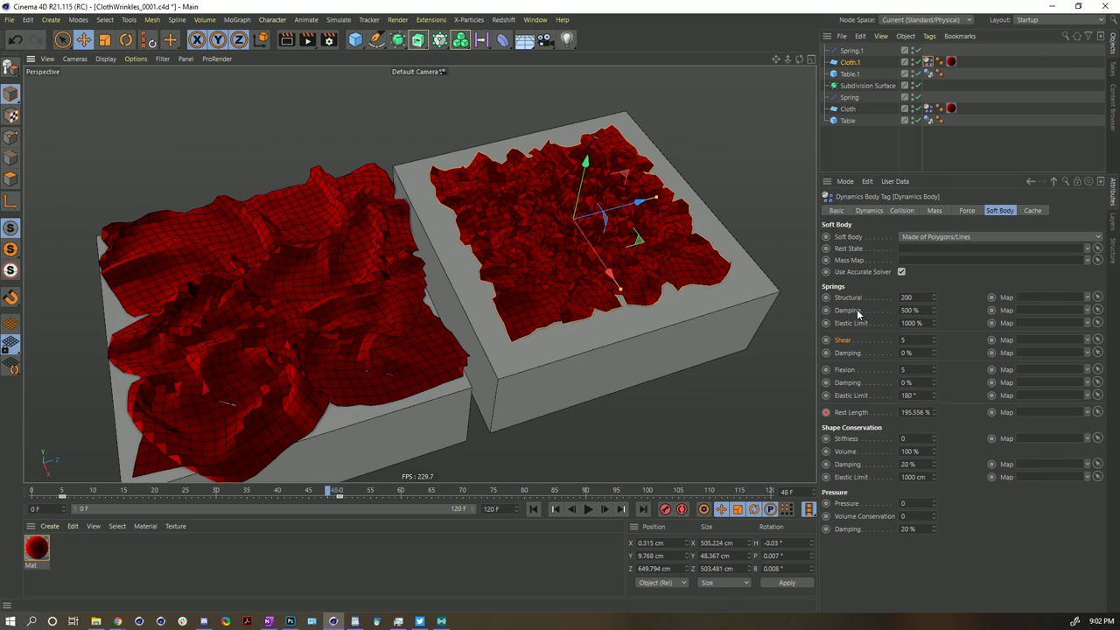
# Step: Nest Cloth.1 in the Subdivision Surface, undo it, and rewind both cloths to frame 0
pyautogui.click(927, 62)
pyautogui.keyDown('alt'); pyautogui.moveTo(510, 206); pyautogui.dragTo(582, 247); pyautogui.keyUp('alt')
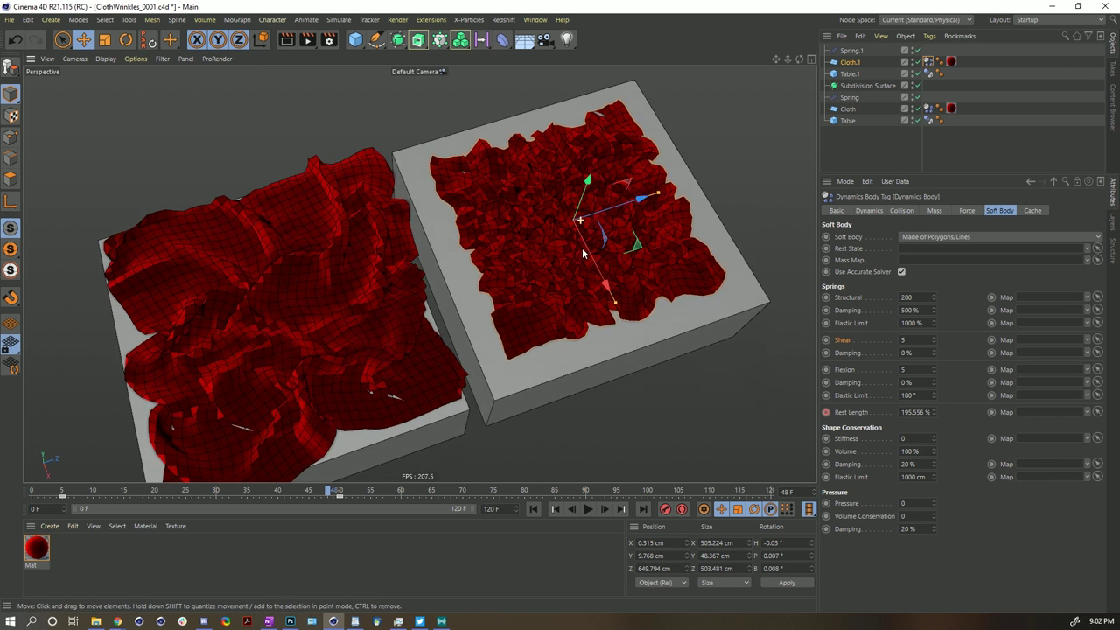
pyautogui.moveTo(853, 72); pyautogui.dragTo(859, 86)
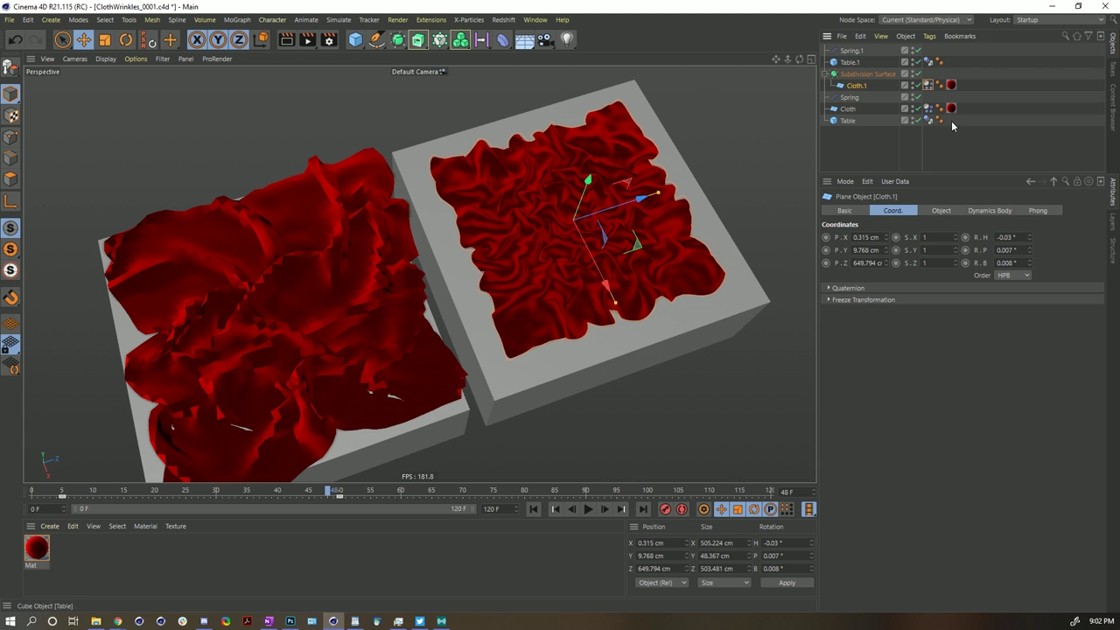
pyautogui.hotkey('ctrl', 'z')
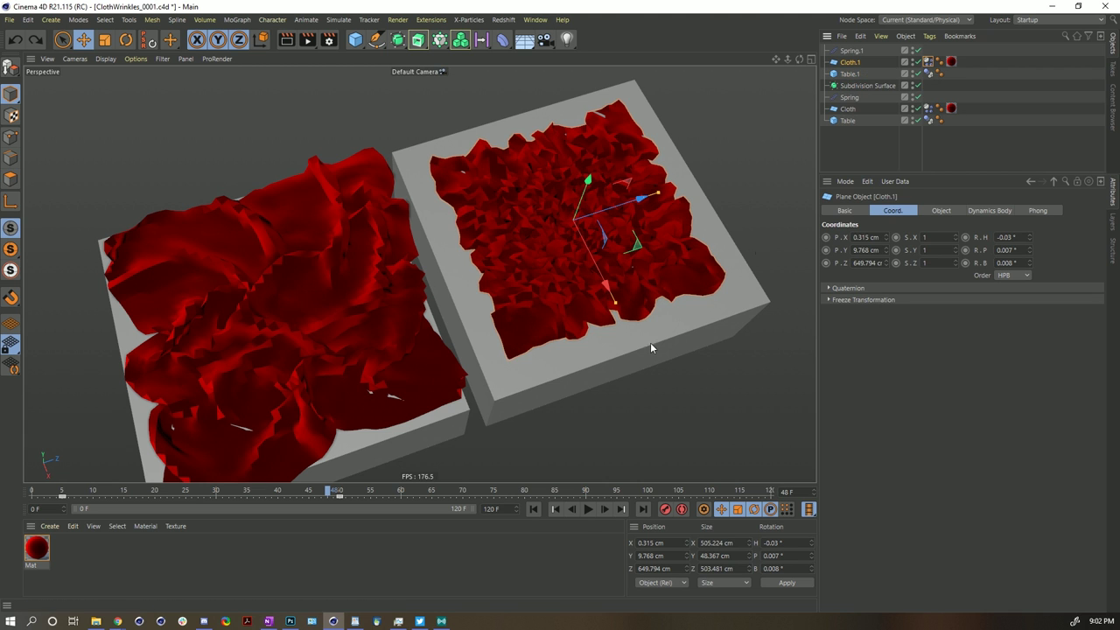
pyautogui.click(533, 509)
pyautogui.keyDown('alt'); pyautogui.moveTo(582, 240); pyautogui.dragTo(588, 190); pyautogui.keyUp('alt')
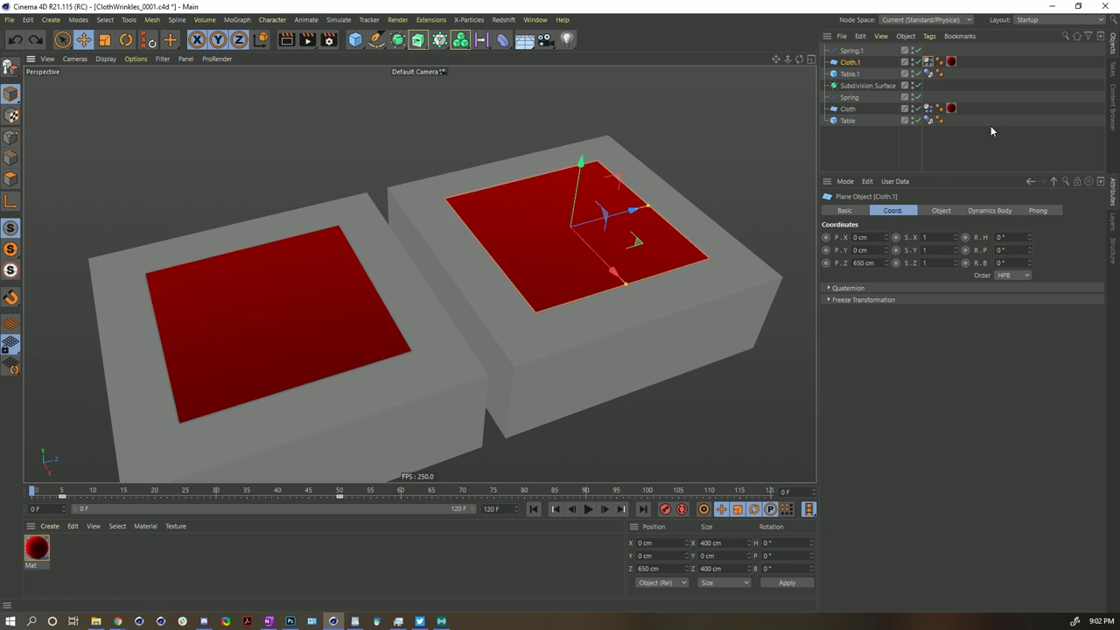
# Step: Set Springs Damping to 0% on both Dynamics Body tags, then show Cloth.1's Force settings
pyautogui.keyDown('ctrl'); pyautogui.click(929, 108); pyautogui.keyUp('ctrl')
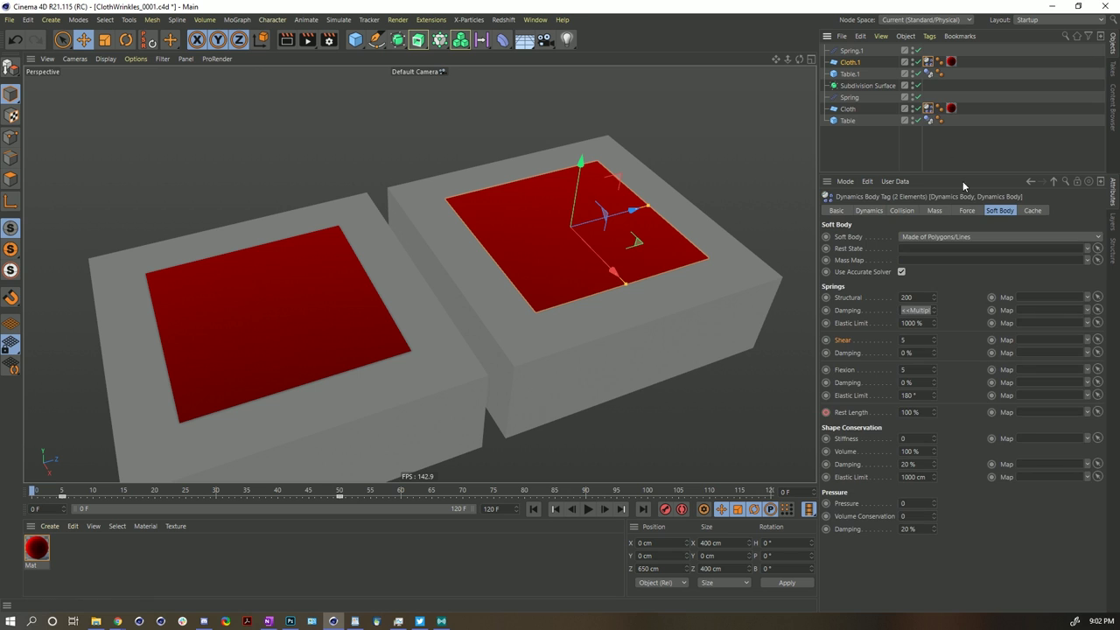
pyautogui.click(922, 310)
pyautogui.write('0')
pyautogui.press('Return')
pyautogui.click(928, 61)
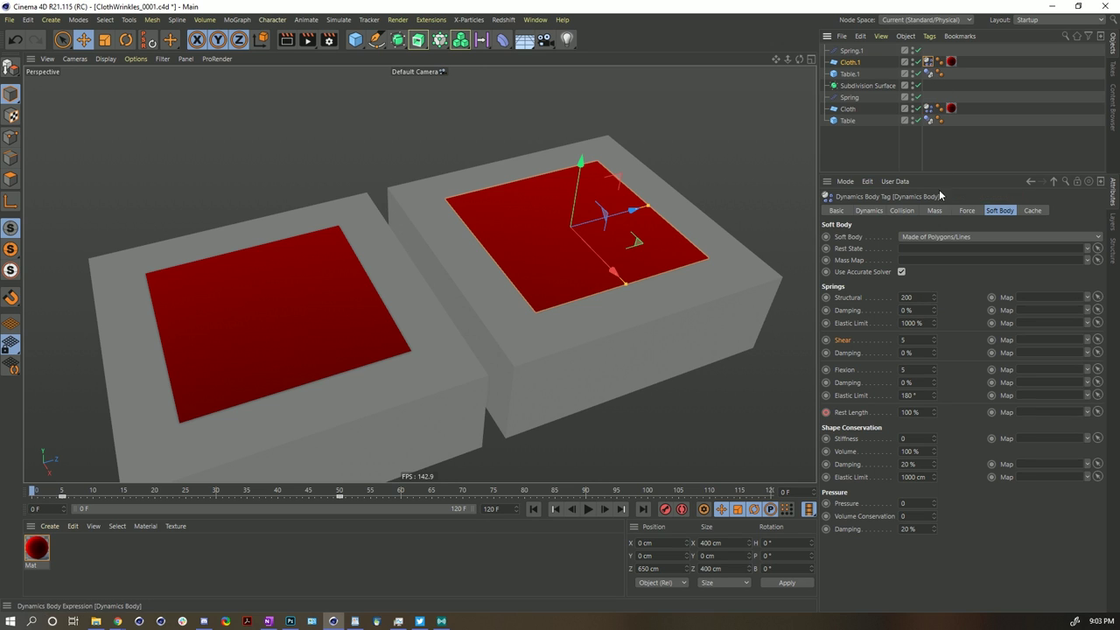
pyautogui.click(967, 211)
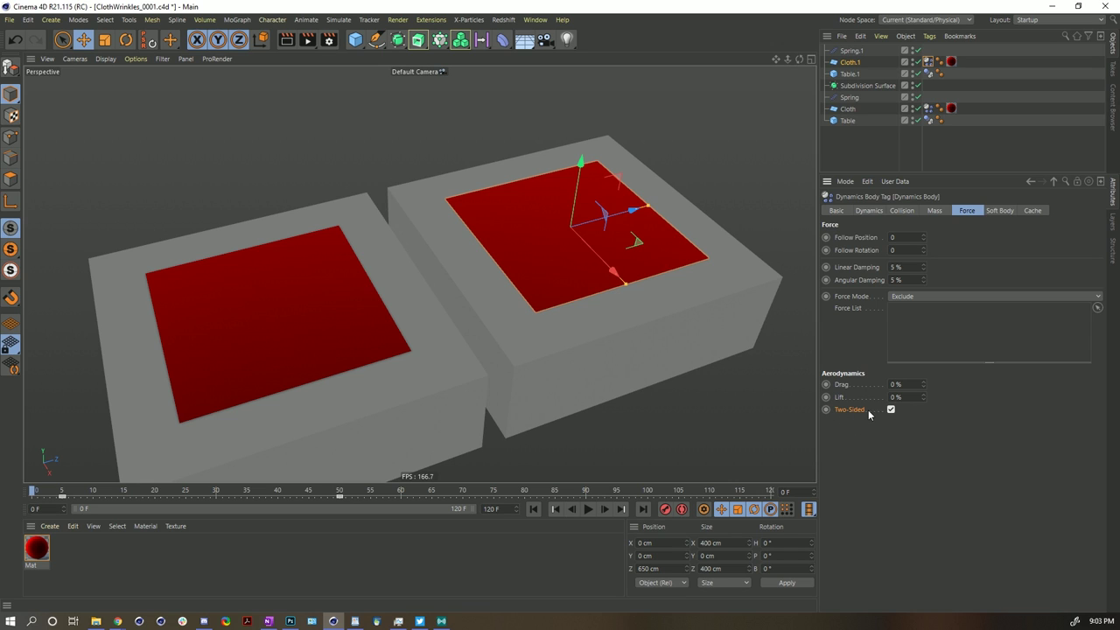
# Step: Set Cloth.1's aerodynamic Drag and Lift to 100% and replay the simulation
pyautogui.click(908, 384)
pyautogui.write('100')
pyautogui.press('Tab')
pyautogui.keyDown('alt'); pyautogui.moveTo(522, 316); pyautogui.dragTo(604, 424); pyautogui.keyUp('alt')
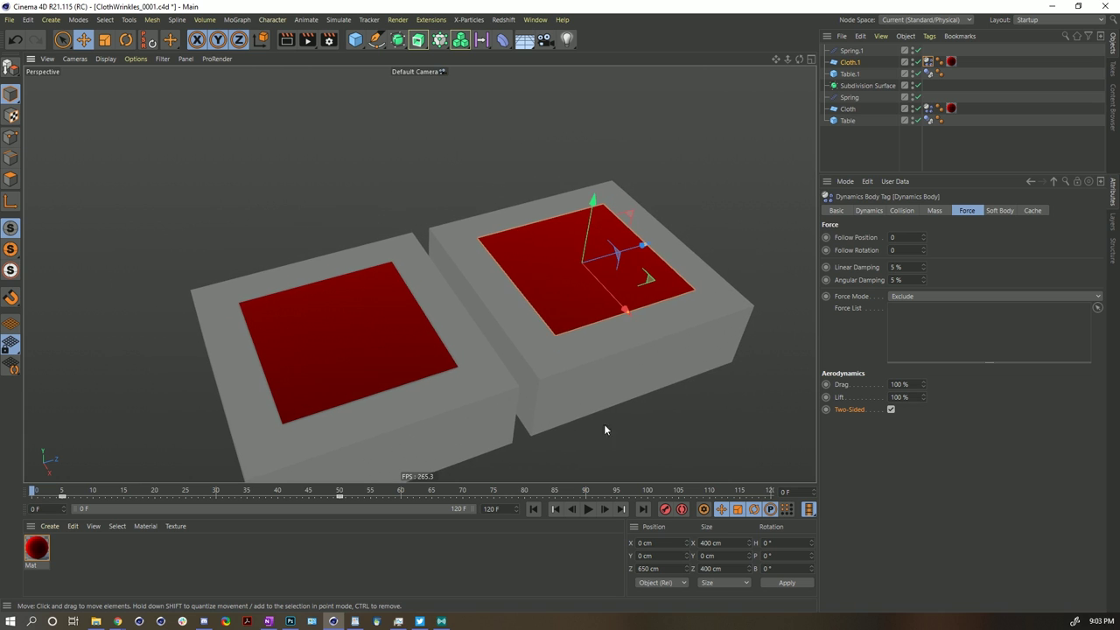
pyautogui.click(591, 510)
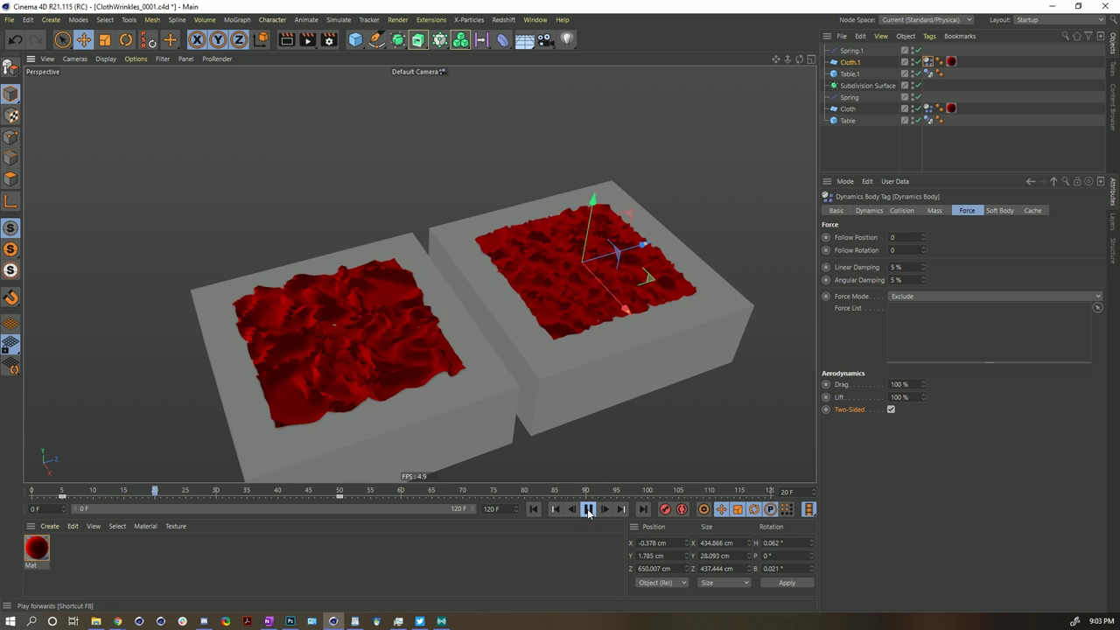
# Step: Pause at frame 24 and set both cloths' soft body Rest Length to 200%
pyautogui.click(589, 511)
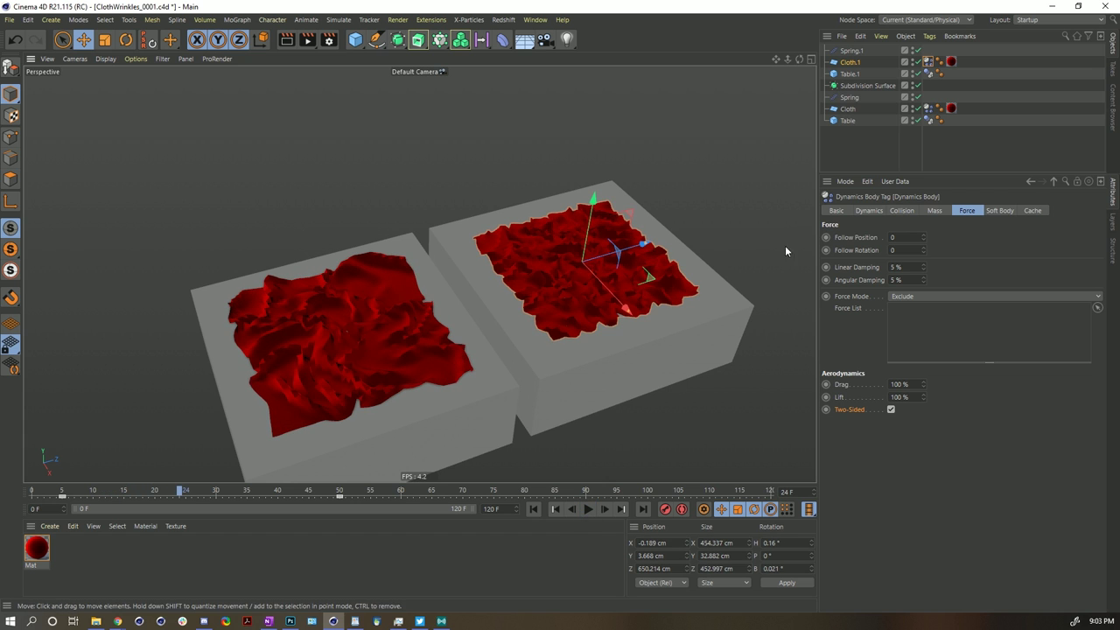
pyautogui.keyDown('ctrl'); pyautogui.click(930, 73); pyautogui.keyUp('ctrl')
pyautogui.click(1000, 210)
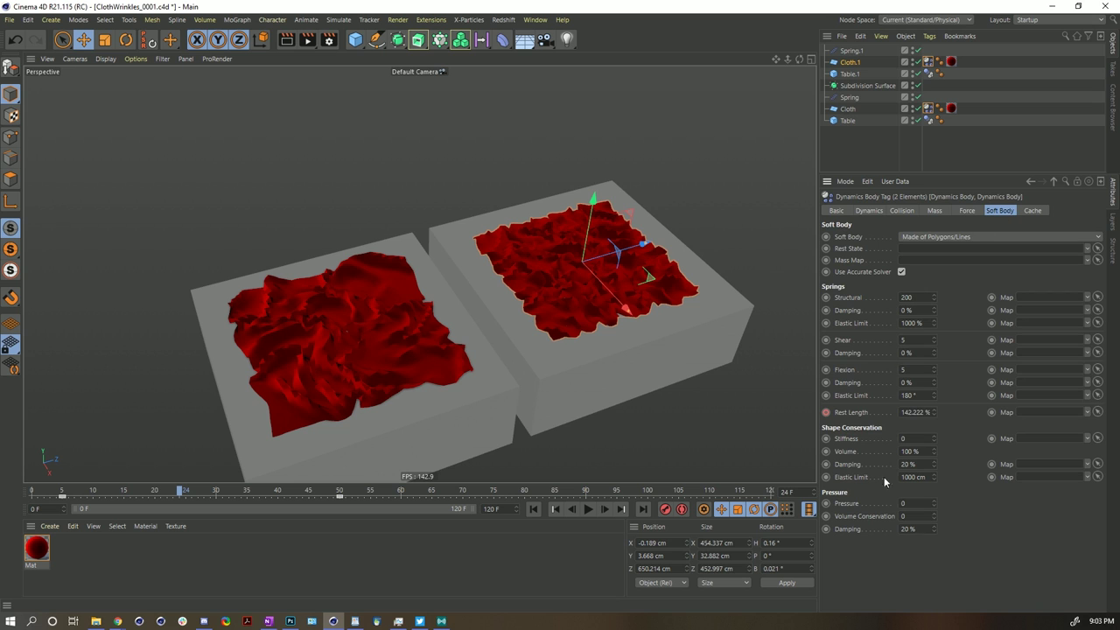
pyautogui.click(588, 510)
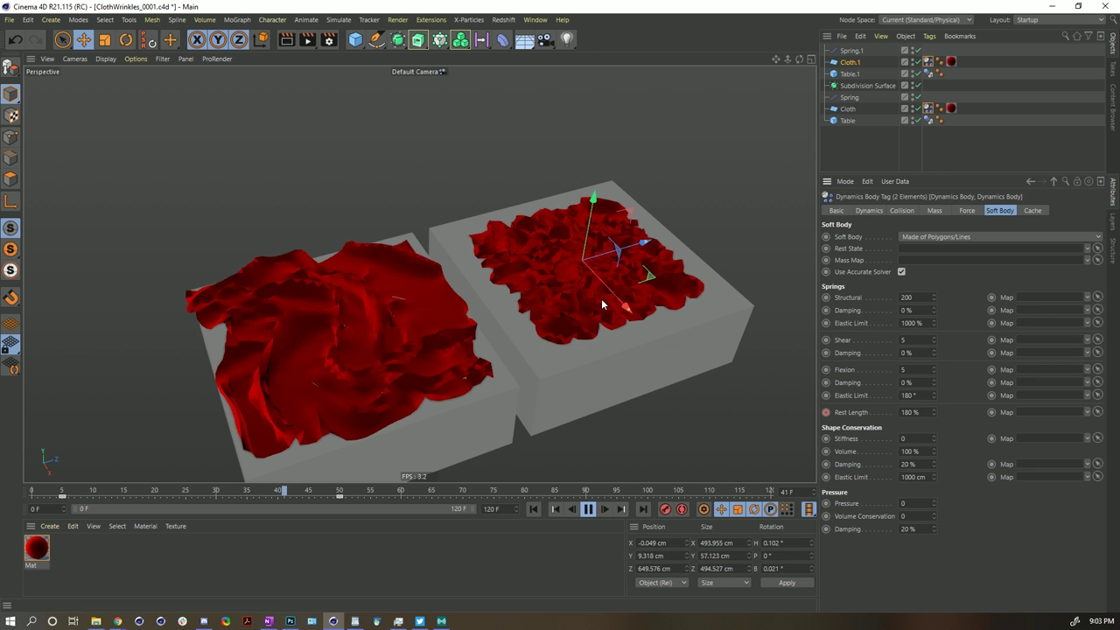
pyautogui.click(589, 514)
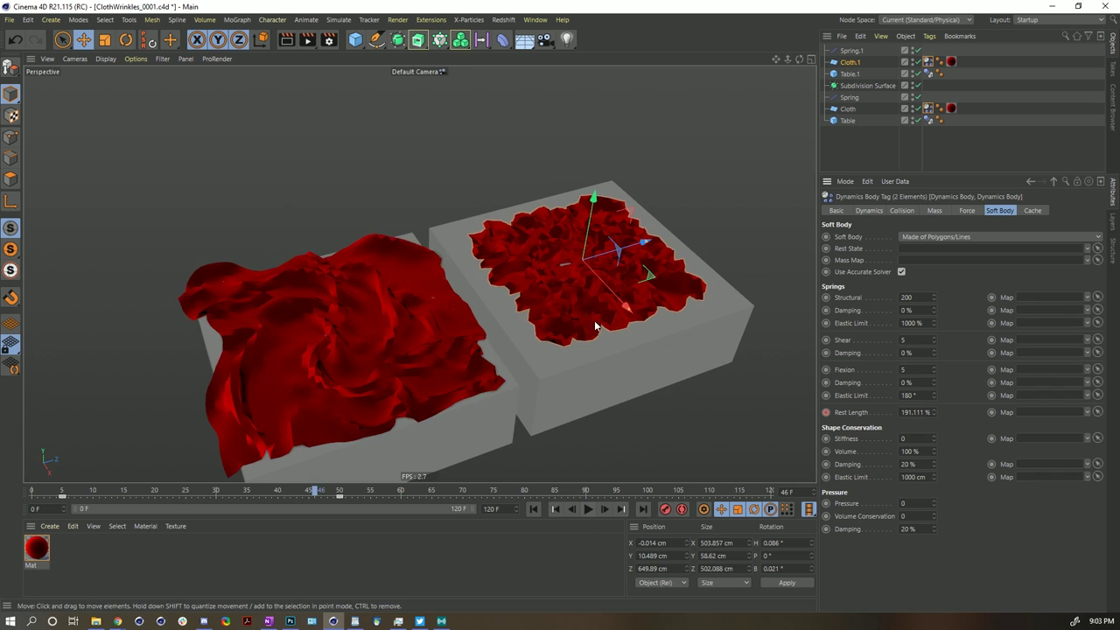
# Step: Replay the simulation while orbiting around both tables to inspect the wrinkled cloth
pyautogui.scroll(5, 558, 252)
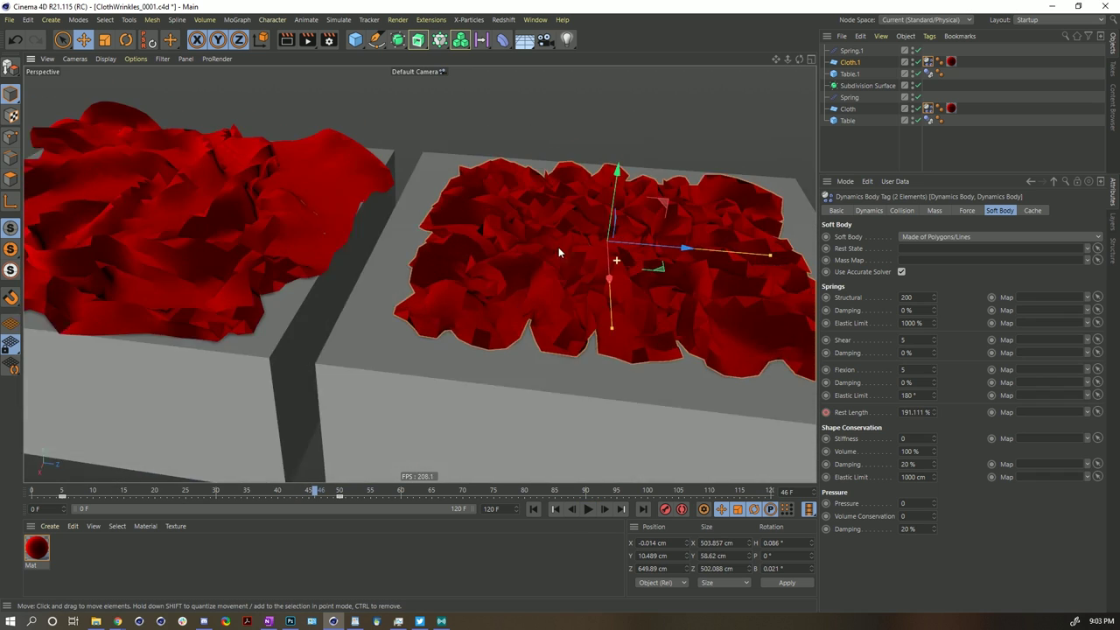
pyautogui.keyDown('alt'); pyautogui.moveTo(558, 247); pyautogui.dragTo(582, 289); pyautogui.keyUp('alt')
pyautogui.scroll(-4, 268, 362)
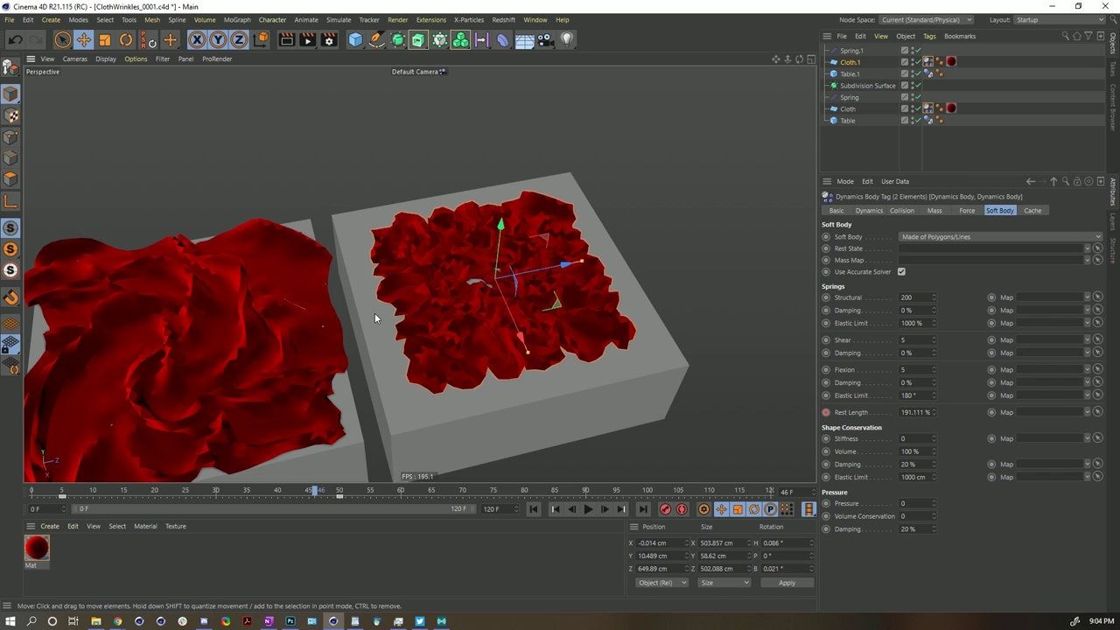
pyautogui.keyDown('alt'); pyautogui.moveTo(451, 264); pyautogui.dragTo(521, 411); pyautogui.keyUp('alt')
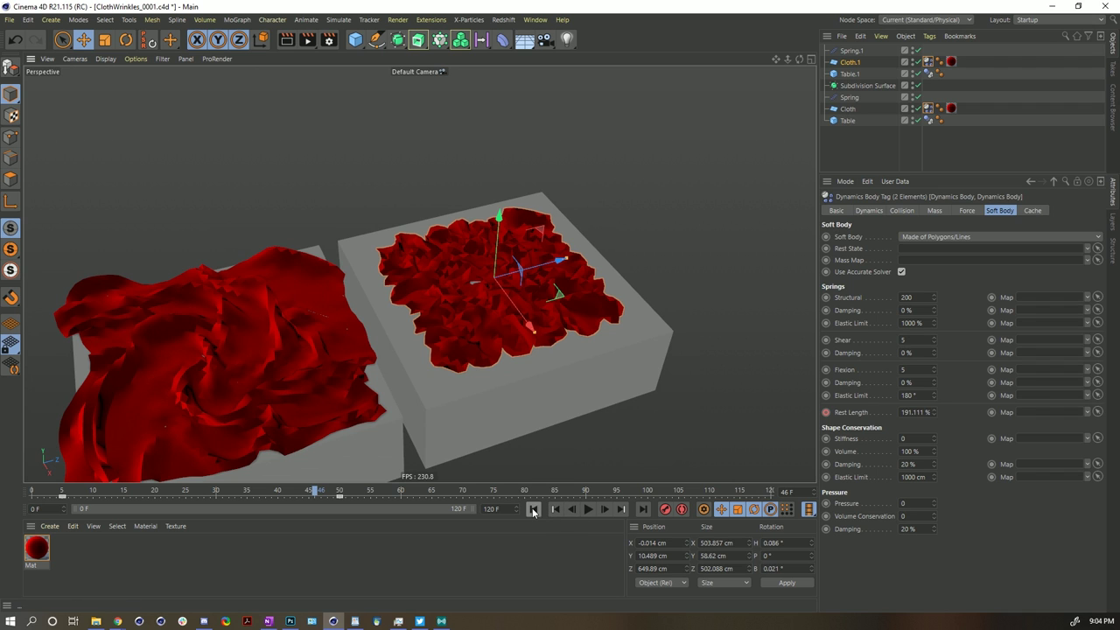
pyautogui.click(588, 509)
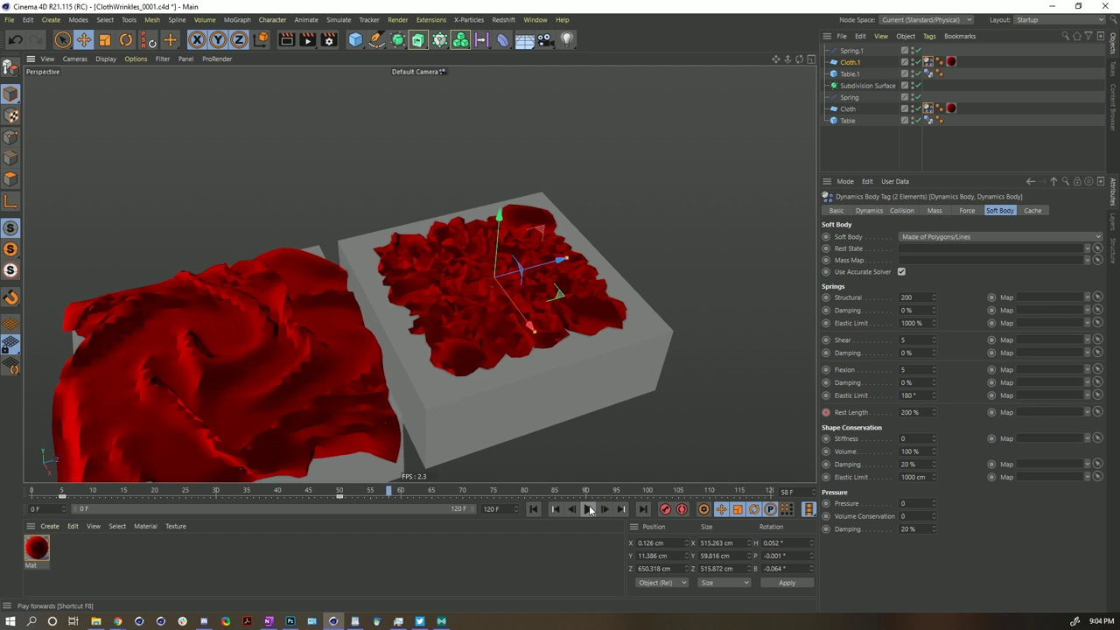
pyautogui.click(588, 509)
pyautogui.scroll(-3, 417, 368)
pyautogui.keyDown('alt'); pyautogui.moveTo(417, 368); pyautogui.dragTo(509, 369, button='middle'); pyautogui.keyUp('alt')
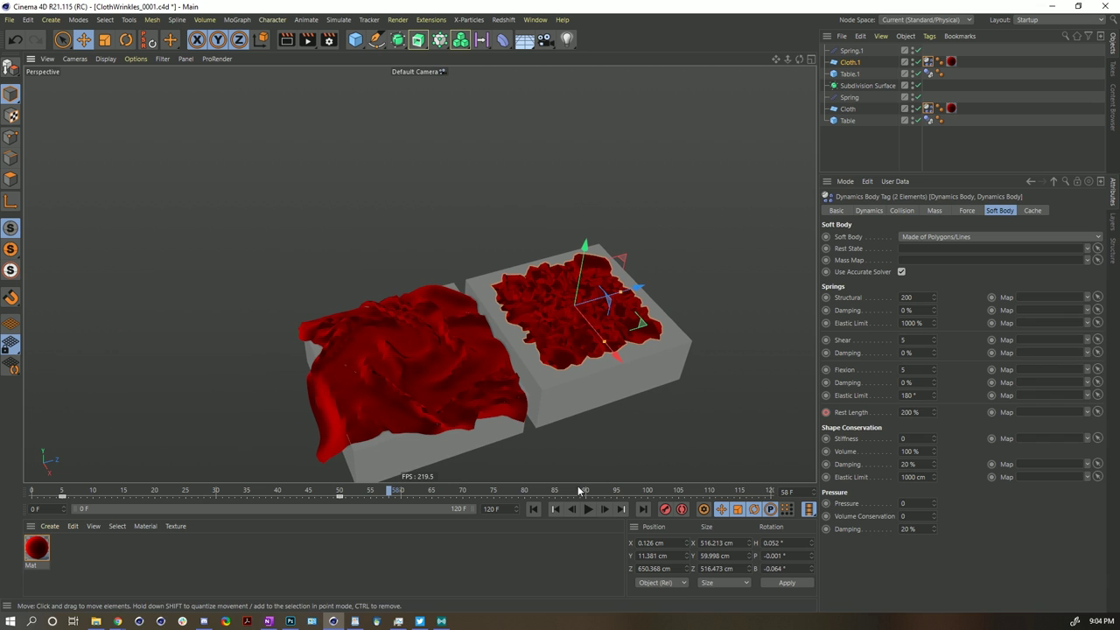
pyautogui.click(588, 509)
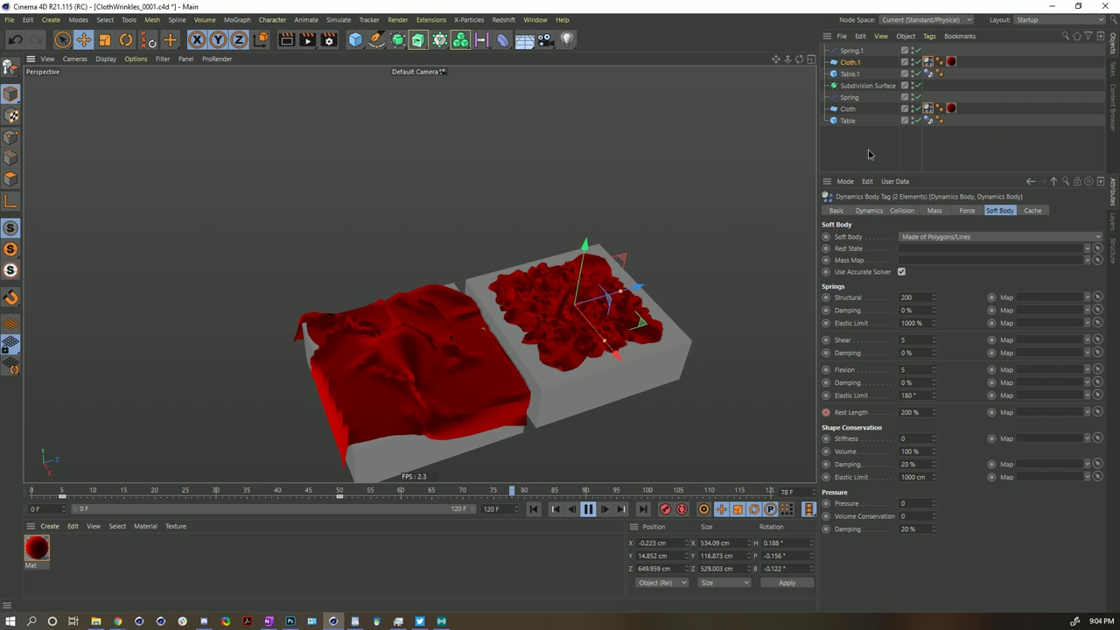
# Step: Pause at frame 106 and orbit to a low frontal view of both drapes
pyautogui.click(714, 287)
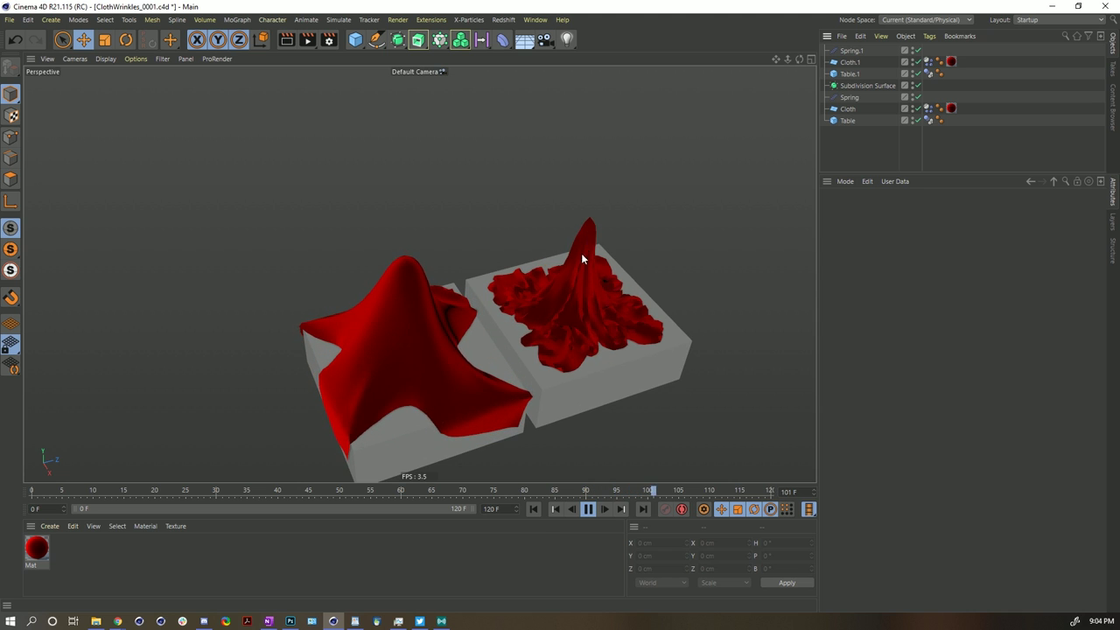
pyautogui.click(587, 511)
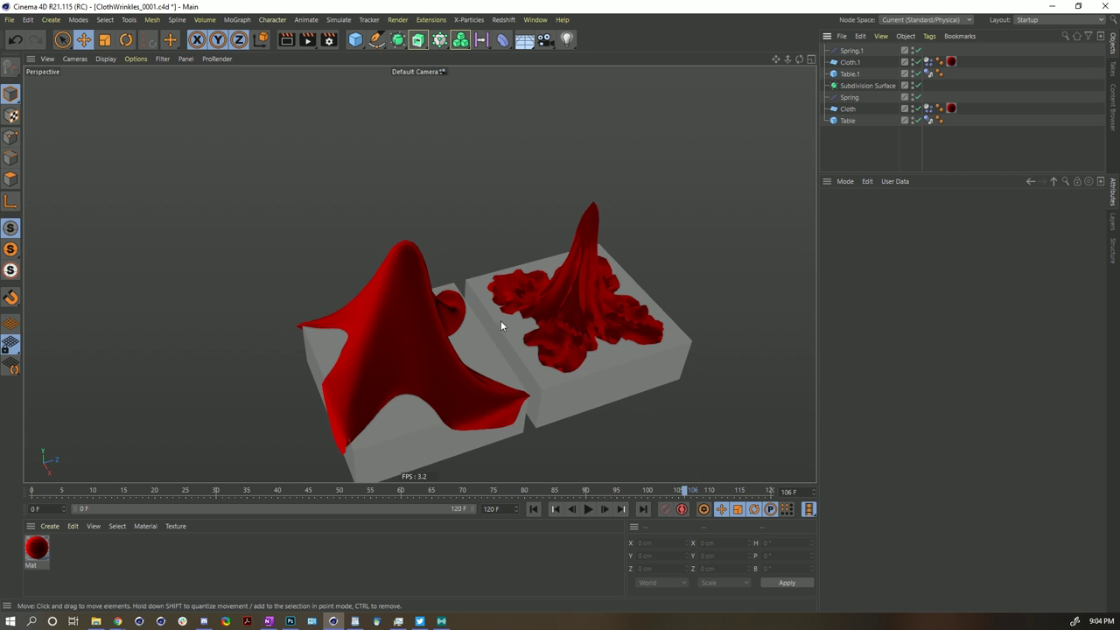
pyautogui.keyDown('alt'); pyautogui.moveTo(500, 320); pyautogui.dragTo(411, 260); pyautogui.keyUp('alt')
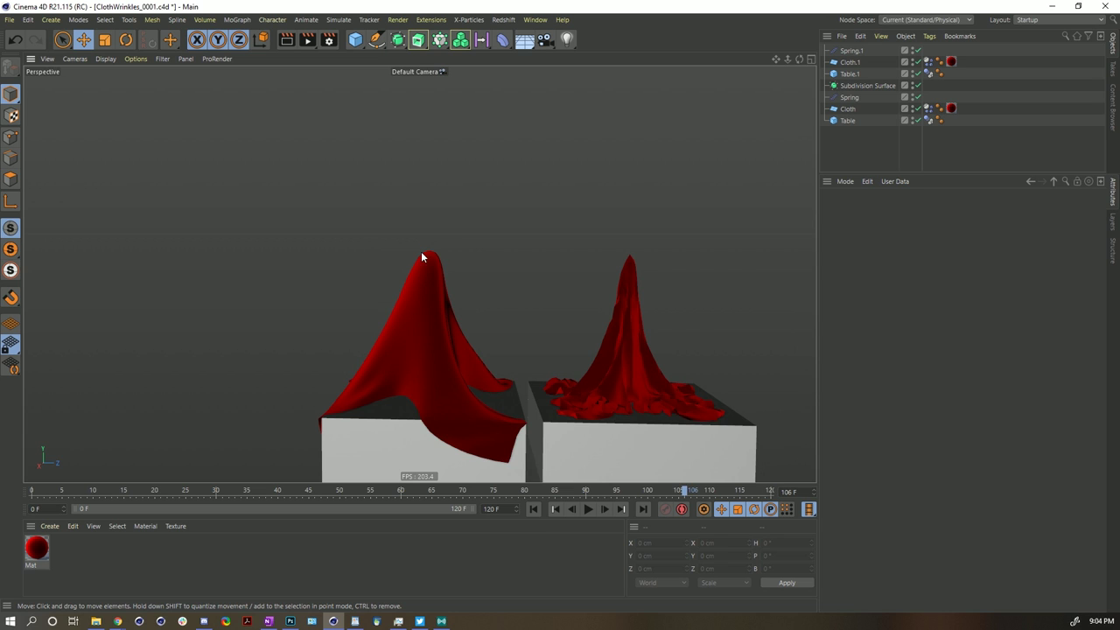
pyautogui.keyDown('alt'); pyautogui.moveTo(325, 420); pyautogui.dragTo(381, 388); pyautogui.keyUp('alt')
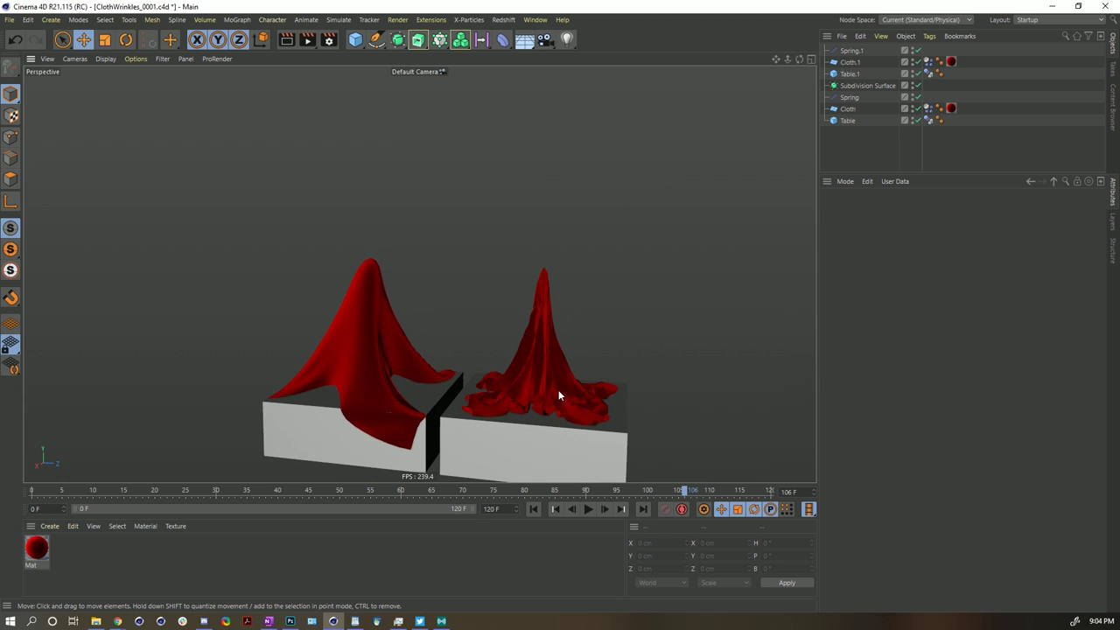
pyautogui.keyDown('alt'); pyautogui.moveTo(558, 395); pyautogui.dragTo(559, 289); pyautogui.keyUp('alt')
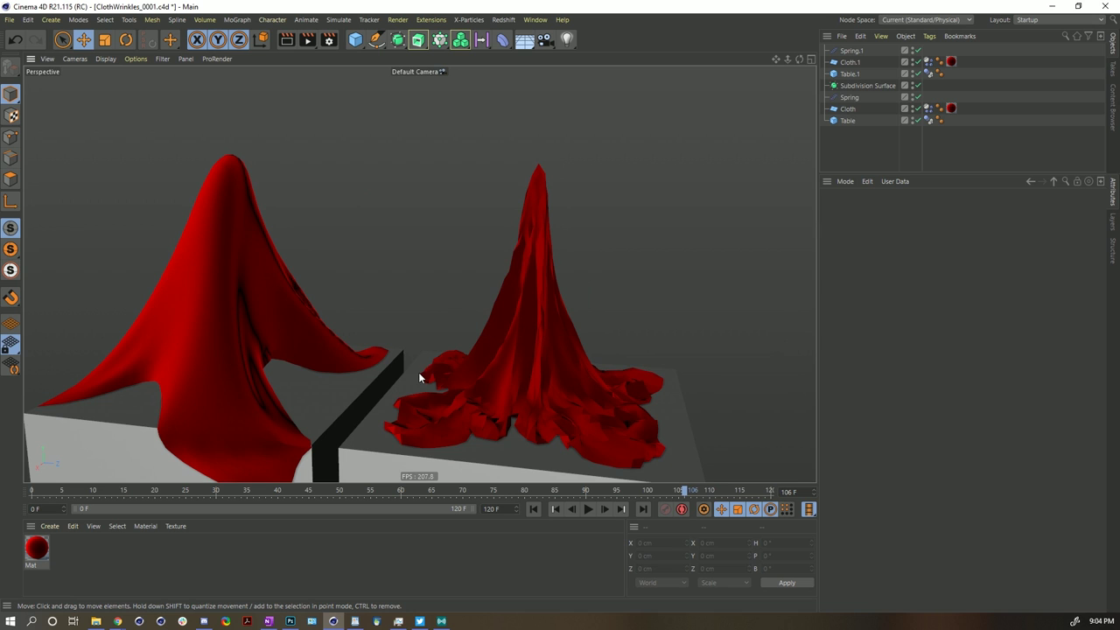
pyautogui.keyDown('alt'); pyautogui.moveTo(497, 265); pyautogui.dragTo(340, 277); pyautogui.keyUp('alt')
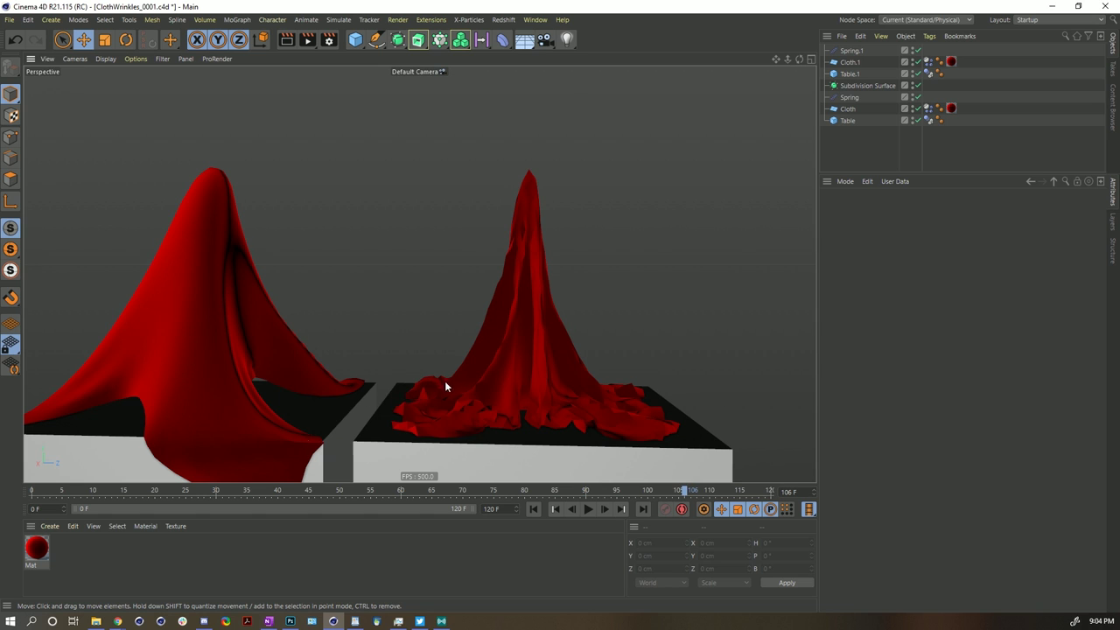
# Step: Extend the animation end frame and preview range to 140 and play the simulation
pyautogui.scroll(-6, 483, 271)
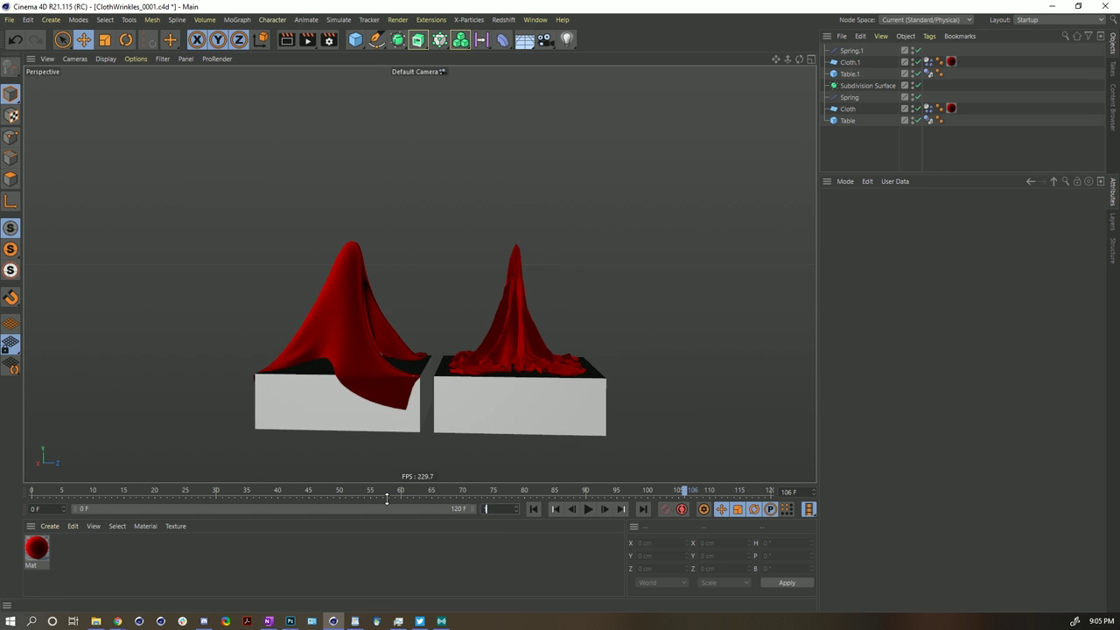
pyautogui.press('Return')
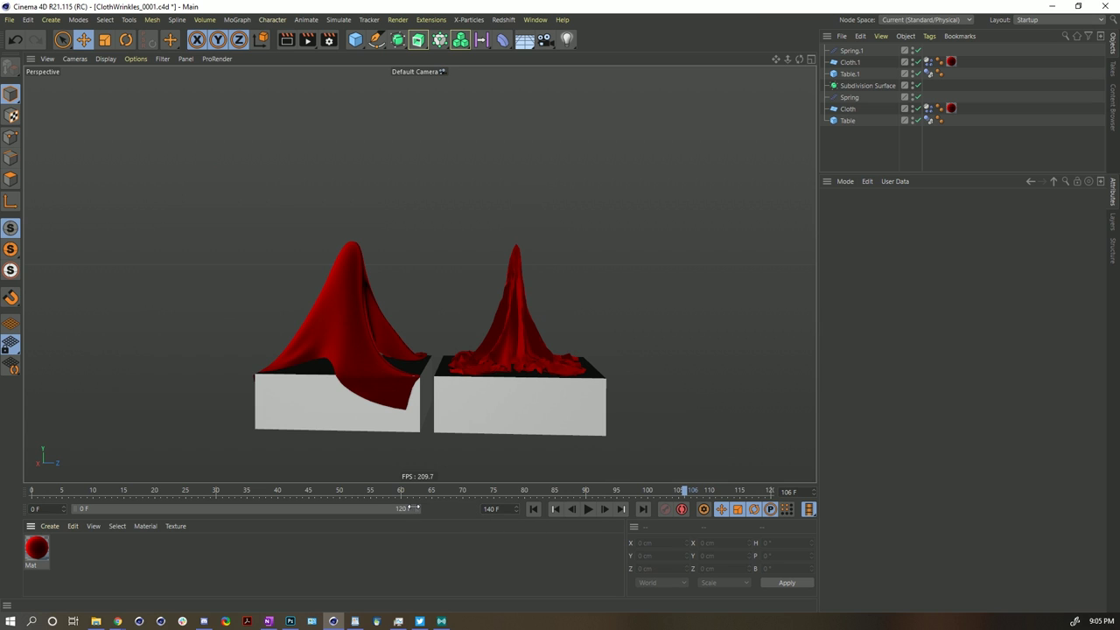
pyautogui.moveTo(413, 508); pyautogui.dragTo(473, 508)
pyautogui.click(588, 509)
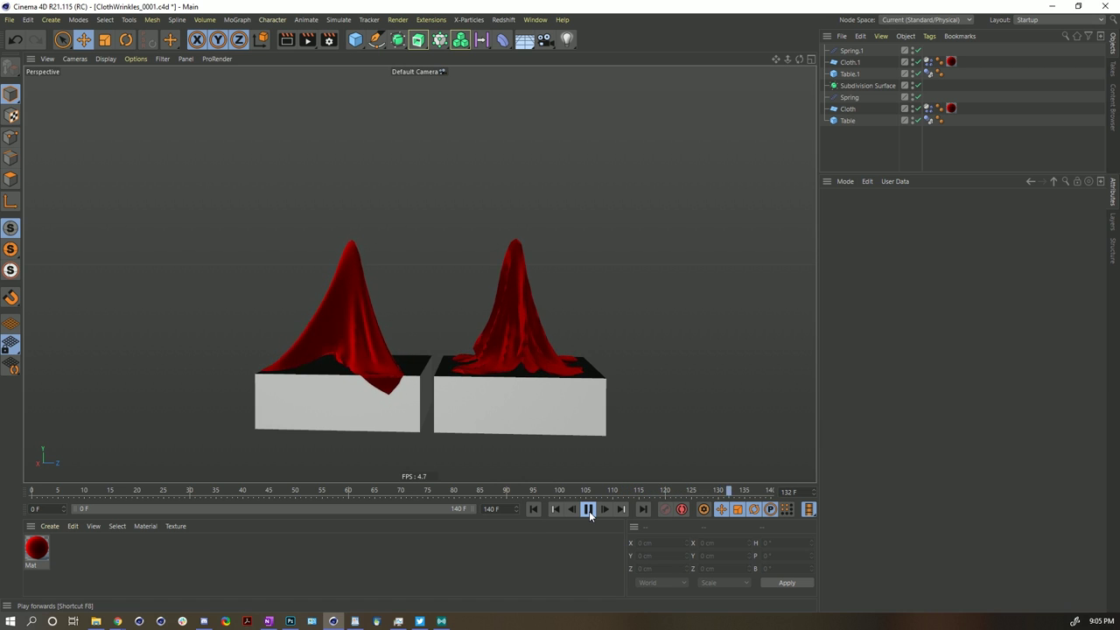
# Step: Stop playback, rewind to frame 0, and select Spring and Spring.1
pyautogui.click(589, 511)
pyautogui.click(533, 509)
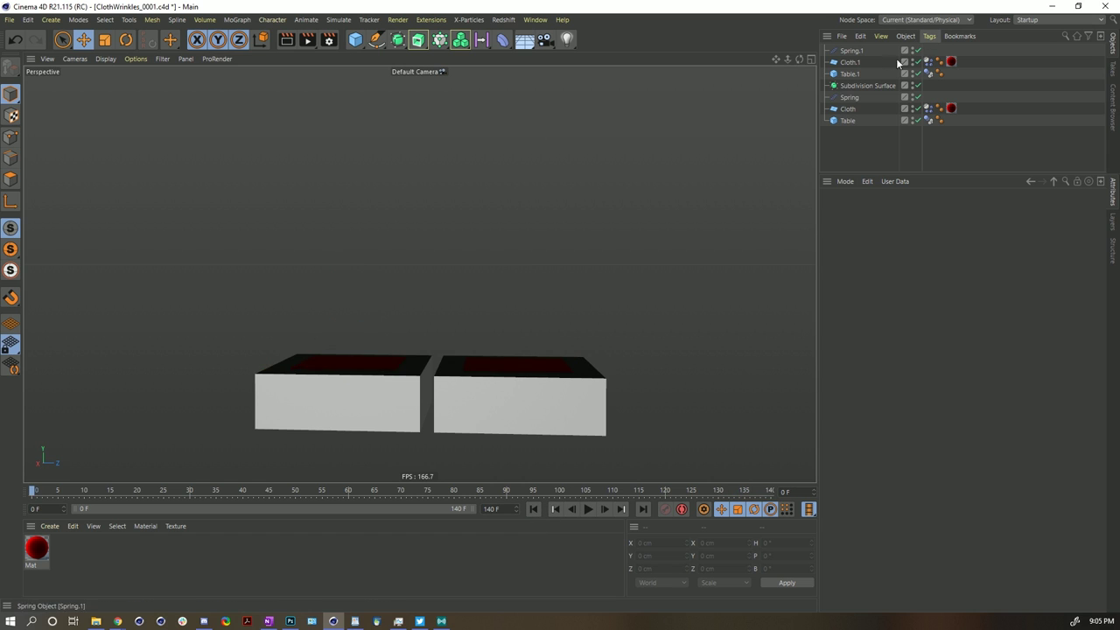
pyautogui.click(851, 50)
pyautogui.keyDown('ctrl'); pyautogui.click(849, 97); pyautogui.keyUp('ctrl')
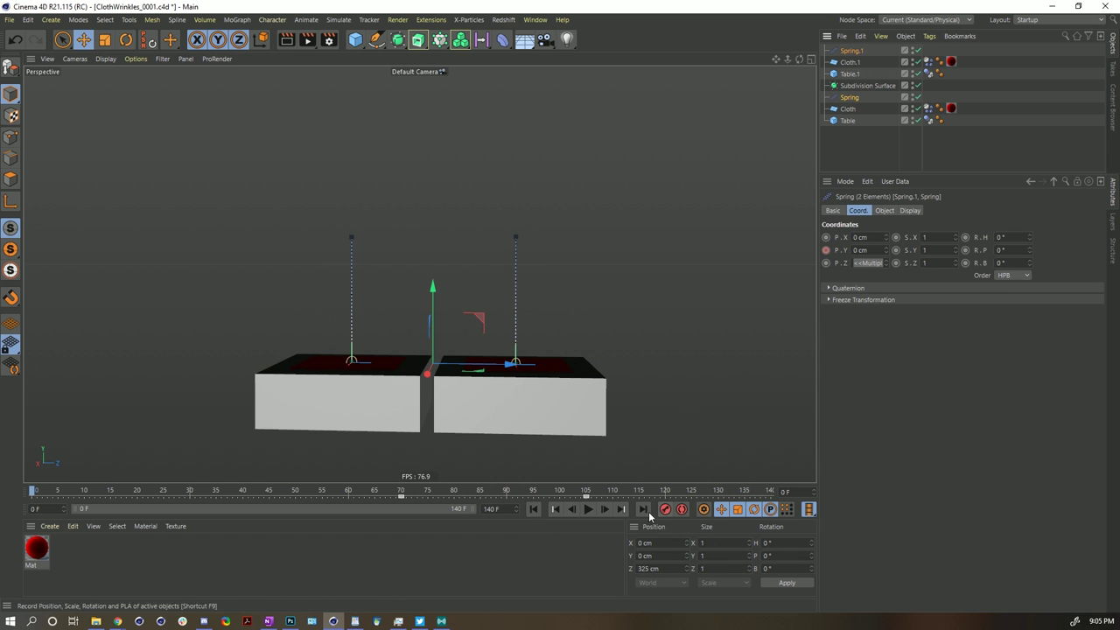
# Step: Keyframe the springs' P.Y at 1000 cm on frame 105, then return to frame 0
pyautogui.click(586, 492)
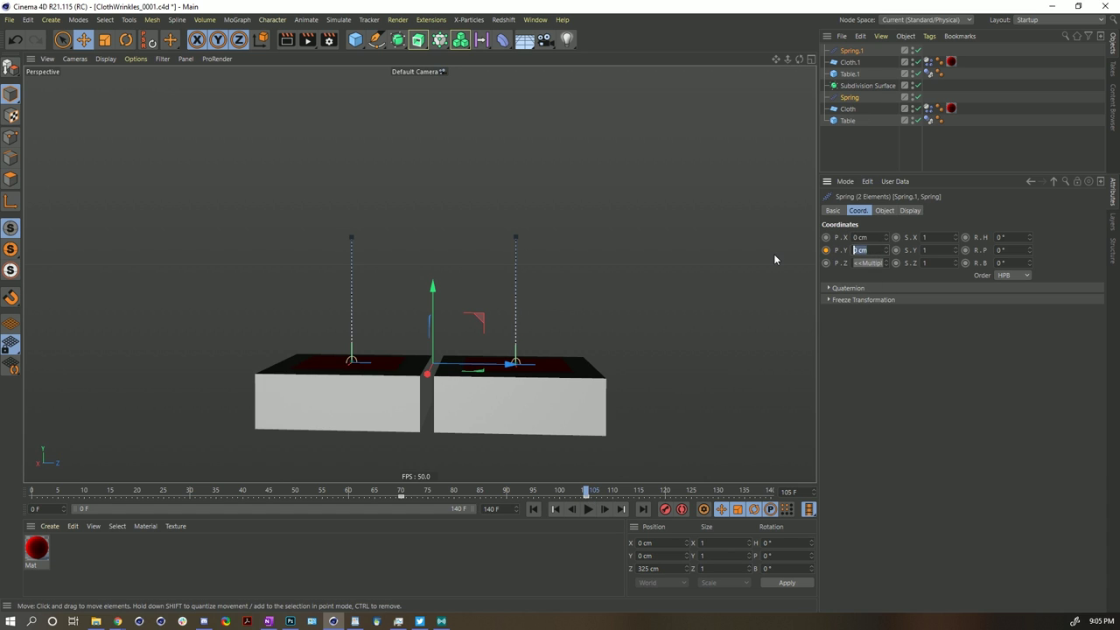
pyautogui.write('1000')
pyautogui.click(826, 251)
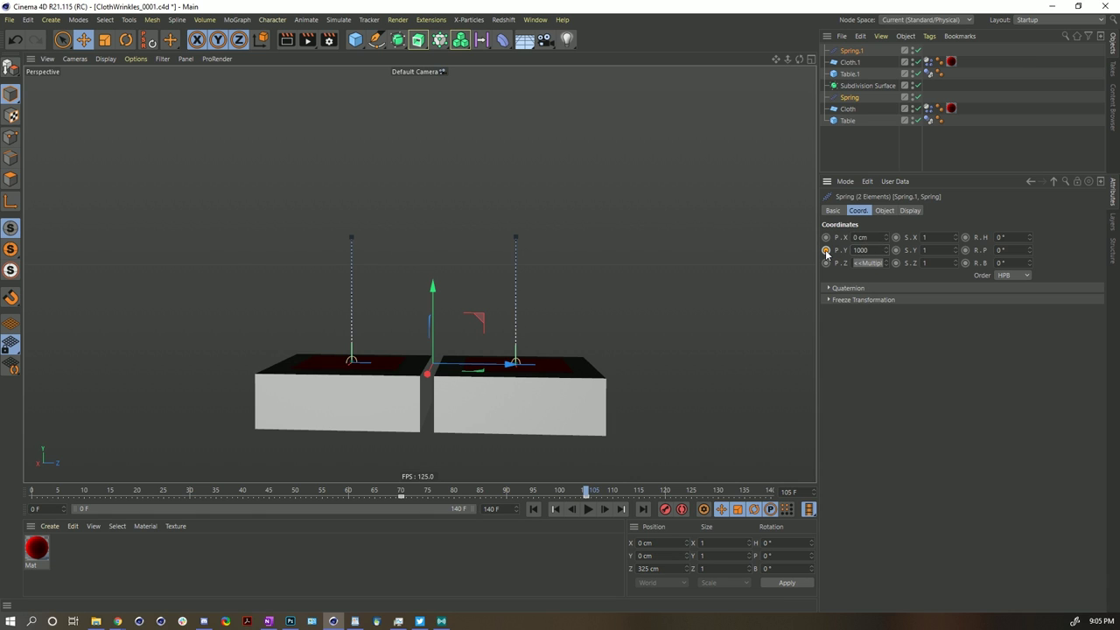
pyautogui.click(826, 251)
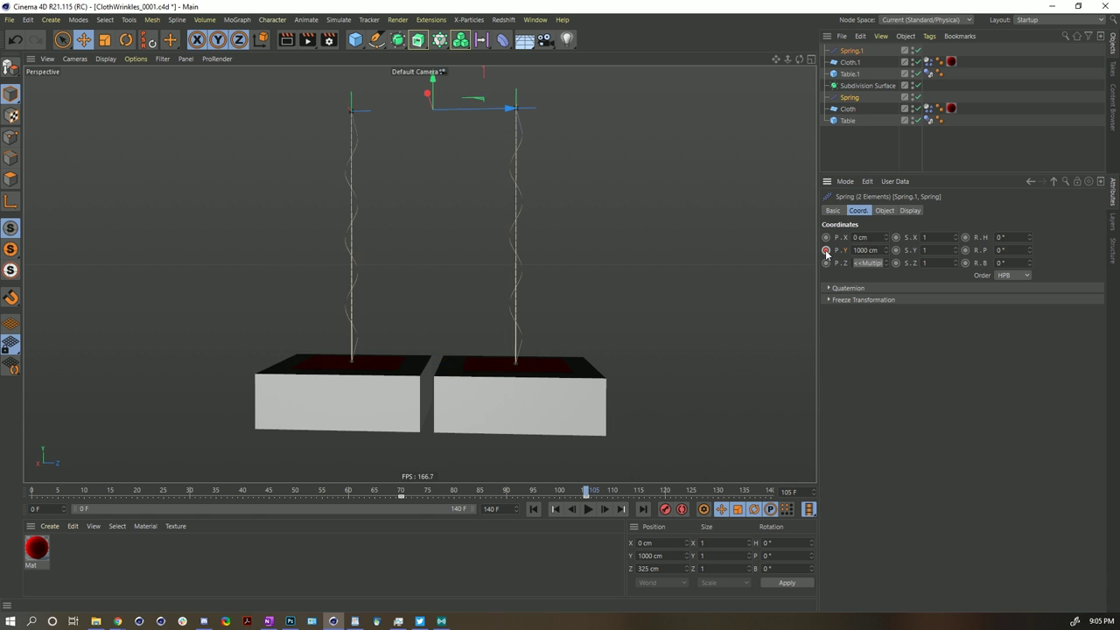
pyautogui.click(533, 509)
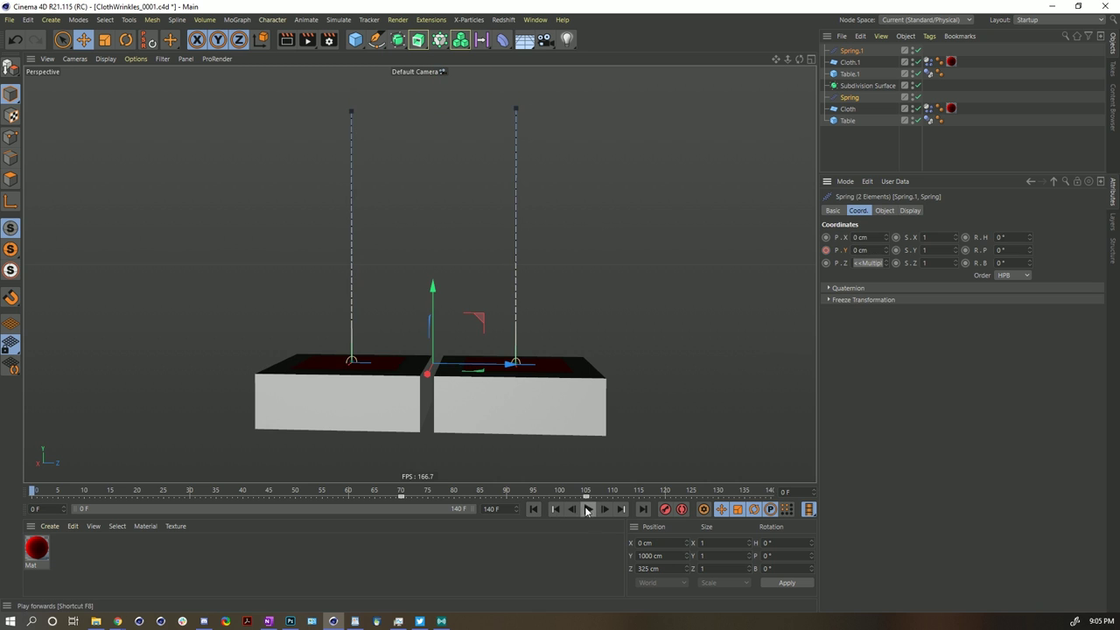
pyautogui.keyDown('alt'); pyautogui.moveTo(465, 299); pyautogui.dragTo(503, 378); pyautogui.keyUp('alt')
# Step: Run the lifting-spring simulation, stopping at frame 93 to inspect the torn right cloth
pyautogui.click(926, 159)
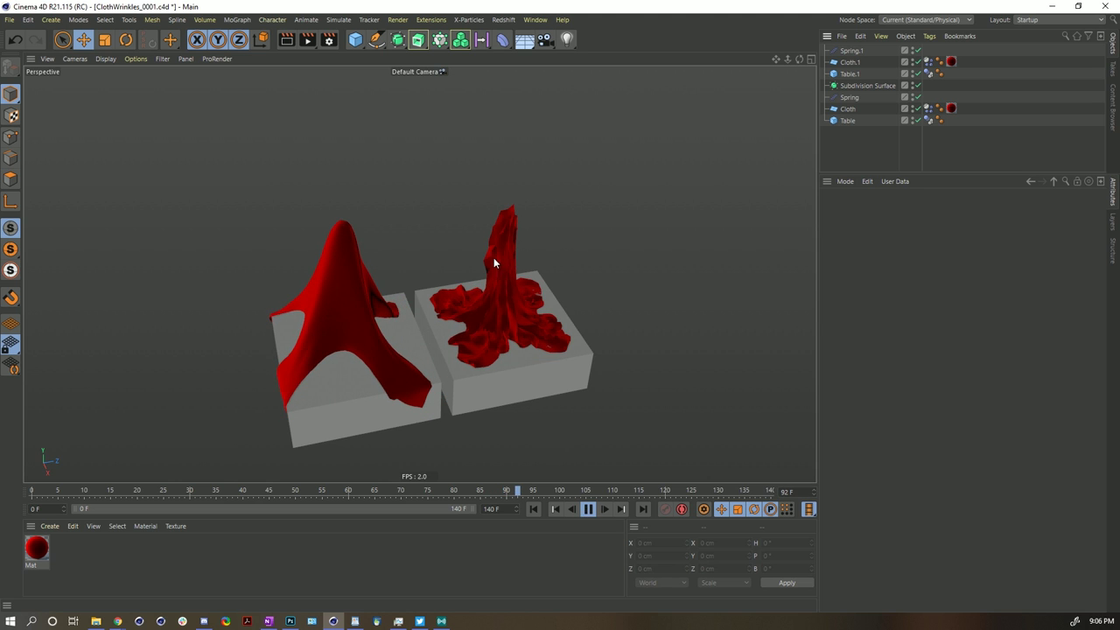
pyautogui.press('F8')
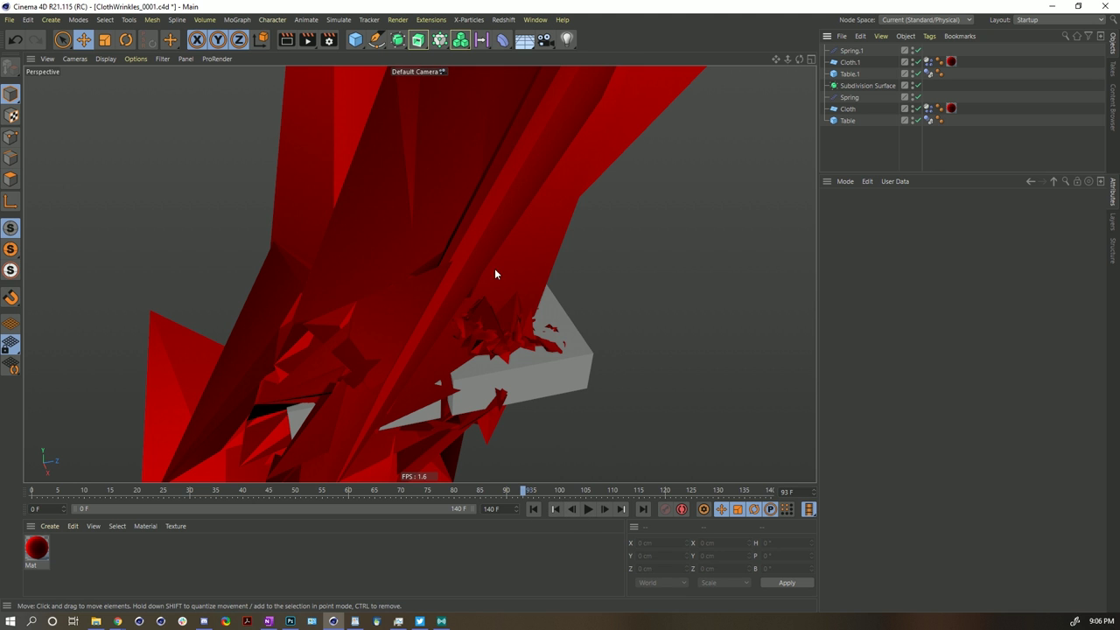
pyautogui.keyDown('alt'); pyautogui.moveTo(495, 268); pyautogui.dragTo(512, 300); pyautogui.keyUp('alt')
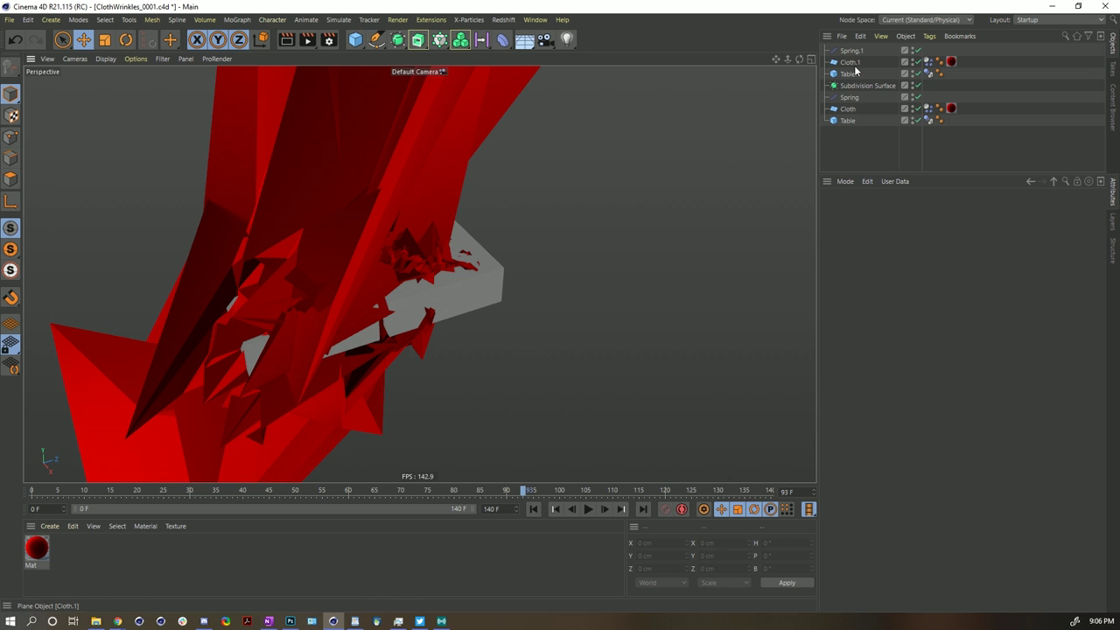
# Step: Move both springs' lift keyframe to frame 60 and replay the simulation from the start
pyautogui.click(533, 508)
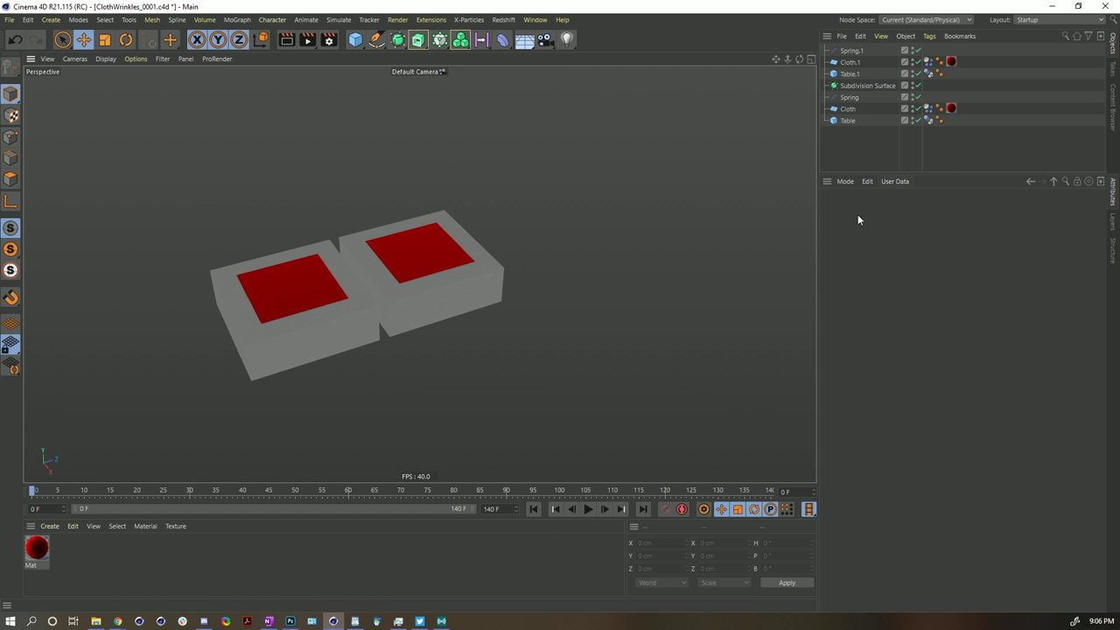
pyautogui.click(587, 509)
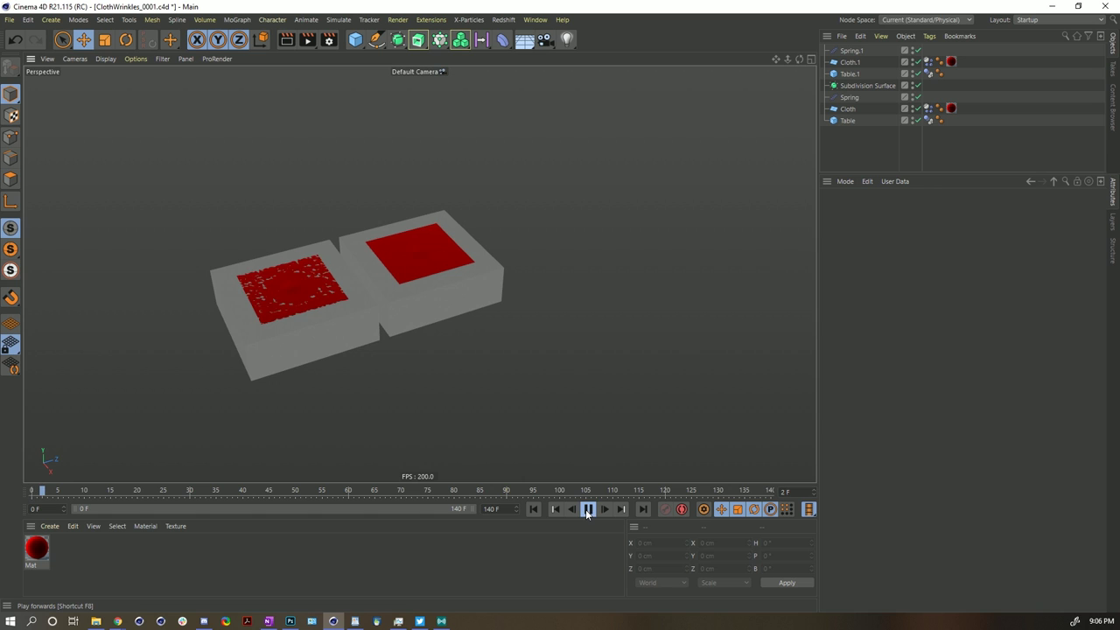
pyautogui.click(536, 510)
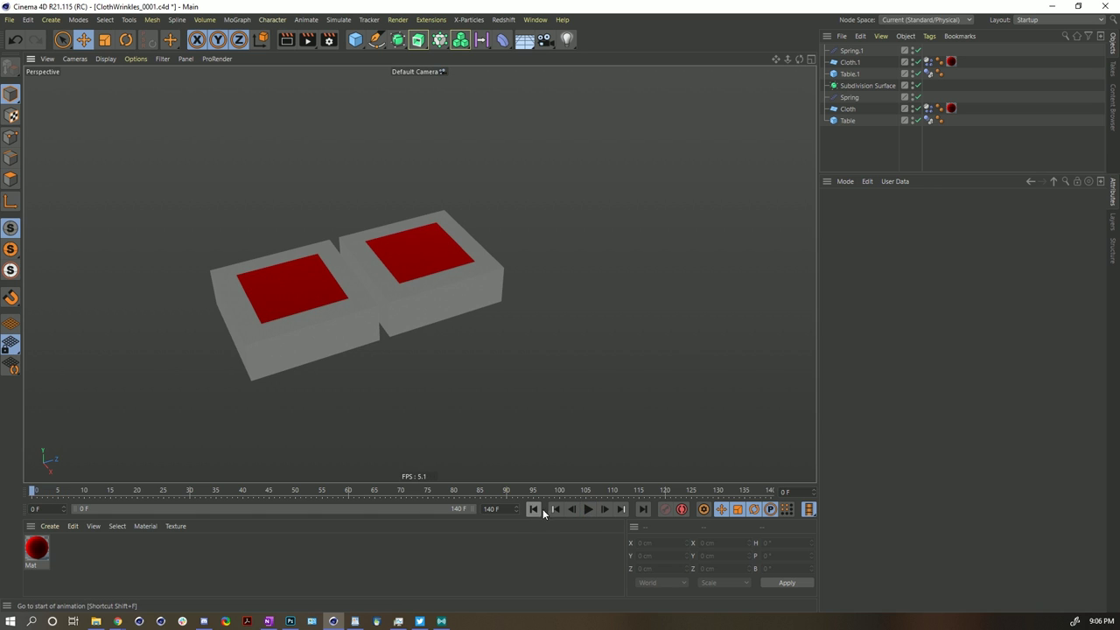
pyautogui.click(851, 50)
pyautogui.keyDown('ctrl'); pyautogui.click(849, 97); pyautogui.keyUp('ctrl')
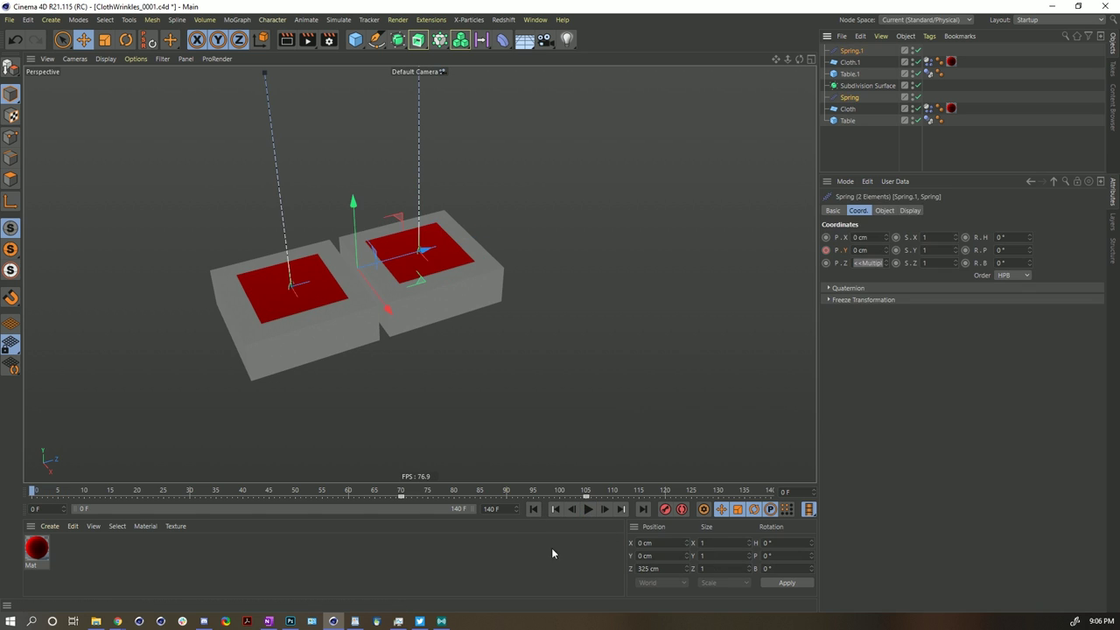
pyautogui.moveTo(402, 499); pyautogui.dragTo(354, 504)
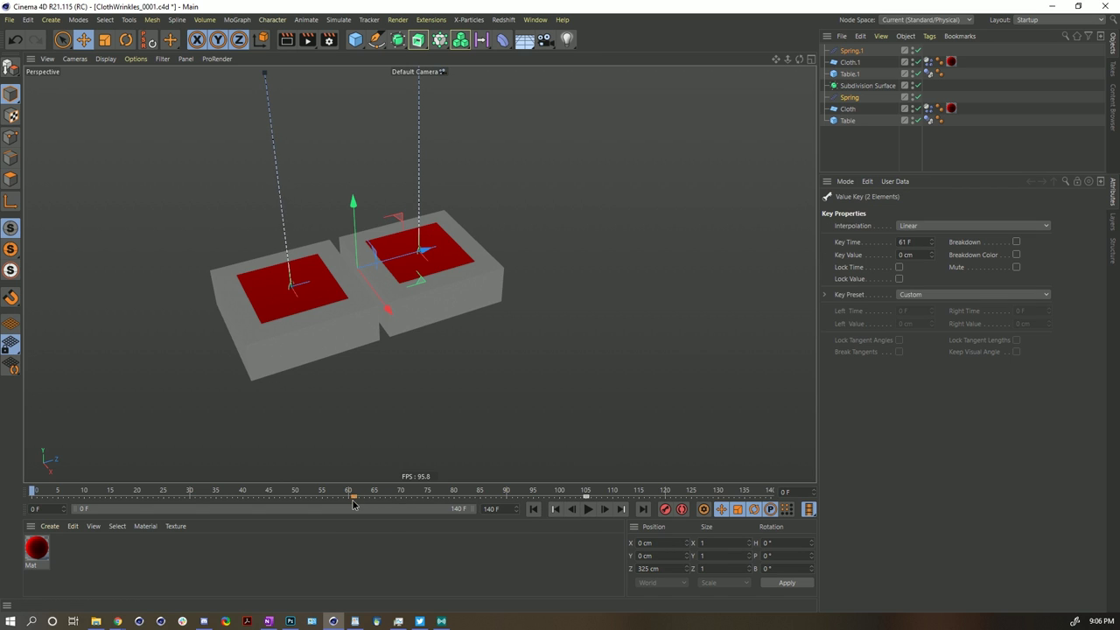
pyautogui.click(588, 509)
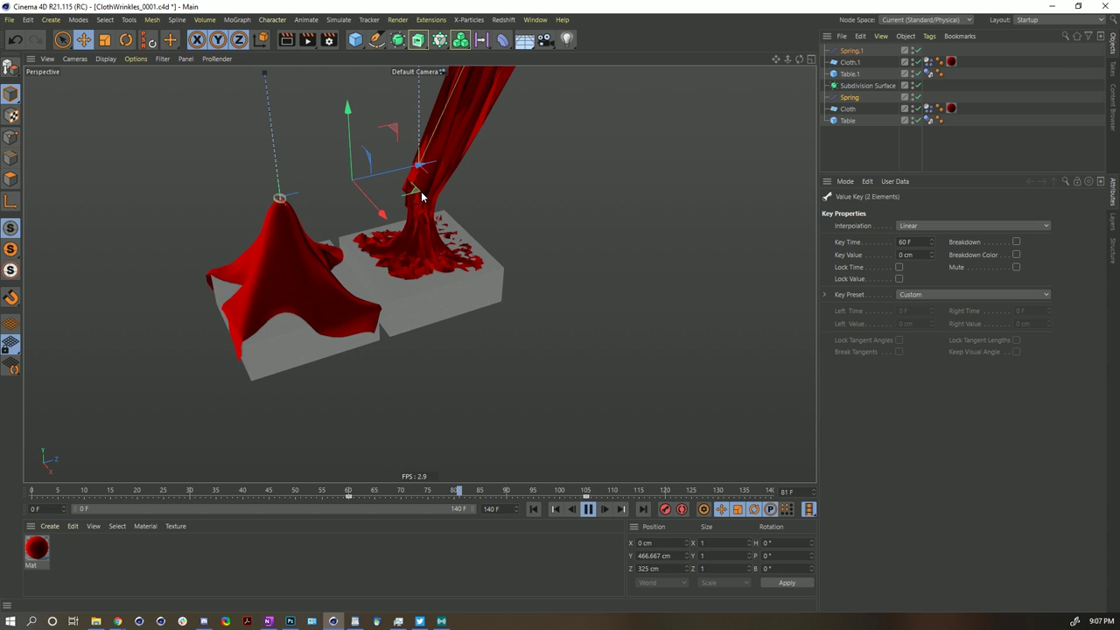
# Step: Stop playback, preview-render the frame, rewind to frame 0, and open Project Settings > Dynamics
pyautogui.click(589, 517)
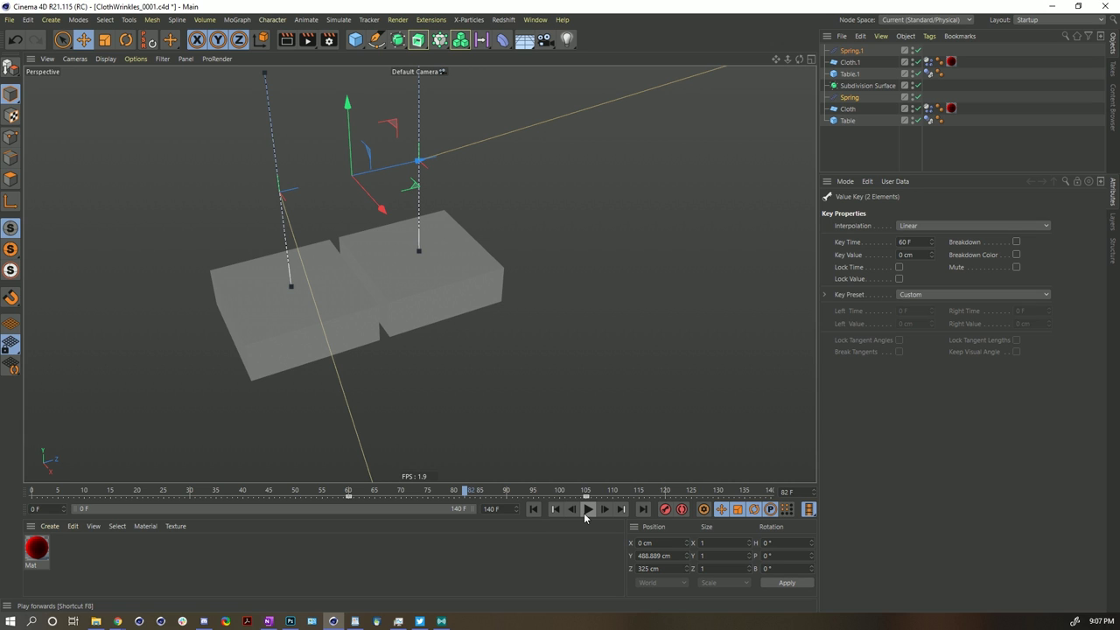
pyautogui.hotkey('ctrl', 'r')
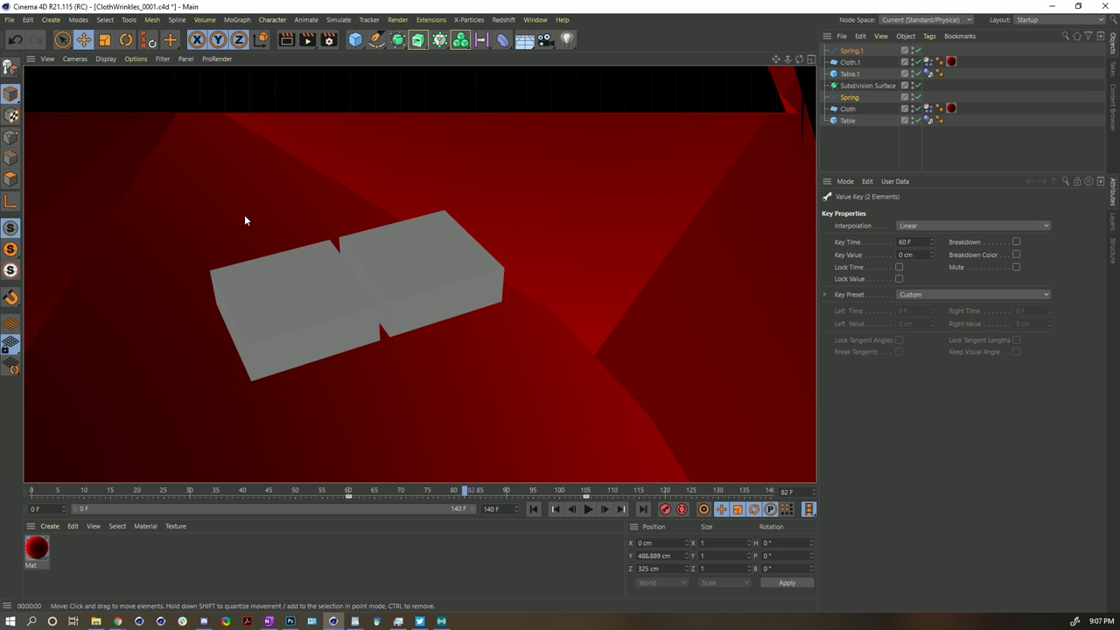
pyautogui.click(529, 512)
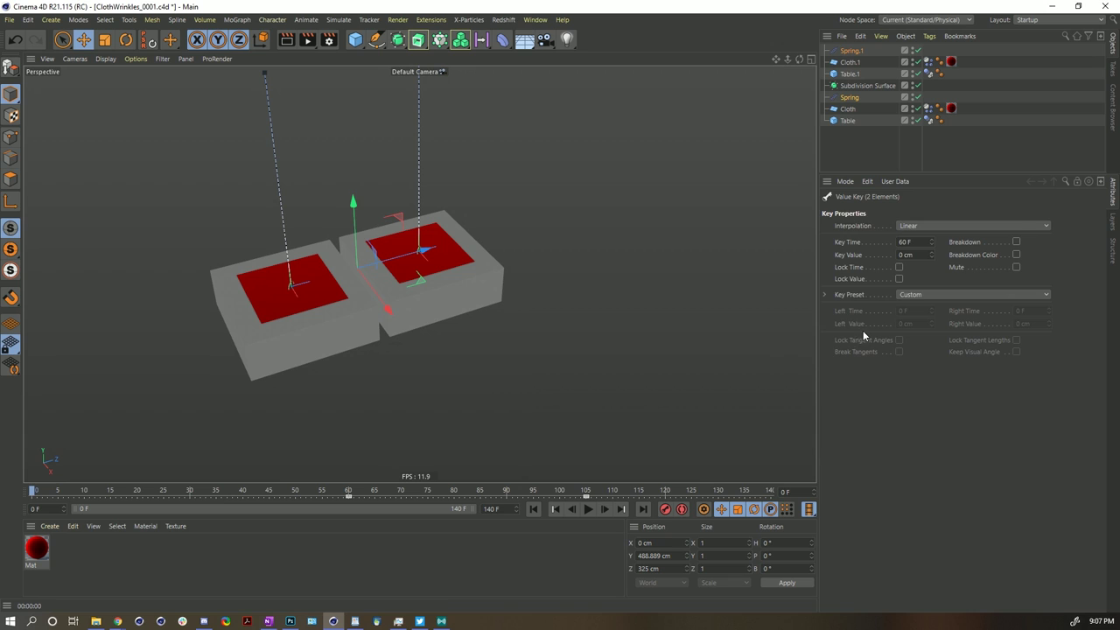
pyautogui.hotkey('ctrl', 'd')
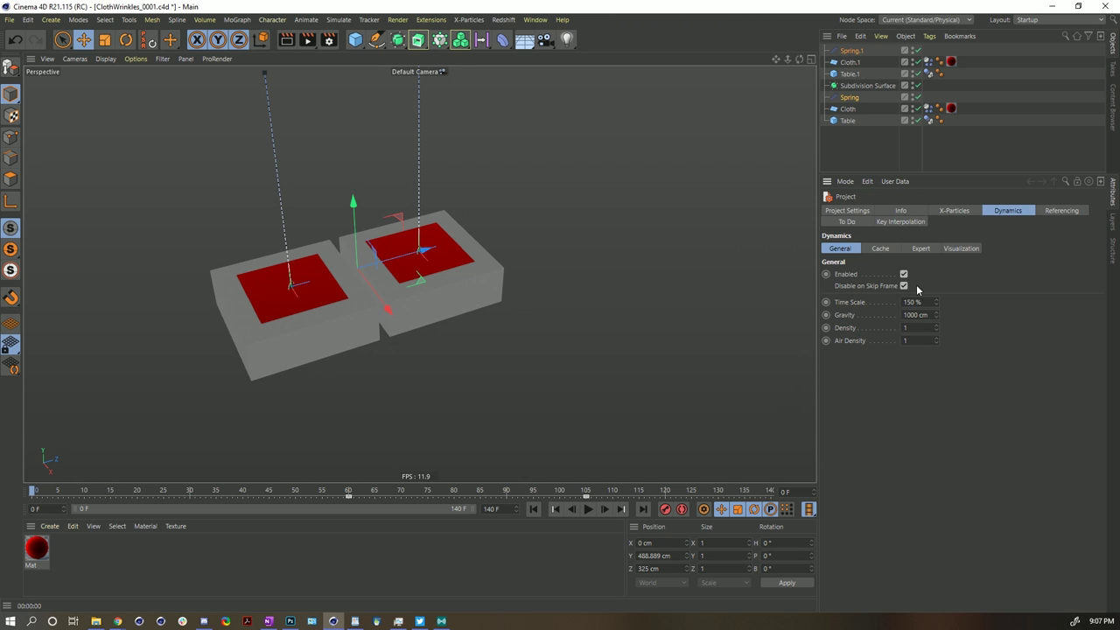
# Step: Change the project's dynamics Time Scale from 150 % to 100 %
pyautogui.click(857, 305)
pyautogui.doubleClick(912, 302)
pyautogui.write('100')
pyautogui.press('Return')
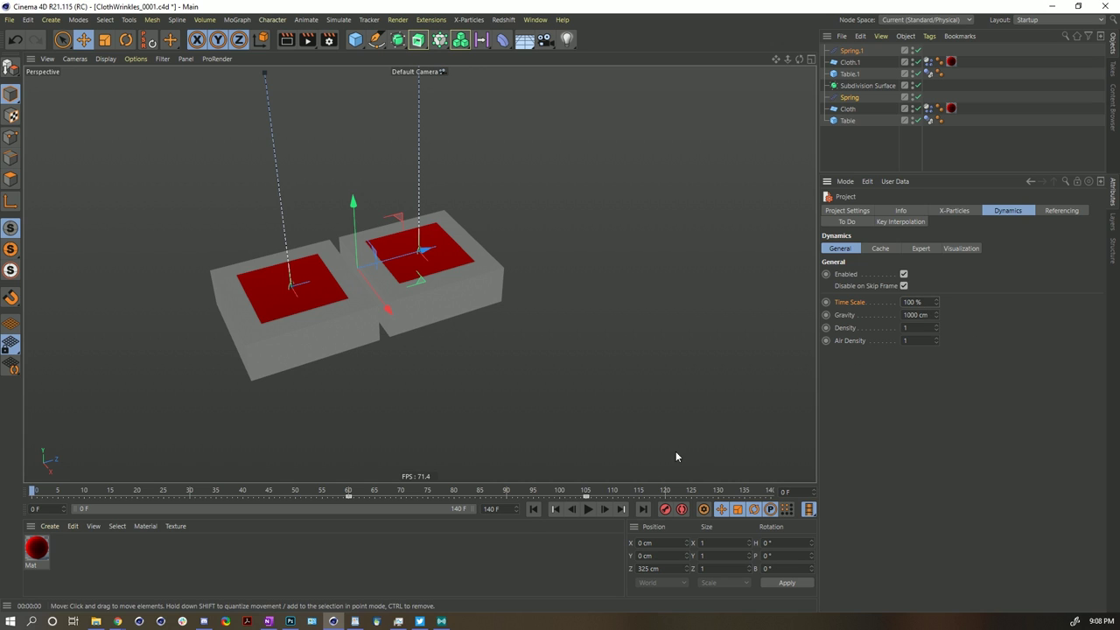
# Step: Play the simulation to frame 140, orbiting to view both cloths, then show Cloth.1's Dynamics Body settings
pyautogui.click(588, 510)
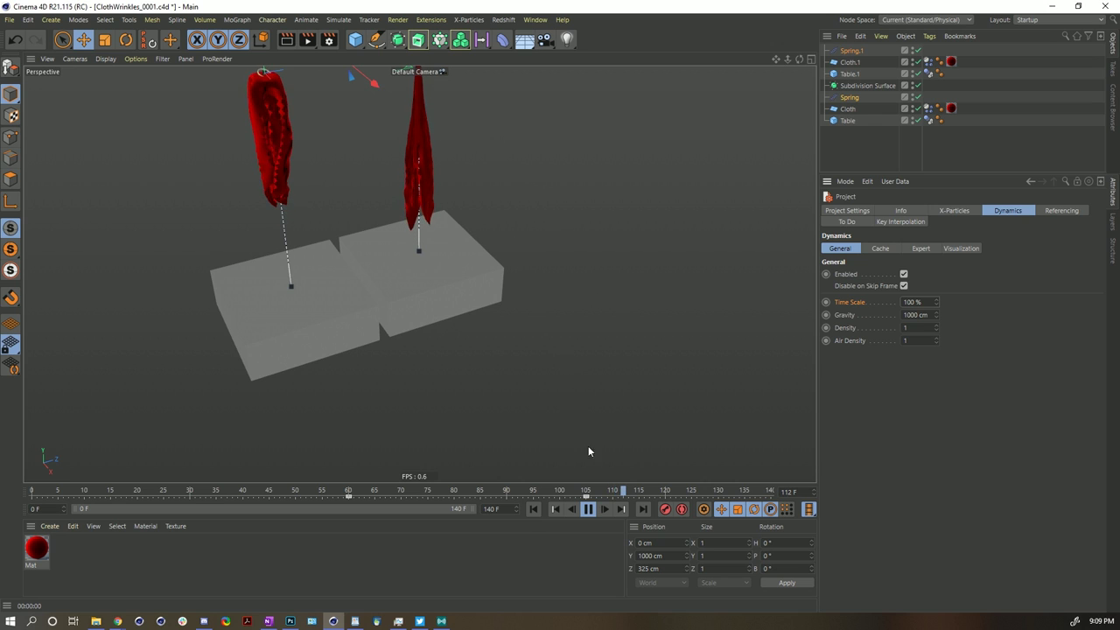
pyautogui.click(589, 510)
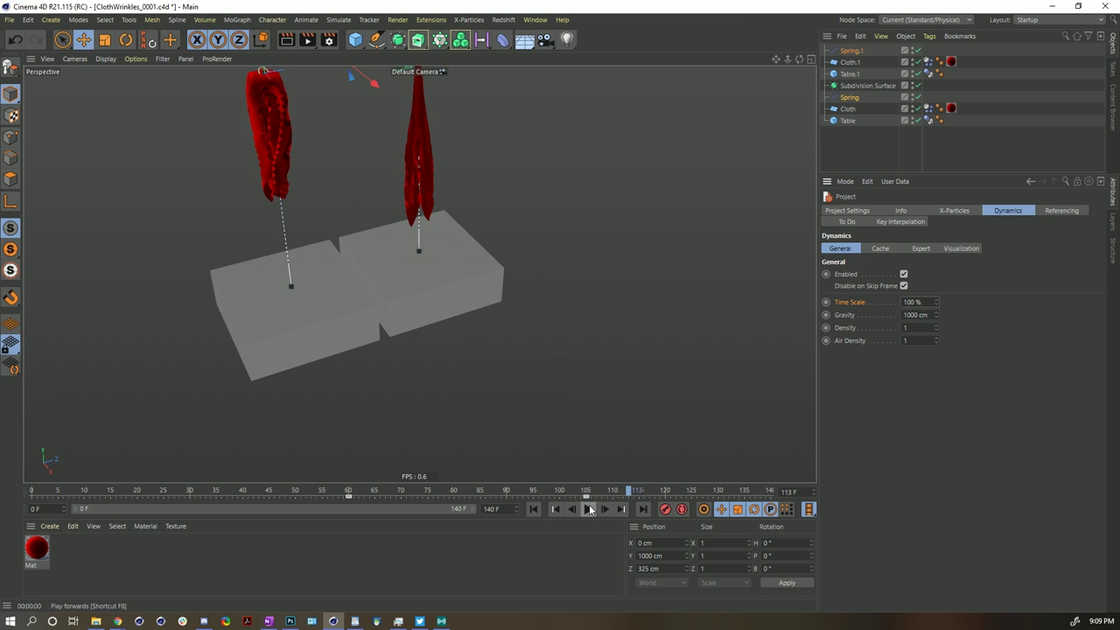
pyautogui.keyDown('alt'); pyautogui.moveTo(457, 286); pyautogui.dragTo(547, 352); pyautogui.keyUp('alt')
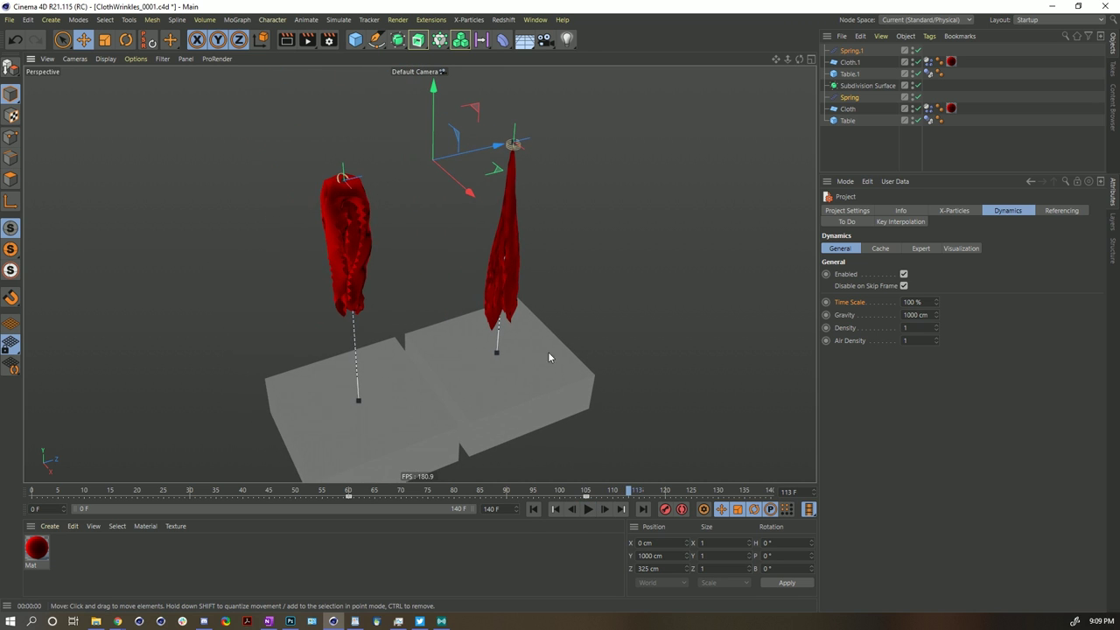
pyautogui.click(589, 510)
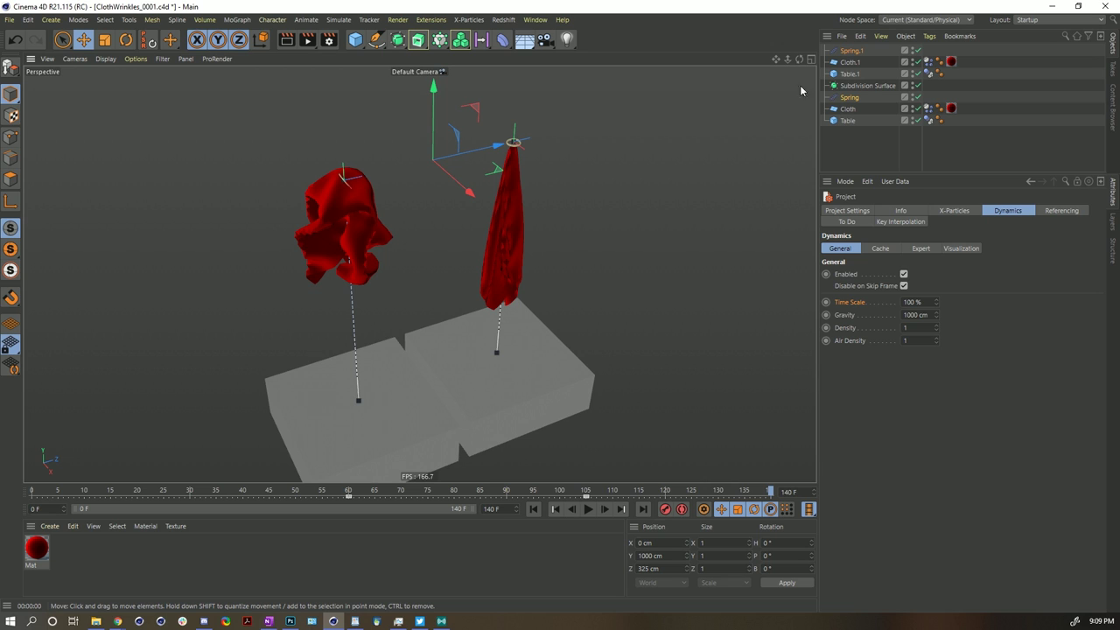
pyautogui.click(926, 62)
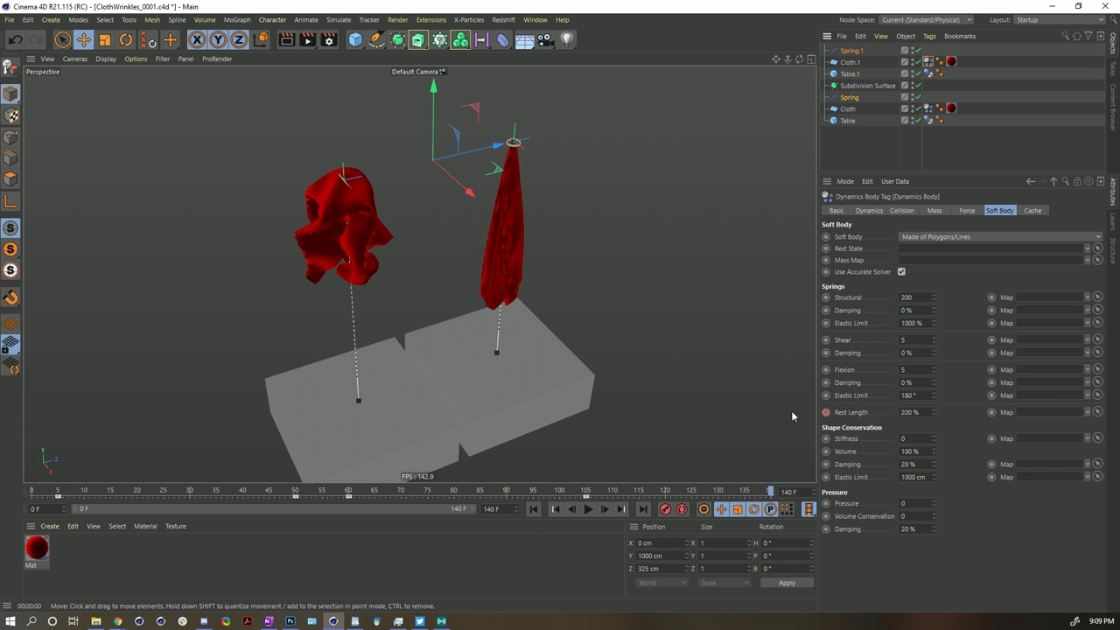
# Step: Rewind to frame 0 and move Cloth.1's Dynamics Body tag after its material
pyautogui.click(533, 510)
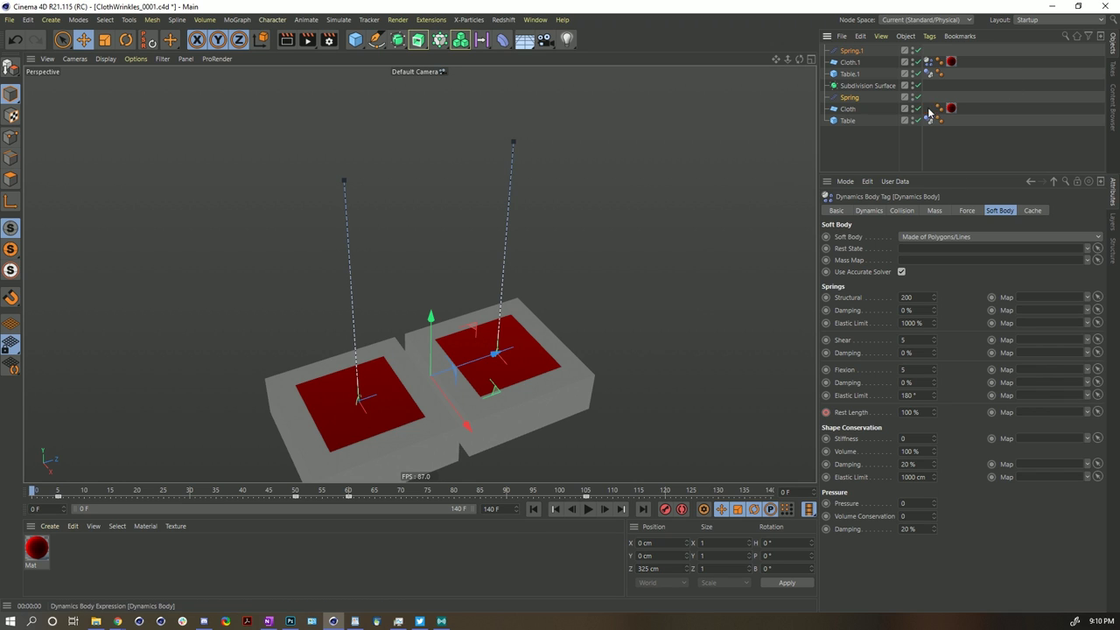
pyautogui.moveTo(928, 107)
pyautogui.mouseDown()
pyautogui.moveTo(932, 78)
pyautogui.moveTo(928, 108)
pyautogui.mouseUp()
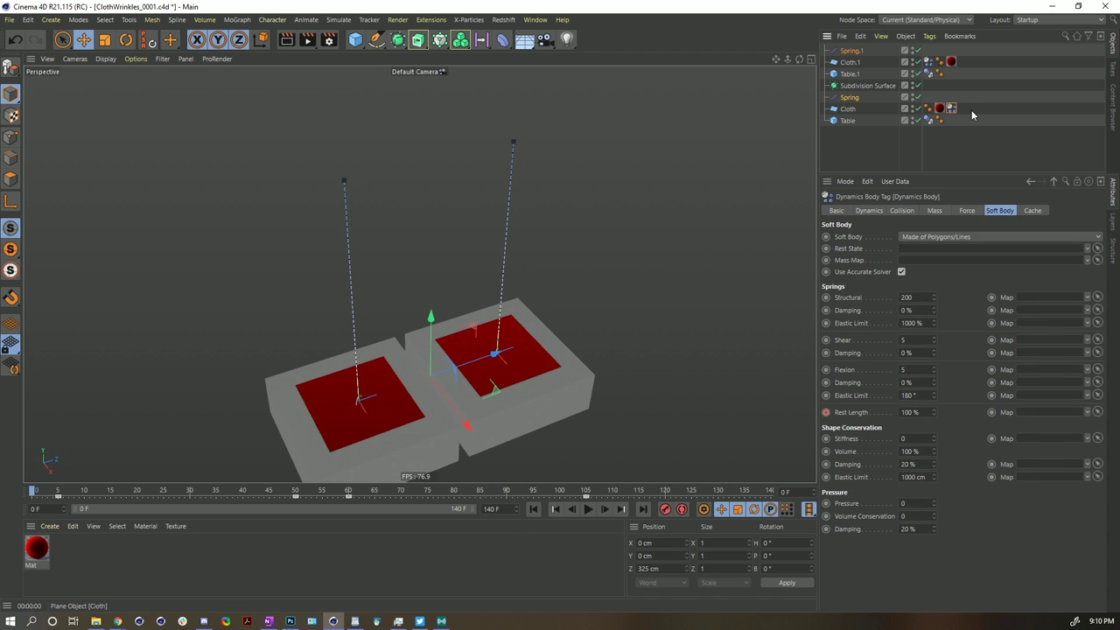
pyautogui.moveTo(927, 108)
pyautogui.mouseDown()
pyautogui.moveTo(958, 108)
pyautogui.moveTo(927, 110)
pyautogui.mouseUp()
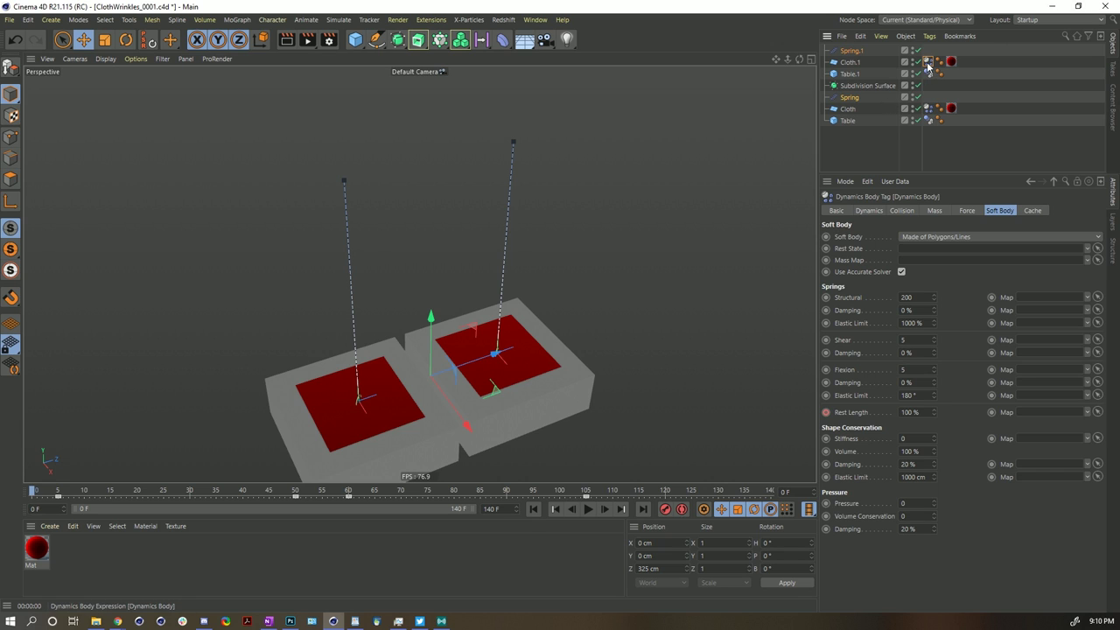
# Step: Set Cloth.1's Soft Body Shear Damping and Flexion Damping to 99 %
pyautogui.doubleClick(917, 353)
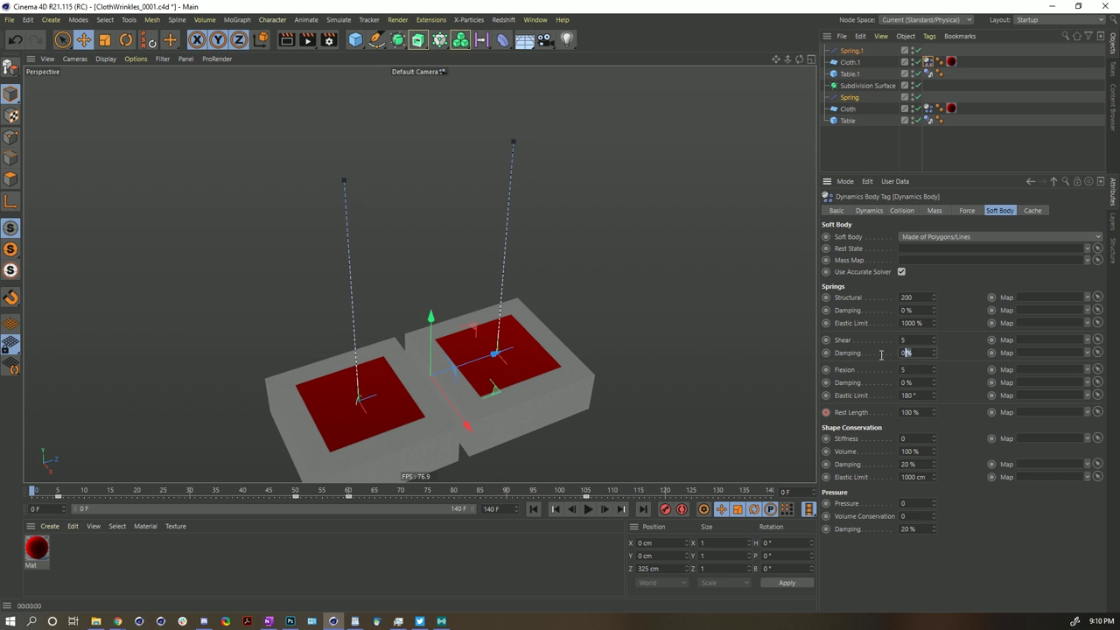
pyautogui.write('99')
pyautogui.doubleClick(923, 383)
pyautogui.write('9')
# Step: Play the damped simulation, pause near frame 99 and orbit to a front view of the cloths
pyautogui.click(588, 510)
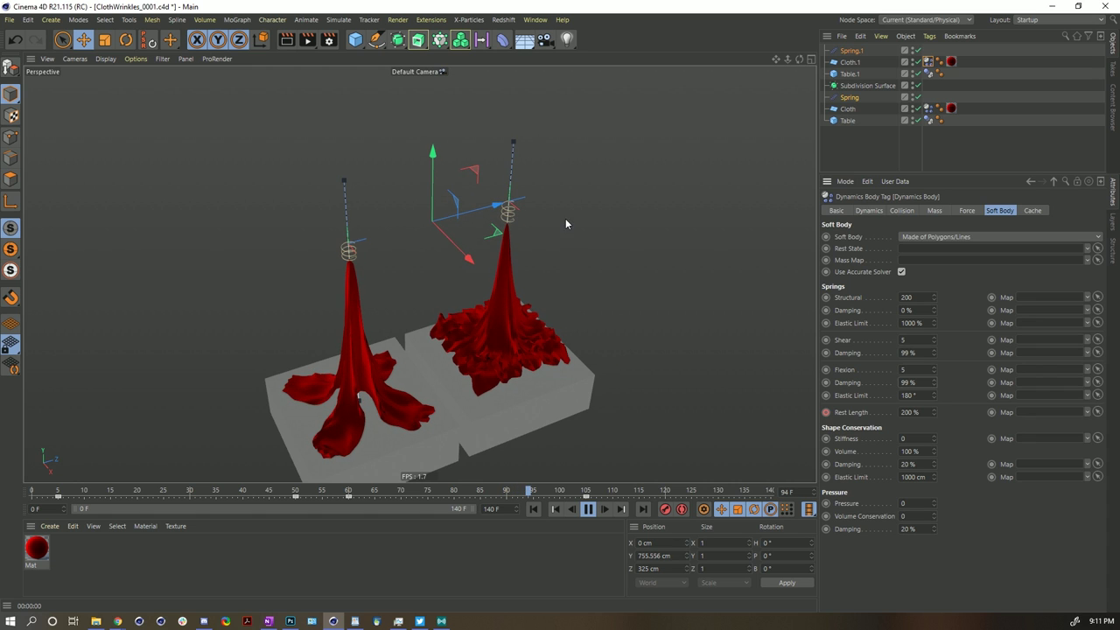
pyautogui.click(588, 510)
pyautogui.keyDown('alt'); pyautogui.moveTo(559, 423); pyautogui.dragTo(537, 399); pyautogui.keyUp('alt')
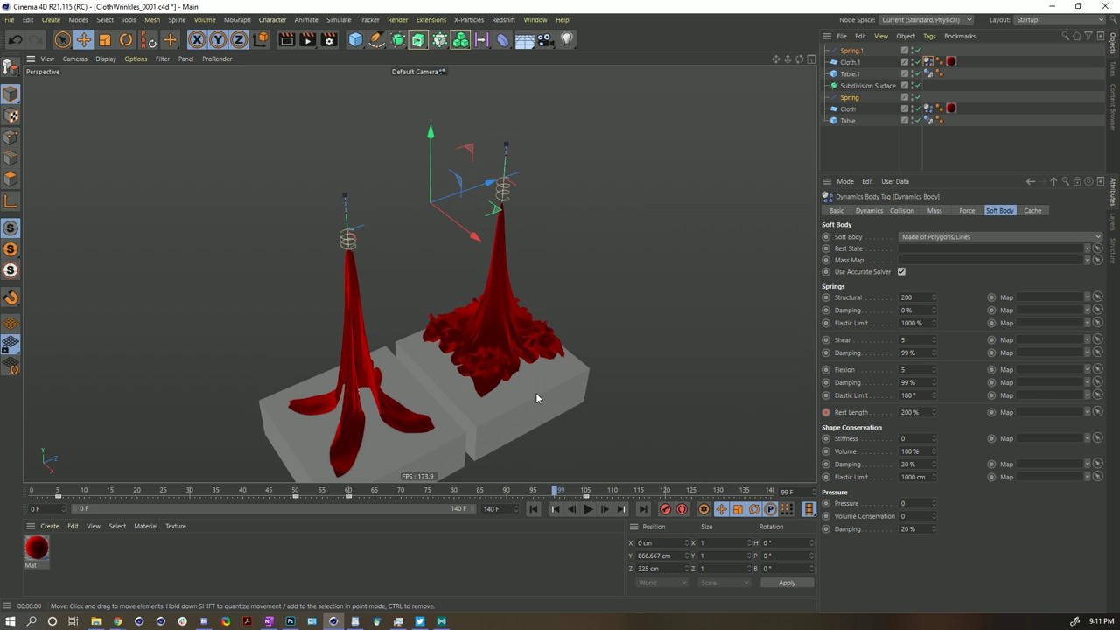
# Step: Rewind to frame 0 and return Cloth.1's Flexion and Shear Damping to 0 %
pyautogui.click(534, 510)
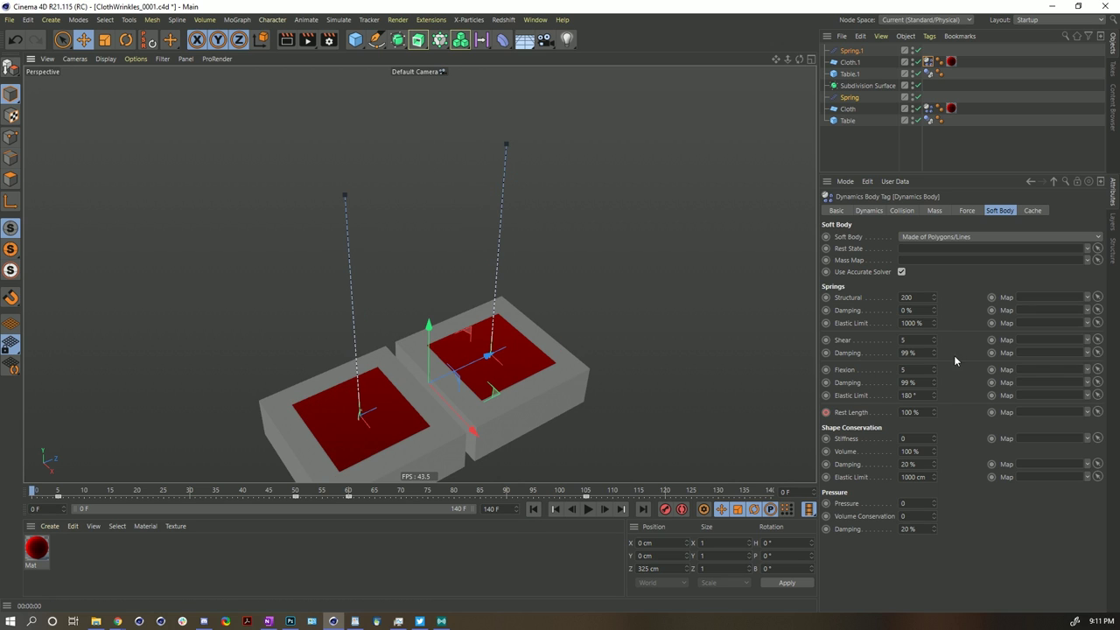
pyautogui.doubleClick(910, 382)
pyautogui.write('0')
pyautogui.press('Return')
pyautogui.doubleClick(910, 353)
pyautogui.write('0')
pyautogui.press('Return')
pyautogui.click(851, 299)
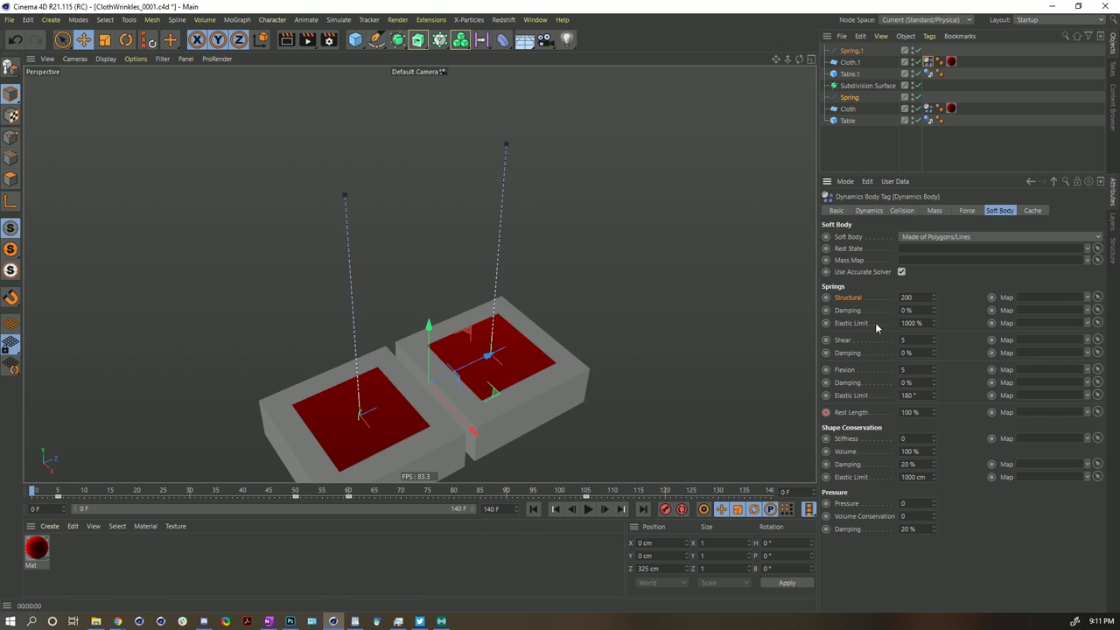
# Step: In the Dynamics Body Force tab, set Cloth.1's Drag and Lift both to 50 %
pyautogui.click(964, 210)
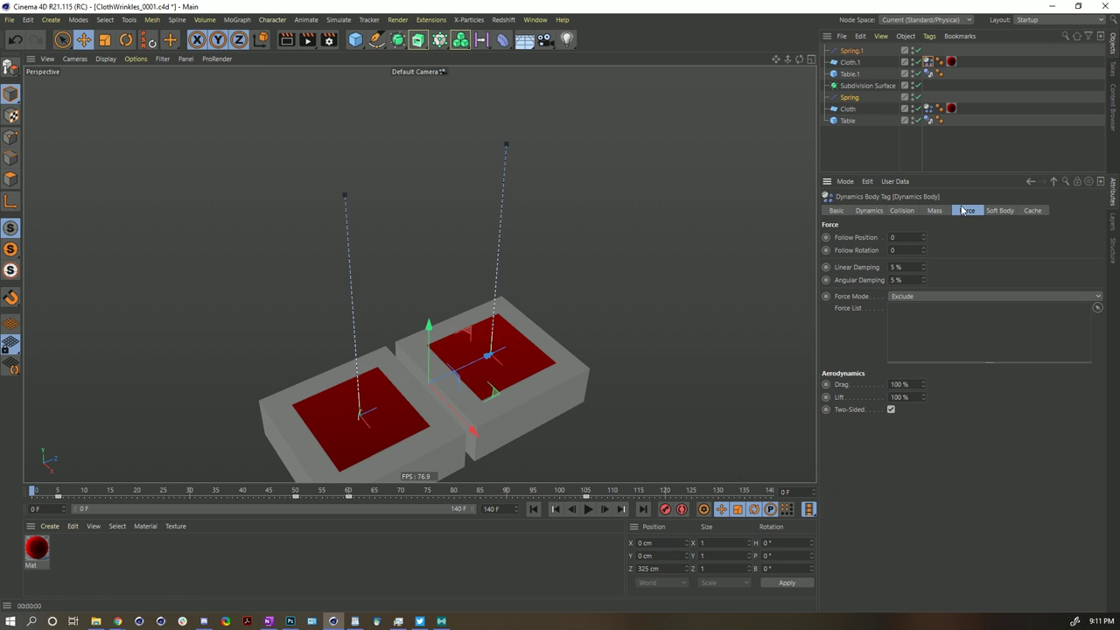
pyautogui.click(910, 385)
pyautogui.write('50')
pyautogui.press('Tab')
pyautogui.write('50')
pyautogui.press('Return')
# Step: Play the simulation with the new aerodynamics, stop the runaway cloth, and rewind to frame 0
pyautogui.click(586, 510)
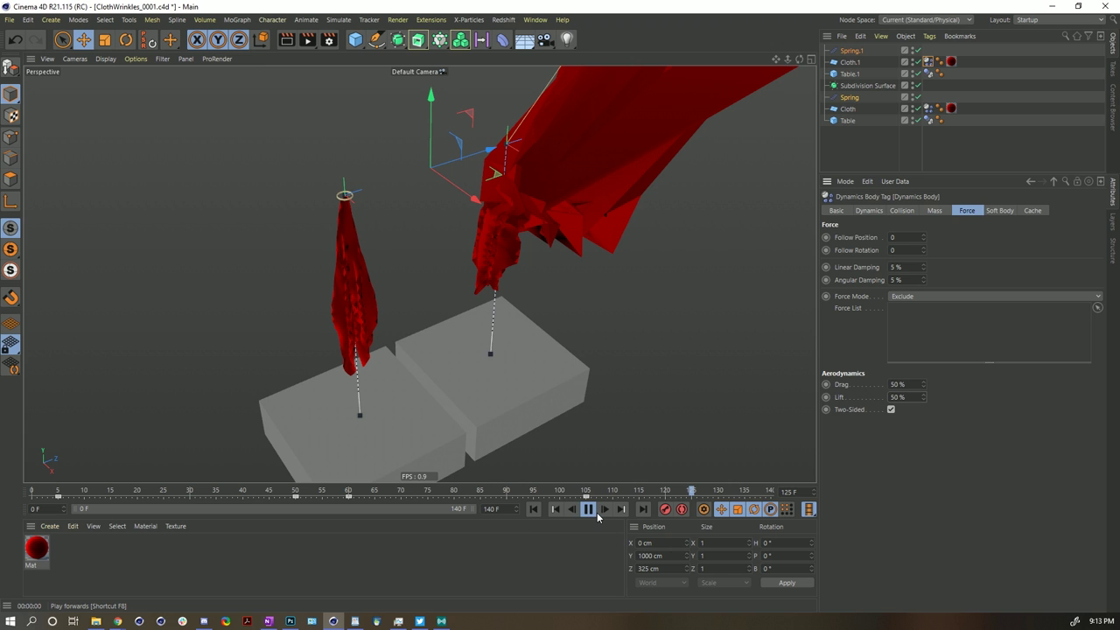
pyautogui.click(598, 516)
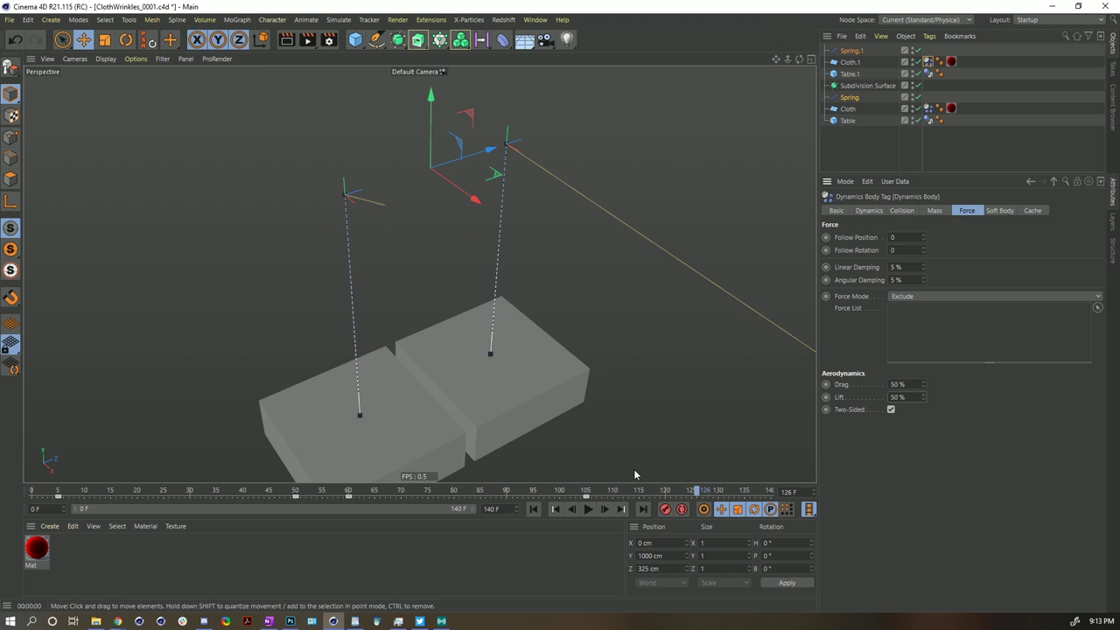
pyautogui.click(594, 508)
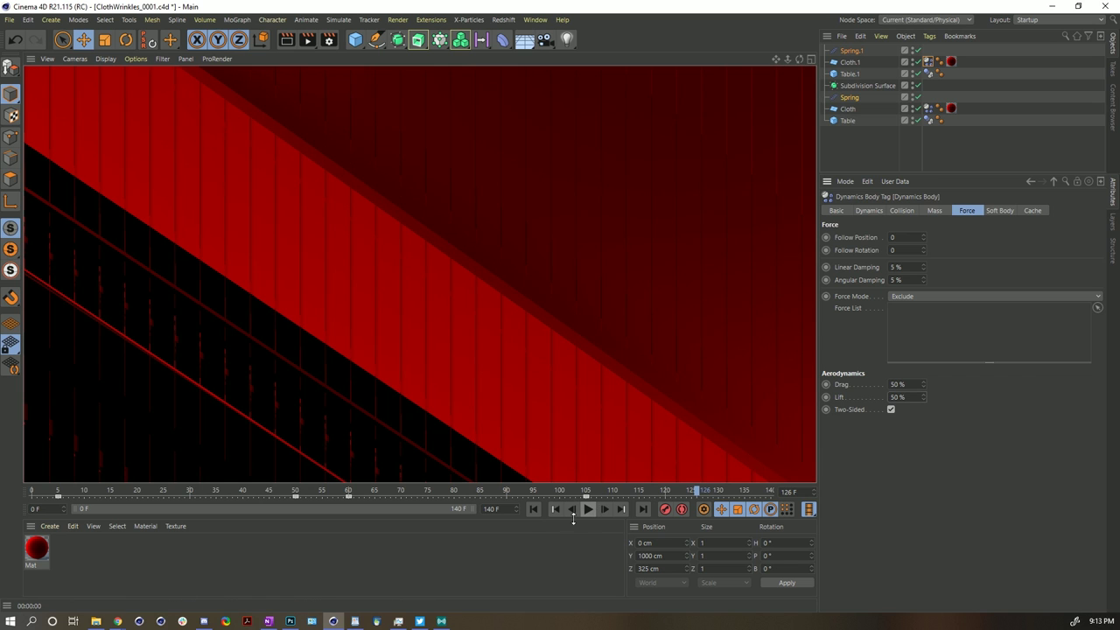
pyautogui.click(531, 509)
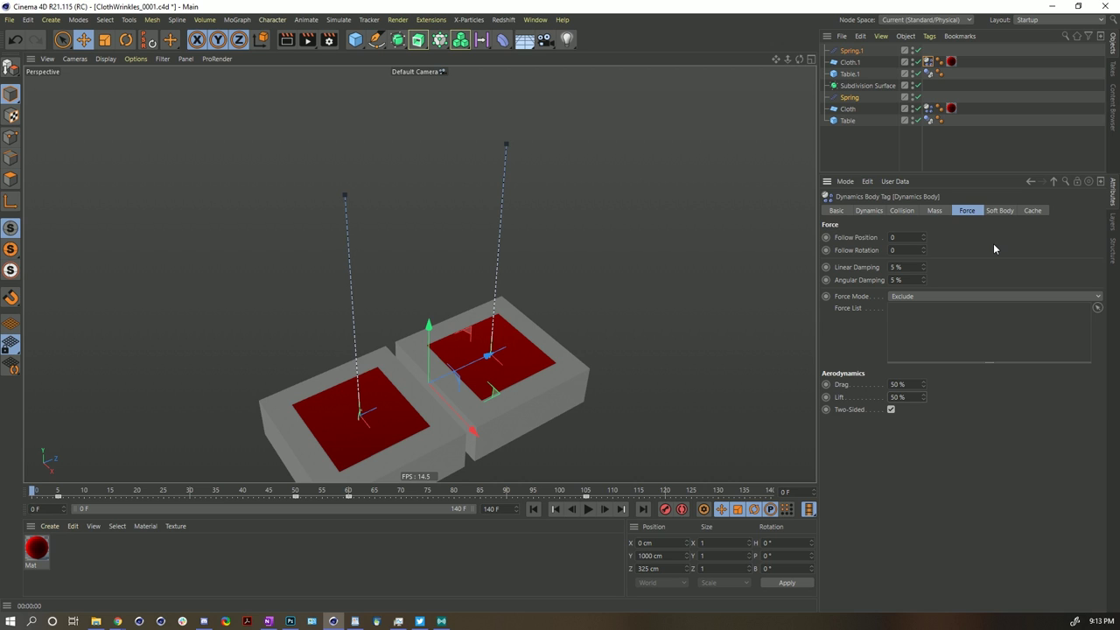
# Step: Set Steps per Frame to 10 in the project's Dynamics Expert settings
pyautogui.hotkey('ctrl', 'd')
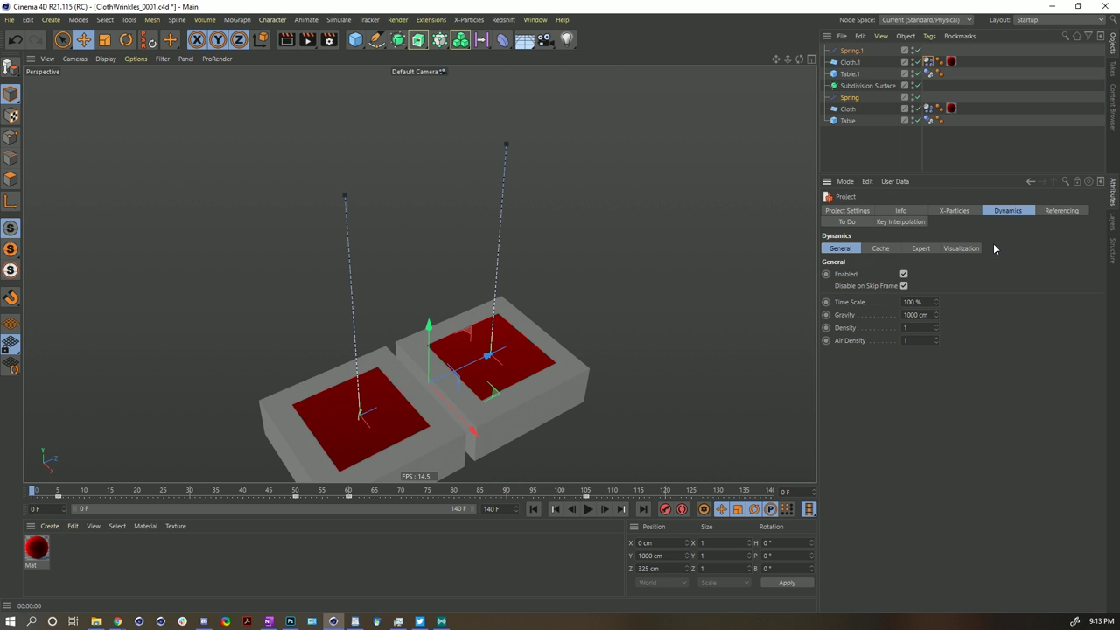
pyautogui.click(926, 254)
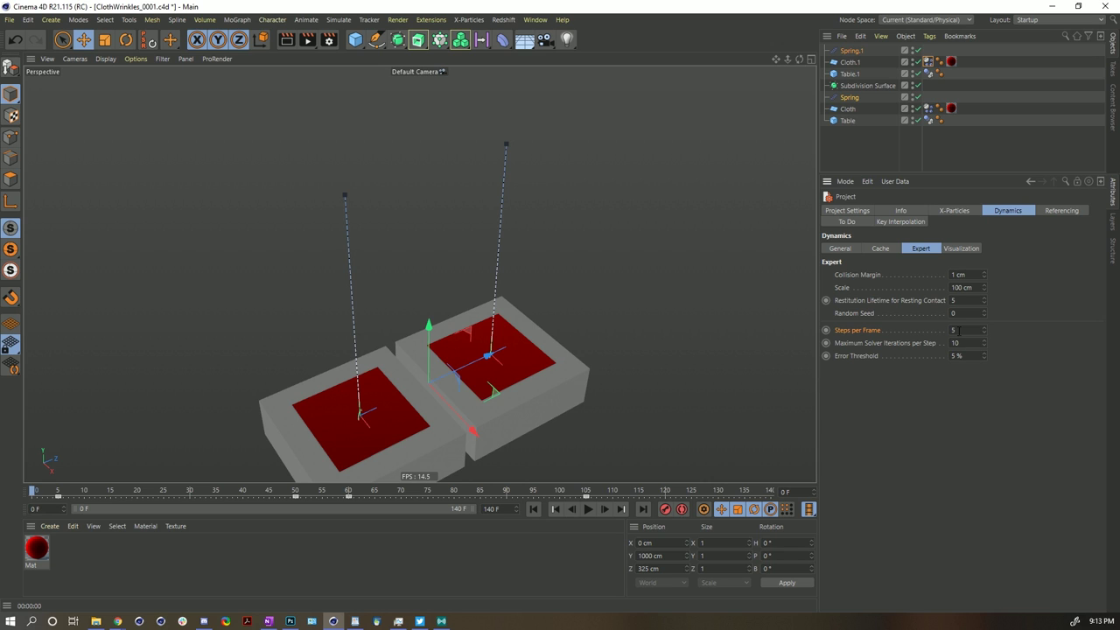
pyautogui.doubleClick(958, 329)
pyautogui.write('1')
pyautogui.press('Return')
pyautogui.write('0')
pyautogui.press('Return')
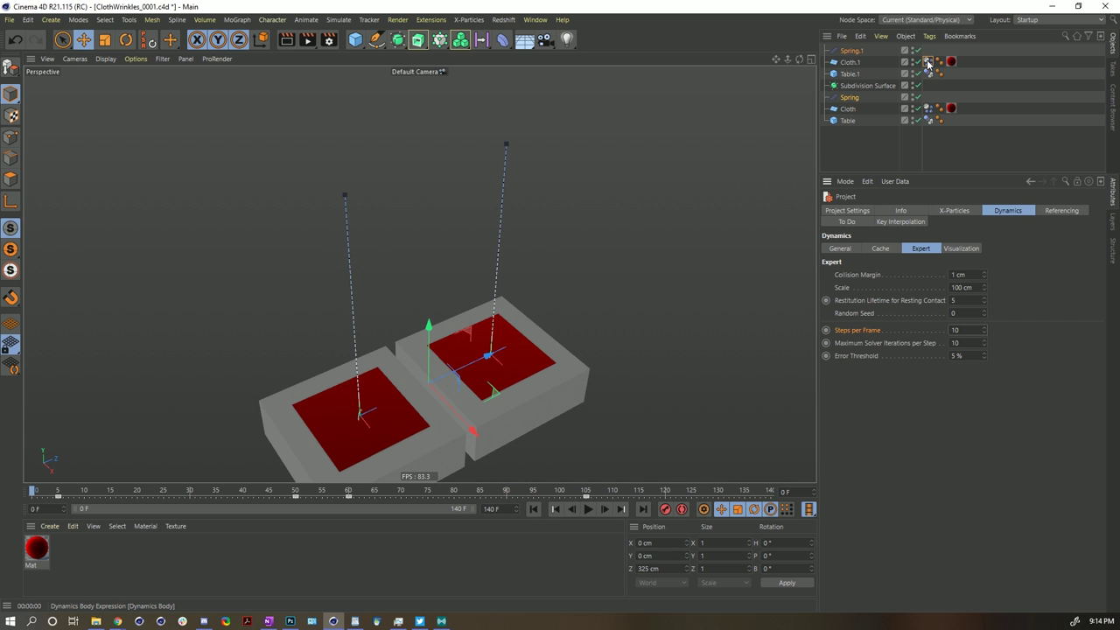
# Step: Select Cloth.1's Dynamics Body tag and set its Soft Body Shear spring to 50
pyautogui.moveTo(929, 63); pyautogui.dragTo(958, 112)
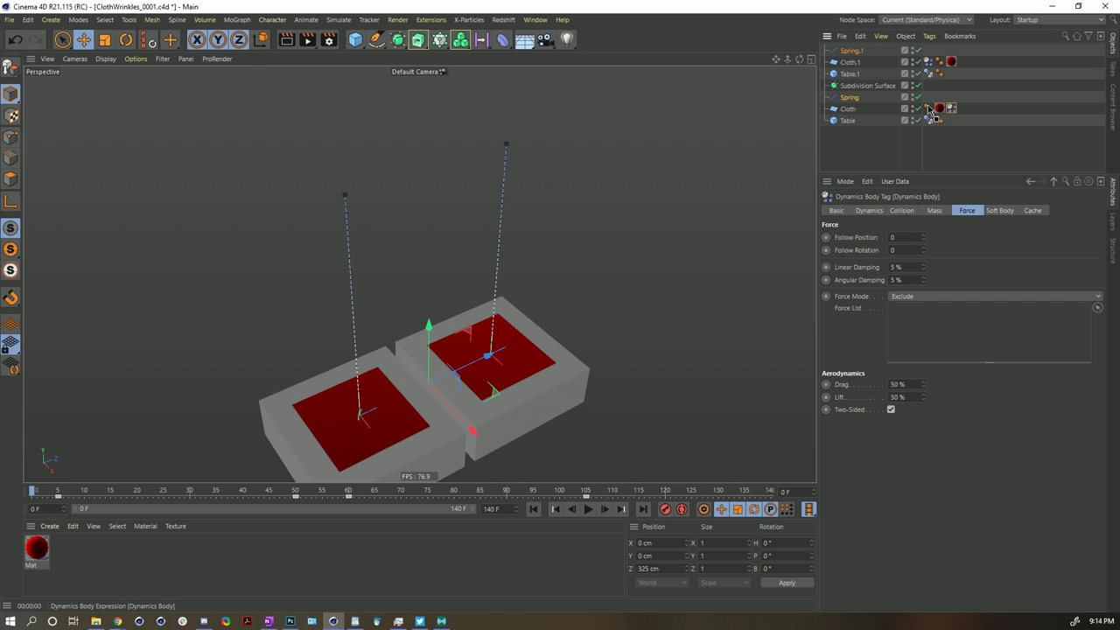
pyautogui.click(927, 65)
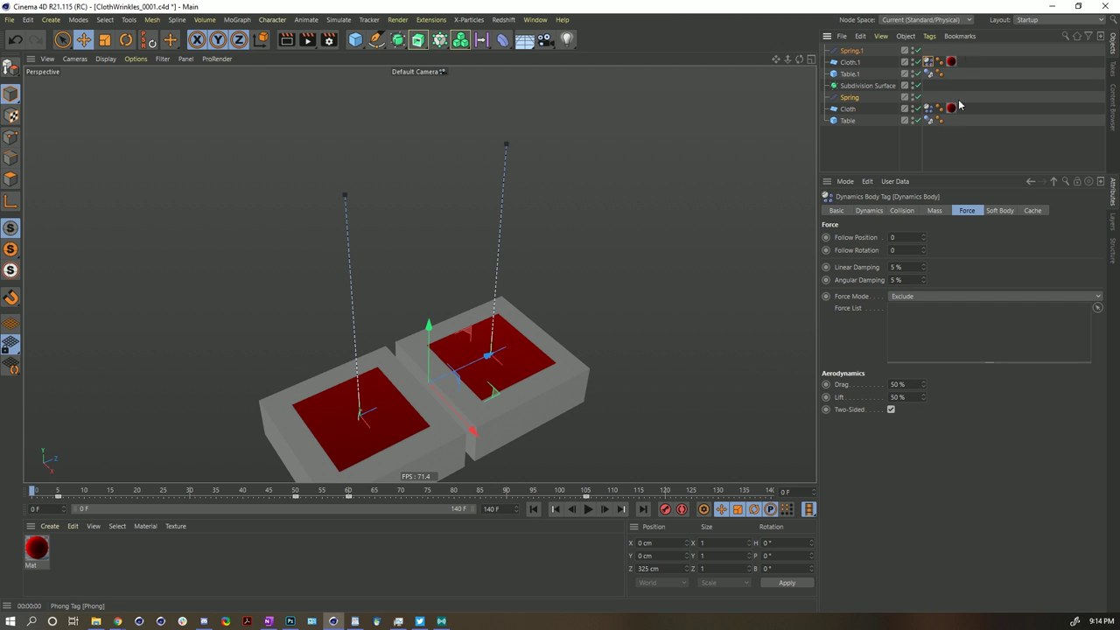
pyautogui.click(949, 212)
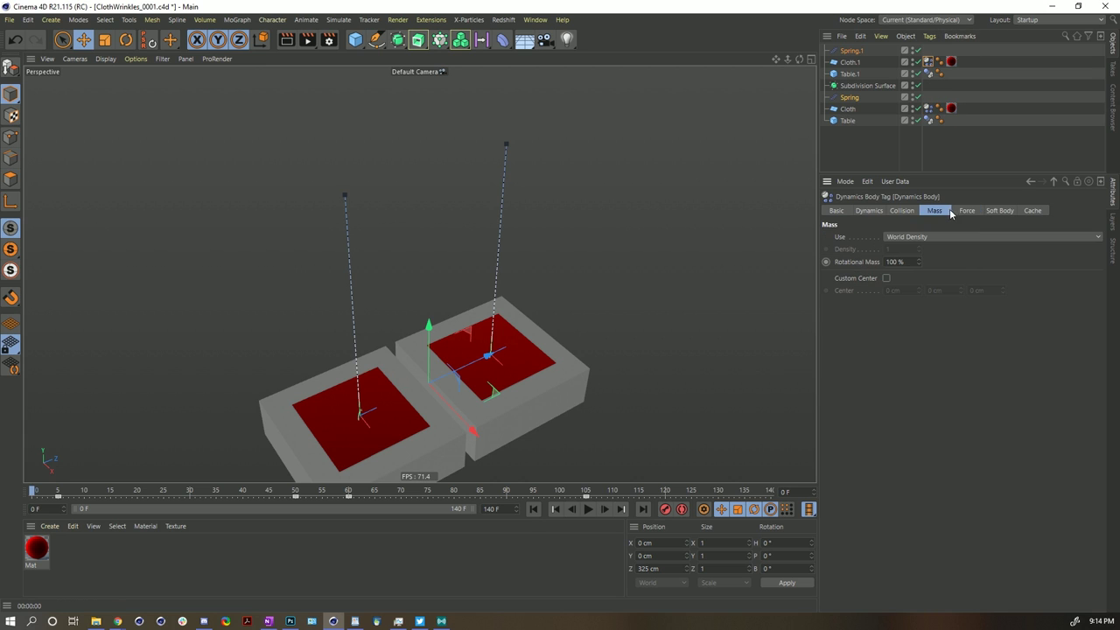
pyautogui.click(999, 213)
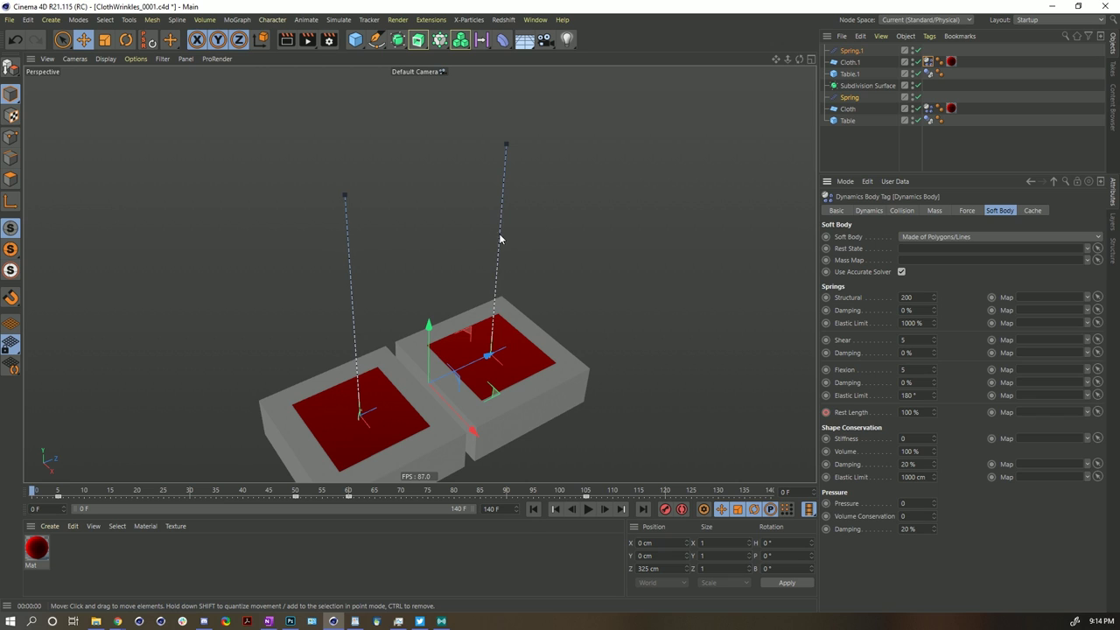
pyautogui.click(917, 339)
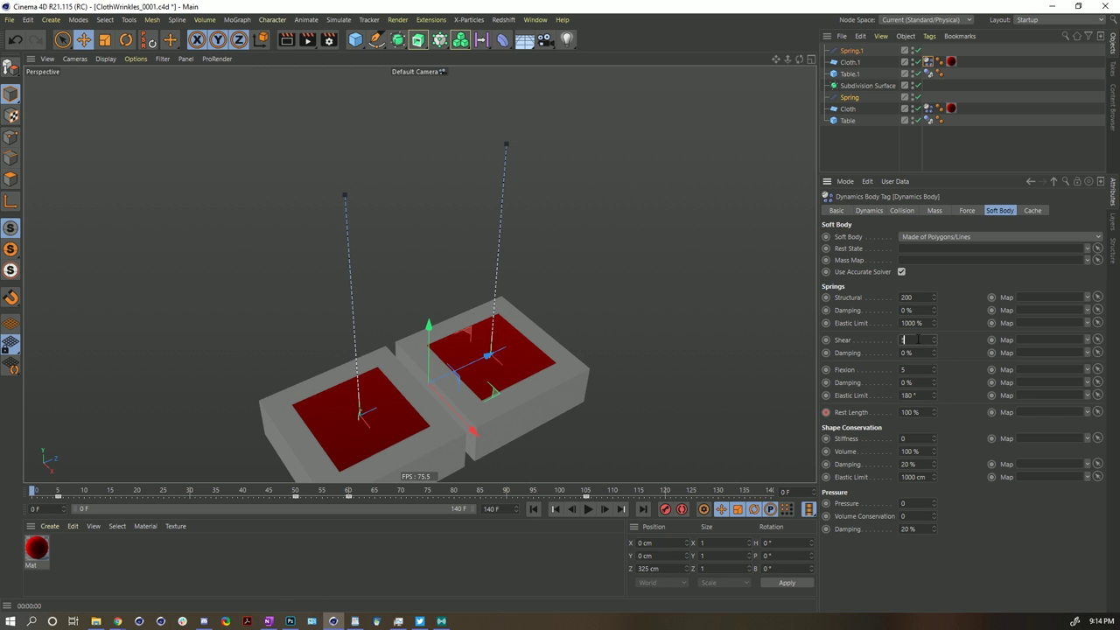
pyautogui.write('50')
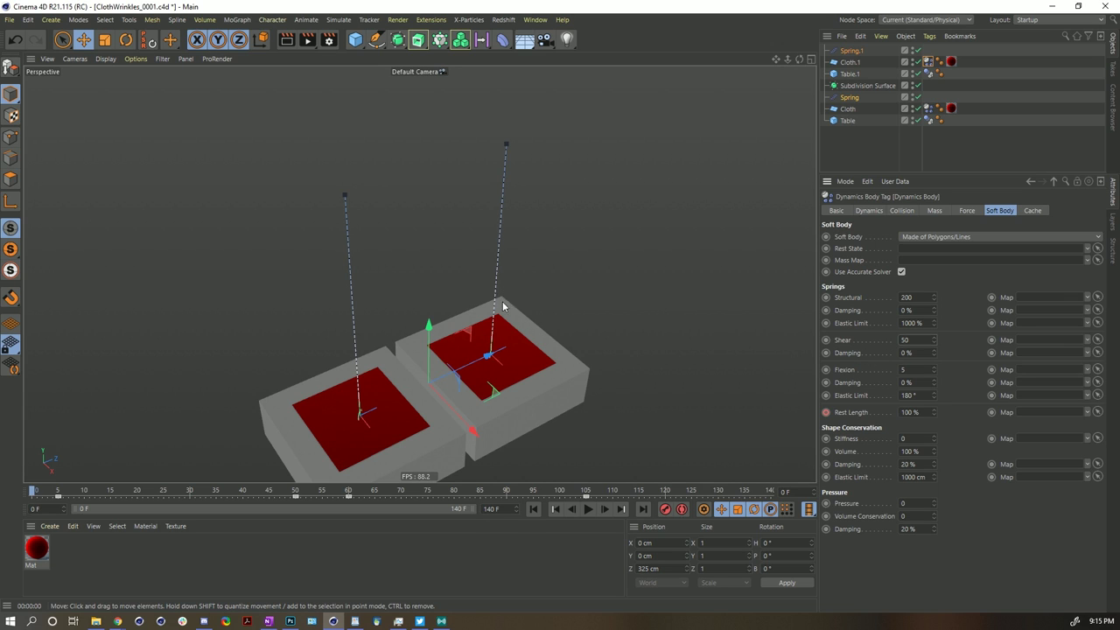
# Step: Show the cloth mesh lines and play the simulation from the start as the cloths rise
pyautogui.press('n')
pyautogui.press('b')
pyautogui.scroll(5, 460, 398)
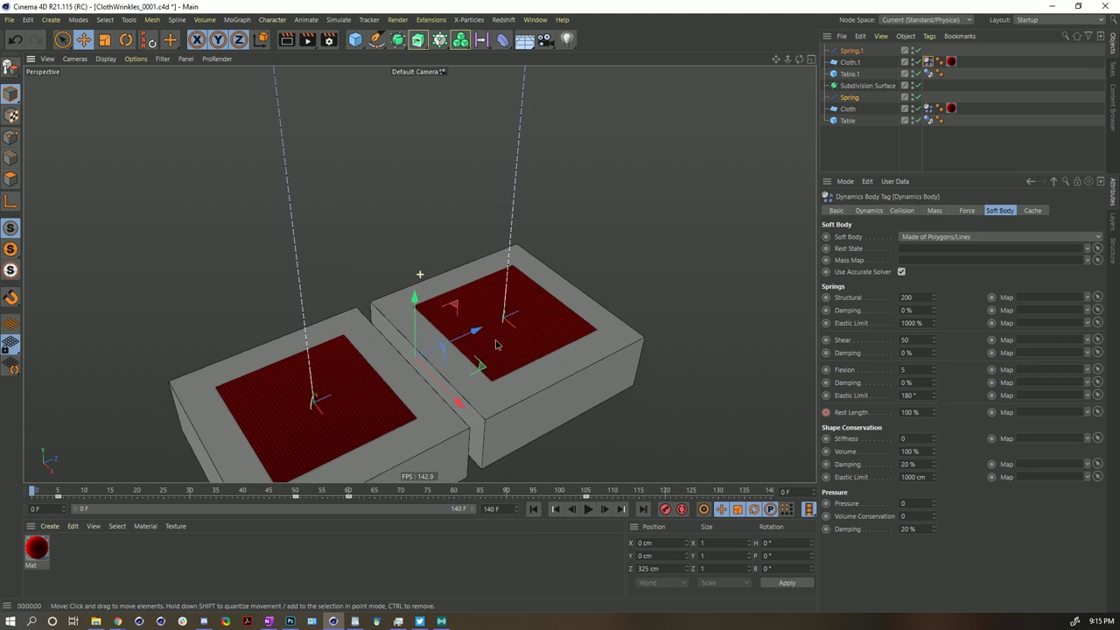
pyautogui.click(587, 510)
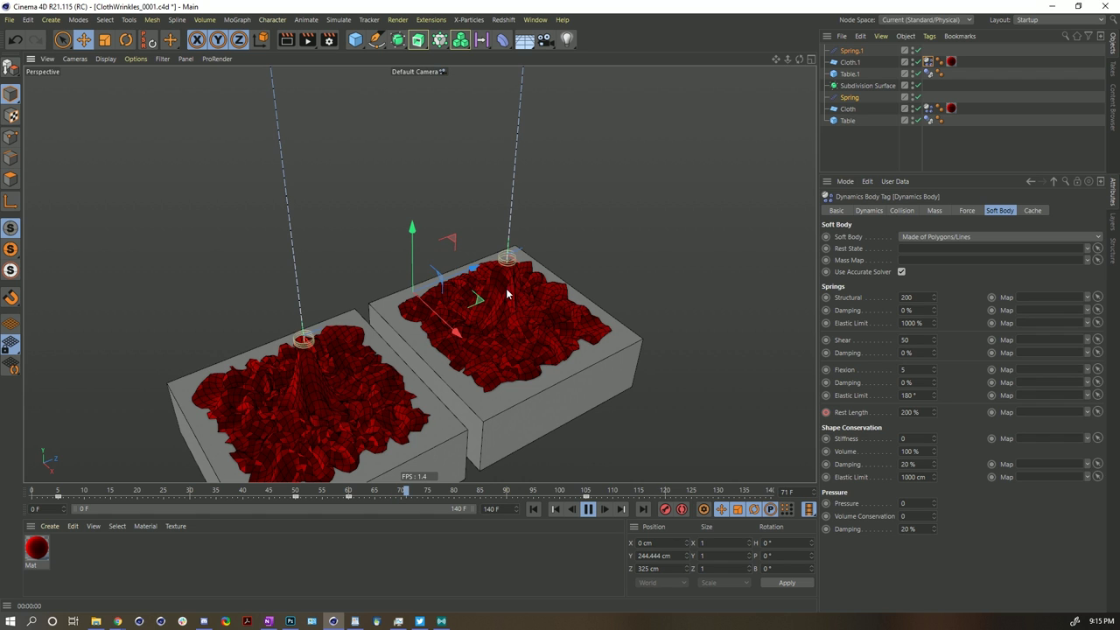
# Step: Pause the simulation at frame 76 and orbit in close on the right cloth's peak
pyautogui.click(588, 509)
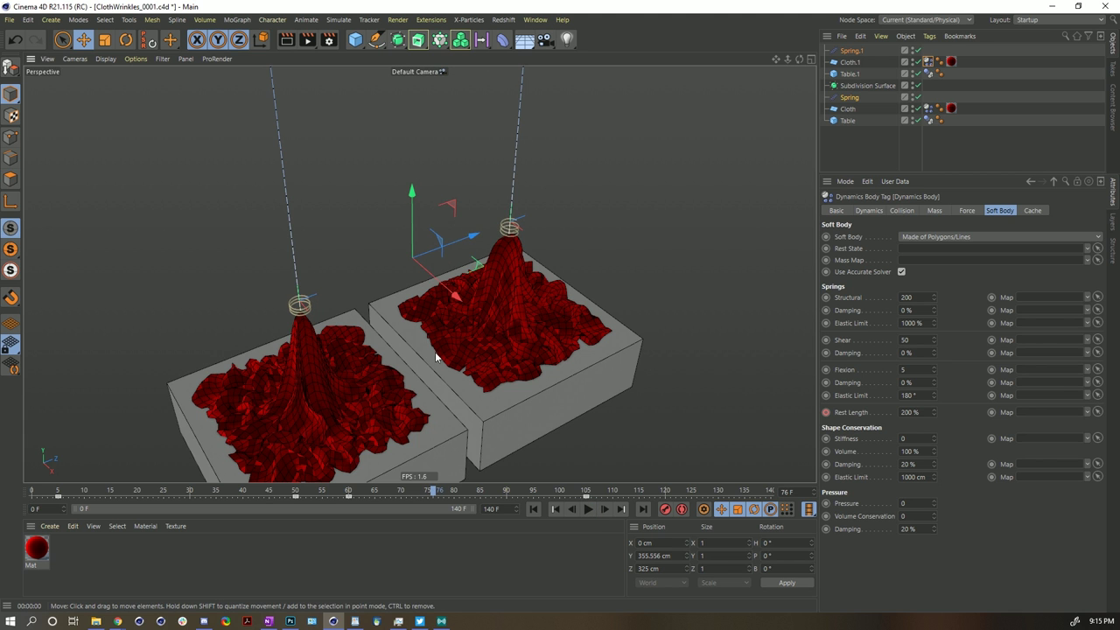
pyautogui.keyDown('alt'); pyautogui.moveTo(297, 366); pyautogui.dragTo(394, 370); pyautogui.keyUp('alt')
pyautogui.keyDown('alt'); pyautogui.moveTo(479, 303); pyautogui.dragTo(435, 325); pyautogui.keyUp('alt')
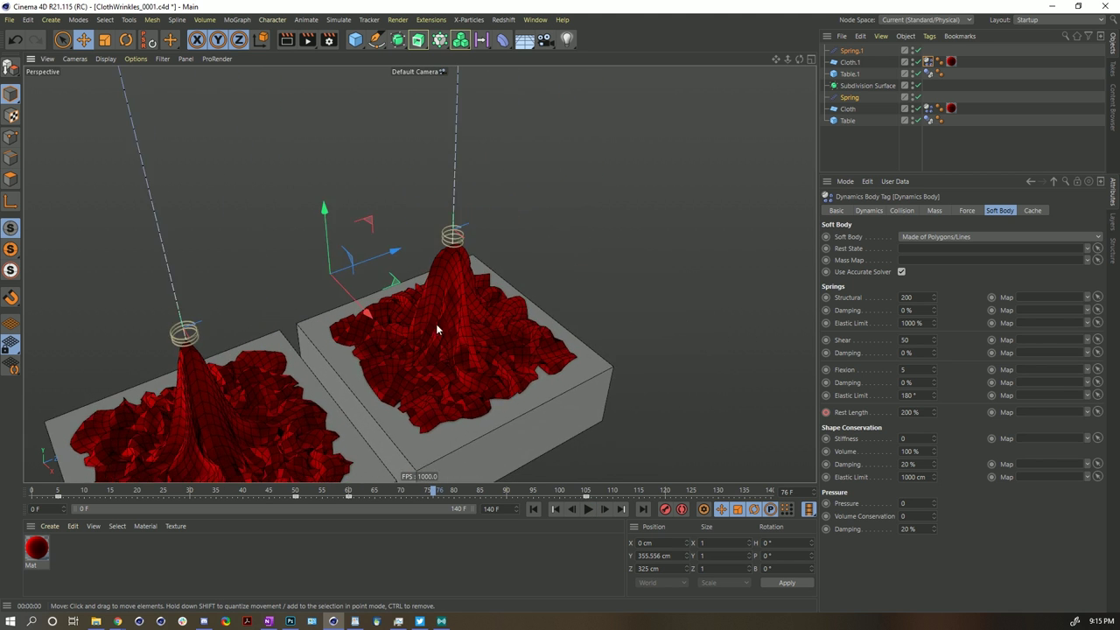
pyautogui.scroll(8, 435, 319)
pyautogui.keyDown('alt'); pyautogui.moveTo(505, 290); pyautogui.dragTo(466, 260); pyautogui.keyUp('alt')
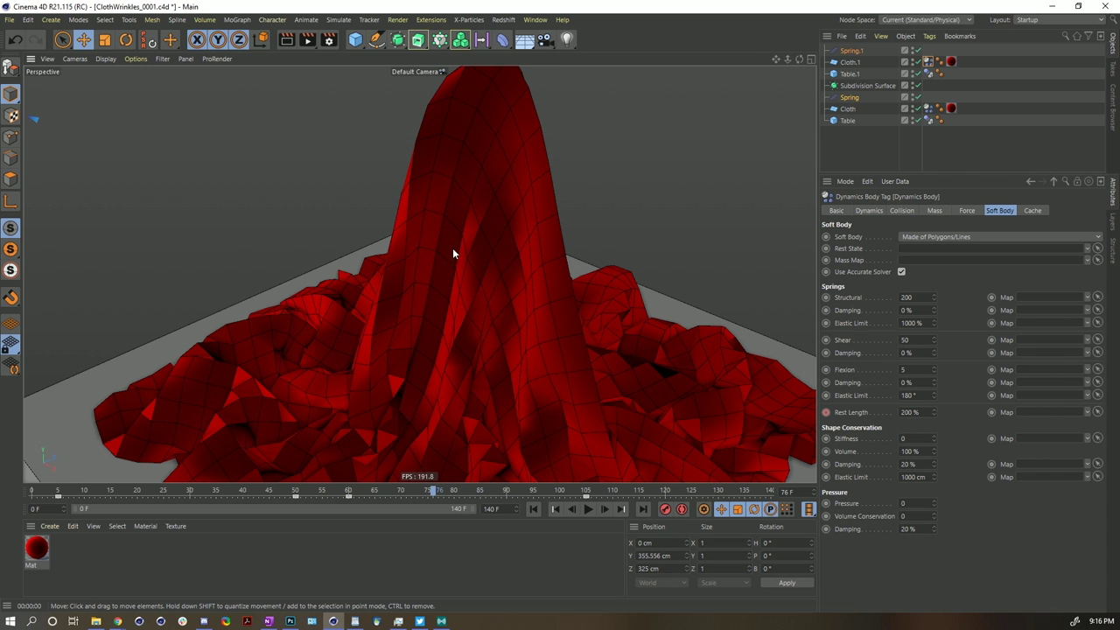
pyautogui.scroll(-6, 502, 280)
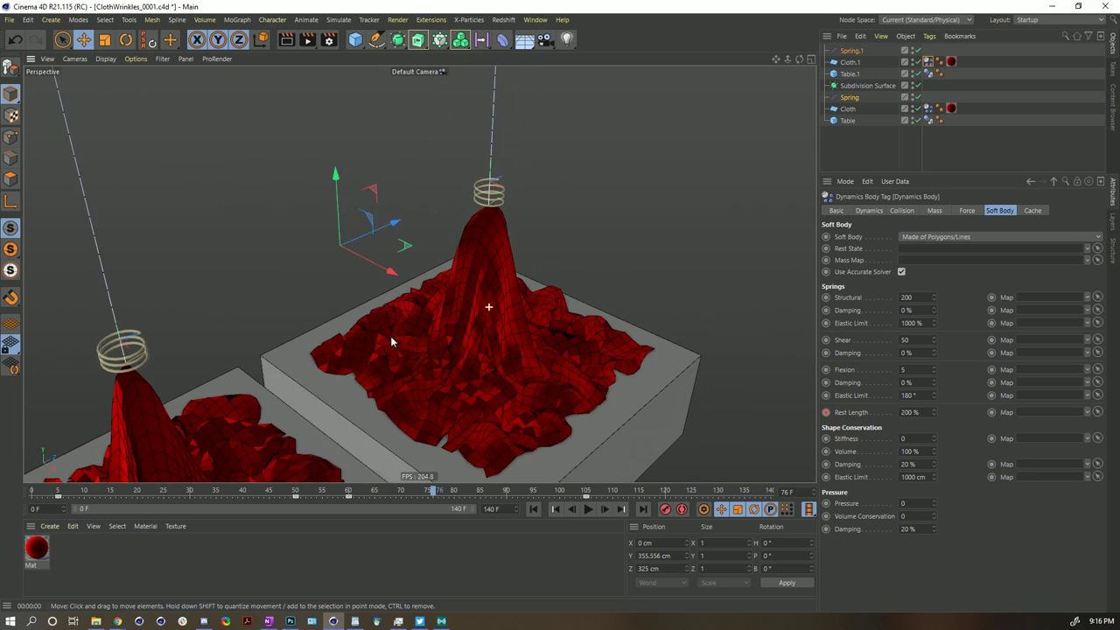
# Step: Orbit and zoom out to a wide view of both cloth-covered tables
pyautogui.keyDown('alt'); pyautogui.moveTo(391, 338); pyautogui.dragTo(333, 264); pyautogui.keyUp('alt')
pyautogui.scroll(8, 334, 267)
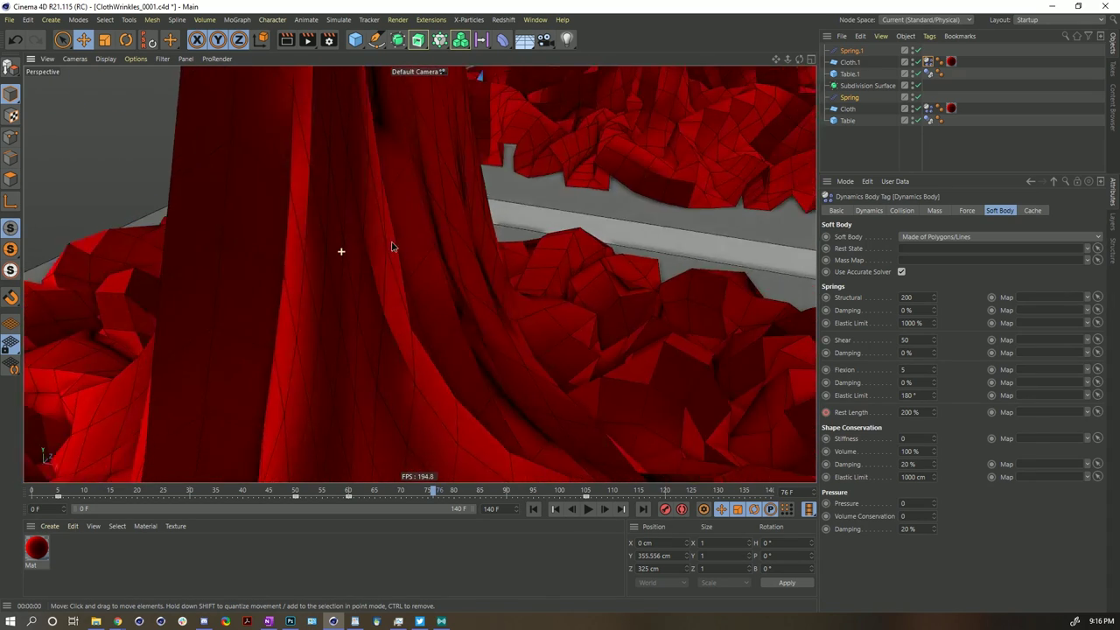
pyautogui.scroll(-3, 396, 244)
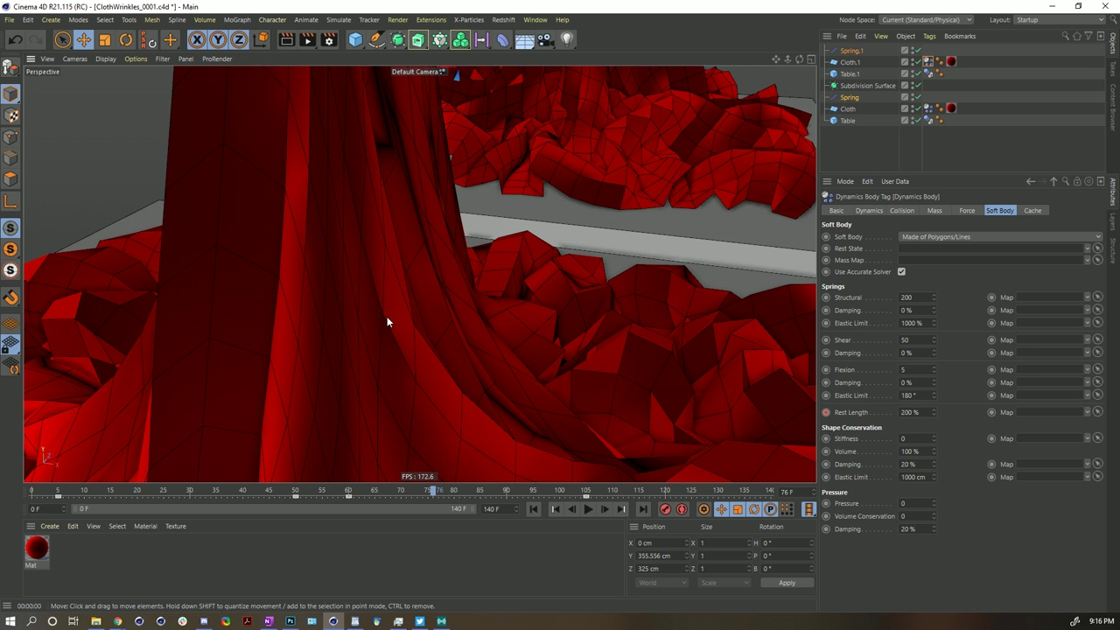
pyautogui.scroll(-5, 555, 253)
pyautogui.keyDown('alt'); pyautogui.moveTo(560, 234); pyautogui.dragTo(344, 355); pyautogui.keyUp('alt')
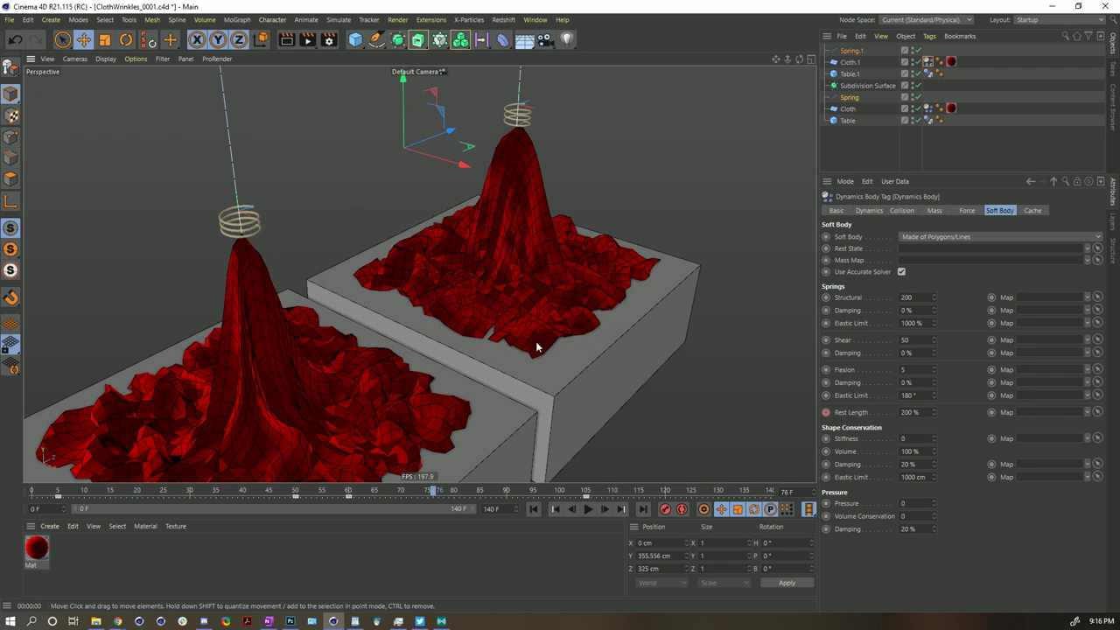
pyautogui.scroll(-3, 539, 249)
pyautogui.keyDown('alt'); pyautogui.moveTo(513, 243); pyautogui.dragTo(490, 295); pyautogui.keyUp('alt')
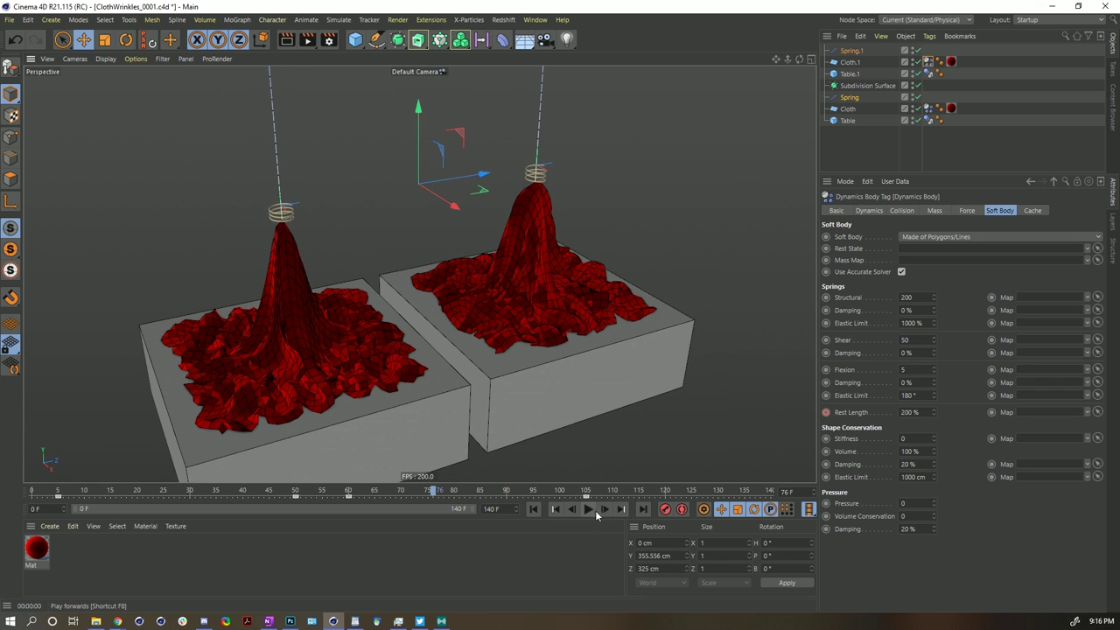
# Step: Play the simulation past a pause at frame 83, stop at frame 100, and orbit to both drapes
pyautogui.click(587, 509)
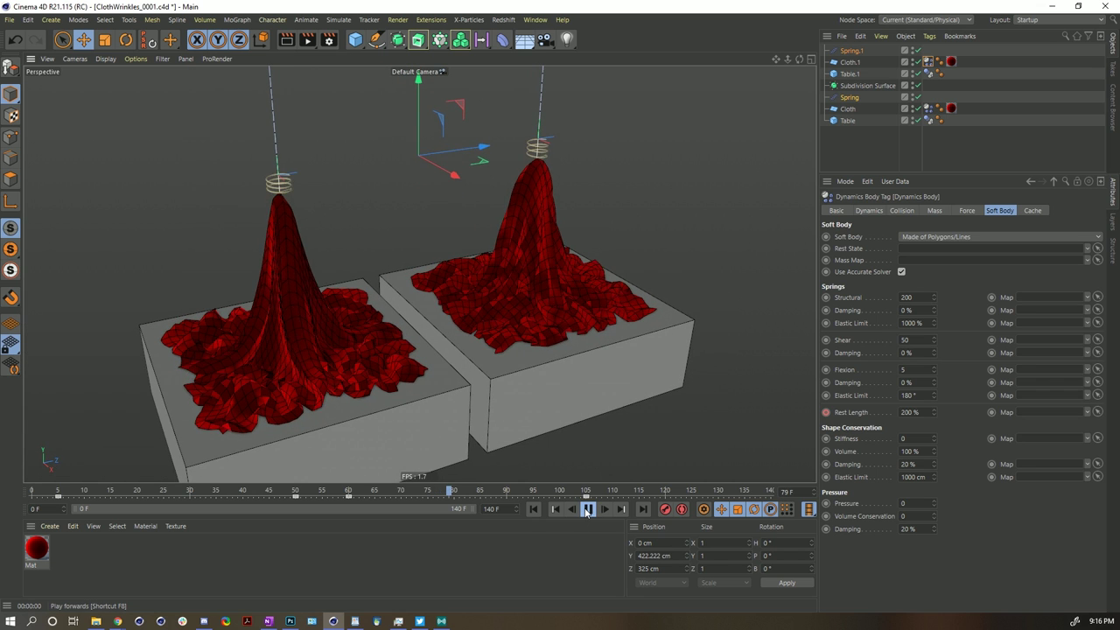
pyautogui.click(587, 509)
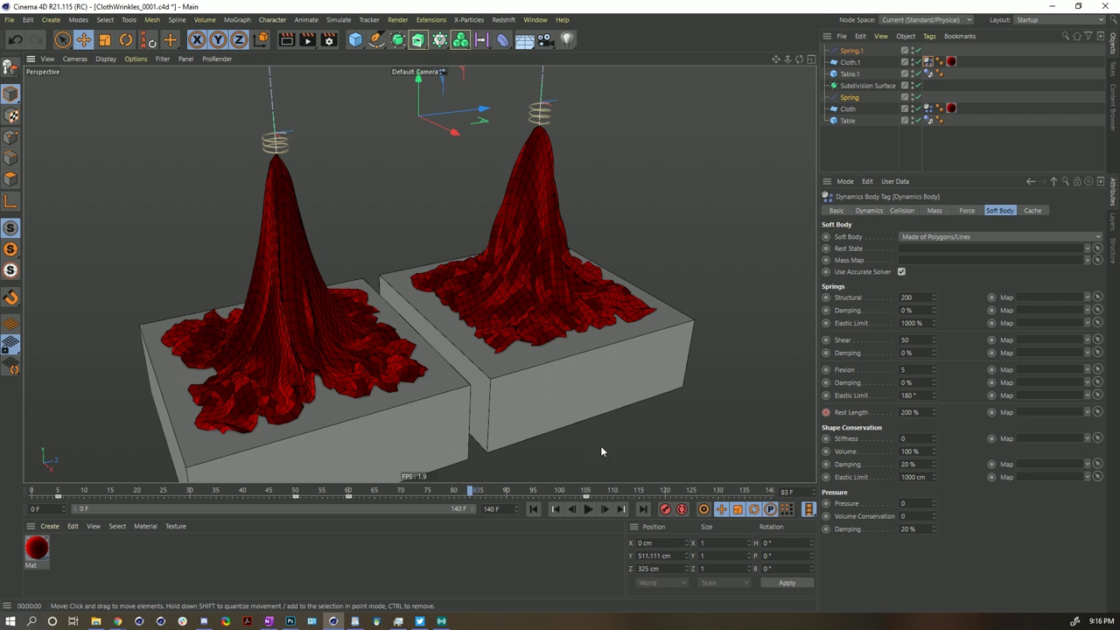
pyautogui.click(587, 509)
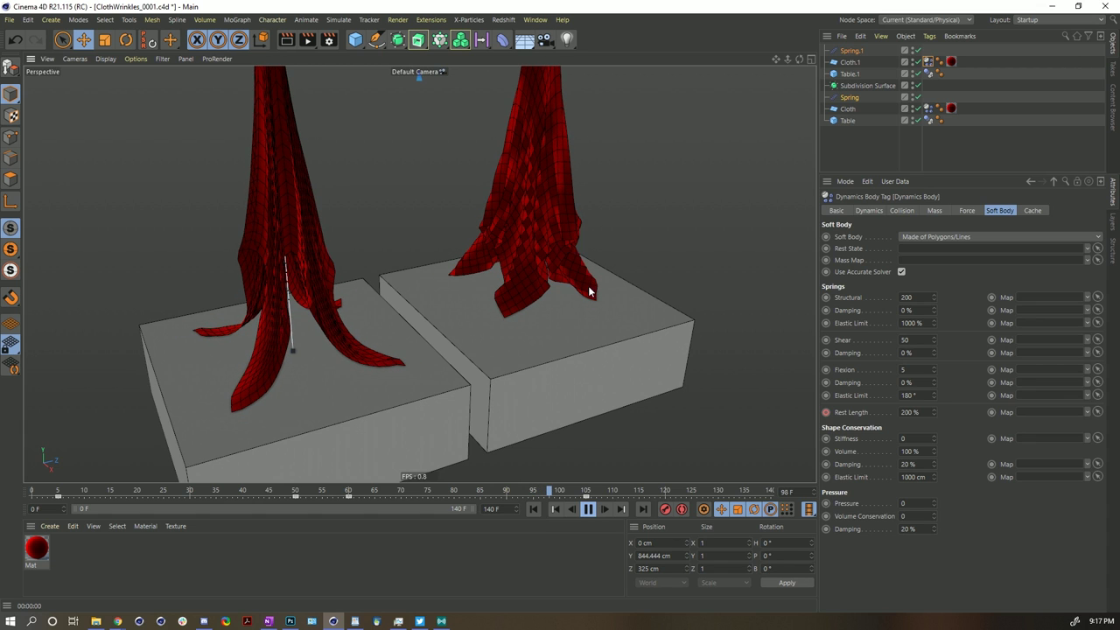
pyautogui.click(588, 510)
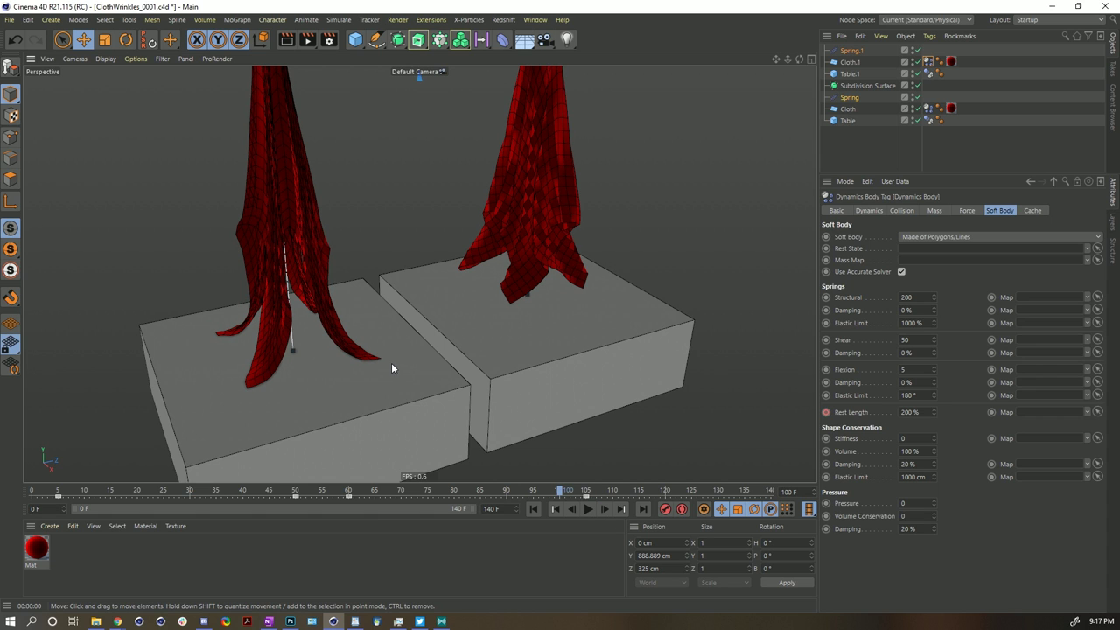
pyautogui.keyDown('alt'); pyautogui.moveTo(544, 163); pyautogui.dragTo(560, 280); pyautogui.keyUp('alt')
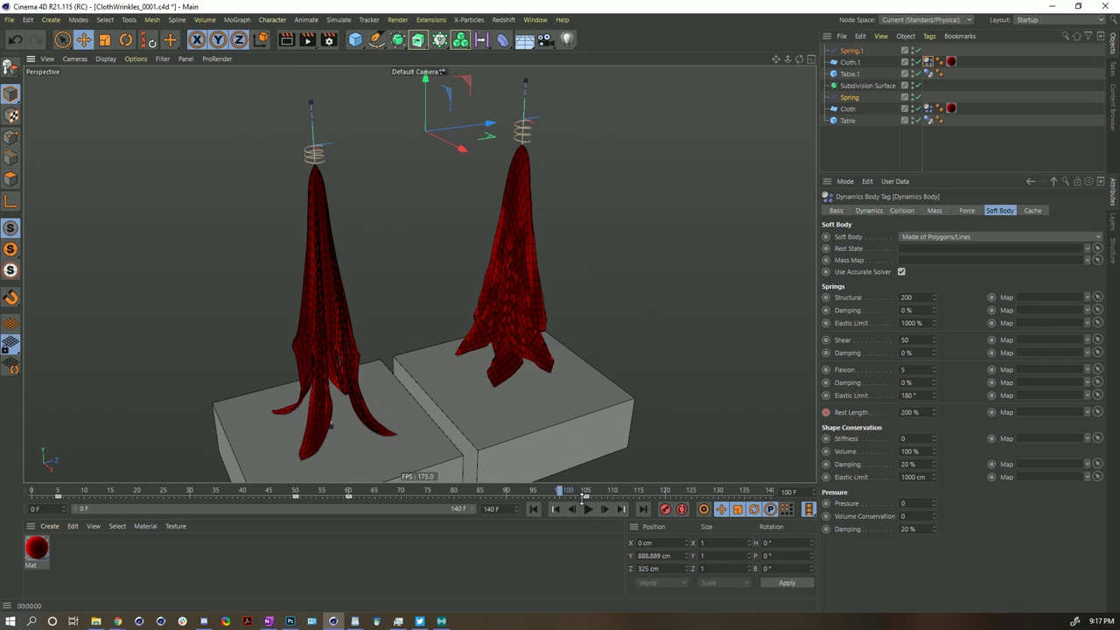
# Step: Run the simulation to frame 122, set the end frame to 155, and rewind to frame 0
pyautogui.click(588, 509)
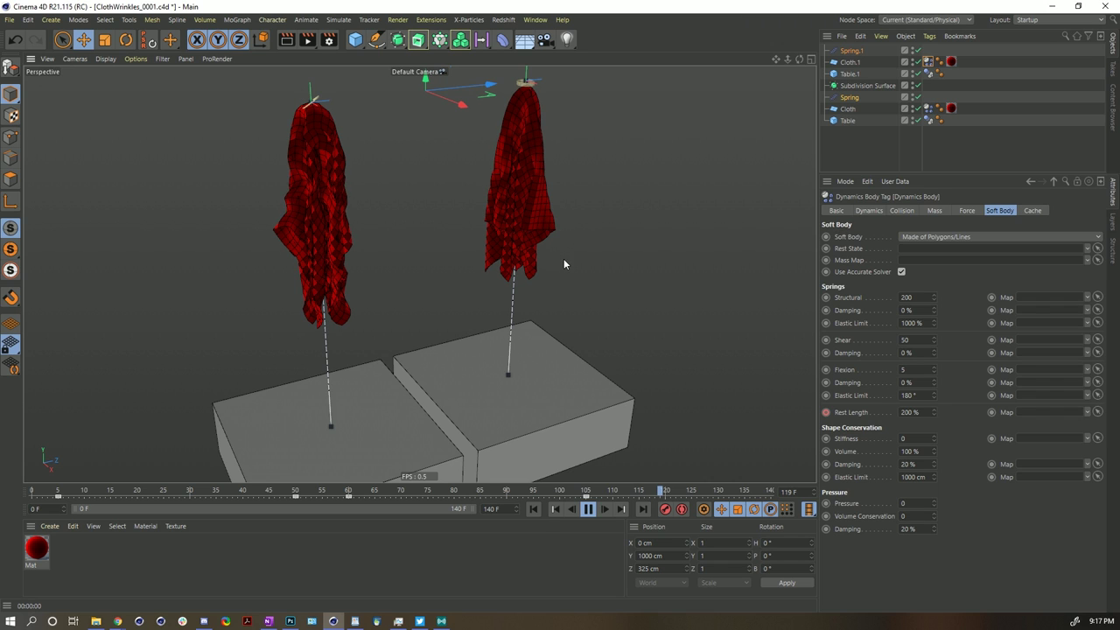
pyautogui.click(586, 511)
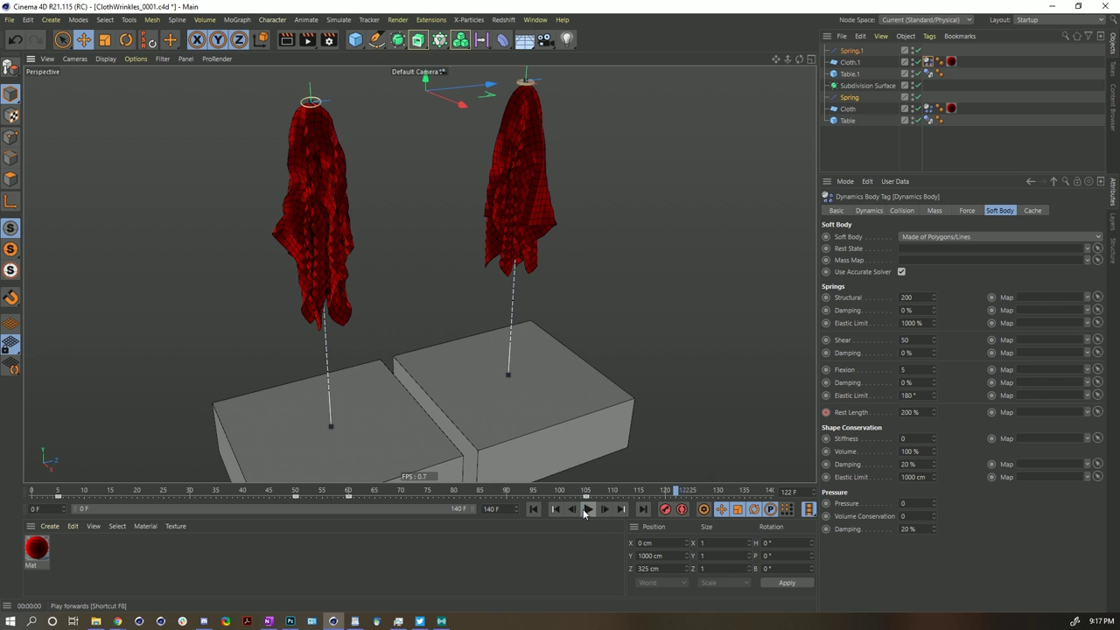
pyautogui.click(496, 508)
pyautogui.press('BackSpace')
pyautogui.write('1')
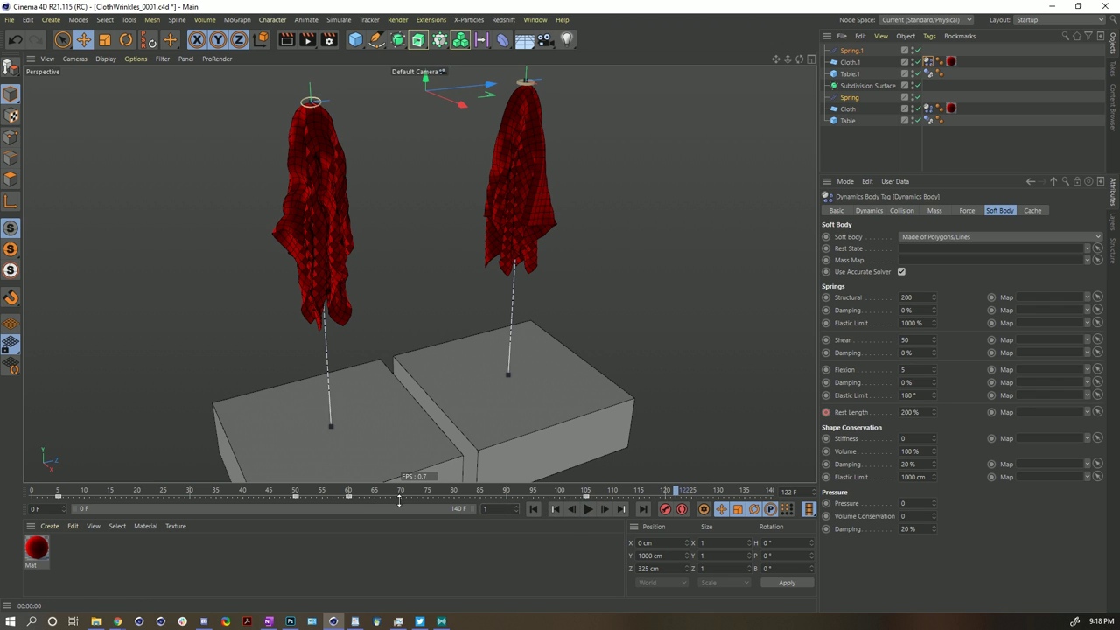
pyautogui.write('55')
pyautogui.press('Return')
pyautogui.click(533, 509)
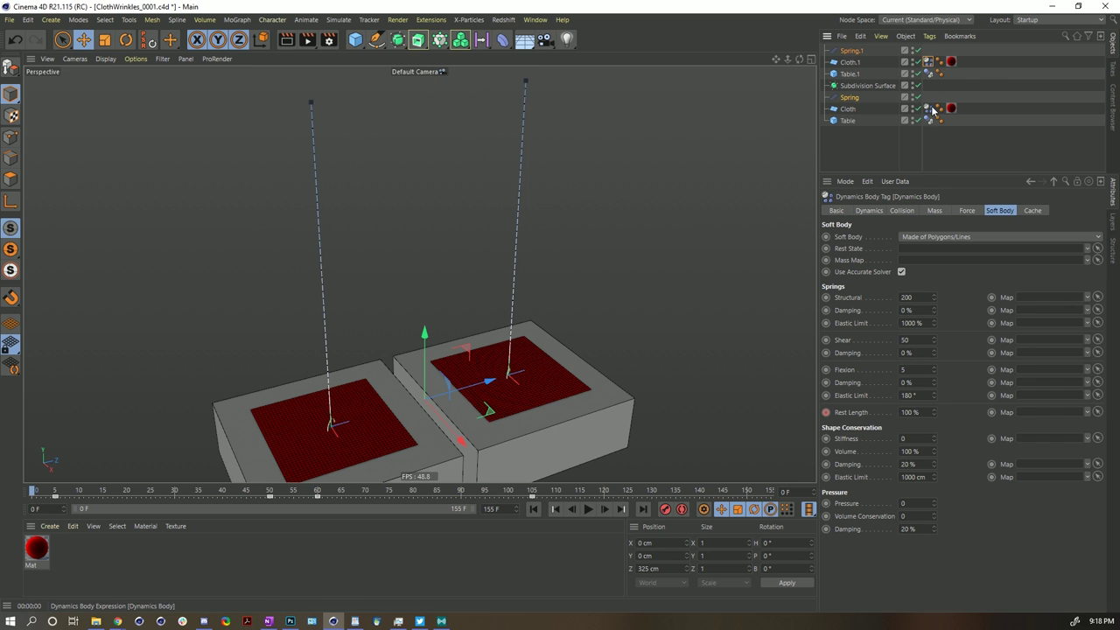
# Step: Use Bake All on the Dynamics Body tag's Cache tab to cache the cloth dynamics
pyautogui.click(1030, 211)
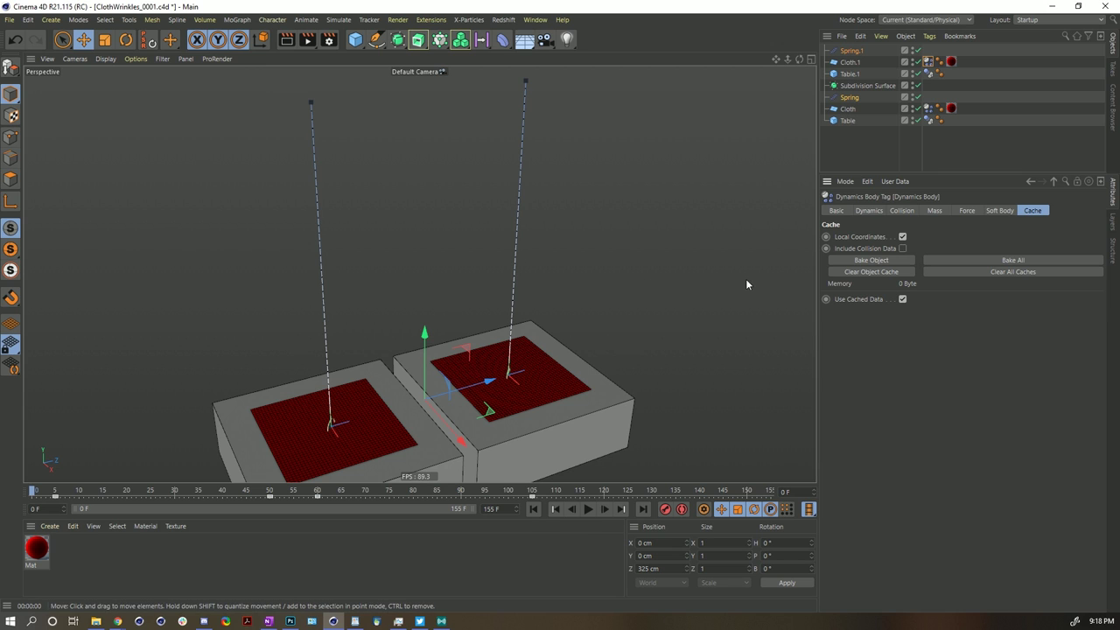
pyautogui.click(1012, 260)
pyautogui.moveTo(767, 190); pyautogui.dragTo(715, 90)
# Step: Deselect all, play the cache to frame 71, rewind to frame 0, and select Cloth.1
pyautogui.click(964, 129)
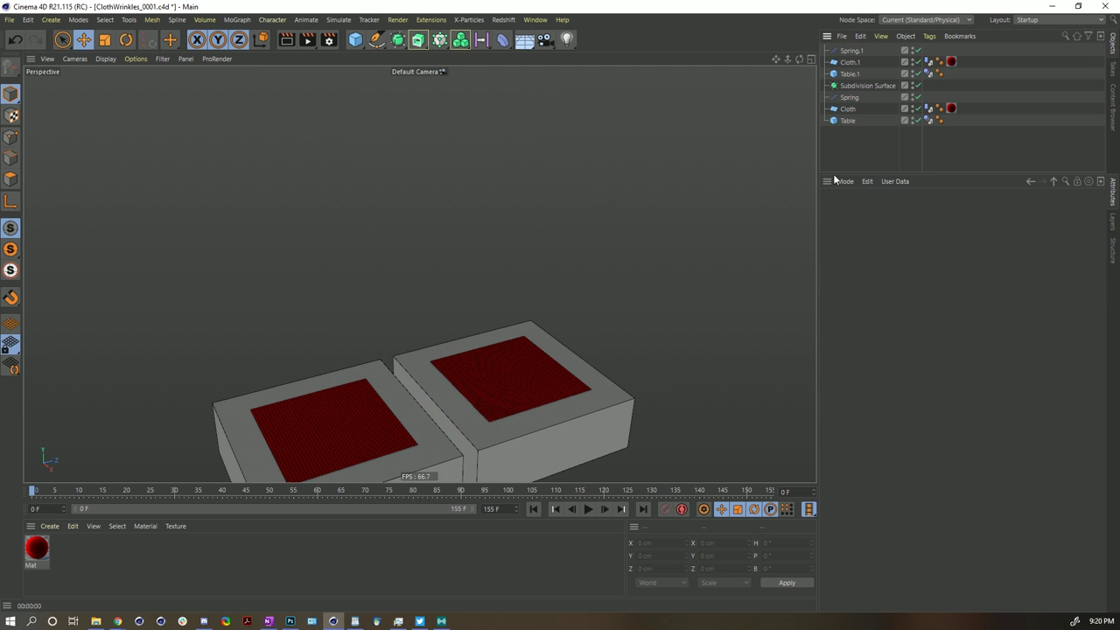
pyautogui.click(589, 510)
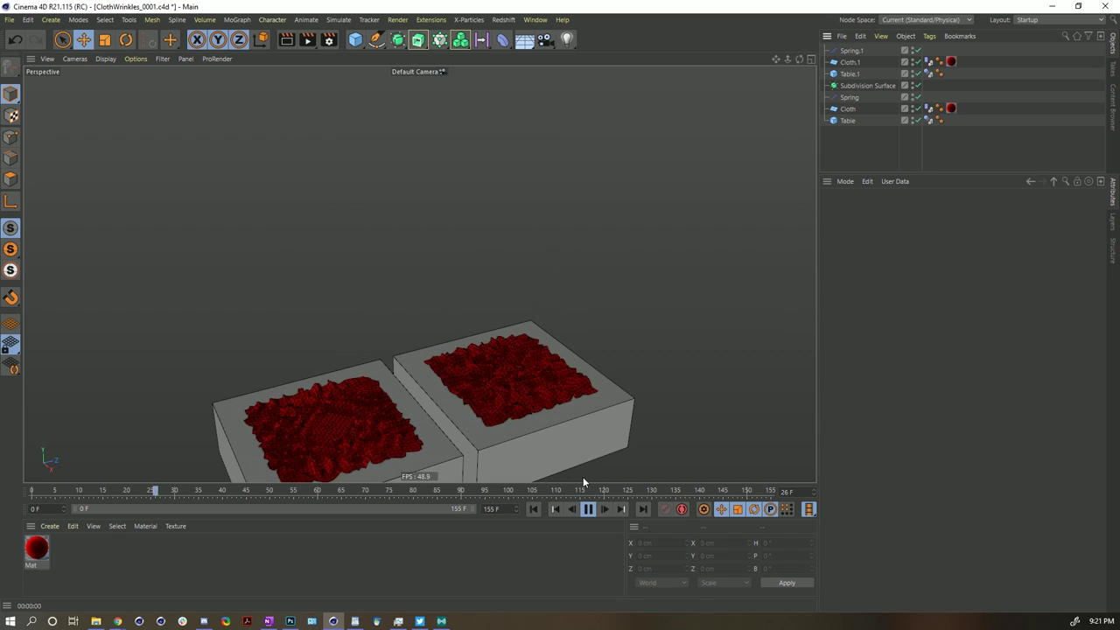
pyautogui.click(588, 510)
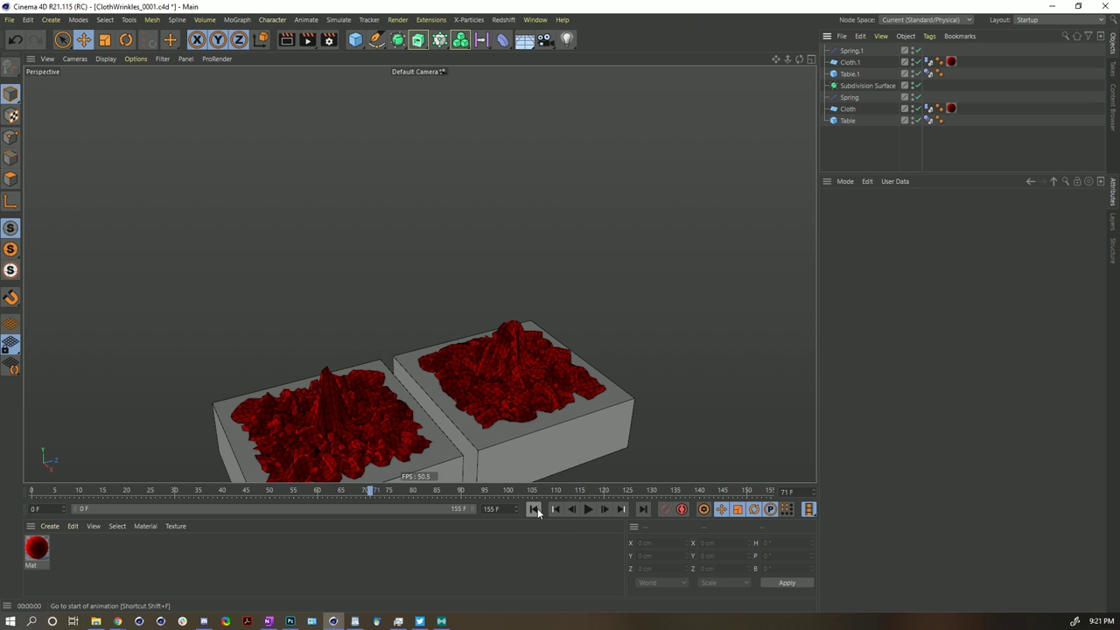
pyautogui.click(533, 508)
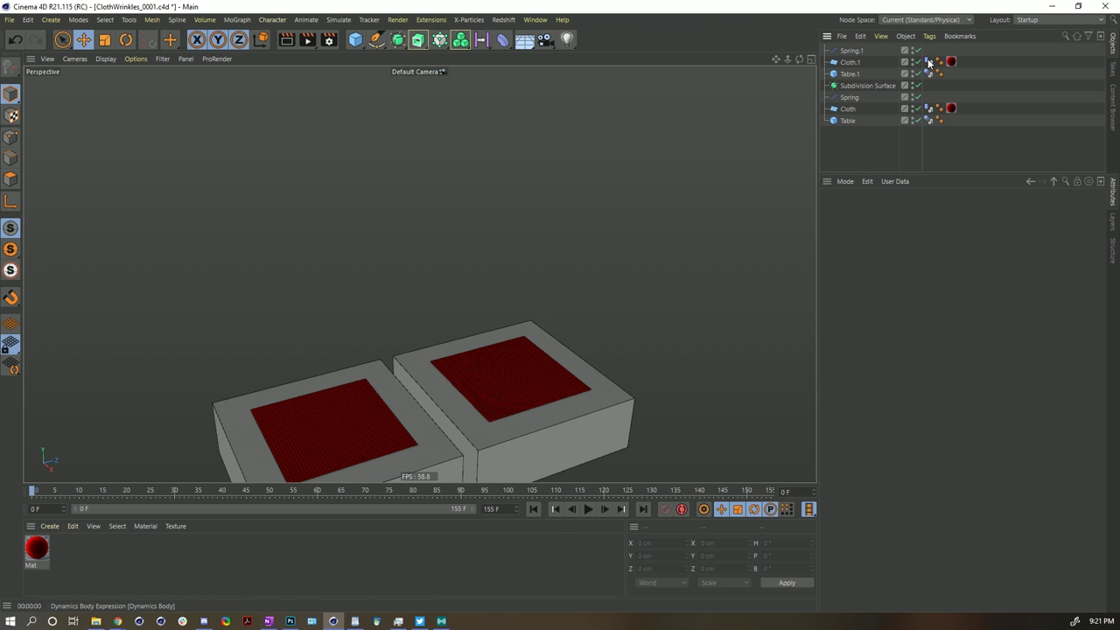
pyautogui.click(856, 63)
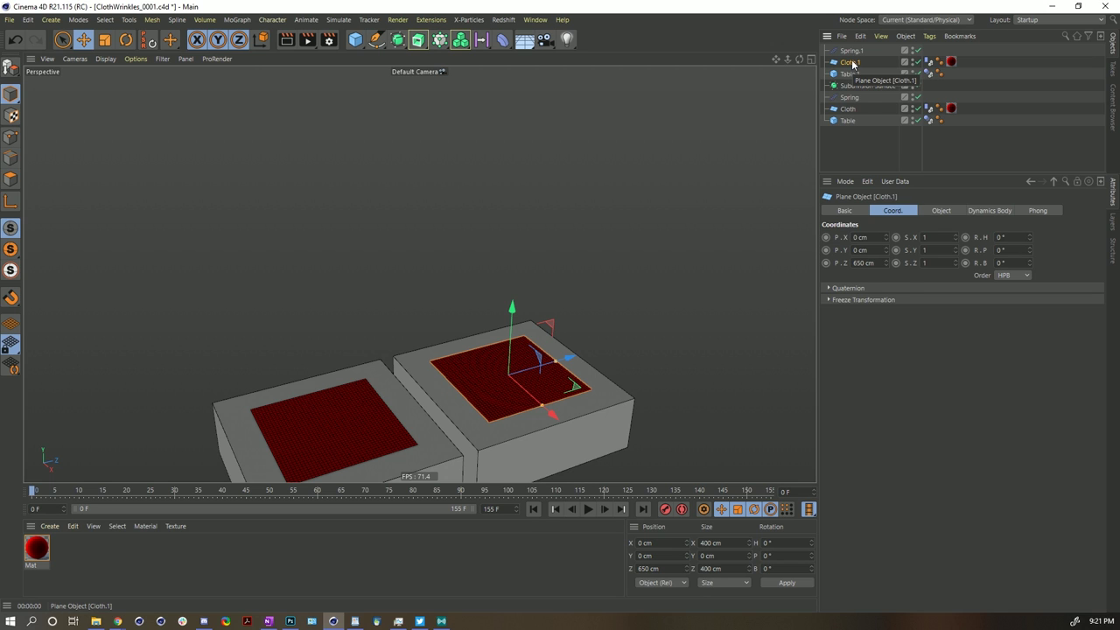
# Step: Choose Bake as Alembic from Cloth.1's context menu, creating the Alembic object Cloth
pyautogui.rightClick(853, 65)
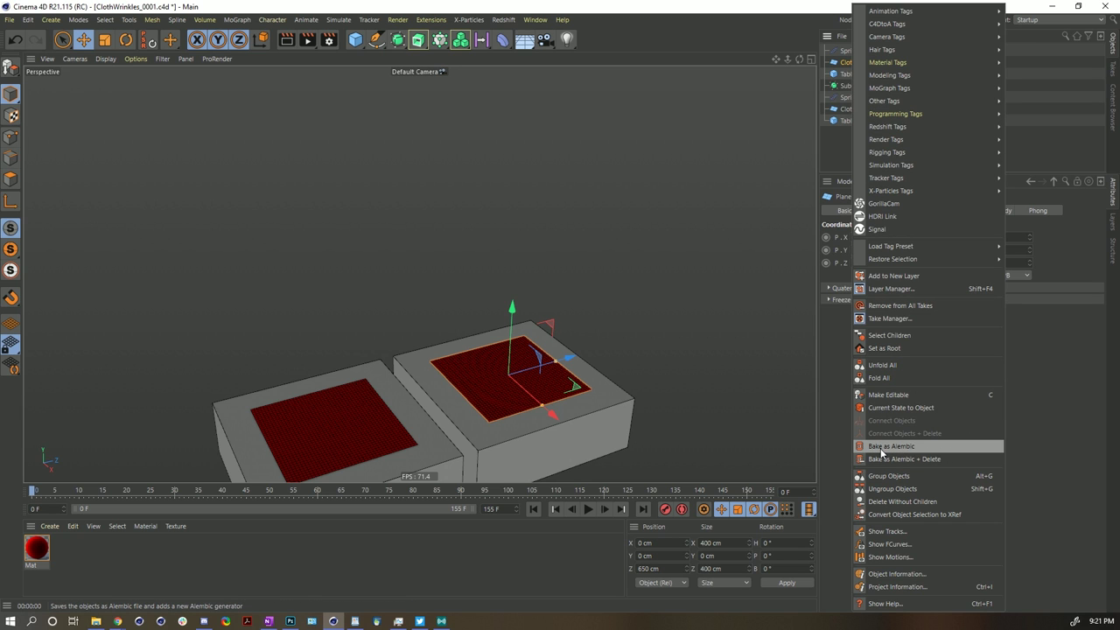
pyautogui.click(884, 130)
pyautogui.rightClick(840, 66)
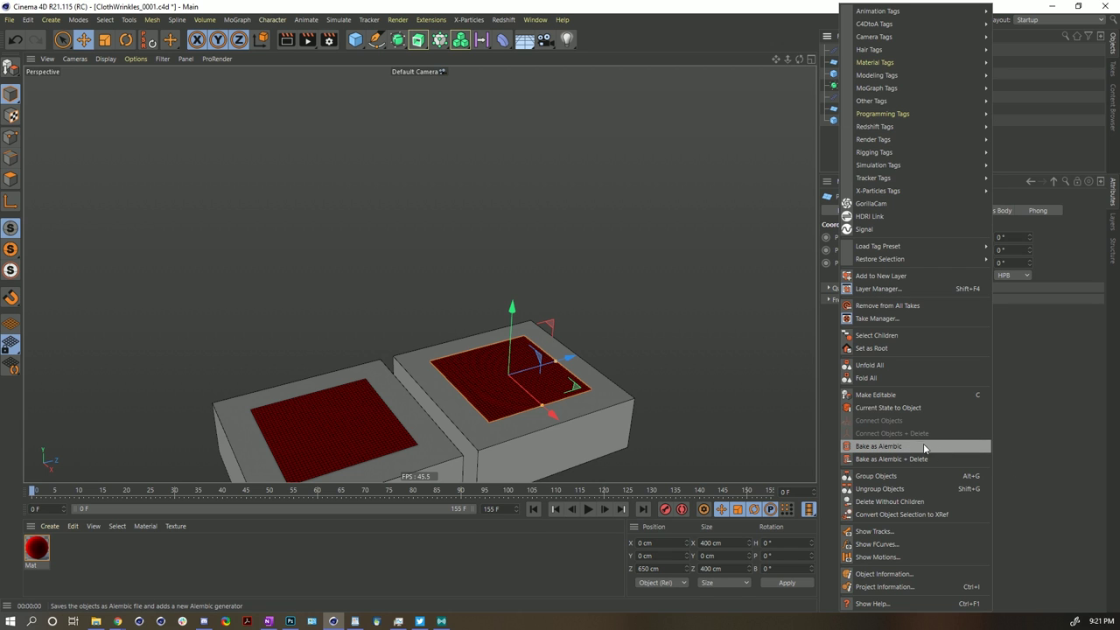
pyautogui.click(878, 446)
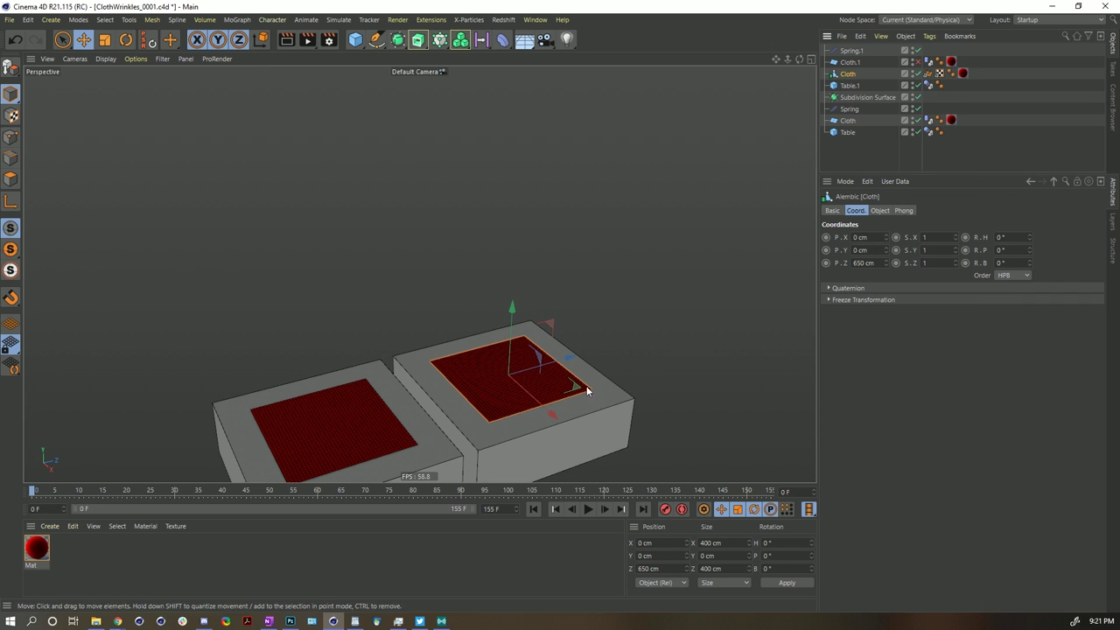
# Step: Play to frame 42, parent the Alembic Cloth under Subdivision Surface, then replay from frame 0
pyautogui.click(588, 510)
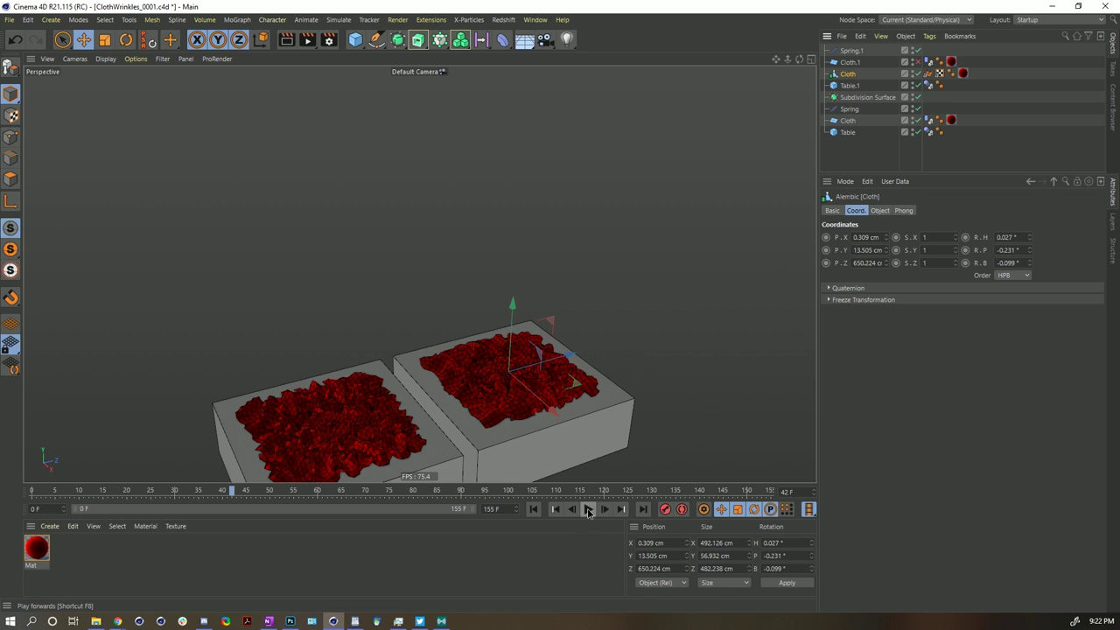
pyautogui.click(588, 510)
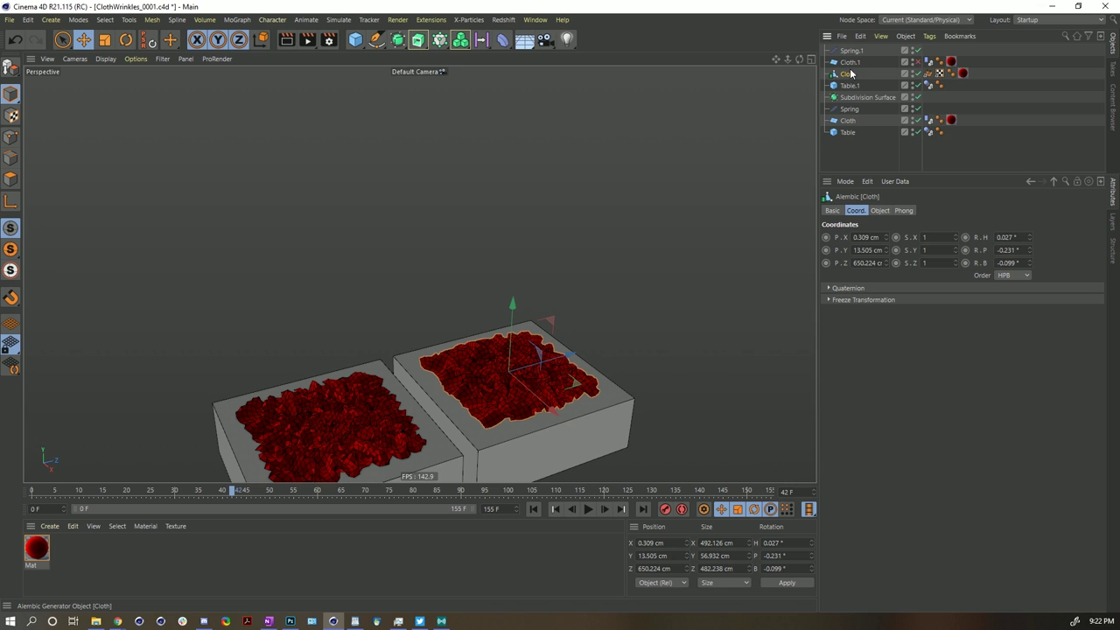
pyautogui.moveTo(850, 74); pyautogui.dragTo(849, 97)
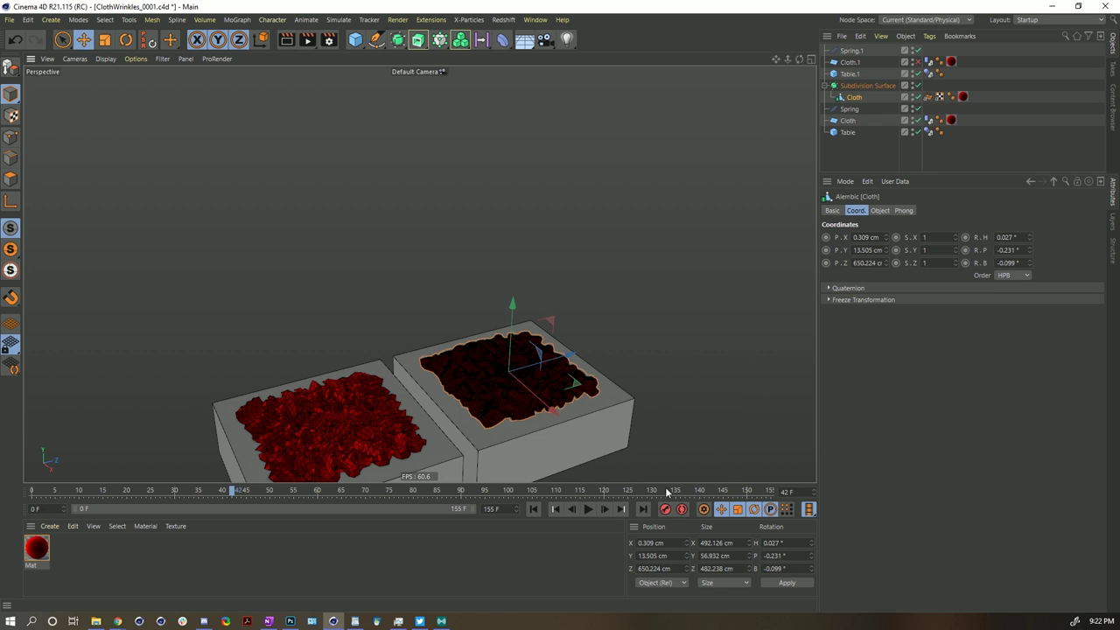
pyautogui.click(533, 509)
pyautogui.click(589, 512)
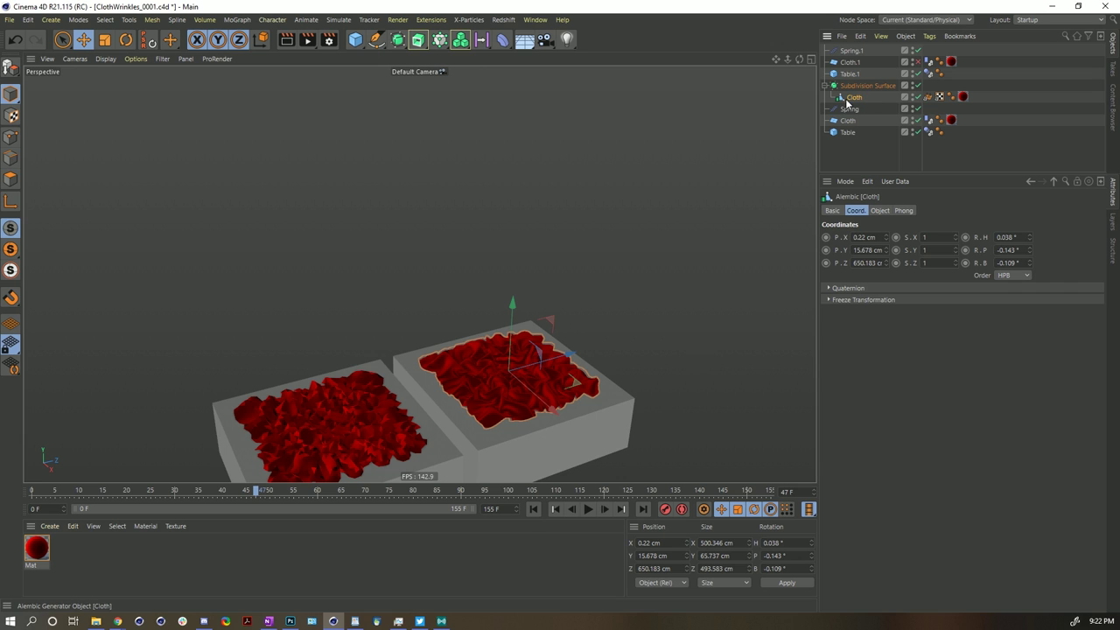
# Step: Set the Alembic object's Speed to 200 % and play from frame 0
pyautogui.click(881, 211)
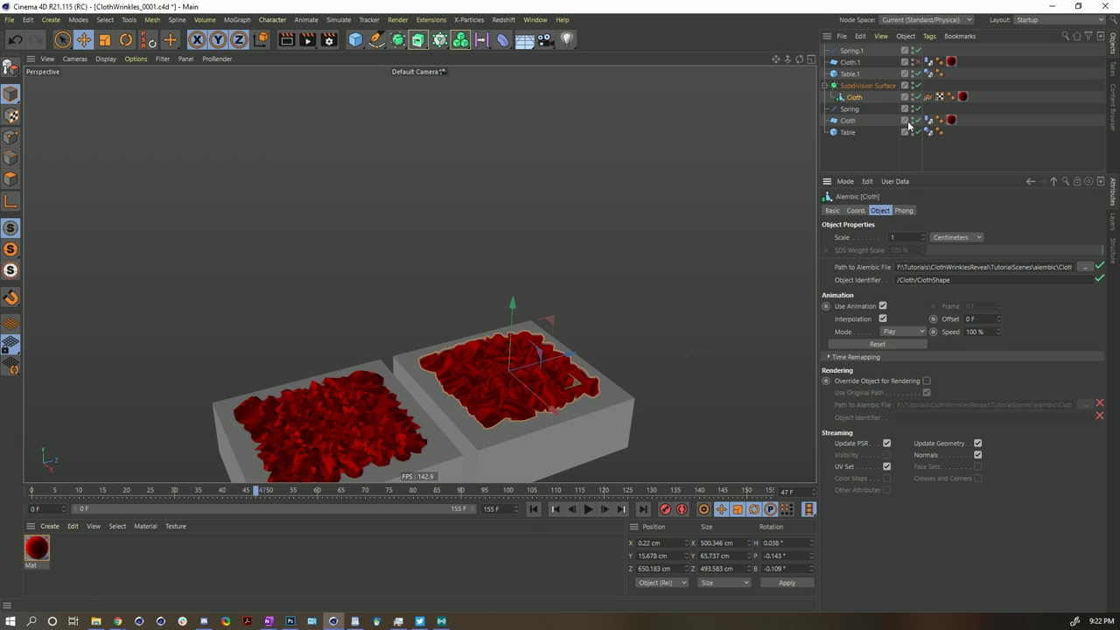
pyautogui.click(963, 332)
pyautogui.click(533, 508)
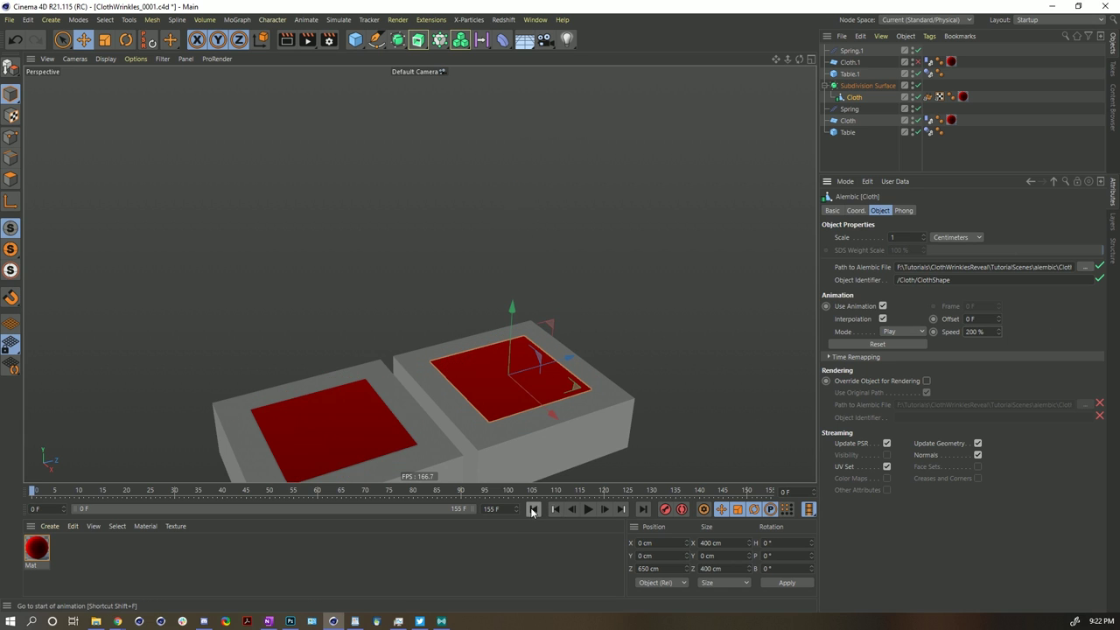
pyautogui.click(589, 509)
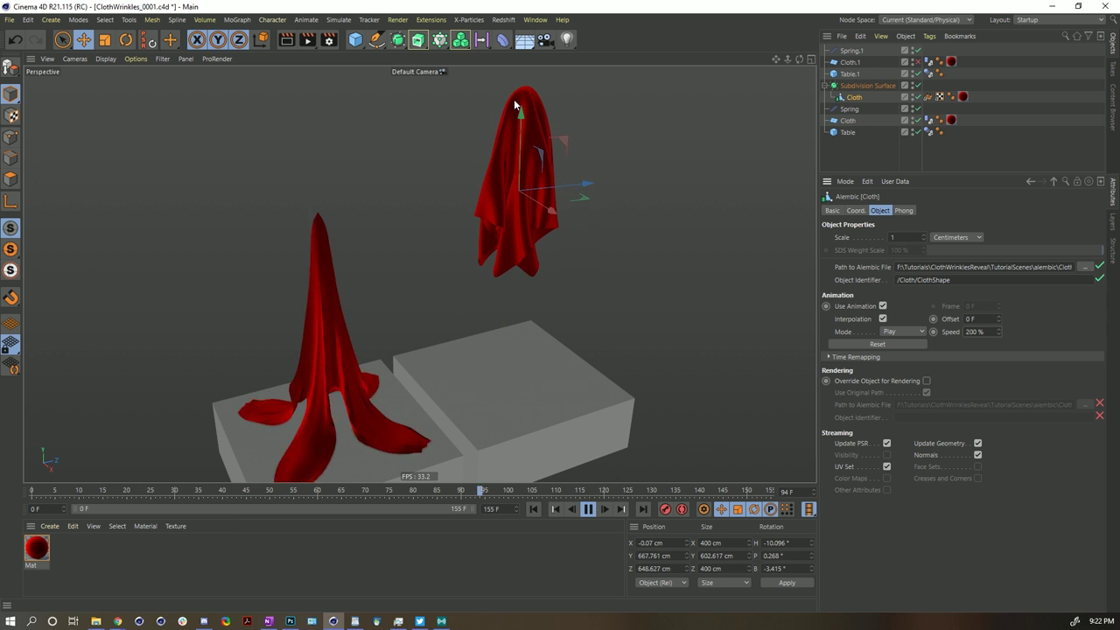
# Step: Replay the Alembic cloth animation from the start several times, stopping at frame 77
pyautogui.click(534, 509)
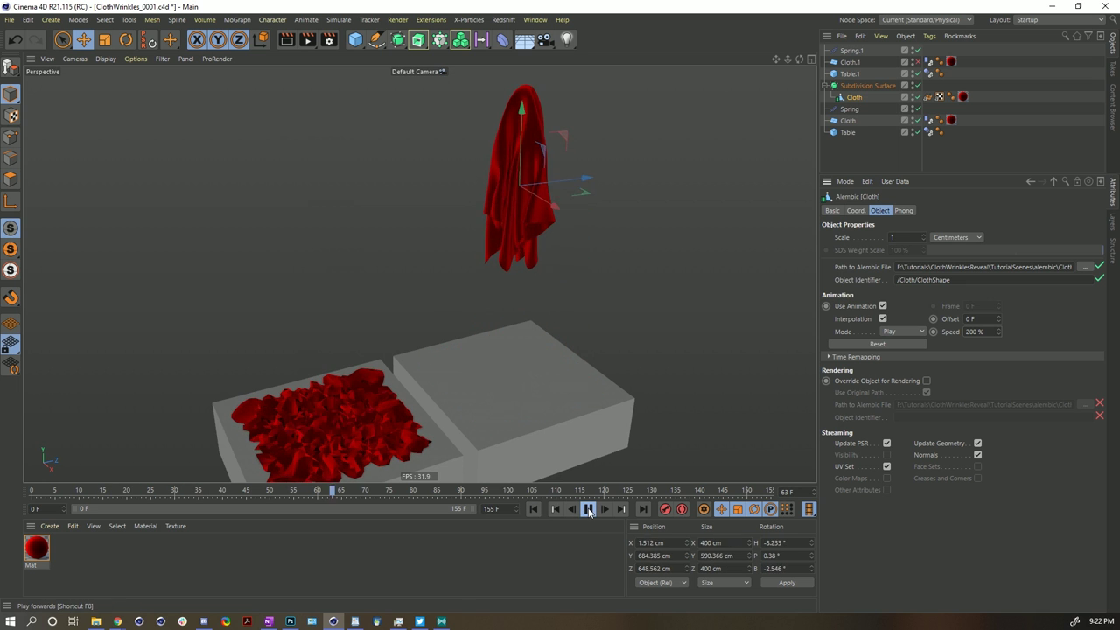
pyautogui.click(532, 511)
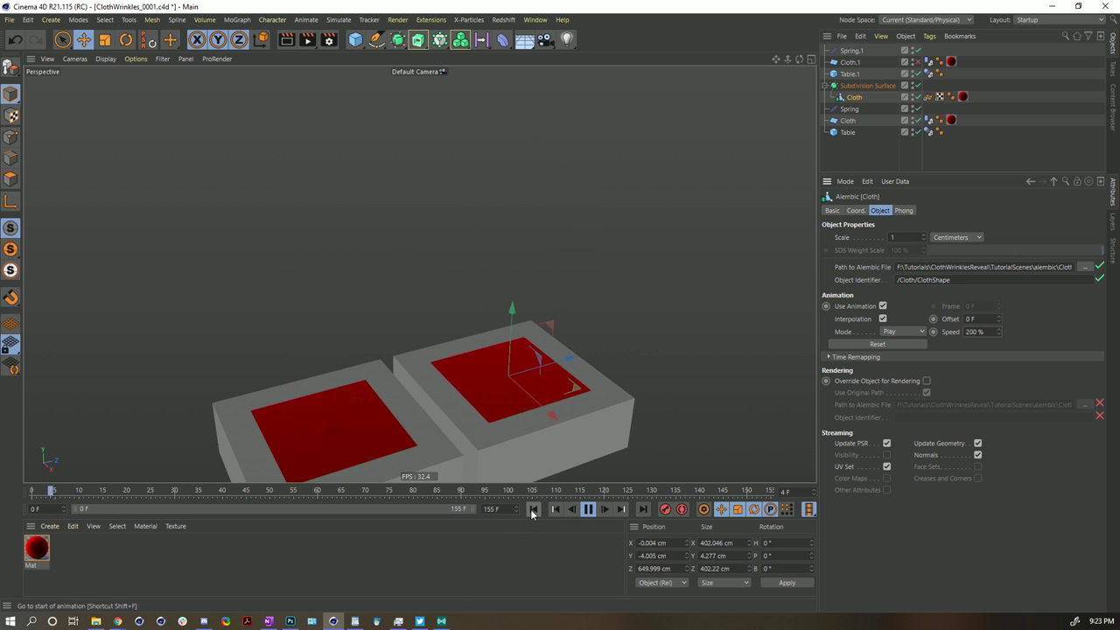
pyautogui.click(587, 511)
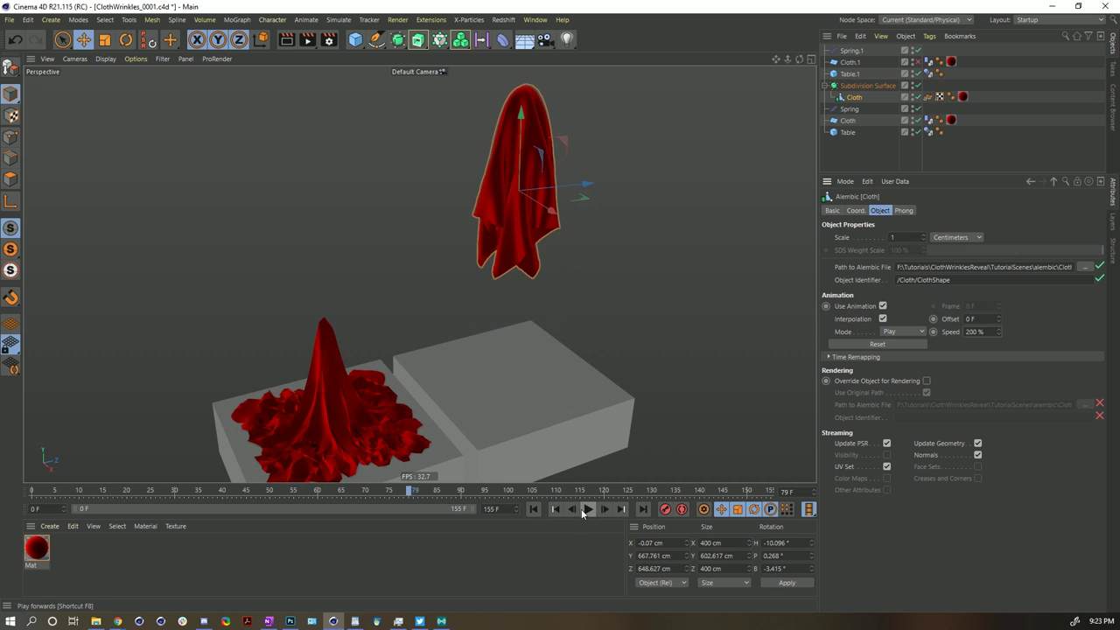
pyautogui.click(532, 511)
pyautogui.click(587, 511)
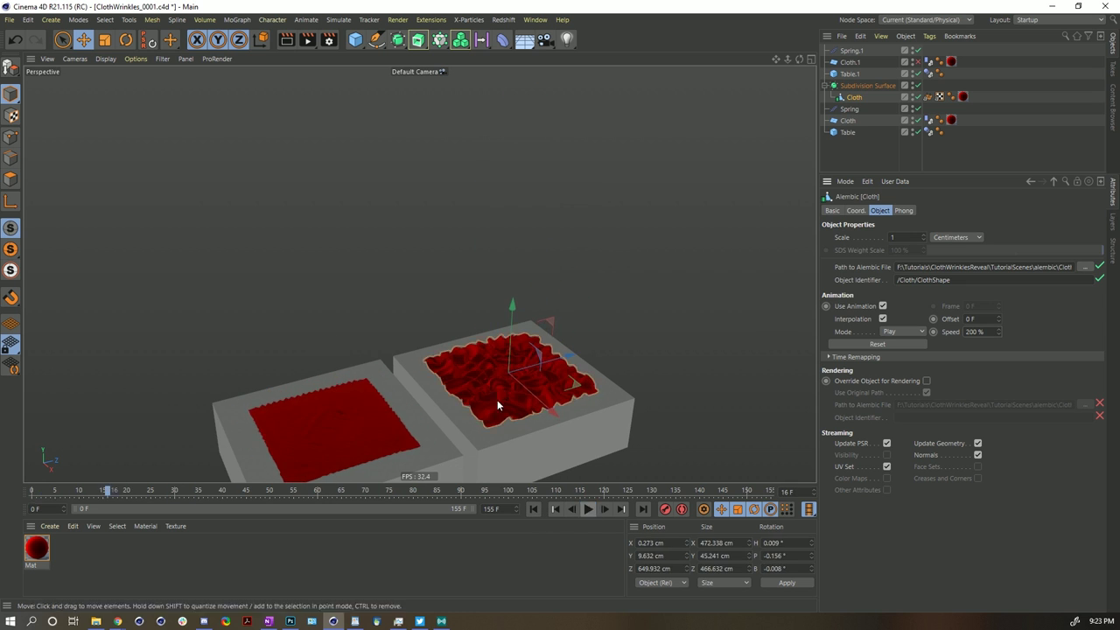
pyautogui.click(589, 511)
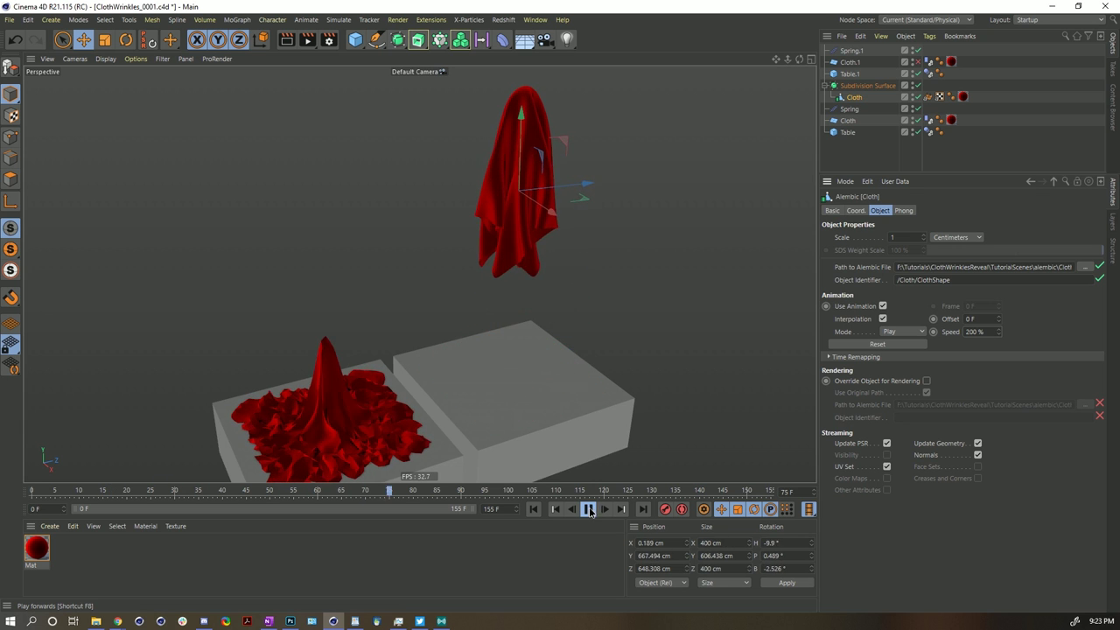
pyautogui.click(589, 510)
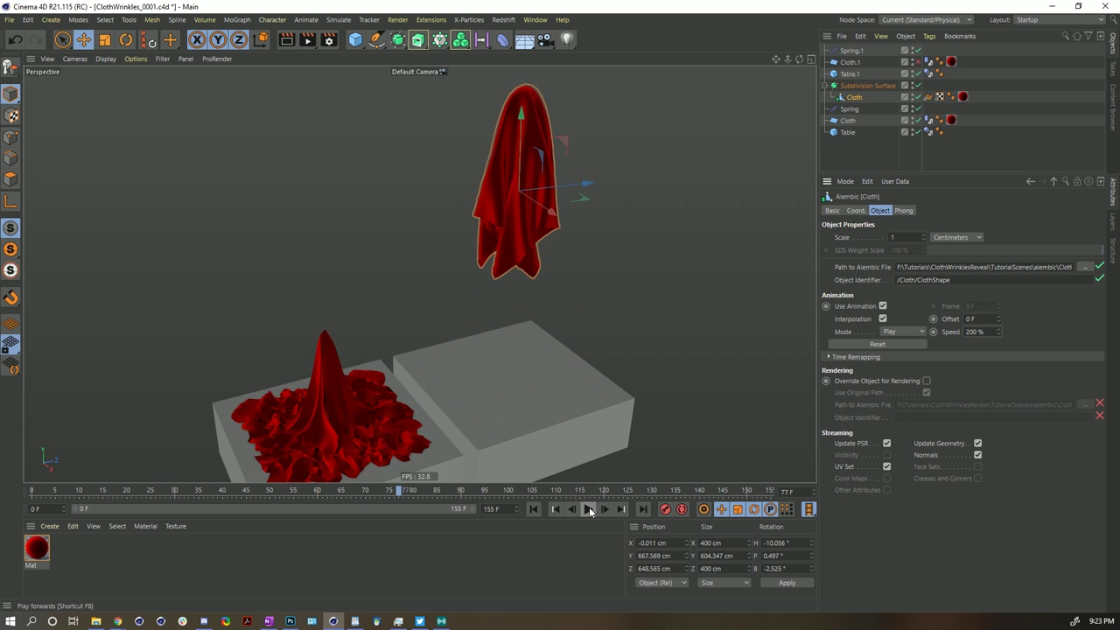
# Step: Rewind to frame 0, add a Cloth Surface generator, and nest the Subdivision Surface inside it
pyautogui.click(535, 511)
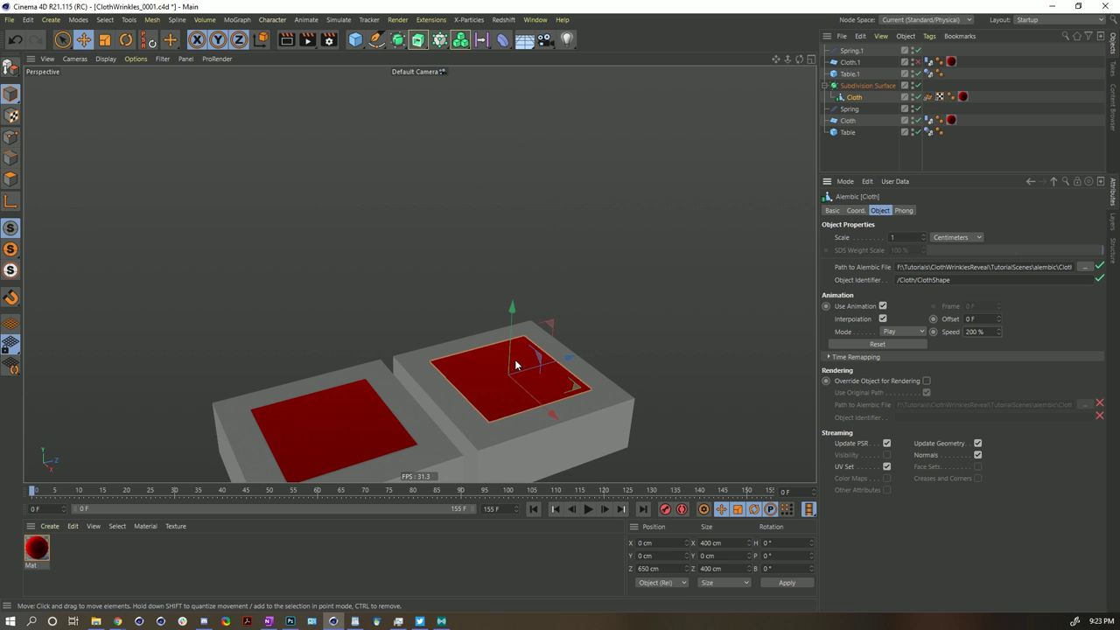
pyautogui.keyDown('alt'); pyautogui.moveTo(520, 373); pyautogui.dragTo(502, 313); pyautogui.keyUp('alt')
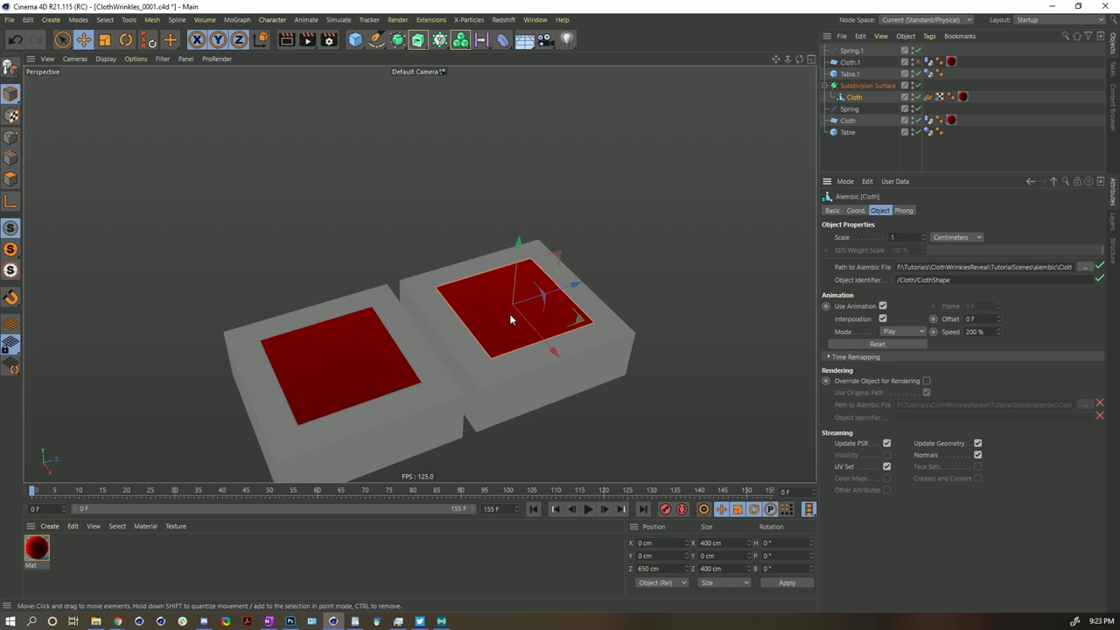
pyautogui.click(397, 39)
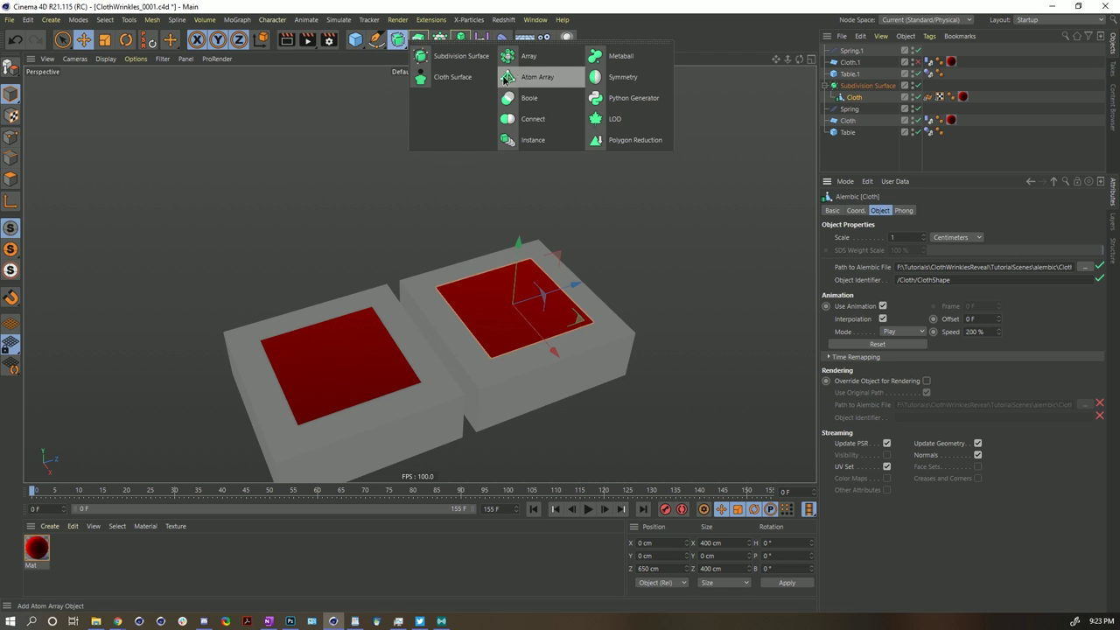
pyautogui.click(473, 78)
pyautogui.moveTo(862, 92)
pyautogui.mouseDown()
pyautogui.moveTo(851, 106)
pyautogui.moveTo(854, 88)
pyautogui.mouseUp()
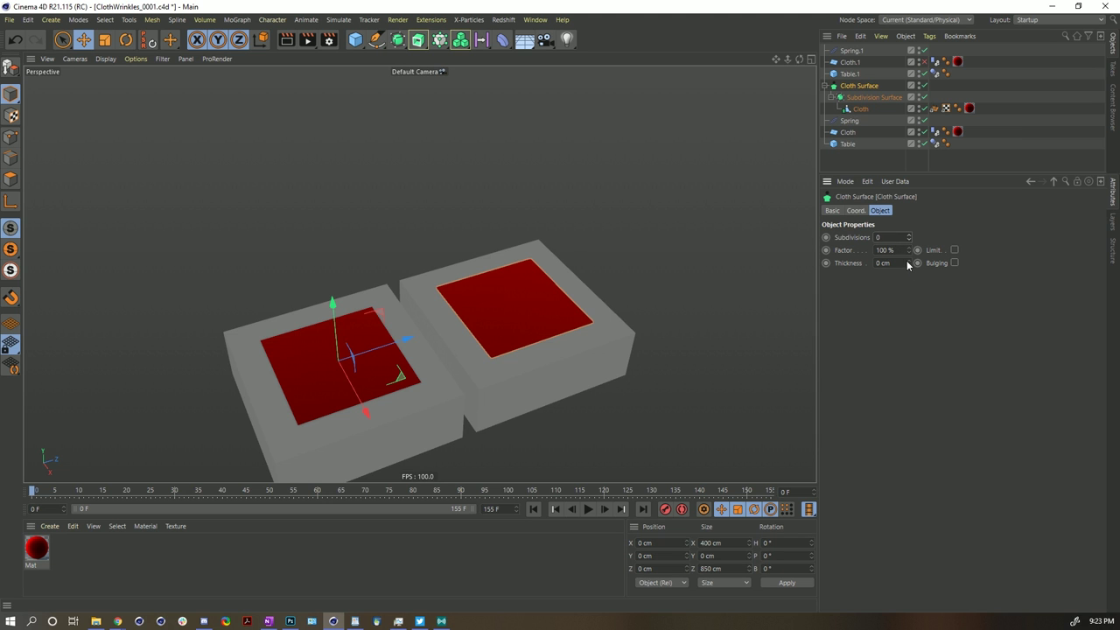
# Step: Set the Cloth Surface Thickness to 1 cm with the spinner
pyautogui.scroll(10, 528, 375)
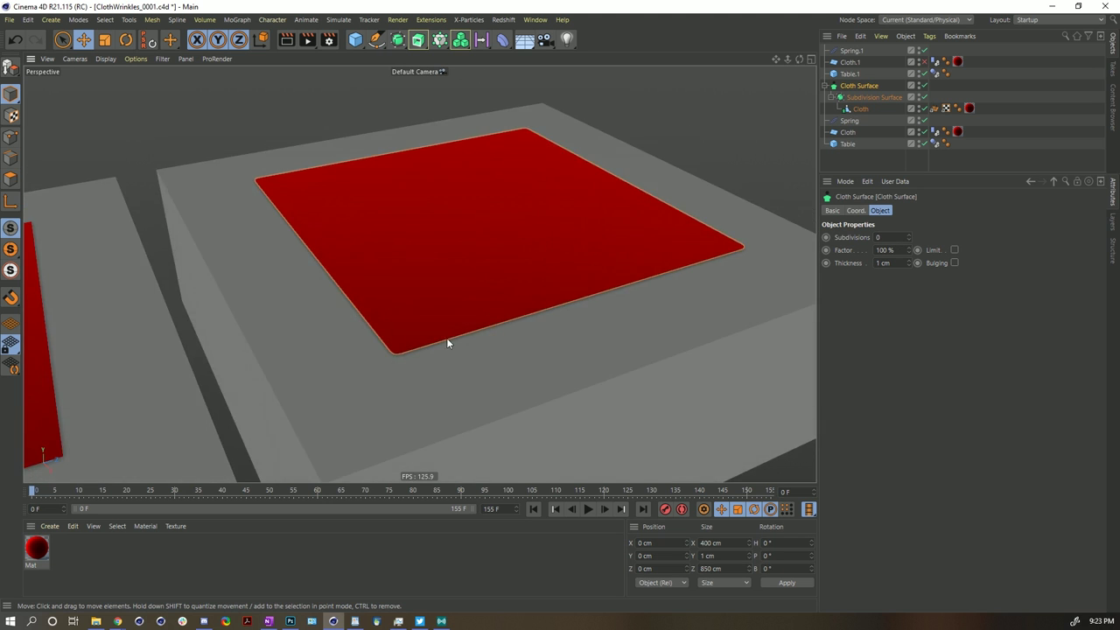
pyautogui.click(908, 261)
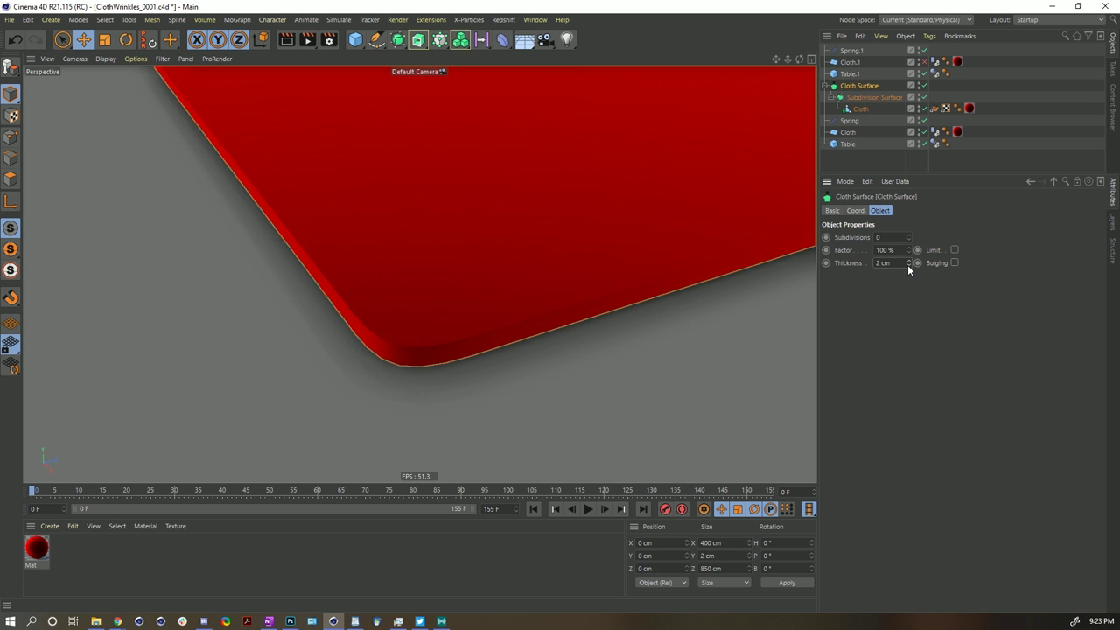
pyautogui.click(908, 265)
pyautogui.scroll(-10, 447, 257)
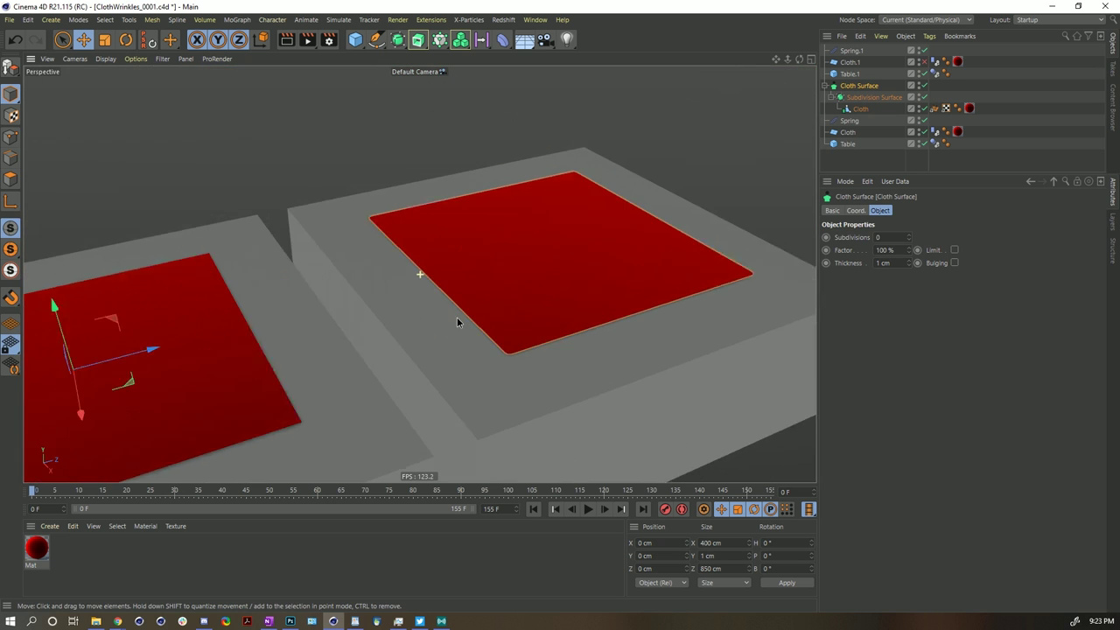
# Step: Play the thickened cloth to frame 63, orbit around the drape, and rewind to frame 0
pyautogui.click(588, 509)
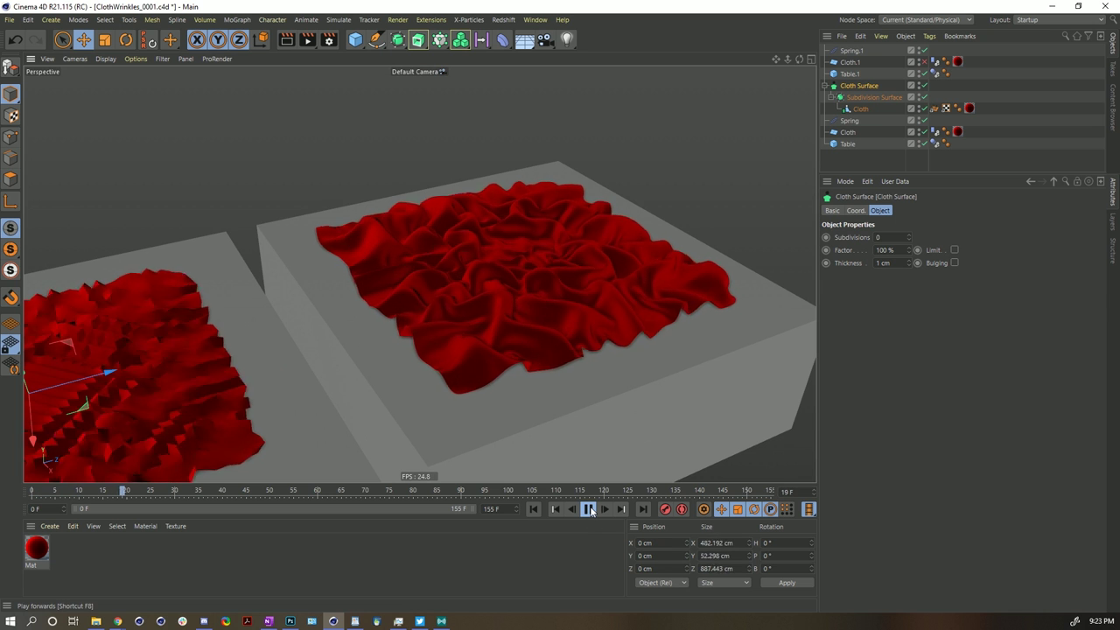
pyautogui.press('F8')
pyautogui.scroll(-4, 482, 295)
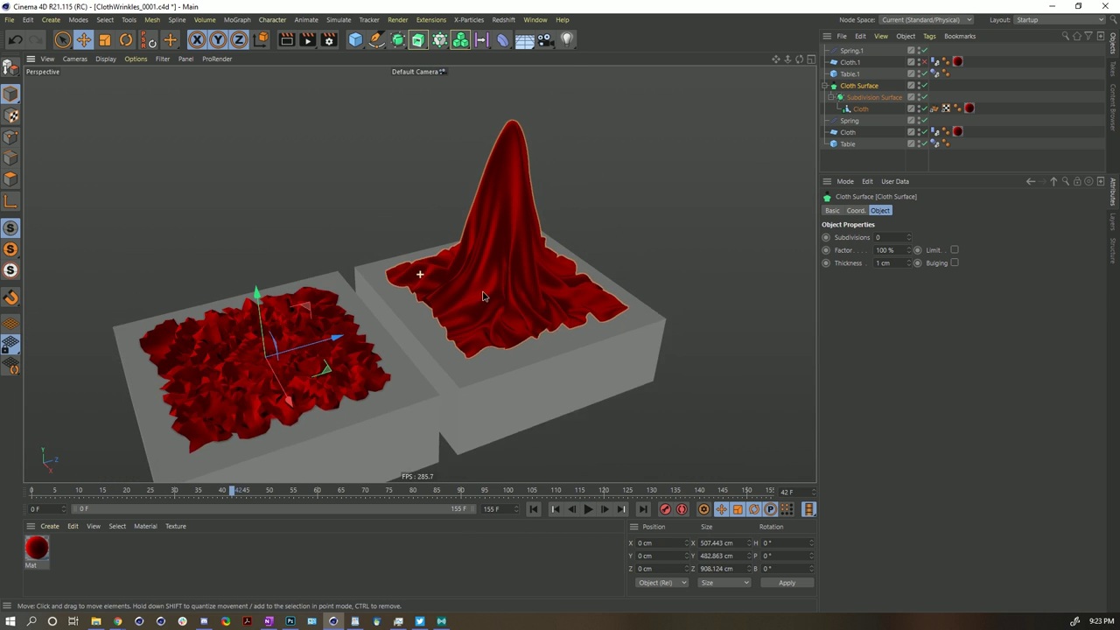
pyautogui.click(588, 509)
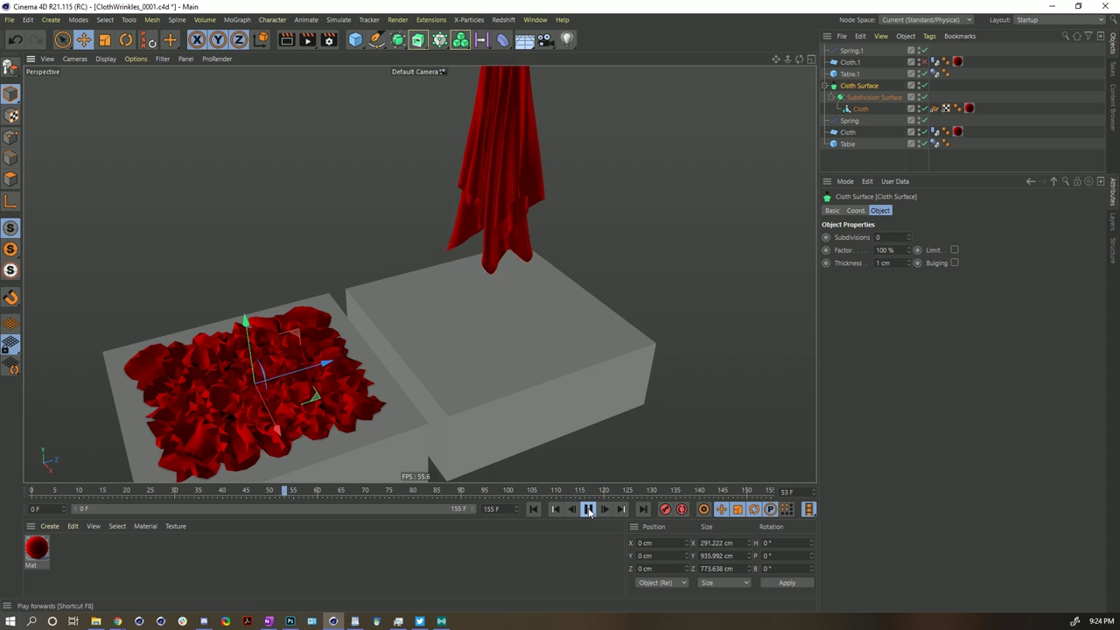
pyautogui.click(588, 510)
pyautogui.keyDown('alt'); pyautogui.moveTo(501, 217); pyautogui.dragTo(513, 253); pyautogui.keyUp('alt')
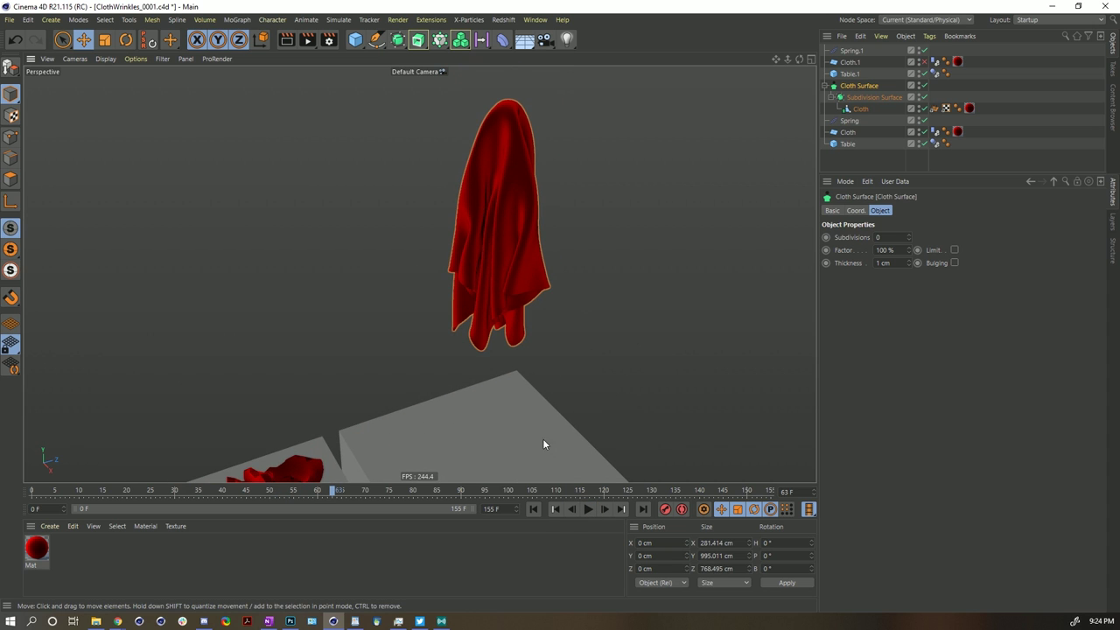
pyautogui.click(534, 510)
pyautogui.keyDown('alt'); pyautogui.moveTo(520, 415); pyautogui.dragTo(525, 279); pyautogui.keyUp('alt')
pyautogui.scroll(3, 522, 289)
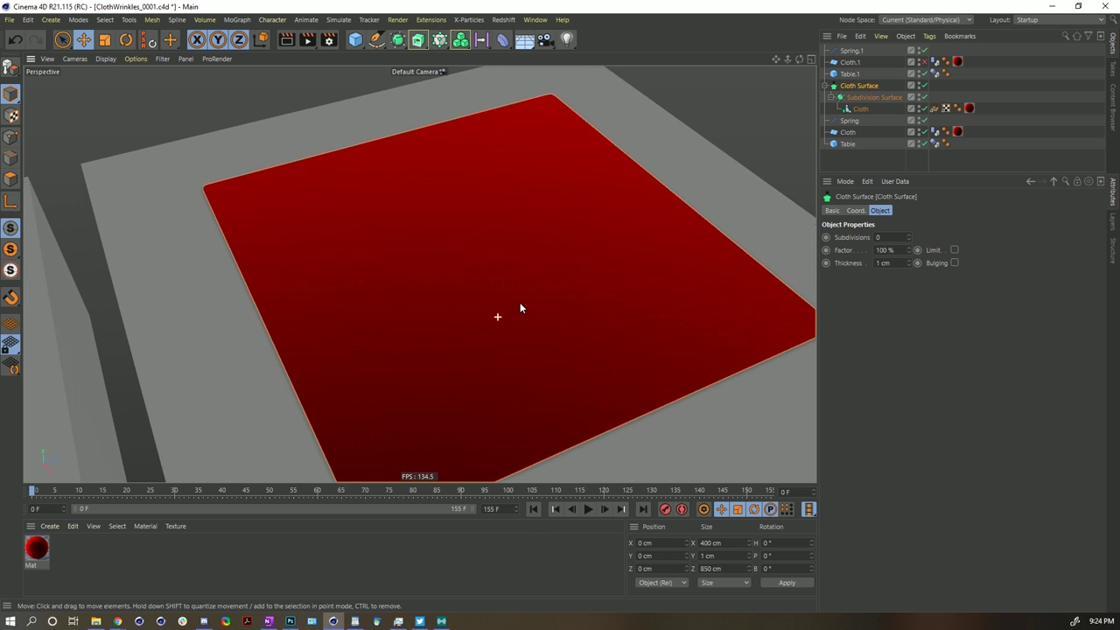
# Step: Inspect the Mat material's red Fresnel Color channel in the Material Editor, then reframe both tables
pyautogui.click(40, 547)
pyautogui.doubleClick(37, 547)
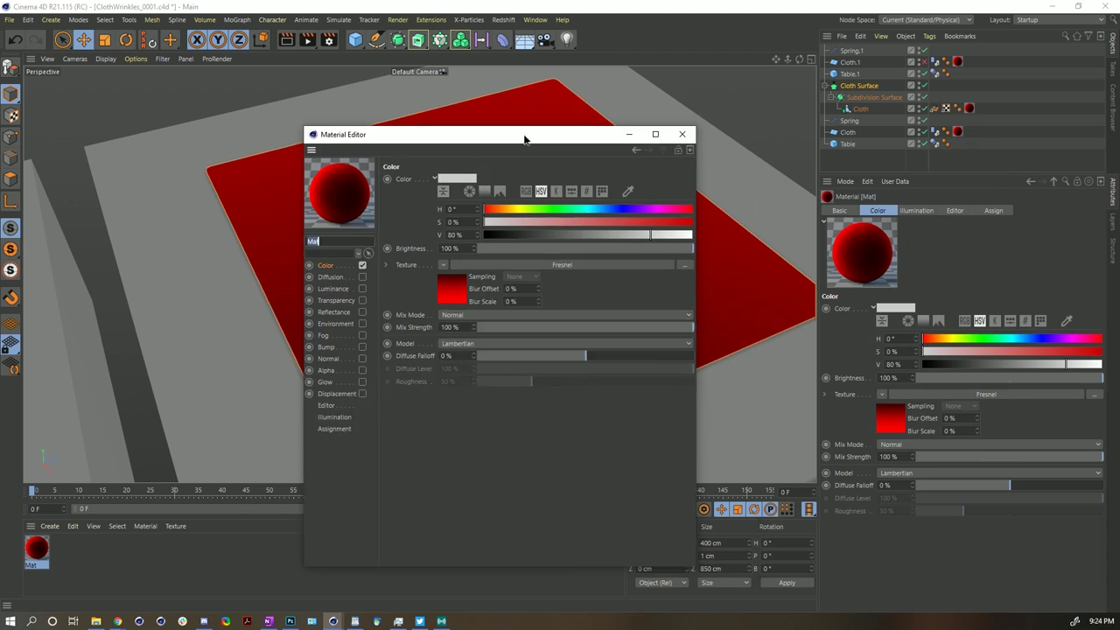
pyautogui.moveTo(525, 135); pyautogui.dragTo(463, 113)
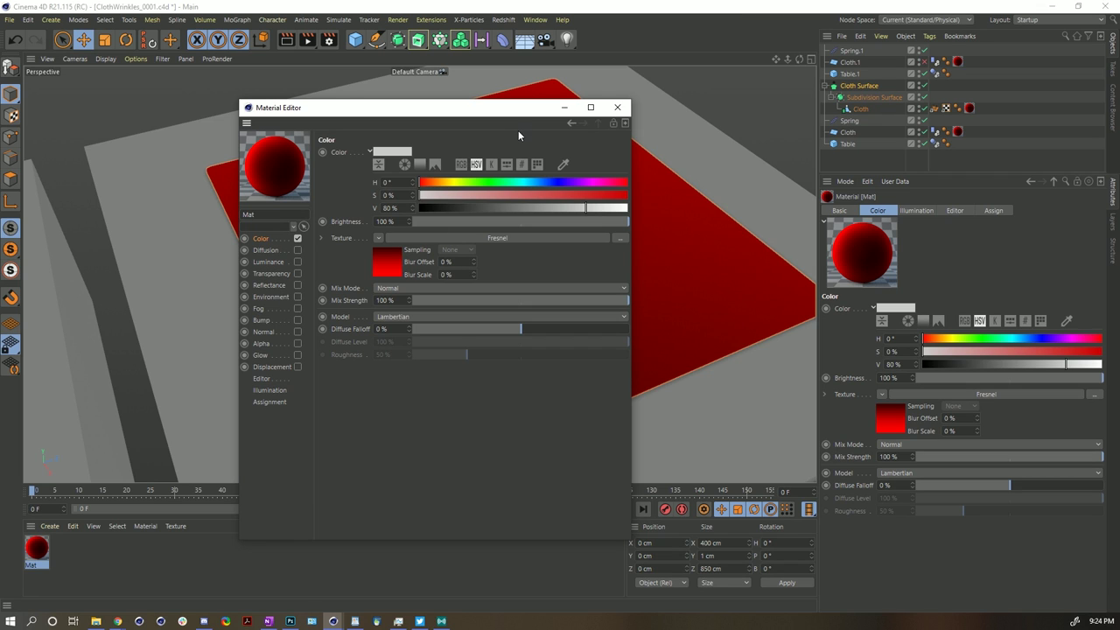
pyautogui.click(617, 106)
pyautogui.keyDown('alt'); pyautogui.moveTo(599, 166); pyautogui.dragTo(496, 230); pyautogui.keyUp('alt')
pyautogui.keyDown('alt'); pyautogui.moveTo(495, 230); pyautogui.dragTo(540, 325, button='middle'); pyautogui.keyUp('alt')
pyautogui.scroll(-5, 540, 324)
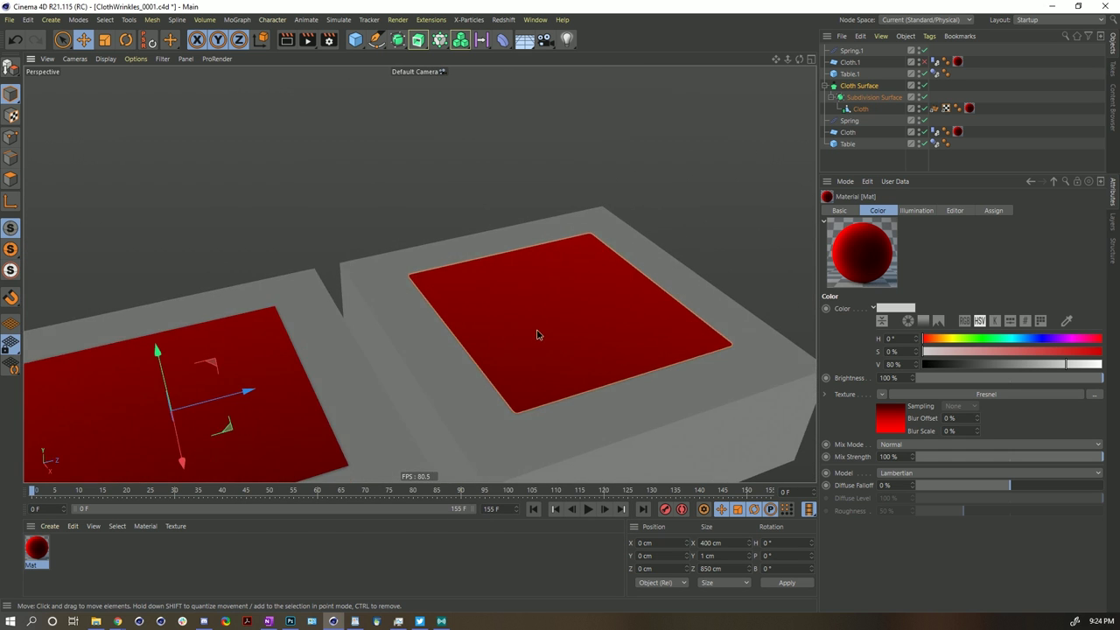